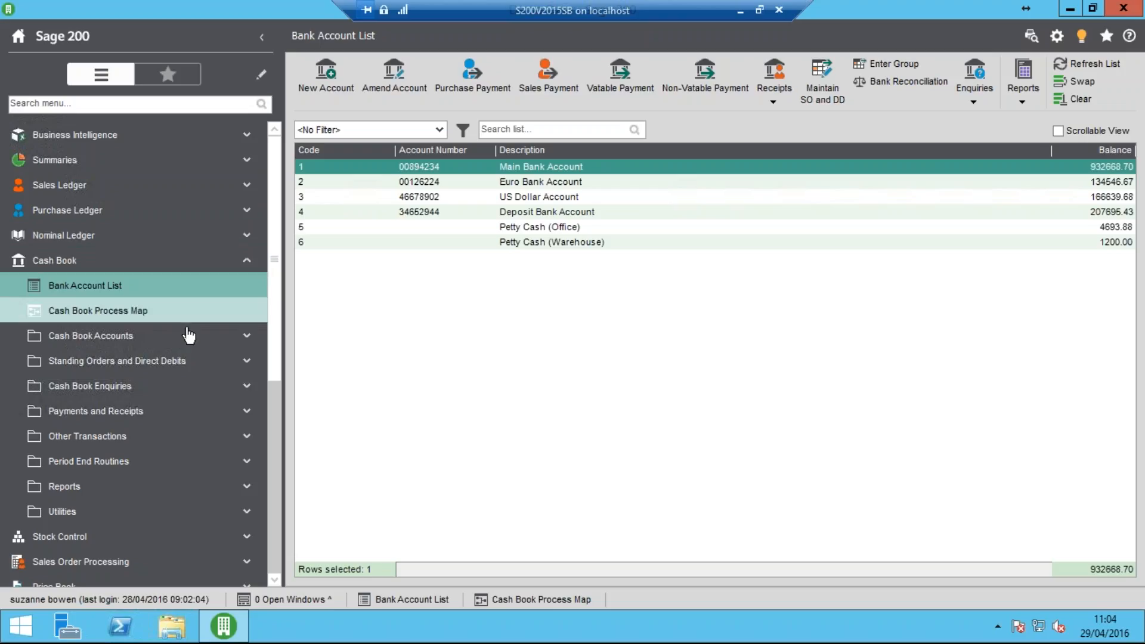
Open the standing order and direct debit maintenance for the Main Bank Account and start a new entry
click(134, 365)
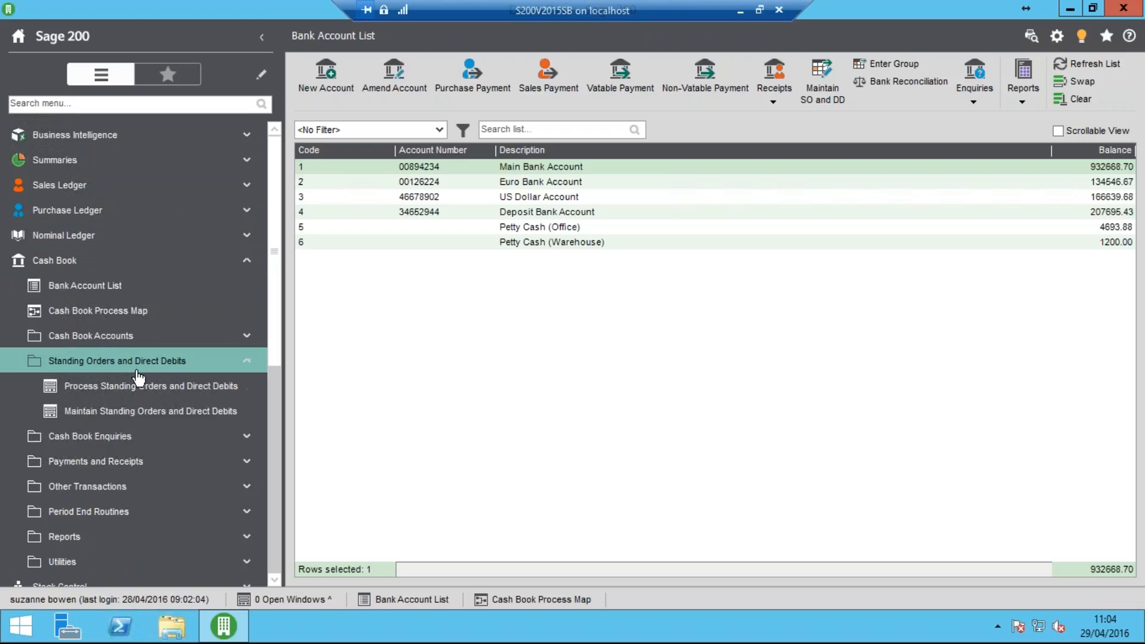
click(186, 413)
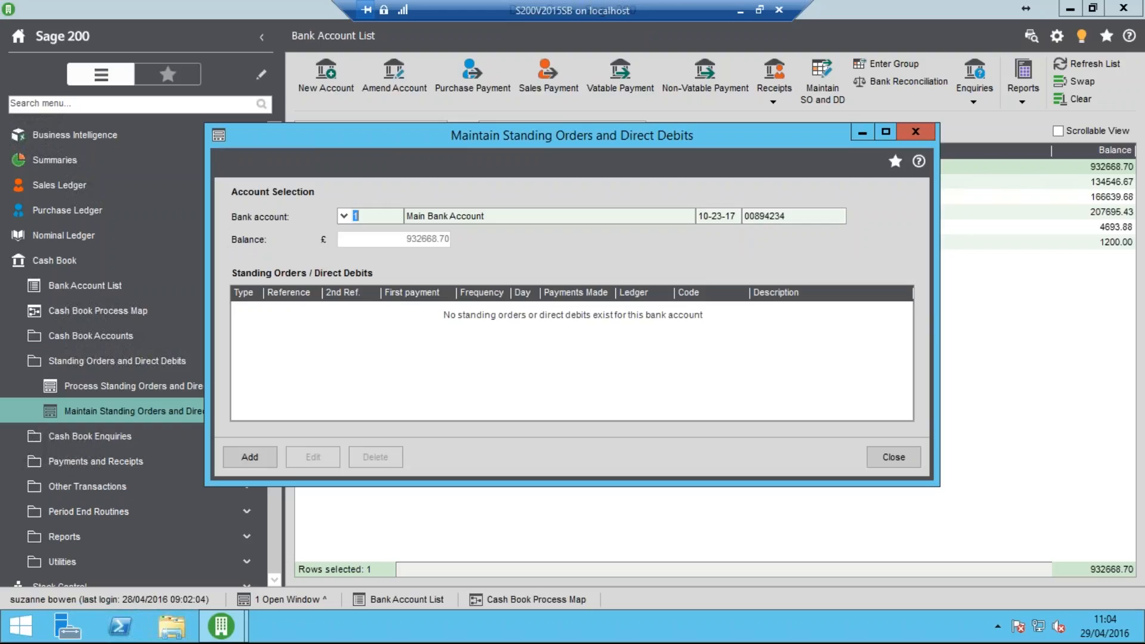
key(Tab)
key(Tab)
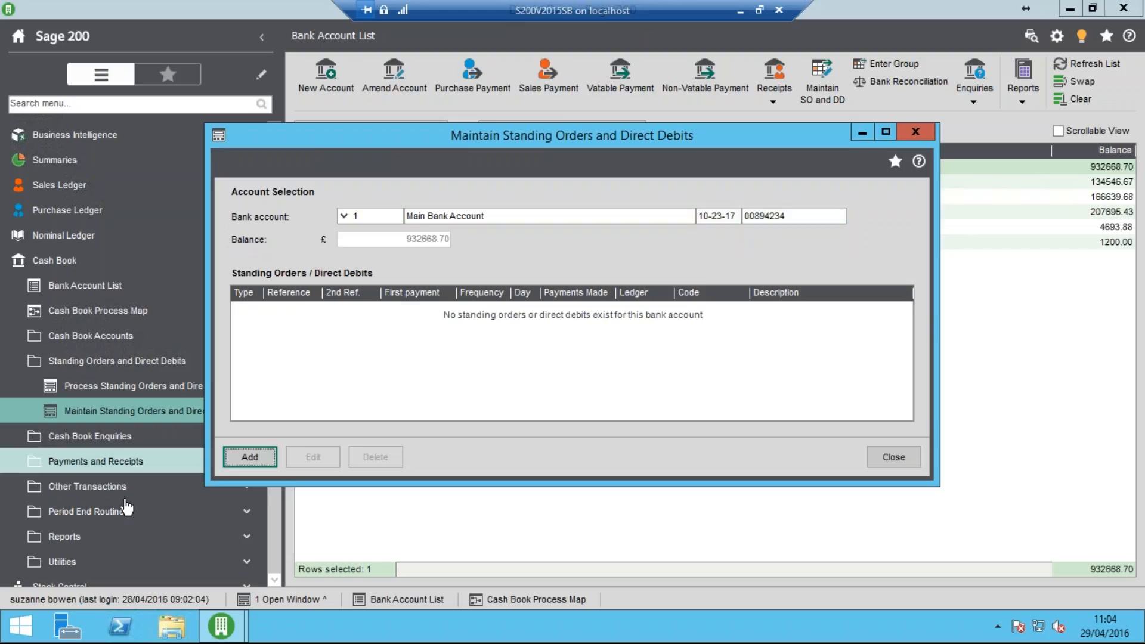
click(248, 459)
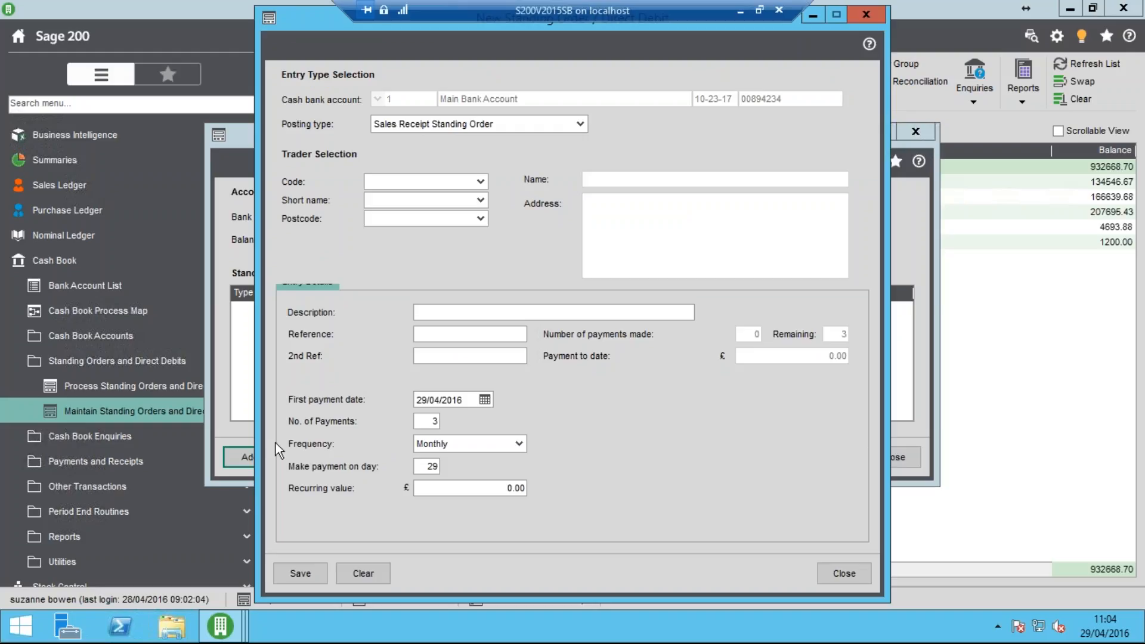
Set the posting type to Purchase Payment Standing Order and choose Atlas Ranges Ltd as the supplier
click(579, 124)
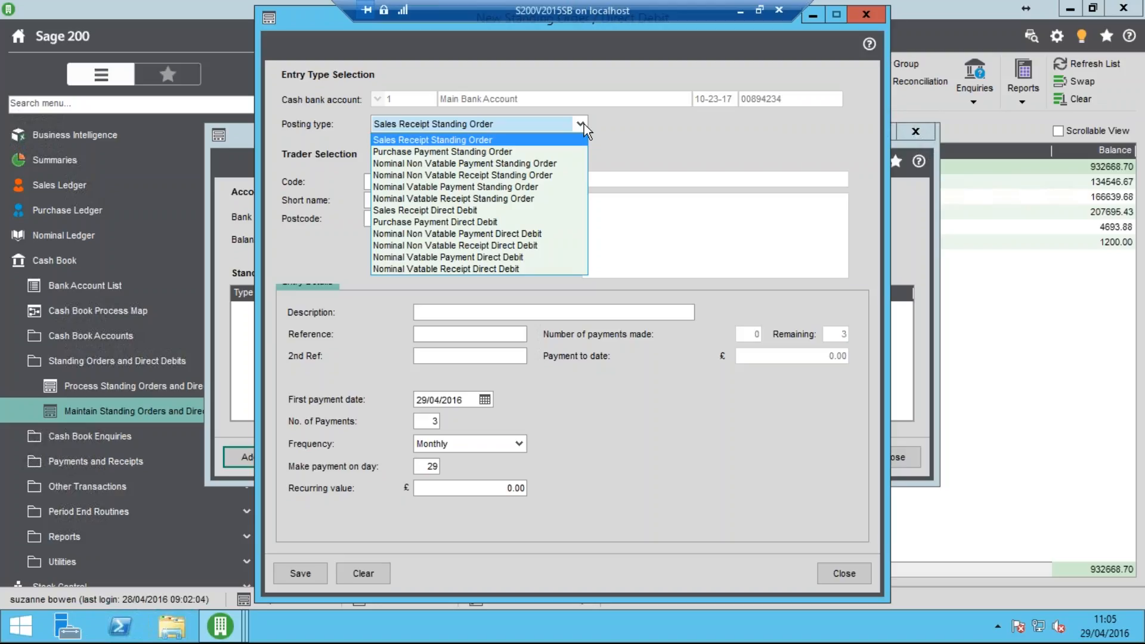
click(528, 152)
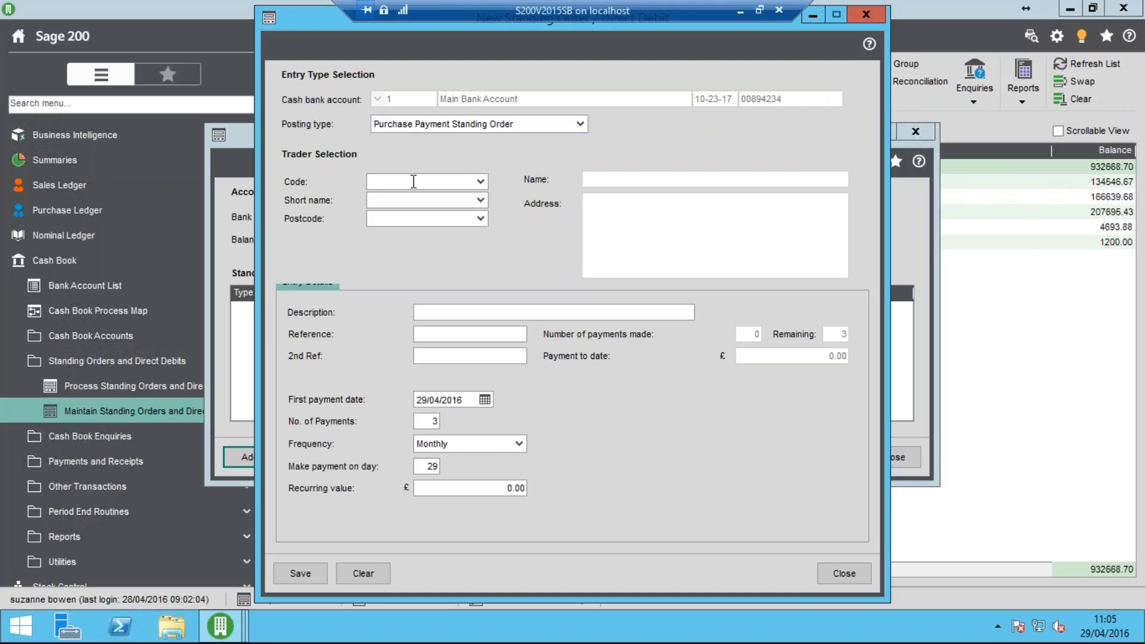
click(481, 182)
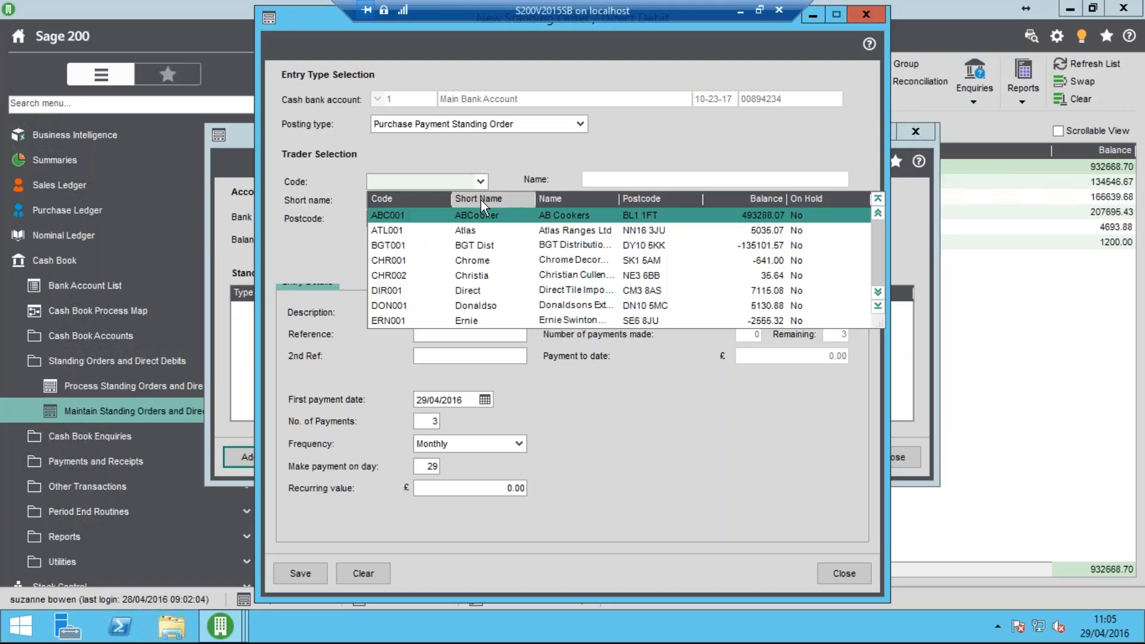
click(484, 231)
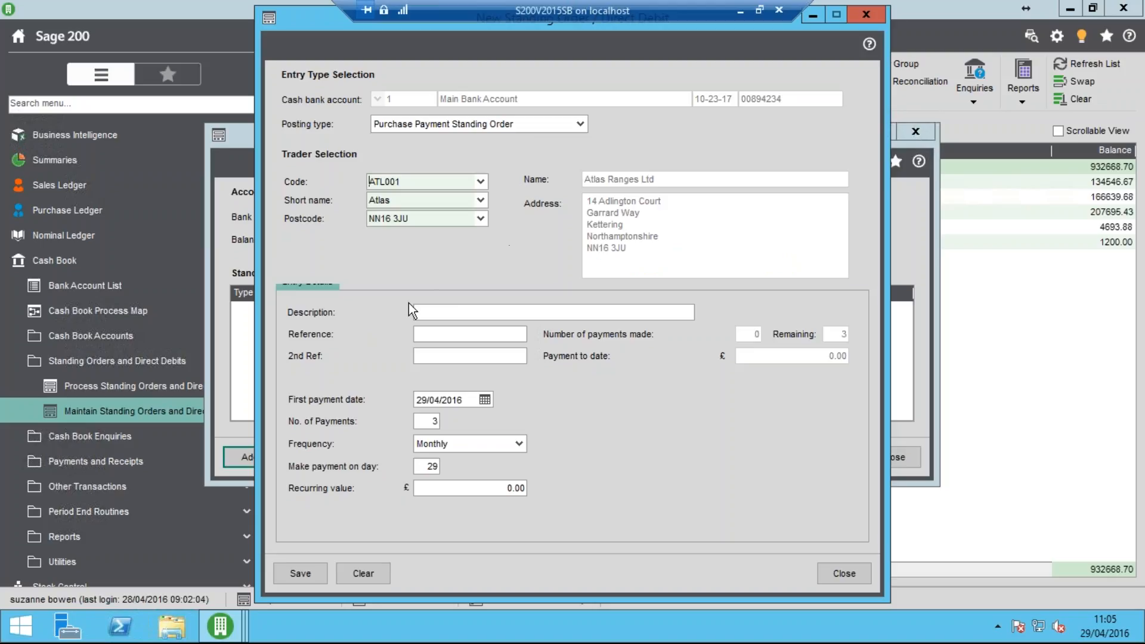
Describe the standing order as Monthly Rent, with reference INV 123 and second reference Rent
click(439, 312)
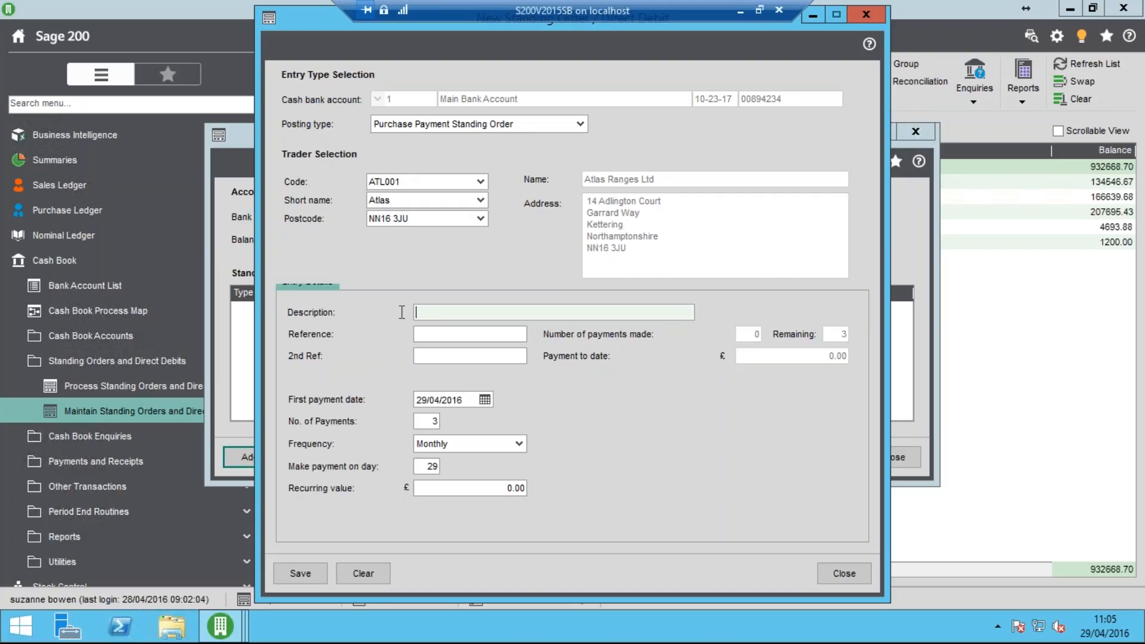
text(Monthly Rent)
key(Tab)
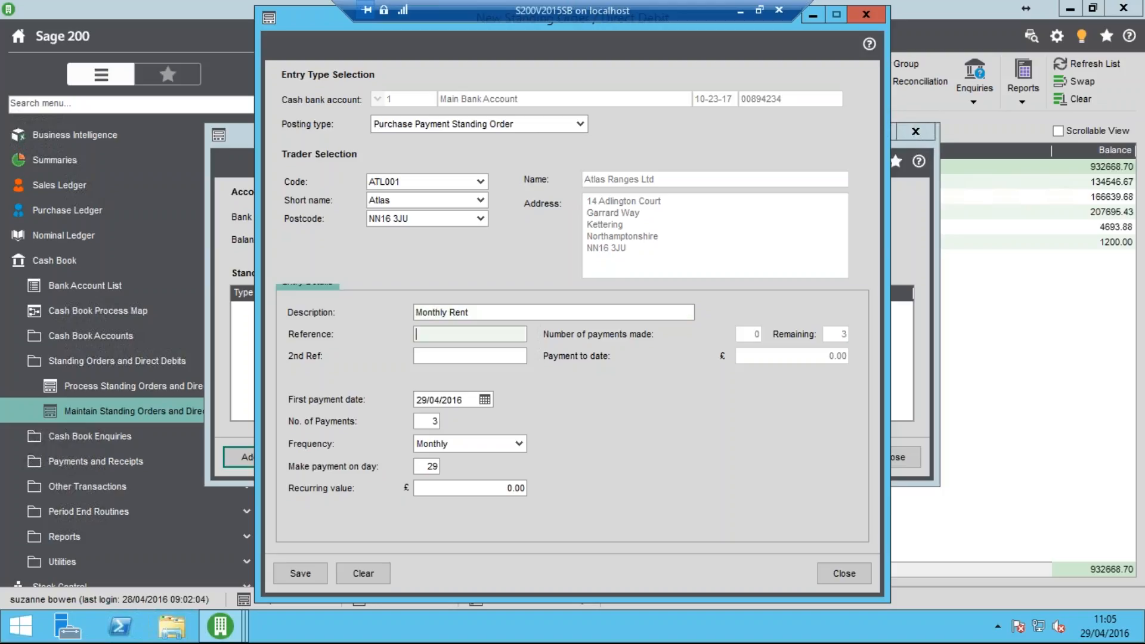
text(INV 123)
key(Tab)
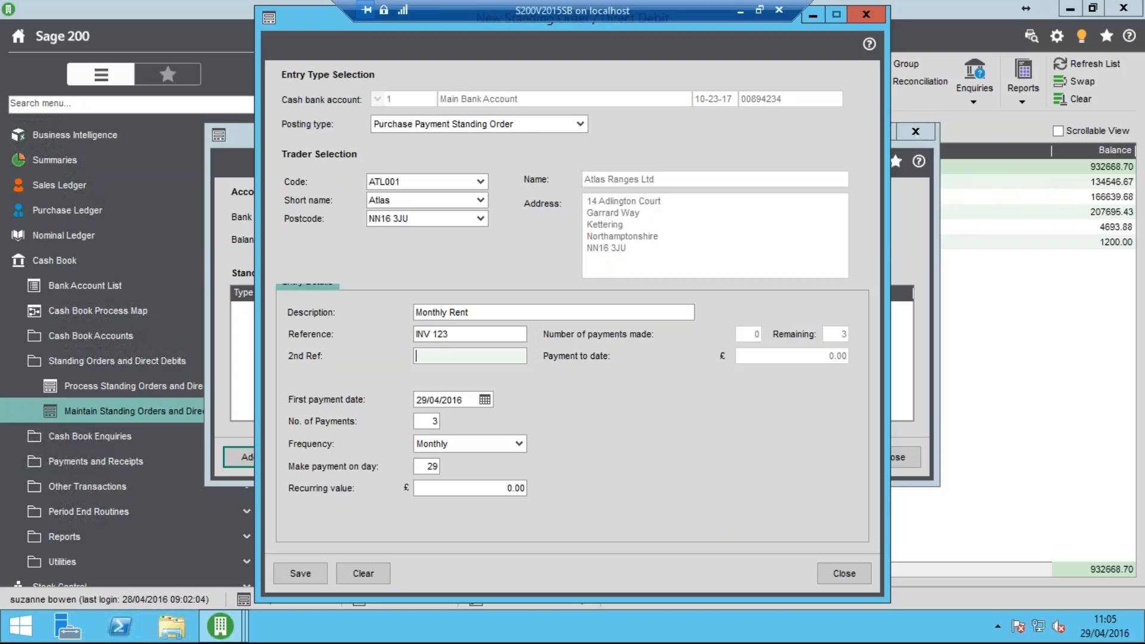
text(Rent)
key(Tab)
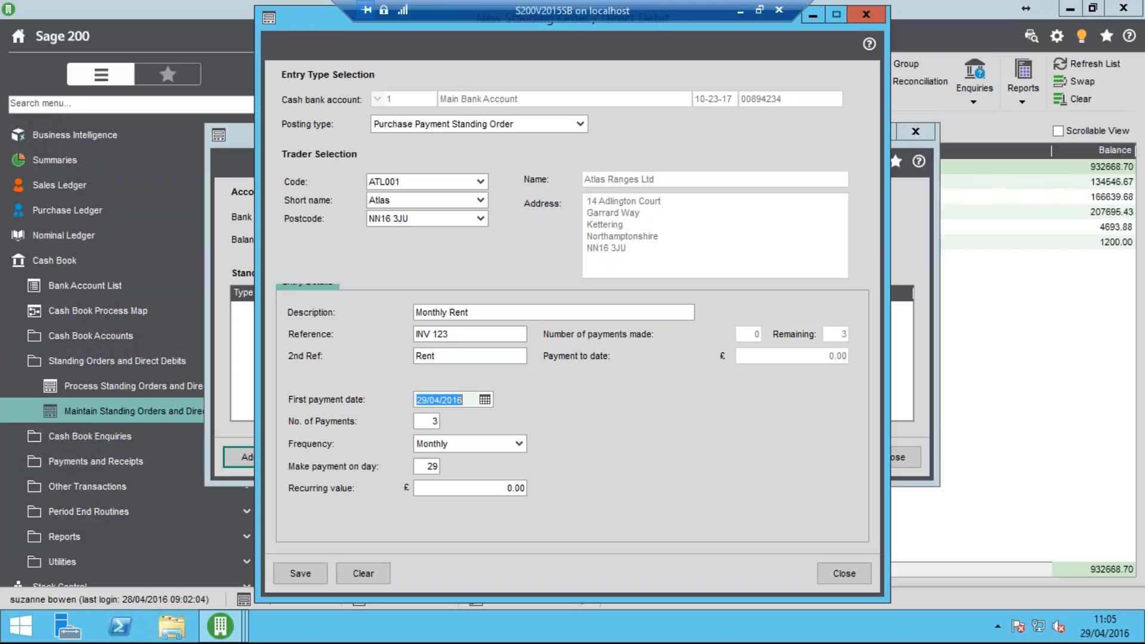
Set the standing order's first payment date to 01/04/2016 and the number of payments to 12
text(01/04/)
key(Tab)
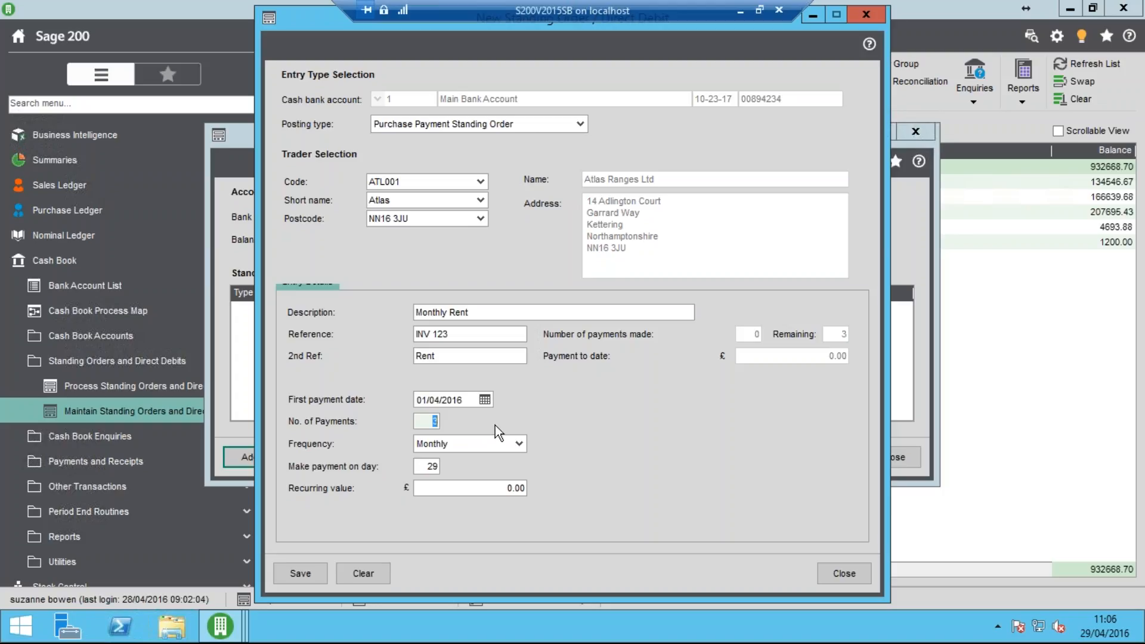
text(12)
key(Tab)
Try the Other payment frequency for the standing order and switch it back to Monthly
click(520, 445)
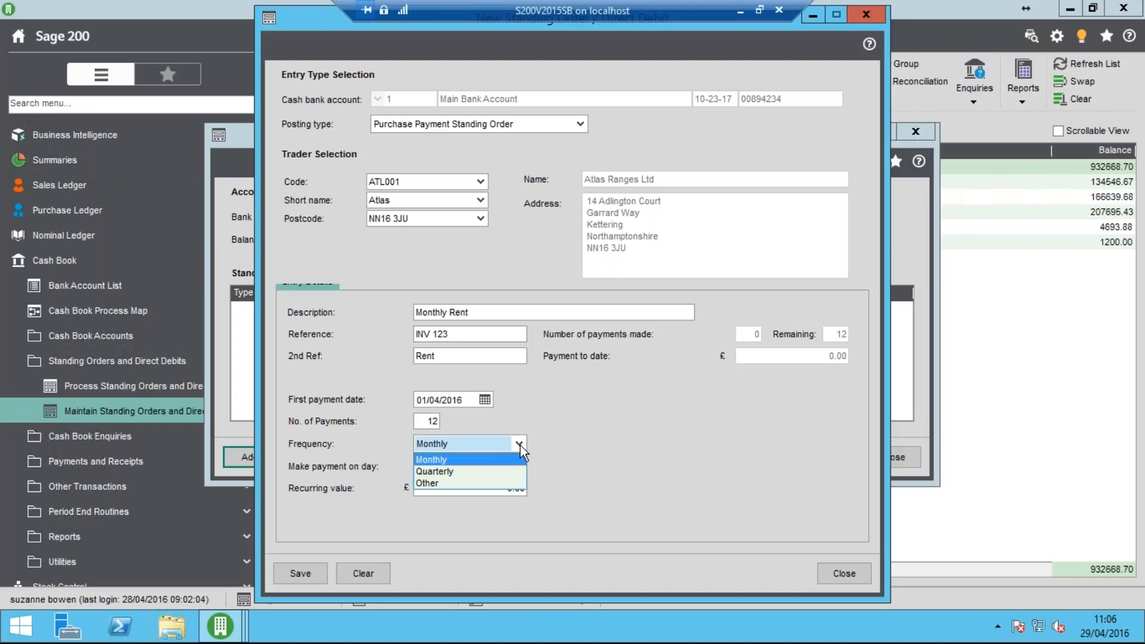
click(468, 485)
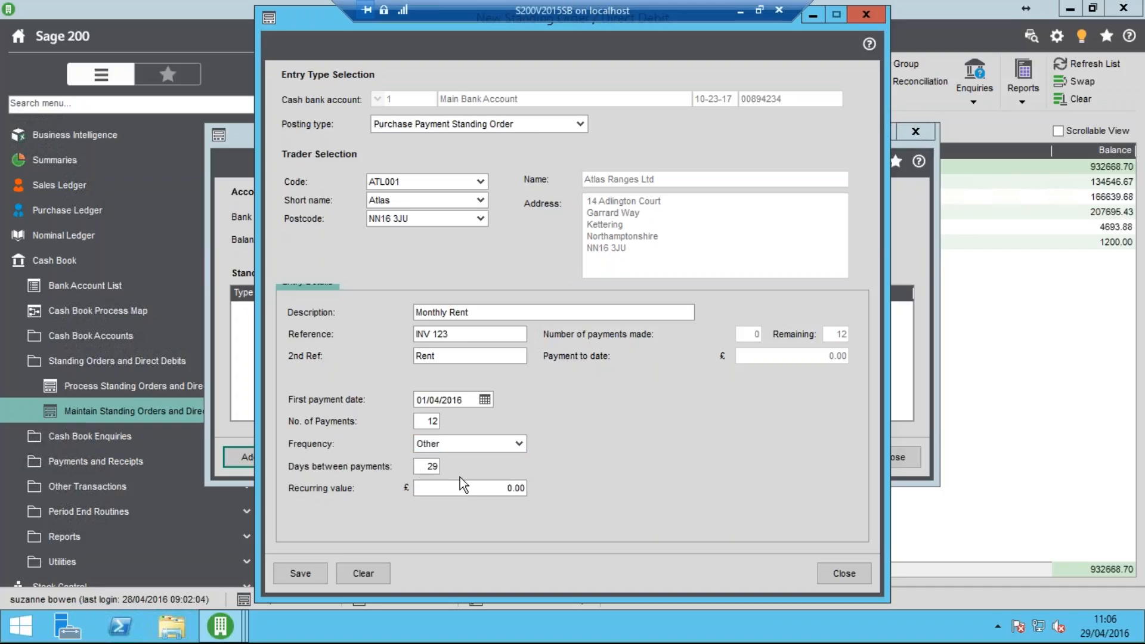
click(524, 448)
click(503, 460)
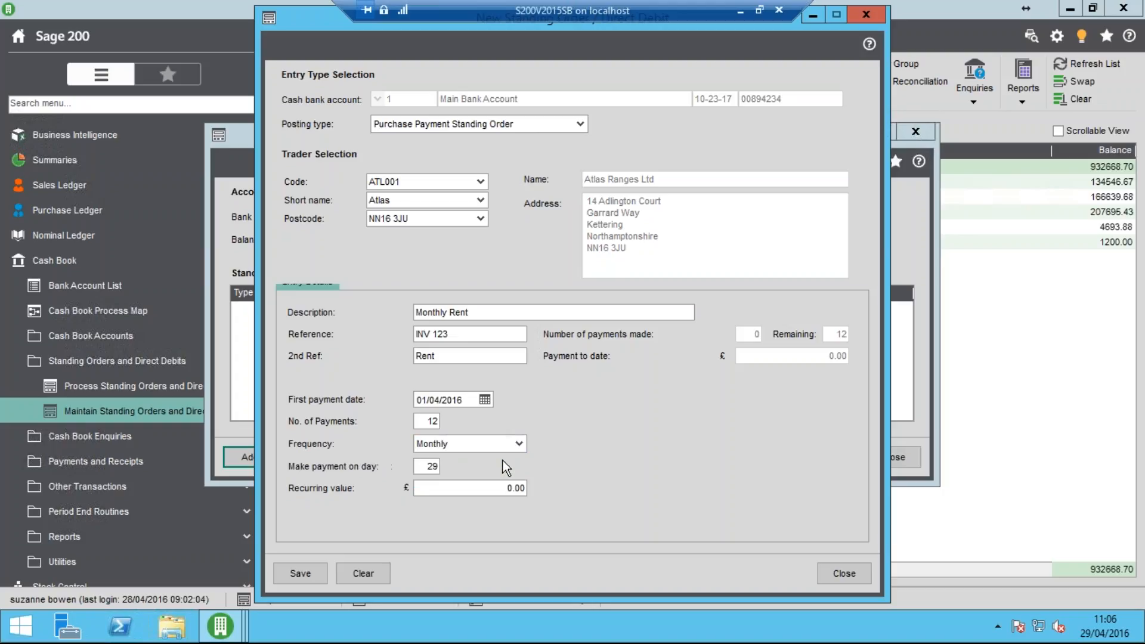
Make the standing order payable on day 1 with a recurring value of £10000, and save it
key(Tab)
text(1)
key(Tab)
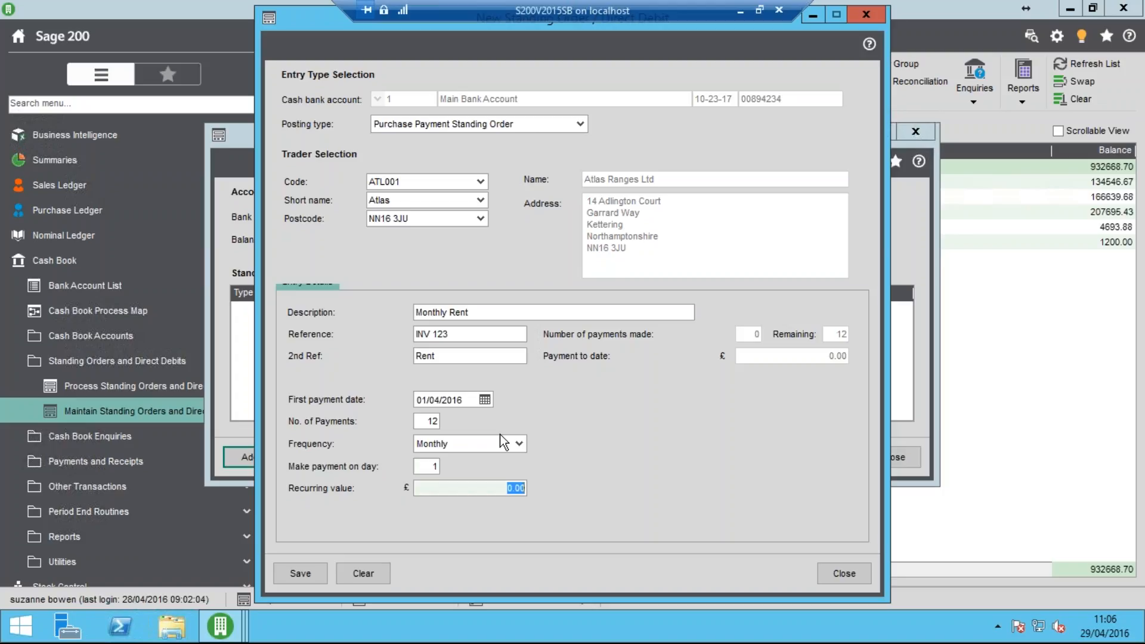
text(10000)
key(Tab)
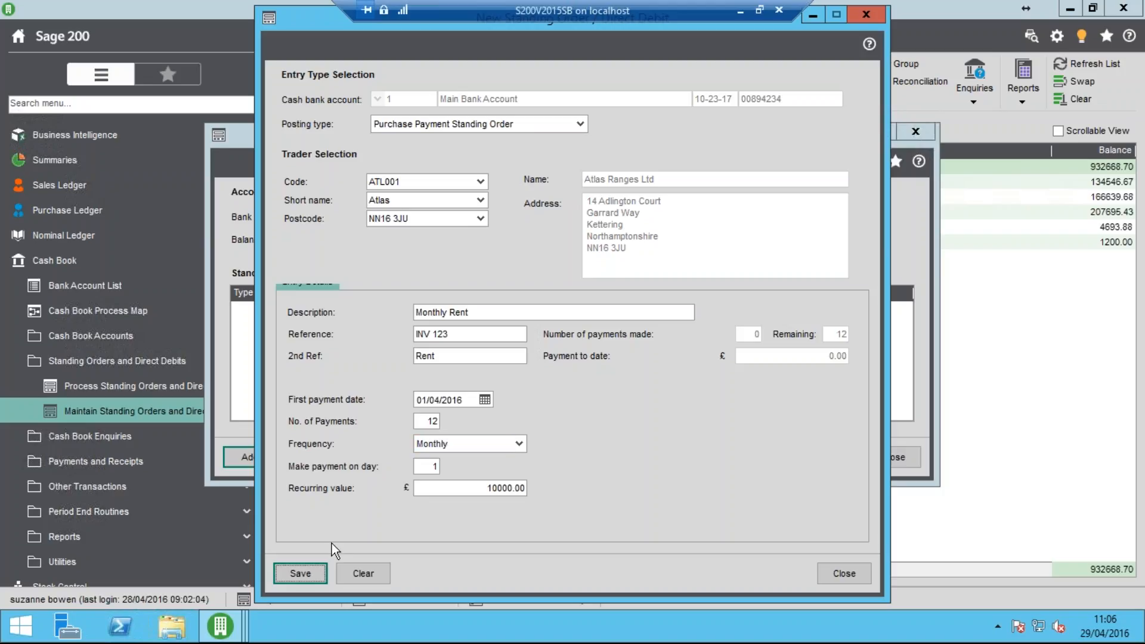
click(303, 574)
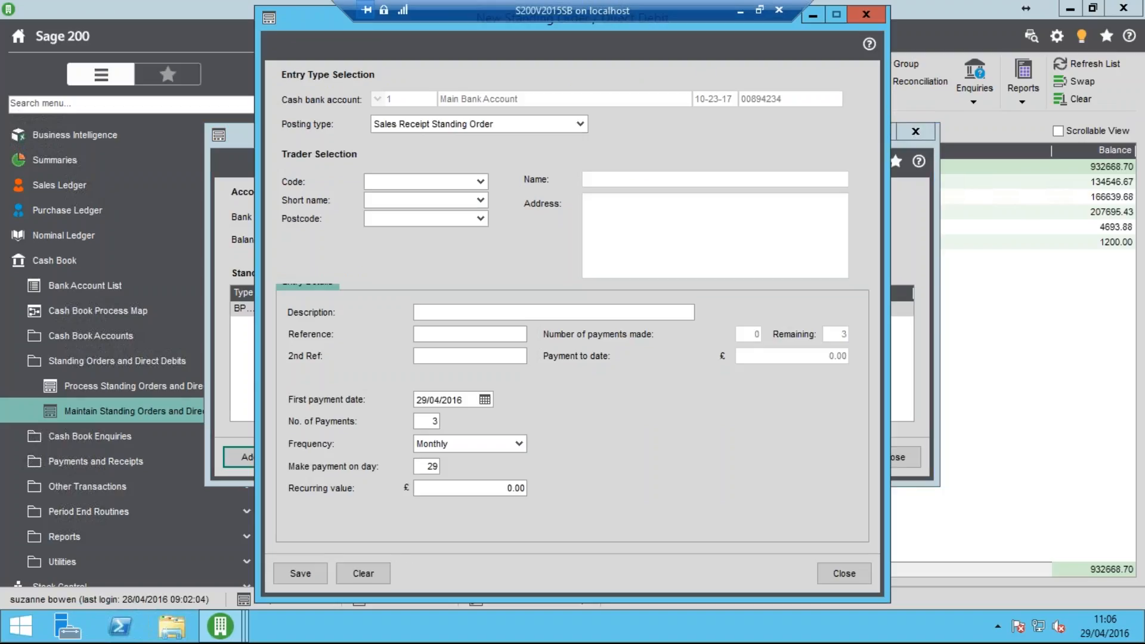
Set the next entry's posting type to Purchase Payment Direct Debit and choose Chrome Decor Wholesale as the supplier
click(577, 126)
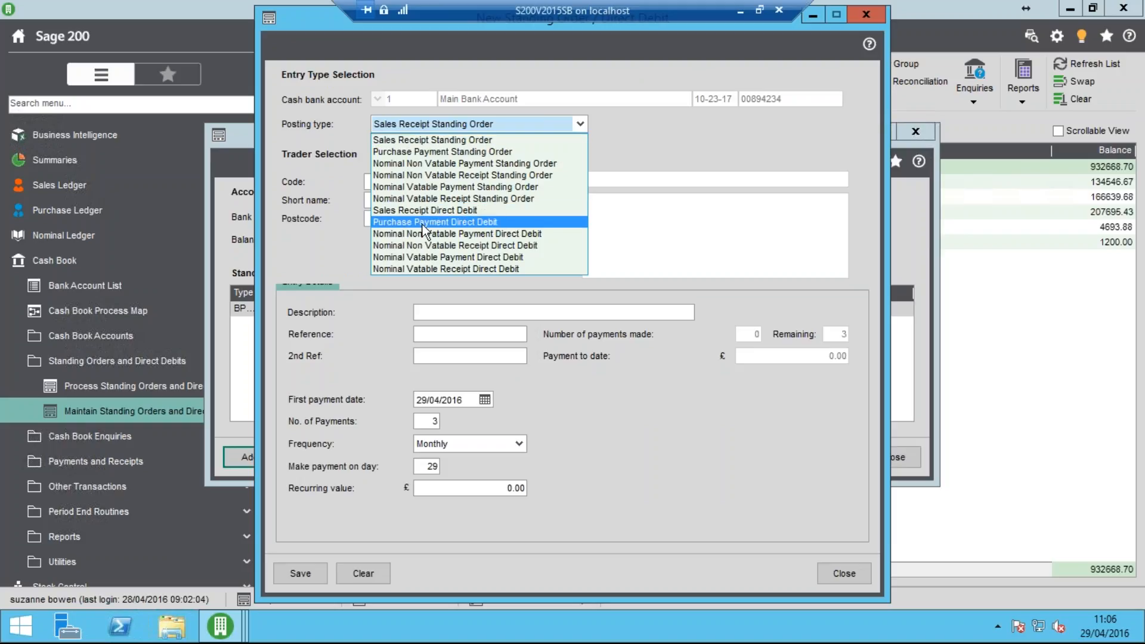
click(459, 226)
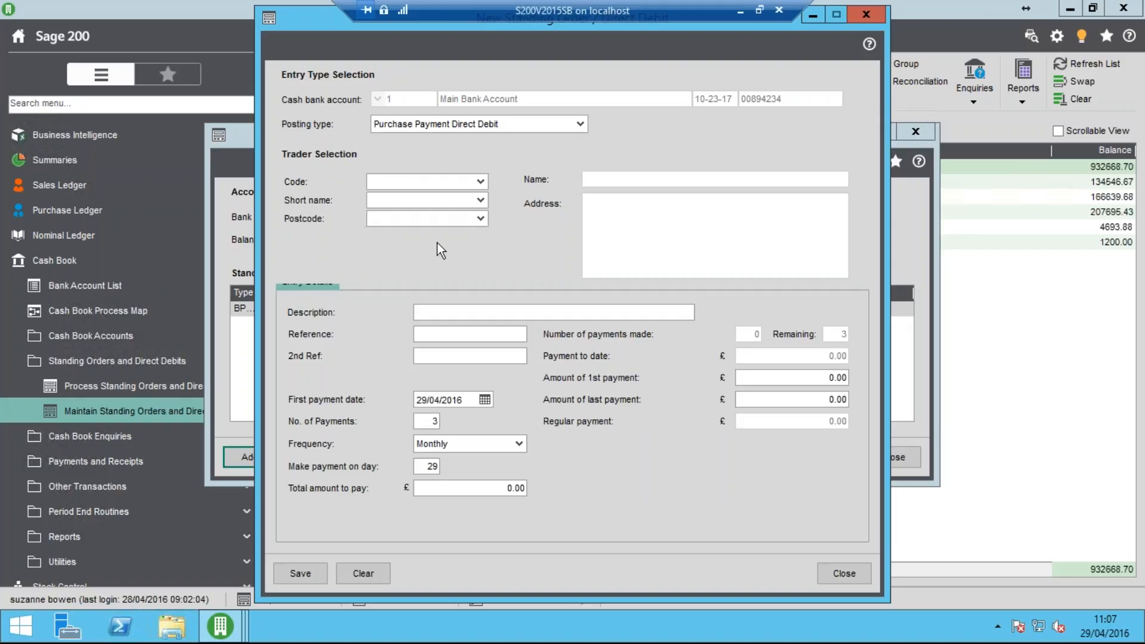
click(481, 181)
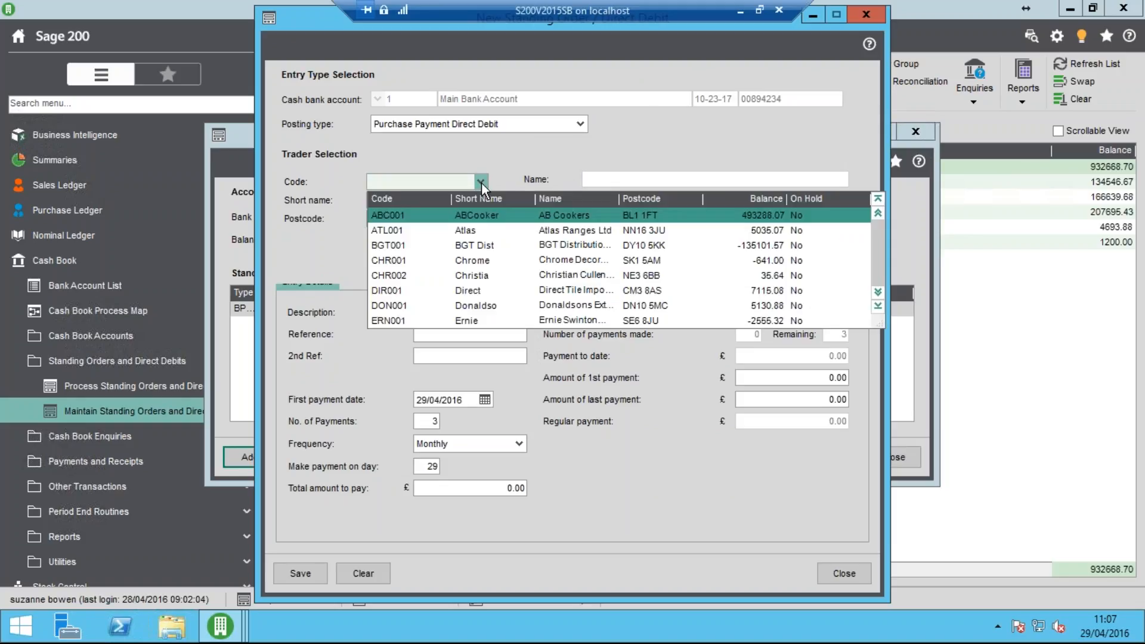
click(510, 261)
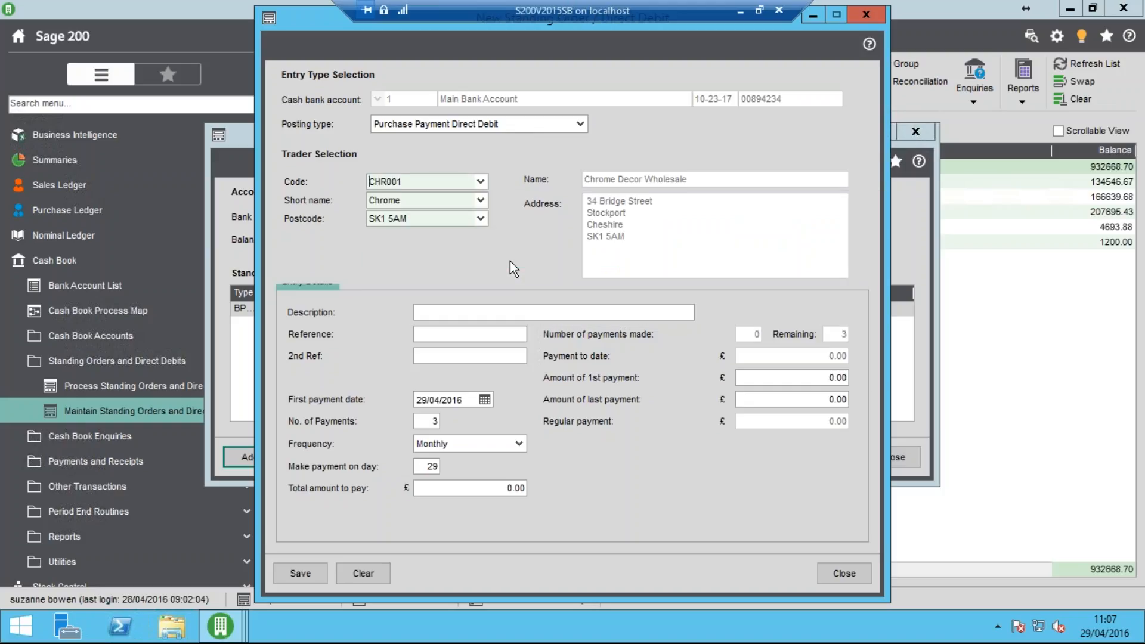
Describe the direct debit as Loan Repayment, with reference Ref 111 and second reference Ref 2
click(450, 311)
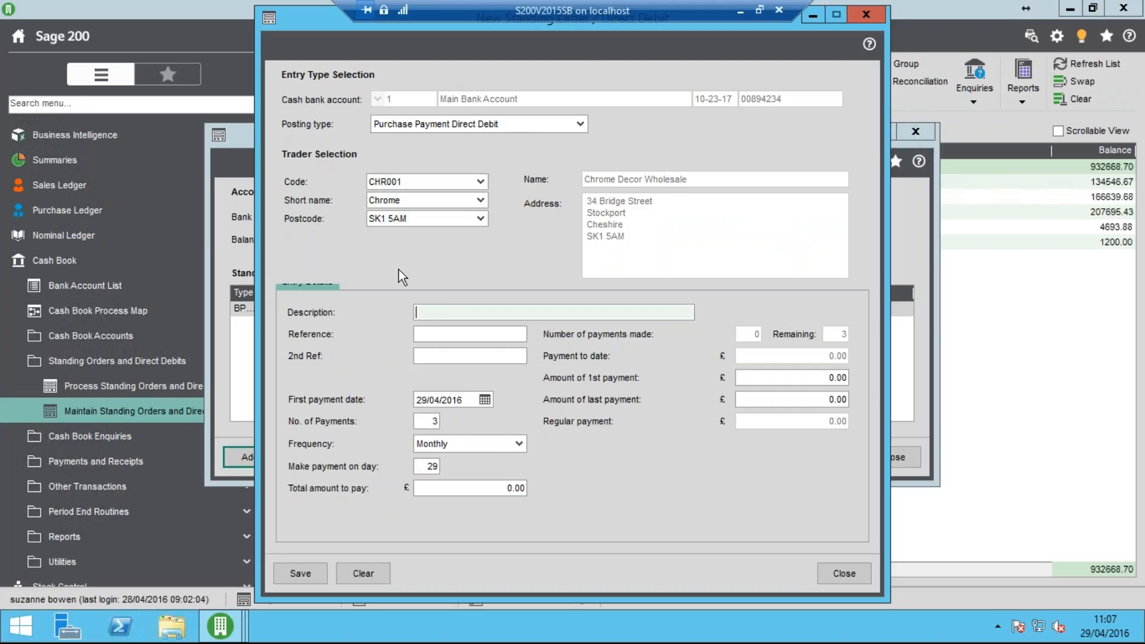
text(Loan Repayment)
key(Tab)
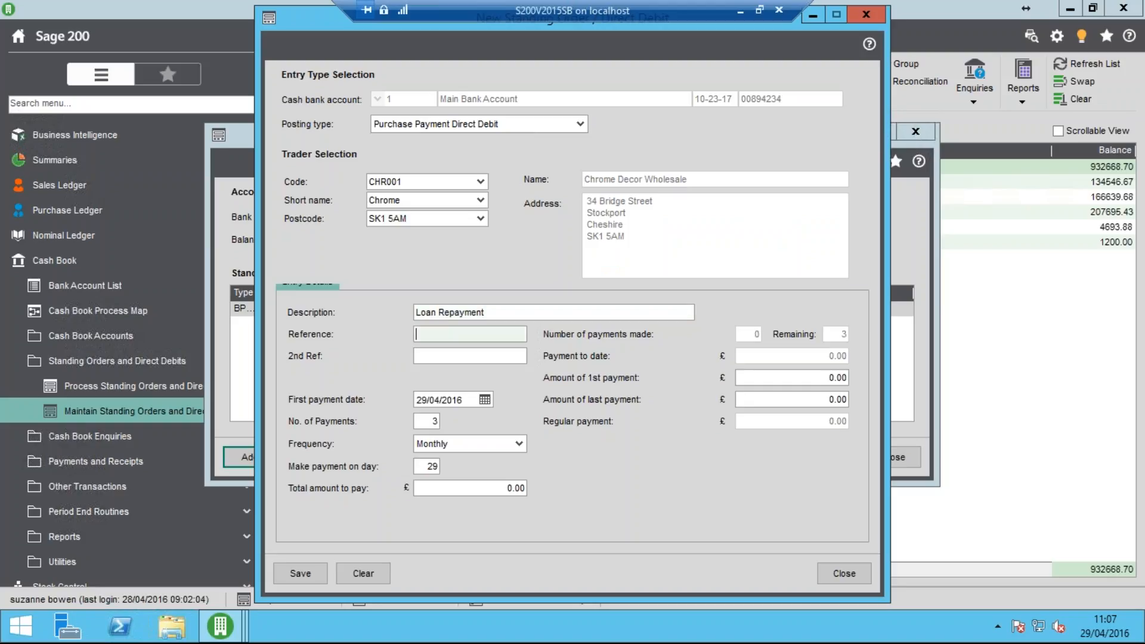
text(Ref 111)
key(Tab)
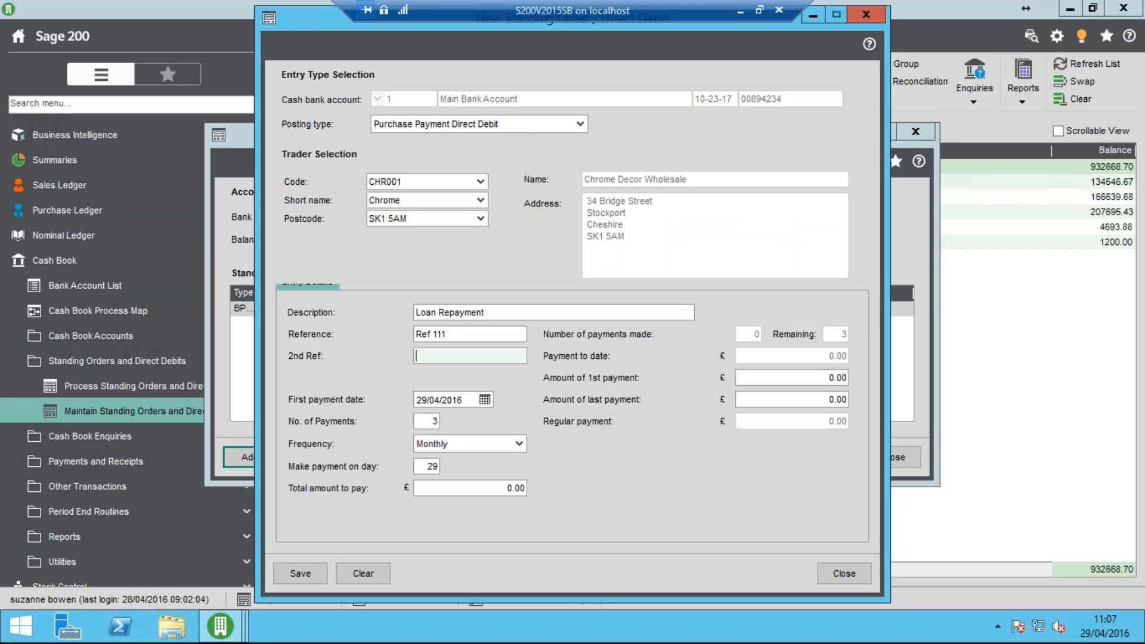
text(Ref 2)
key(Tab)
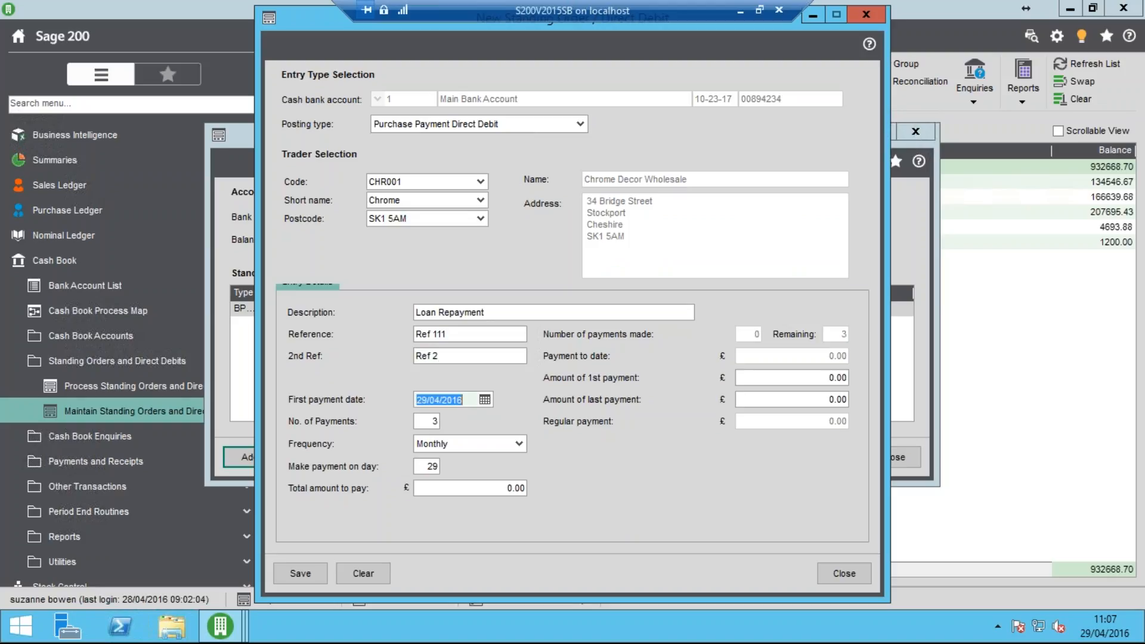
Schedule the direct debit from 01/04/2016 for 12 monthly payments, made on day 1
text(01/04/2016)
key(Tab)
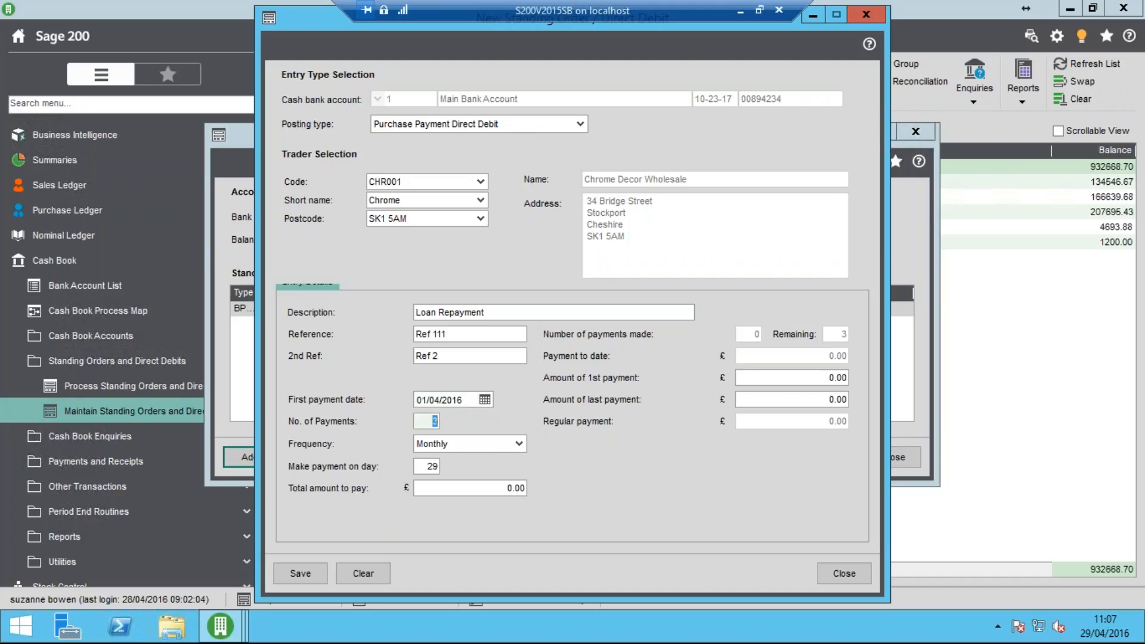
text(12)
key(Tab)
key(Tab)
text(01)
key(Tab)
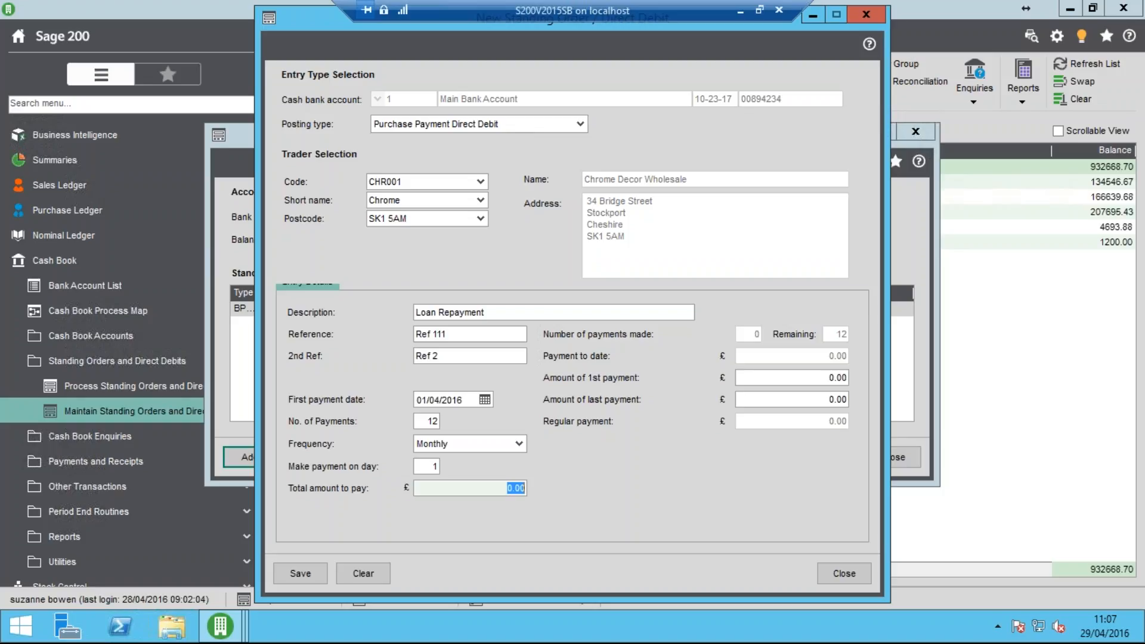
Set the direct debit's total to £24000, first payment to £2100 and last payment to £1900, then save it and close the maintenance window
text(24000)
key(Tab)
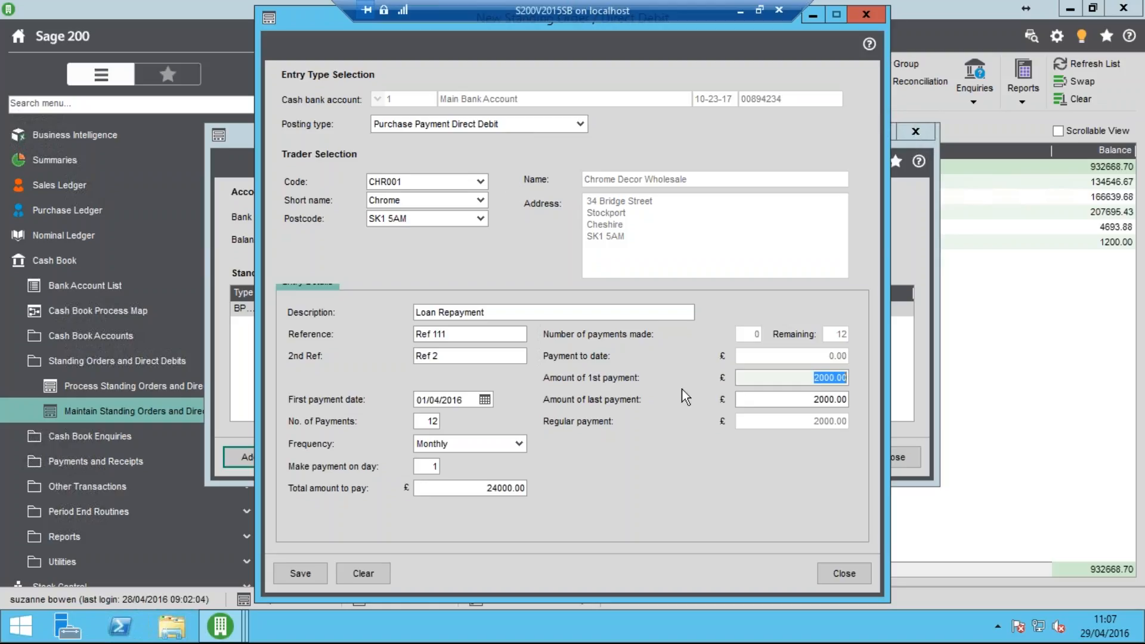
text(2100)
key(Tab)
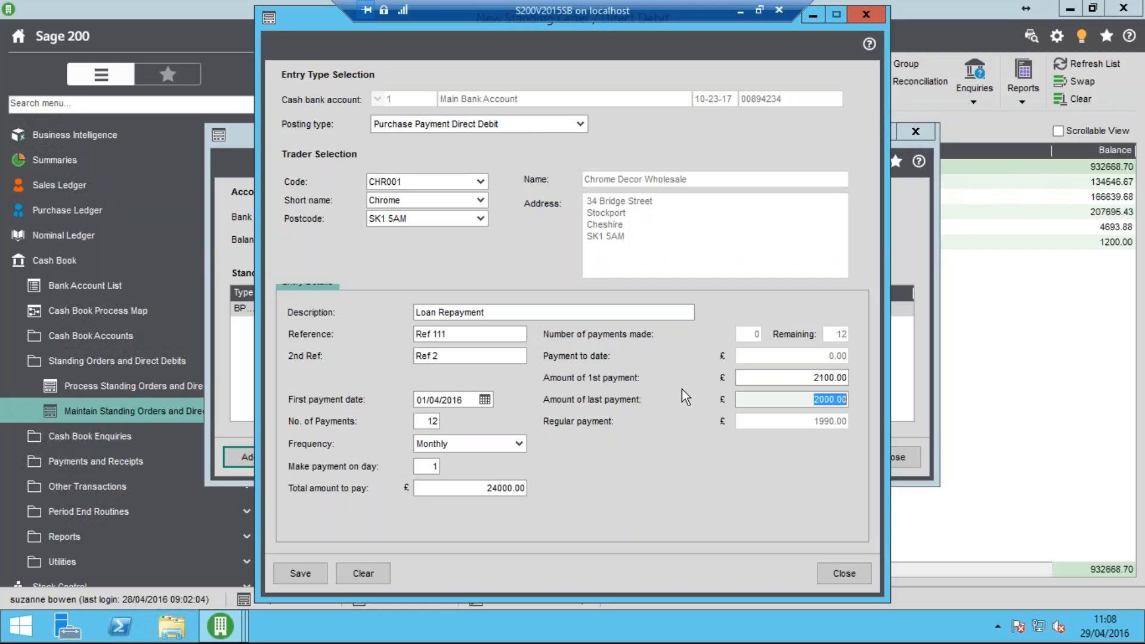
text(1900)
key(Tab)
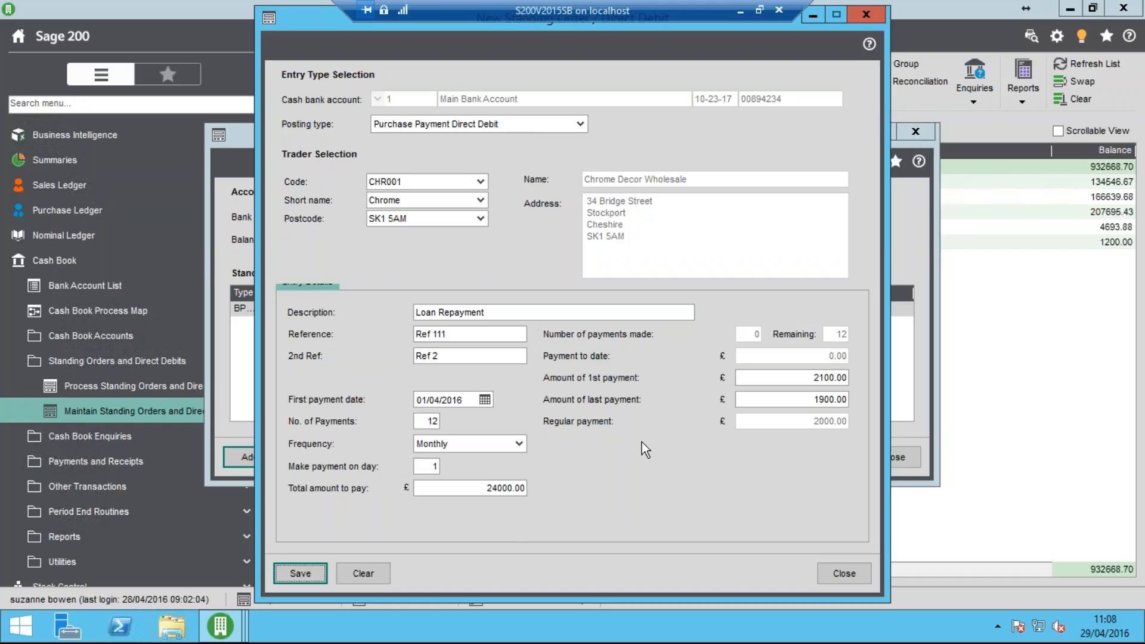
click(292, 572)
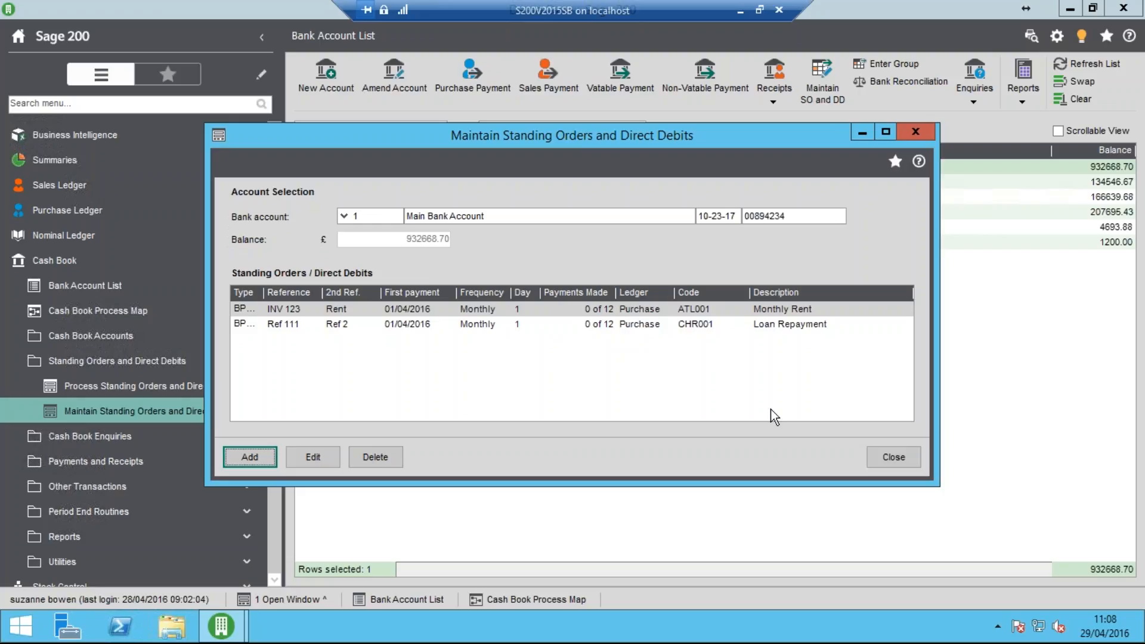
click(883, 459)
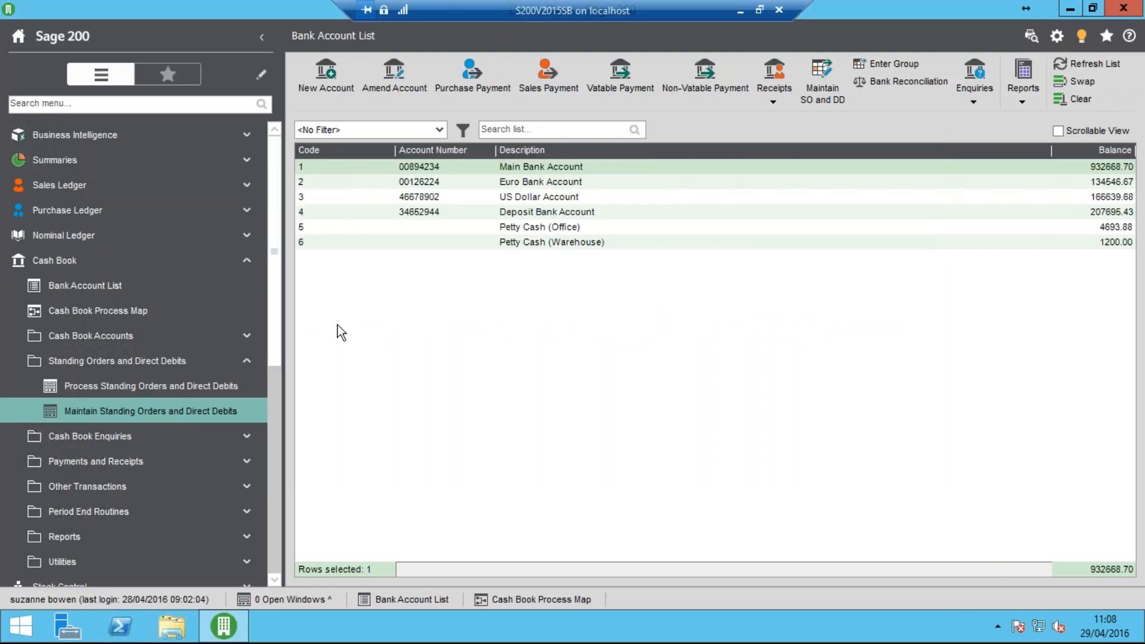
Process standing orders and direct debits up until 29/04/2016, and close the resulting processing report
click(170, 392)
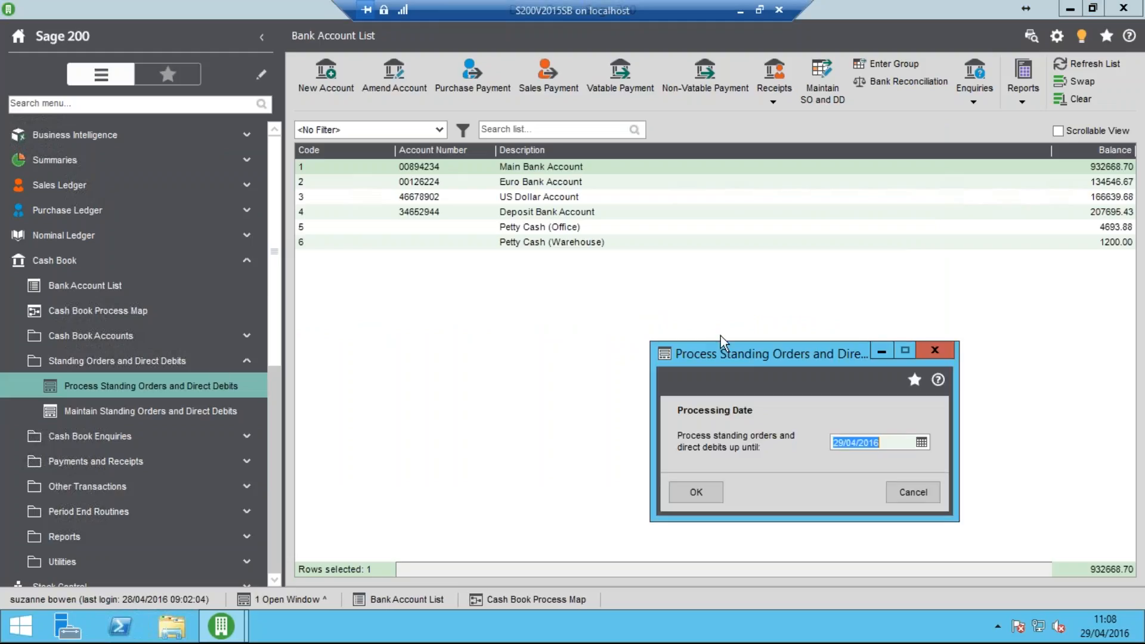
drag(725, 352, 526, 266)
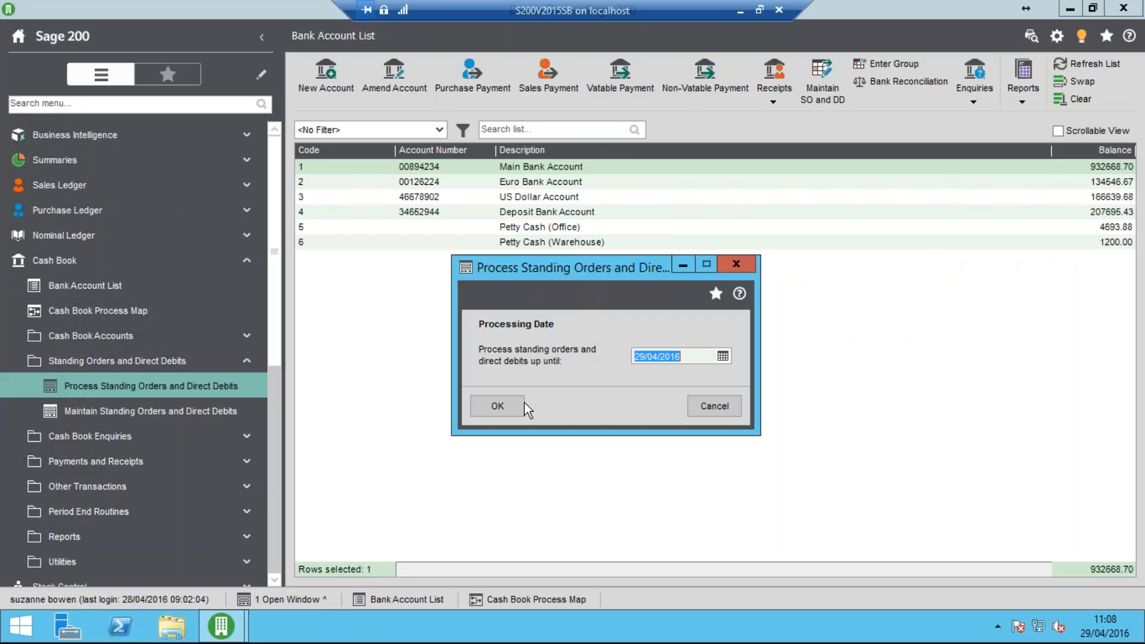
click(503, 407)
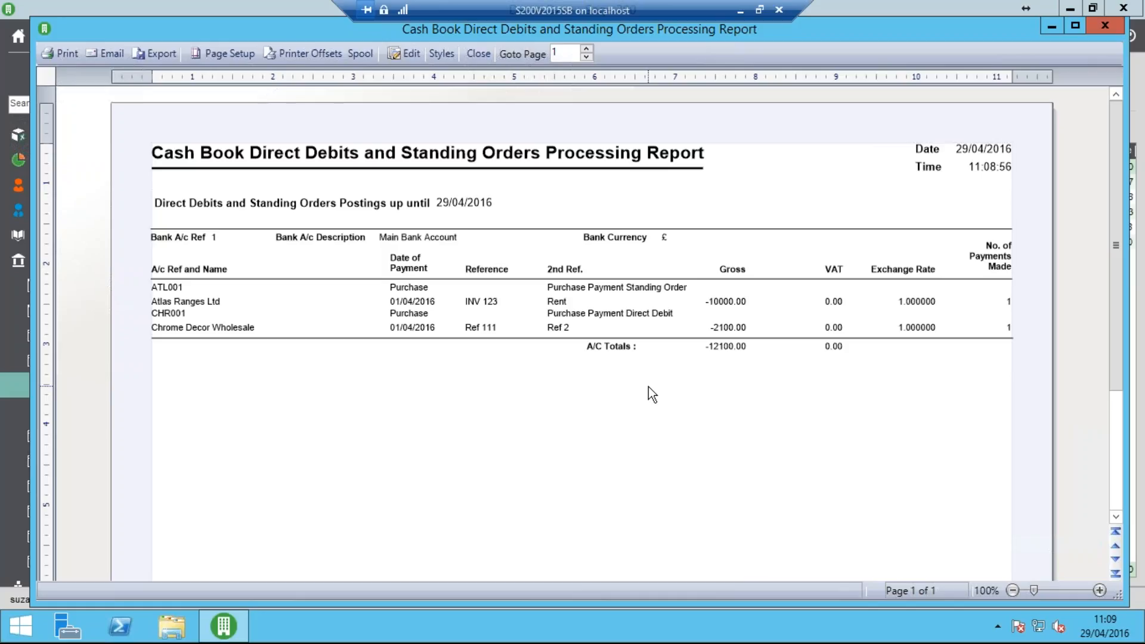
click(479, 55)
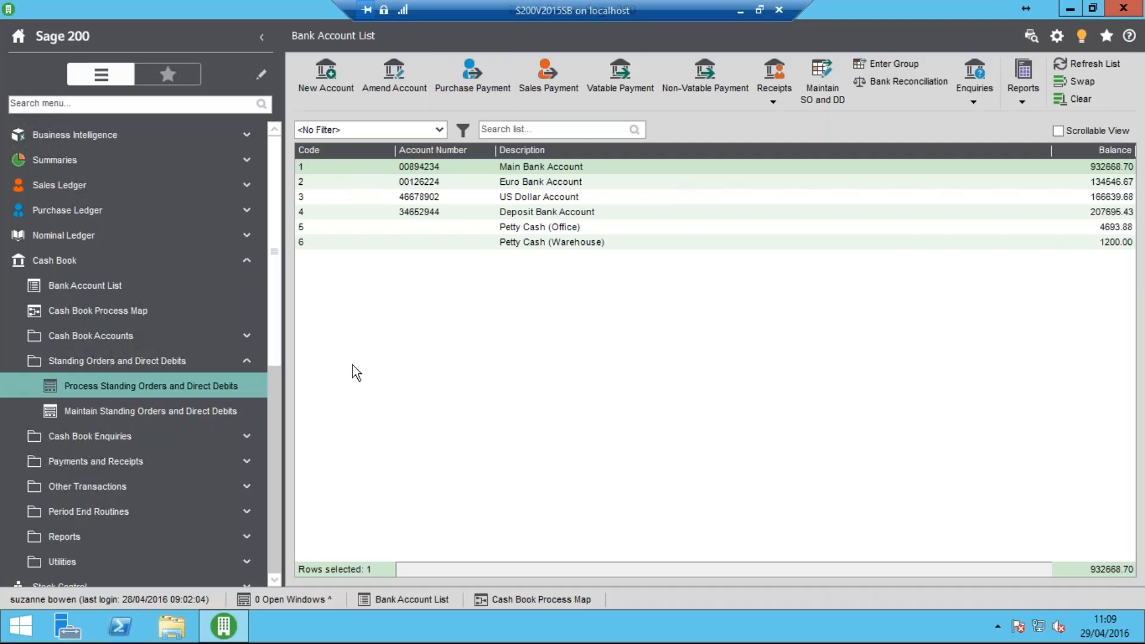
Examine the nominal and trader transaction detail of the INV 123 standing order in the Main Bank Account's transaction enquiry
click(515, 168)
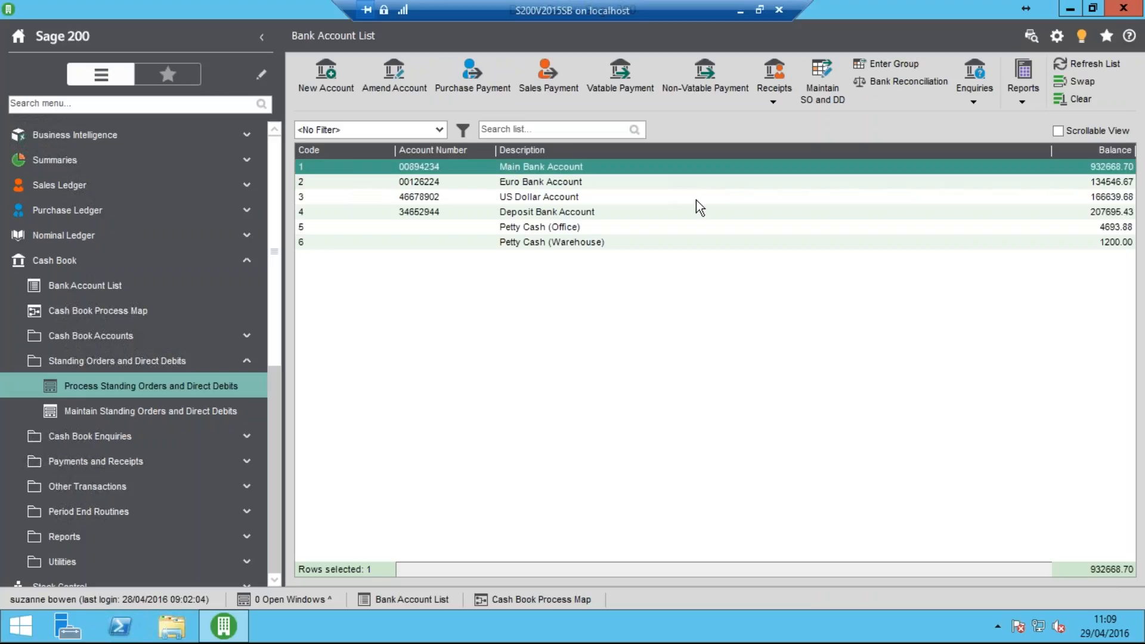
click(972, 94)
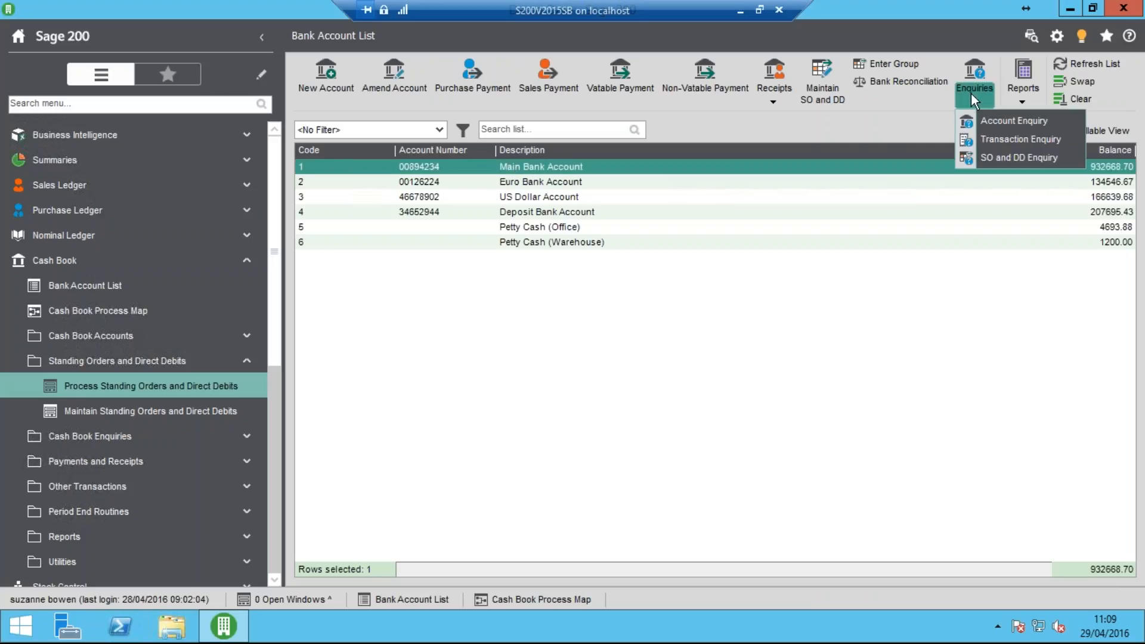
click(994, 138)
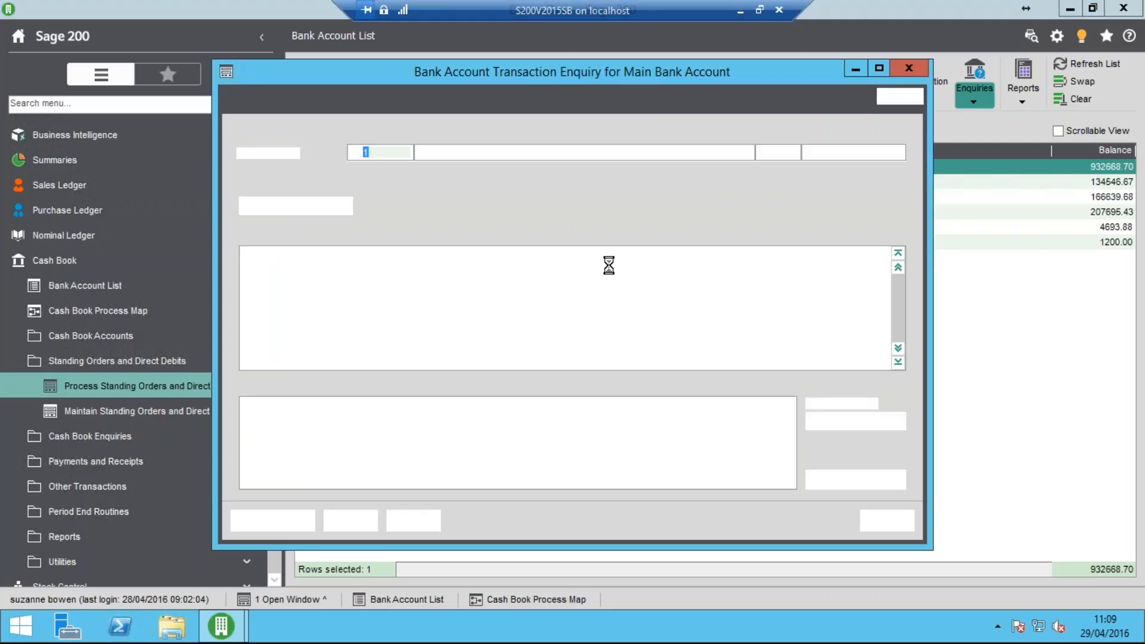
click(898, 364)
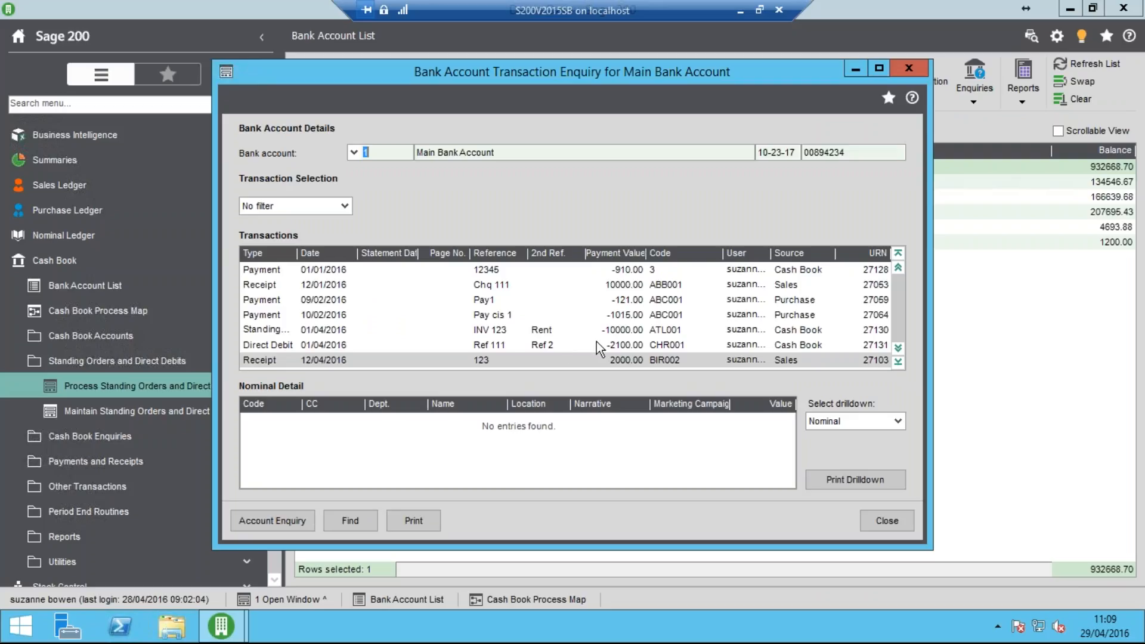
click(542, 332)
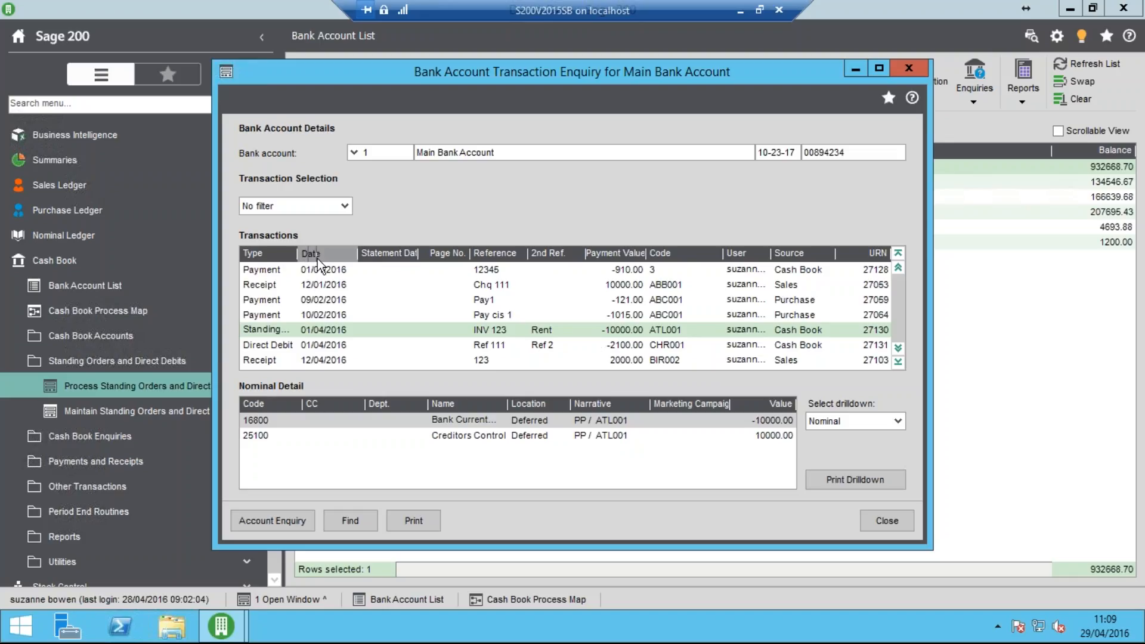
double_click(473, 73)
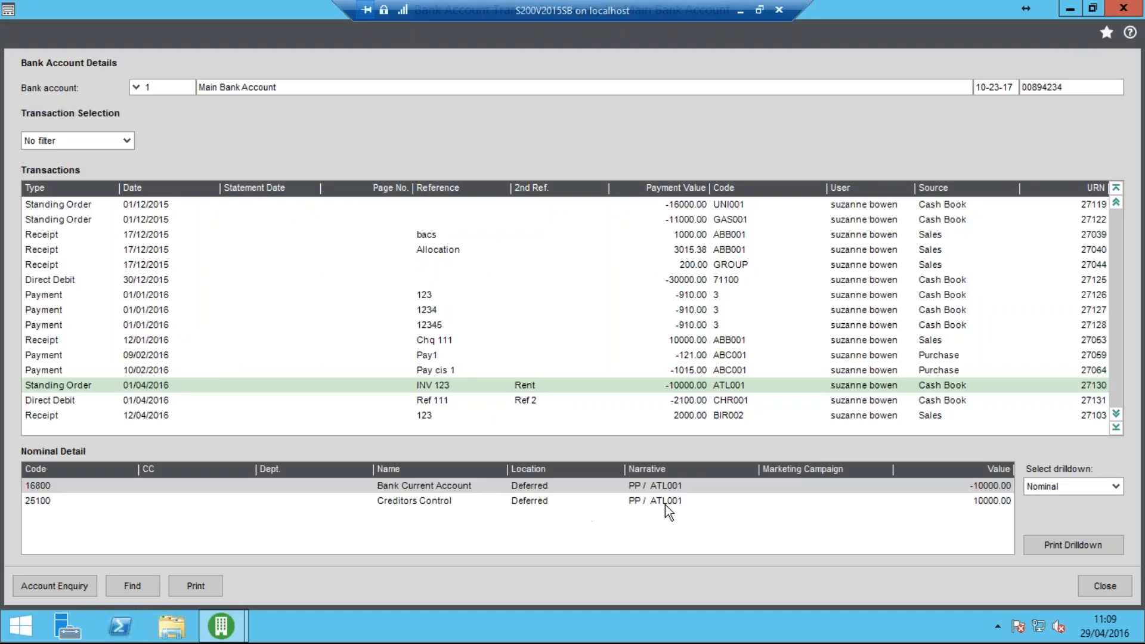
click(1116, 487)
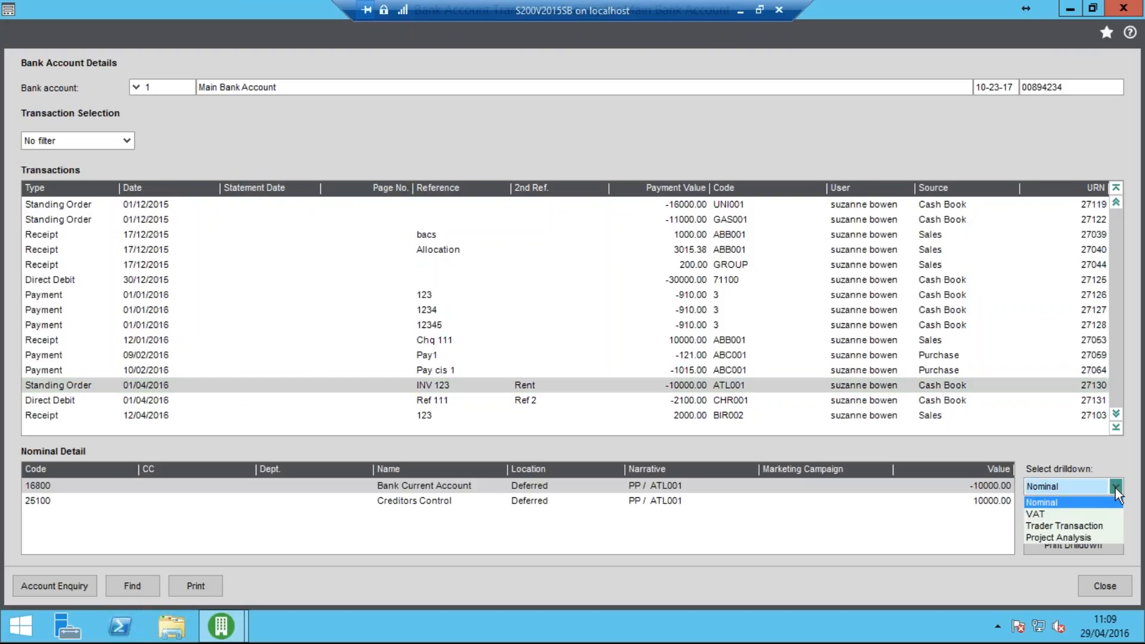
click(1078, 525)
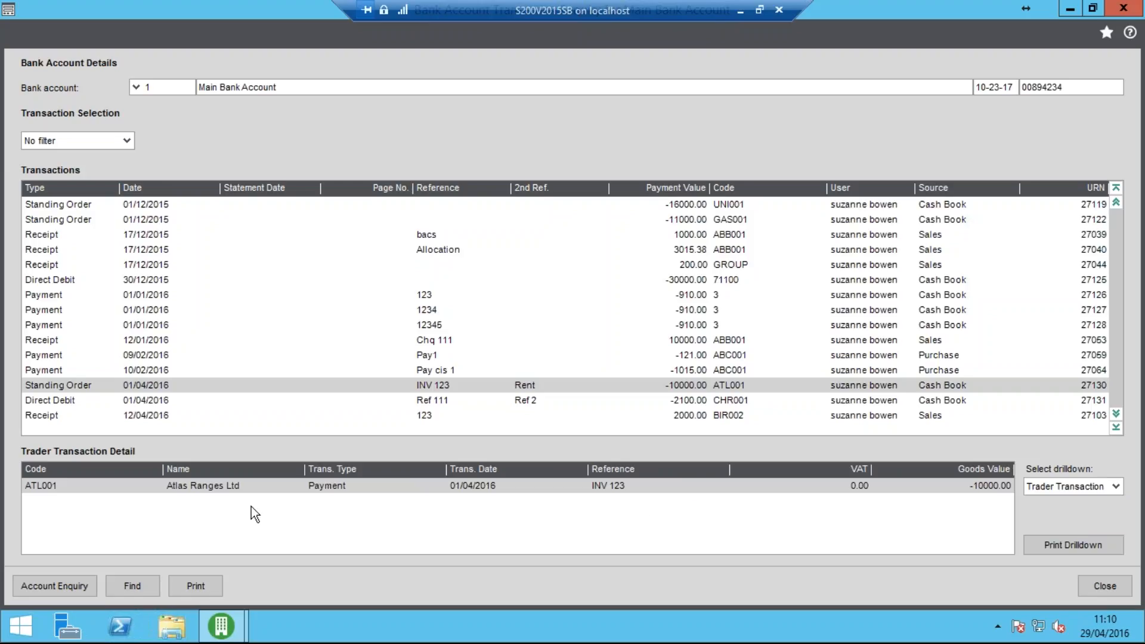
Examine the trader transaction and nominal detail of the Ref 111 direct debit, and close the enquiry
click(173, 400)
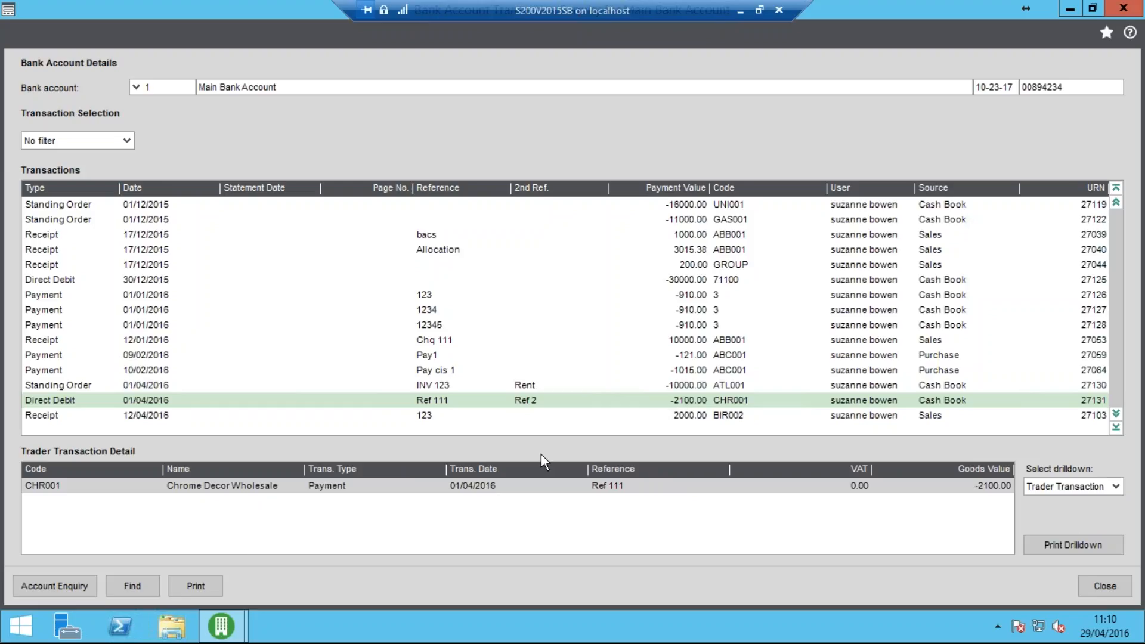
click(1039, 486)
click(1045, 504)
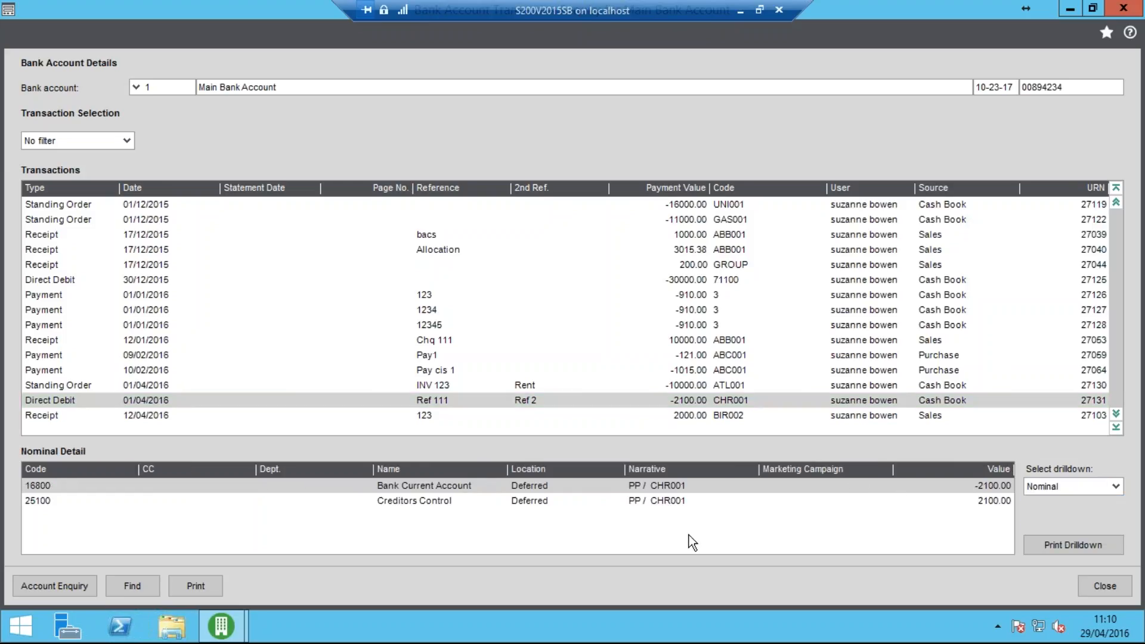
click(1113, 587)
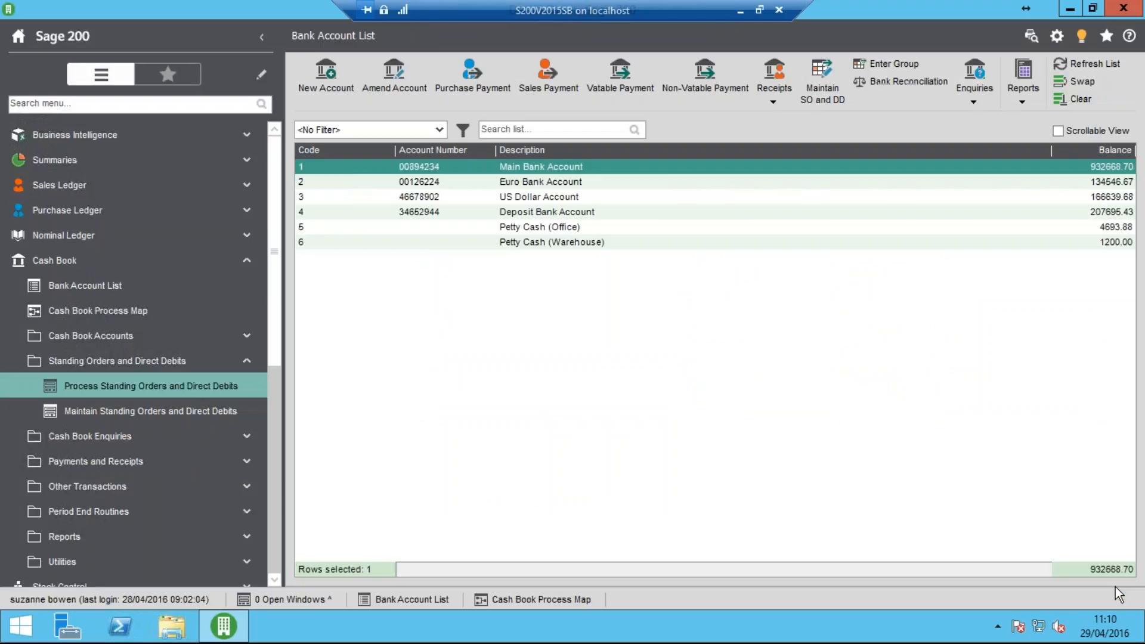
Process standing orders and direct debits up until 31/05/2016, and close the resulting processing report
click(262, 382)
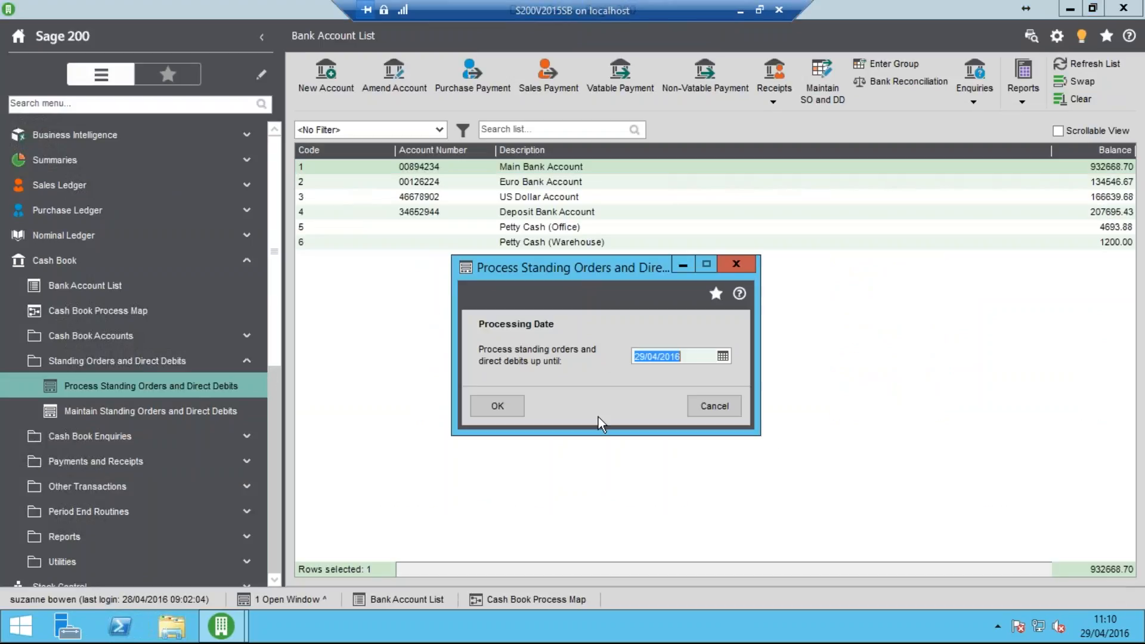
text(31/05/20)
text(16)
key(Tab)
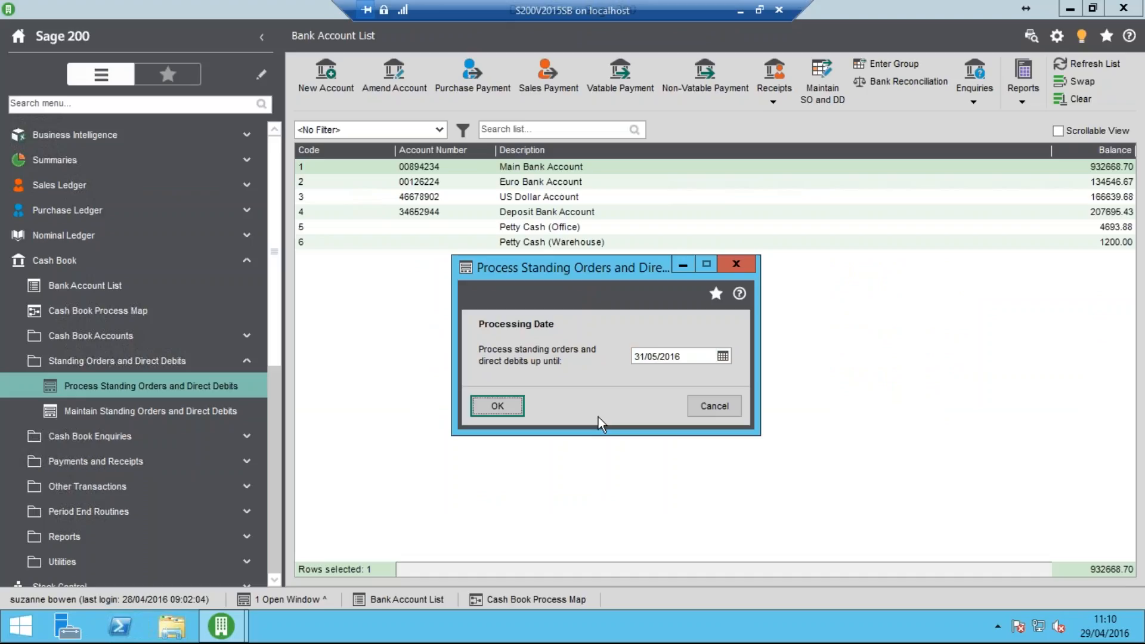
click(487, 410)
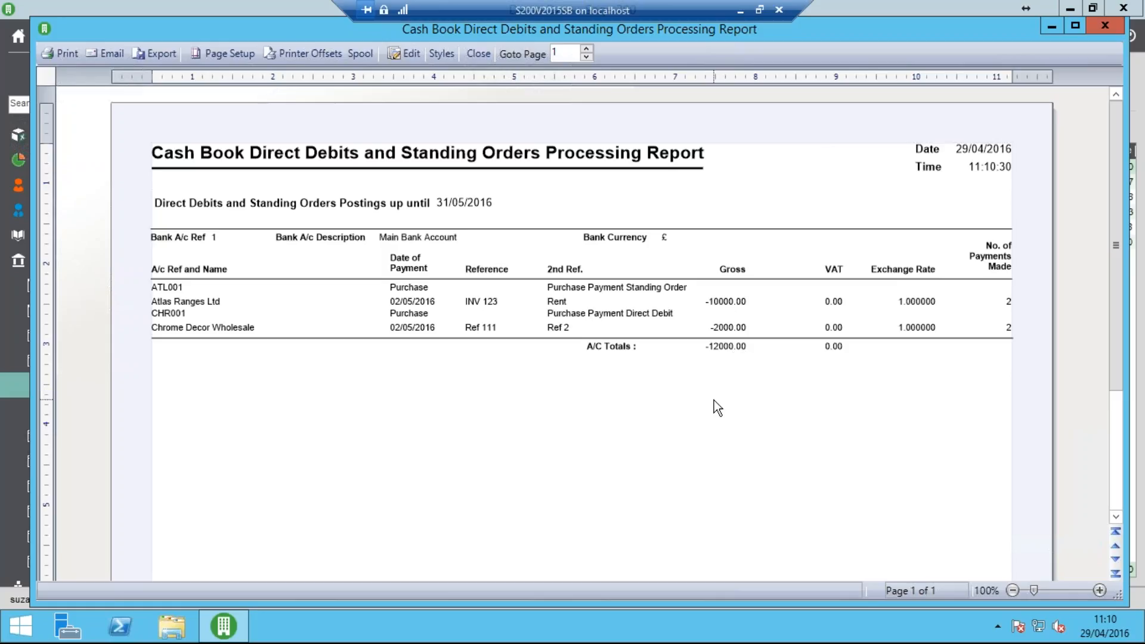
click(478, 55)
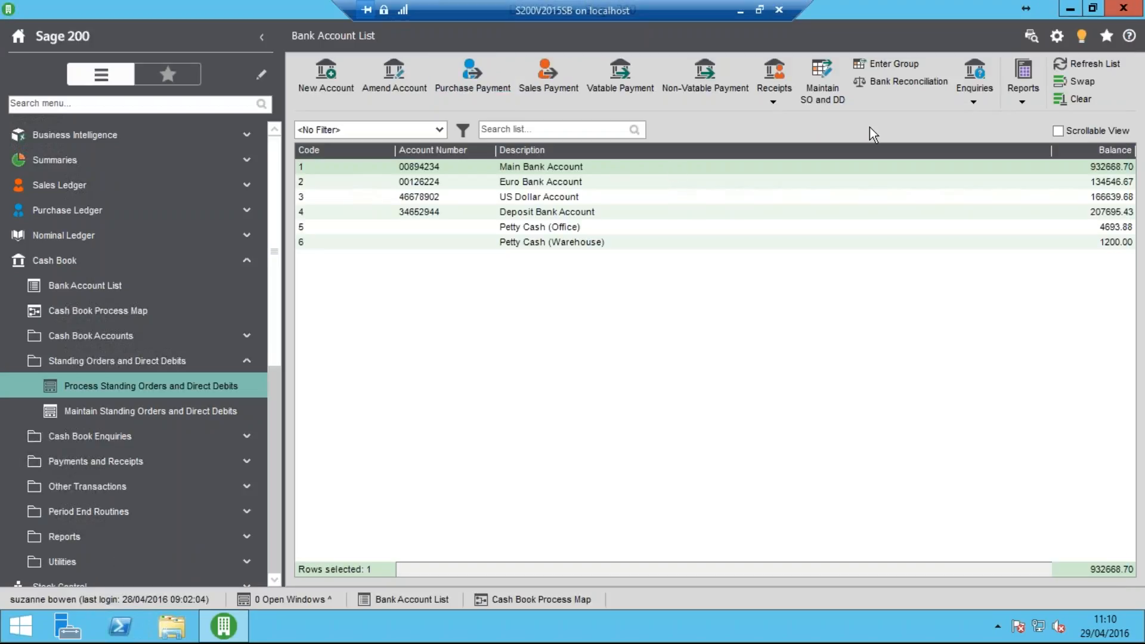
Compare the April and May standing order and direct debit postings in the Main Bank Account's transaction enquiry, then close it
click(971, 97)
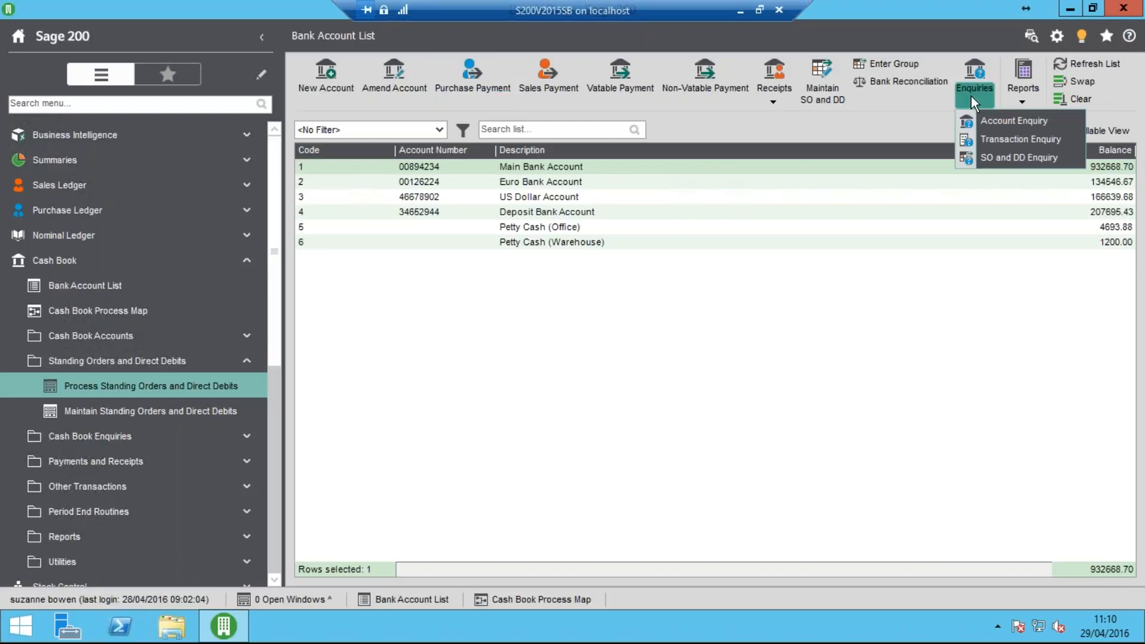
click(996, 139)
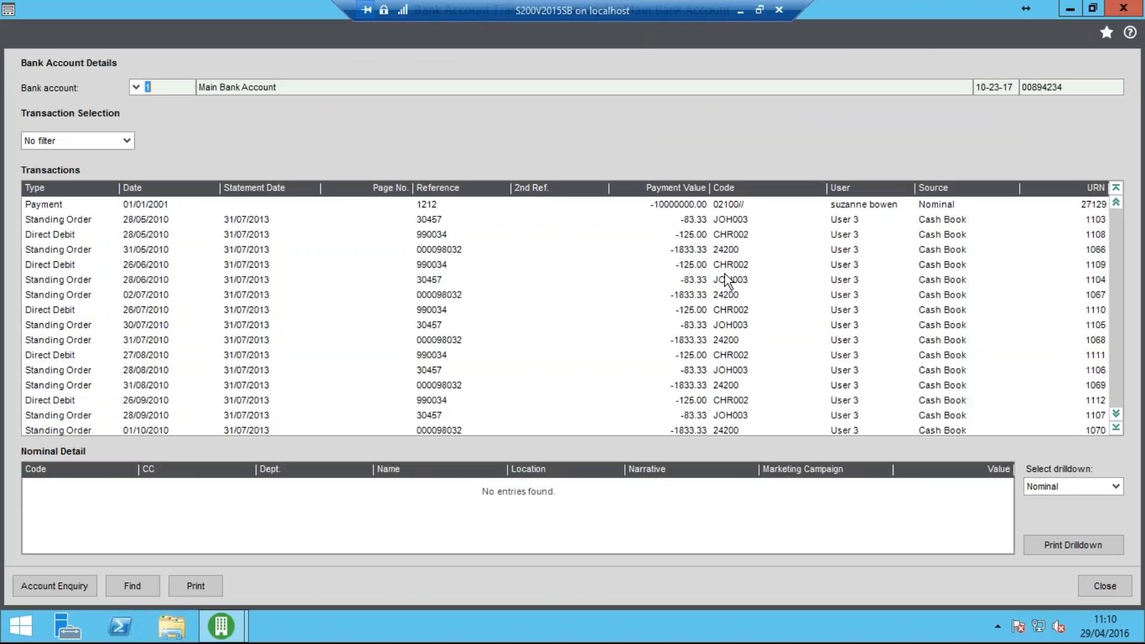
click(1116, 428)
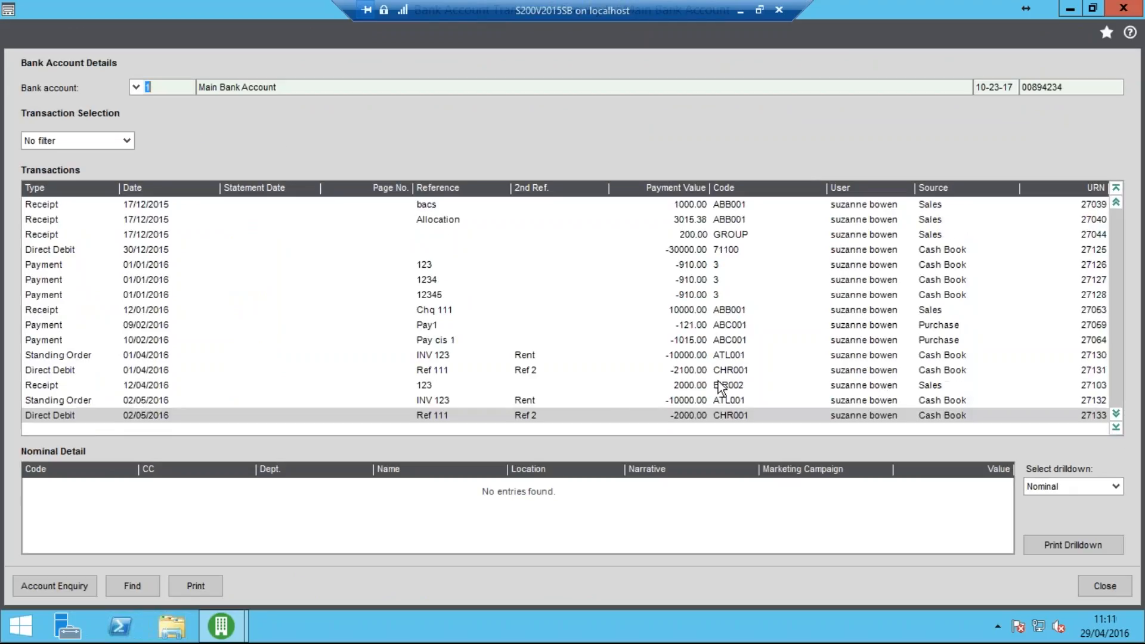
click(367, 388)
click(292, 413)
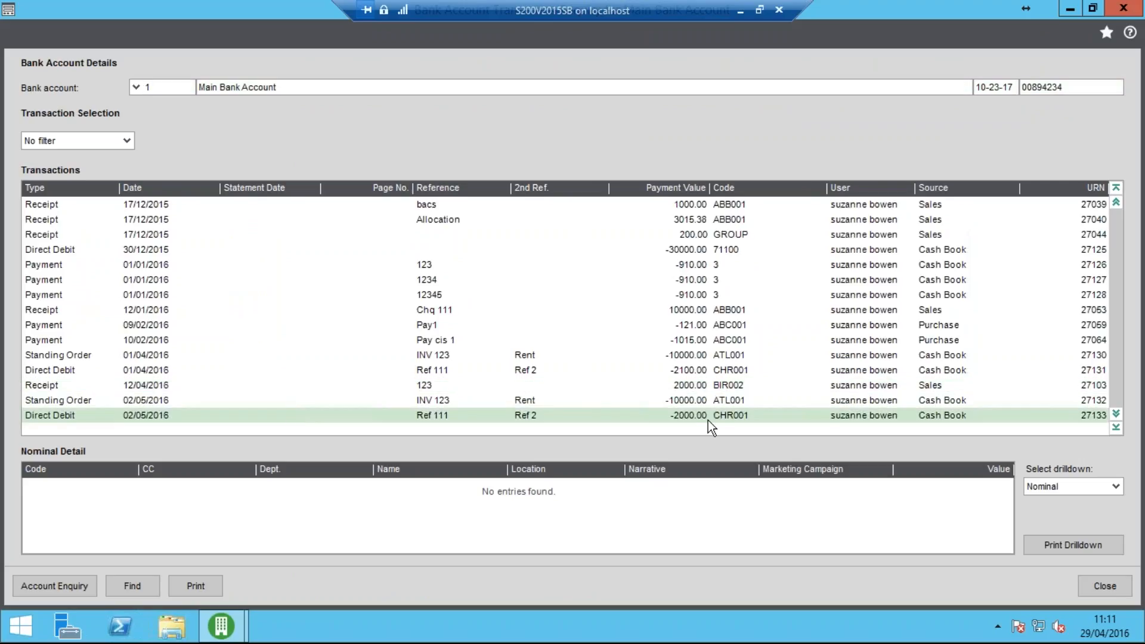
click(691, 371)
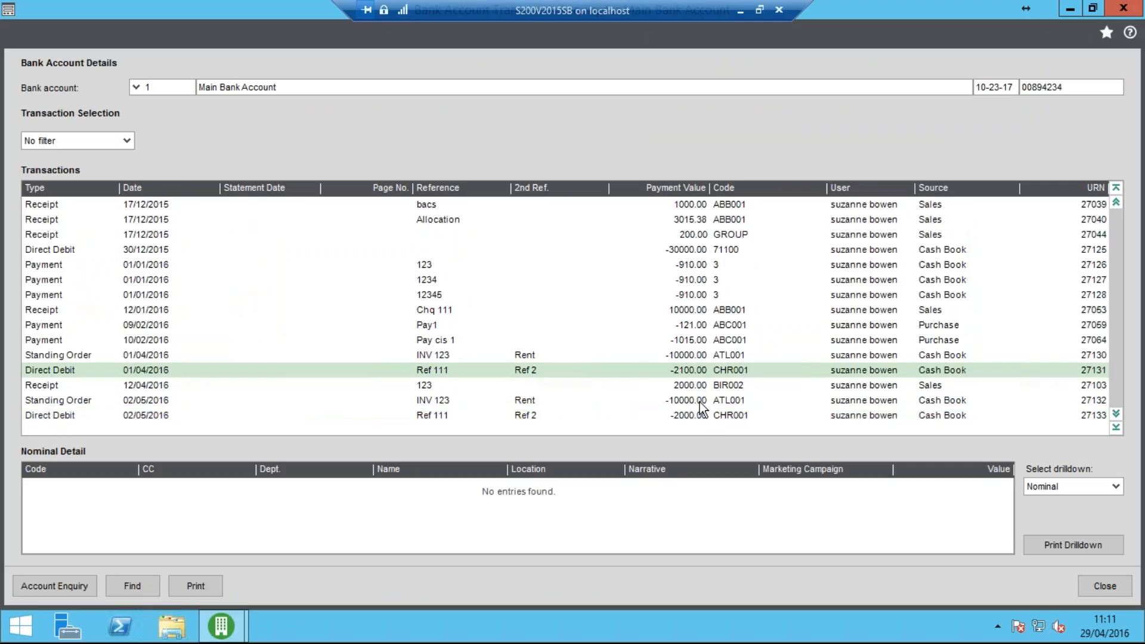
click(698, 399)
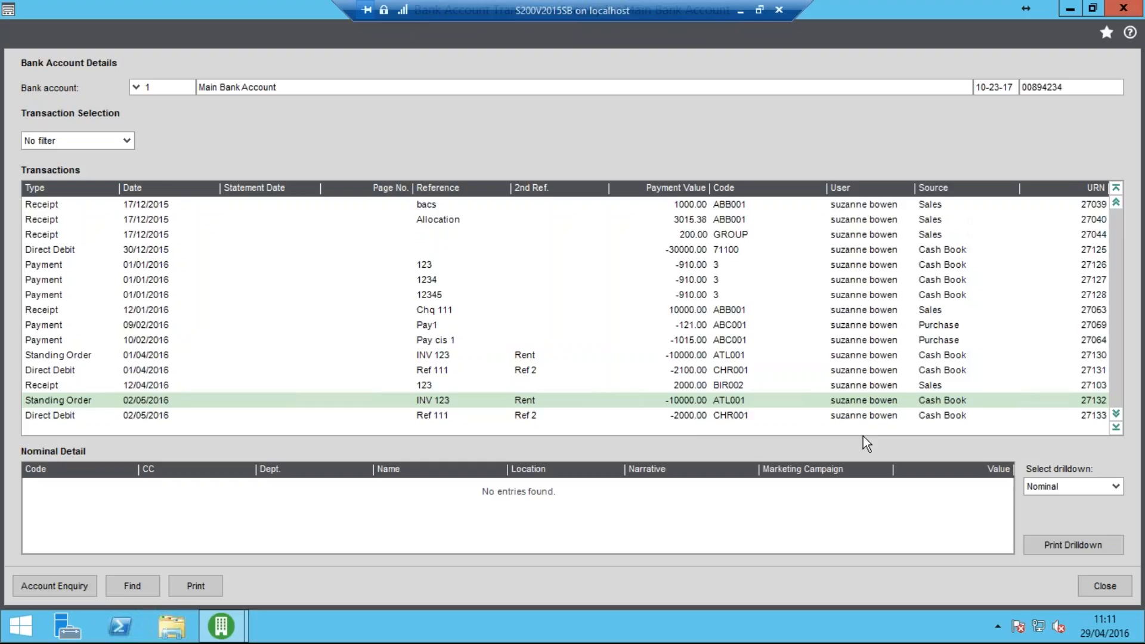
click(1103, 588)
Set the recurring value of the Monthly Rent standing order to £1000 and save the amended entry
click(143, 411)
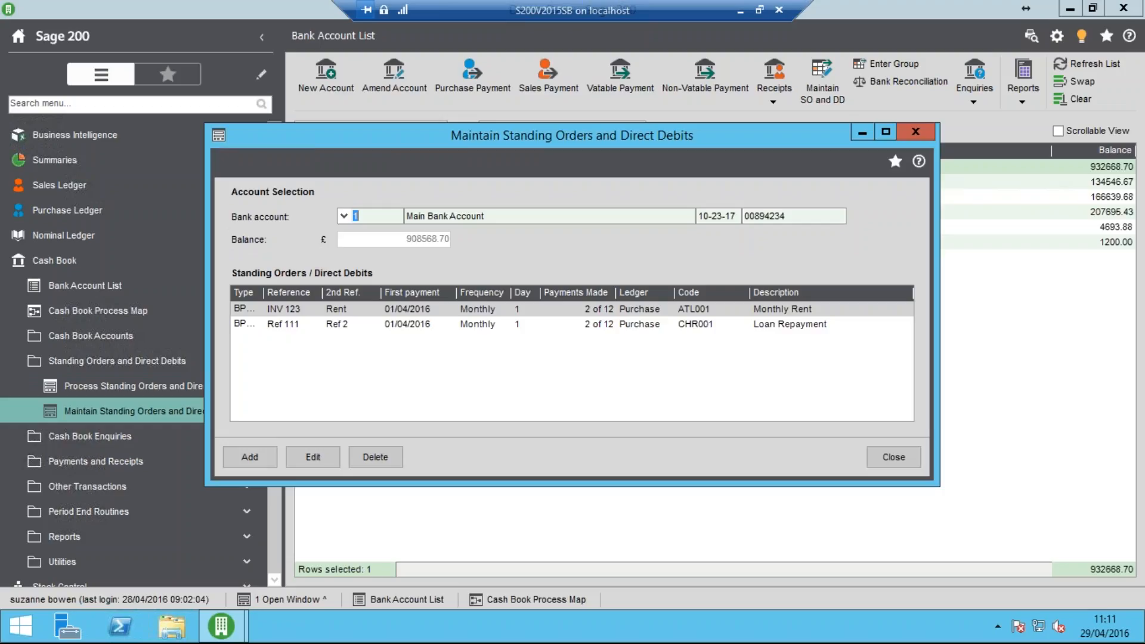
click(398, 307)
click(317, 465)
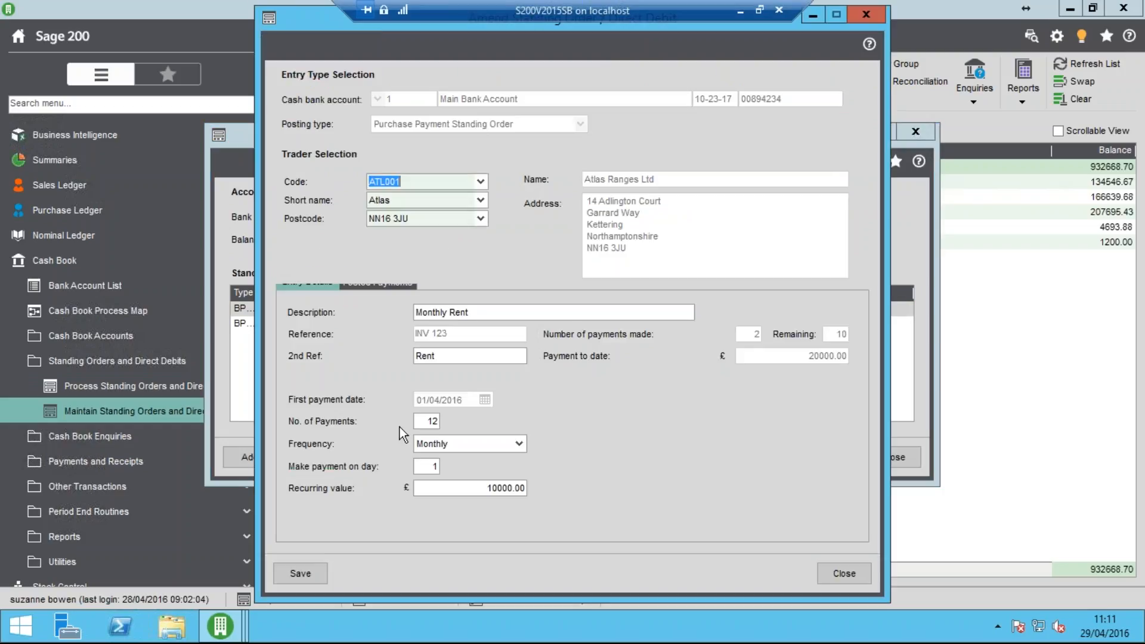
click(459, 489)
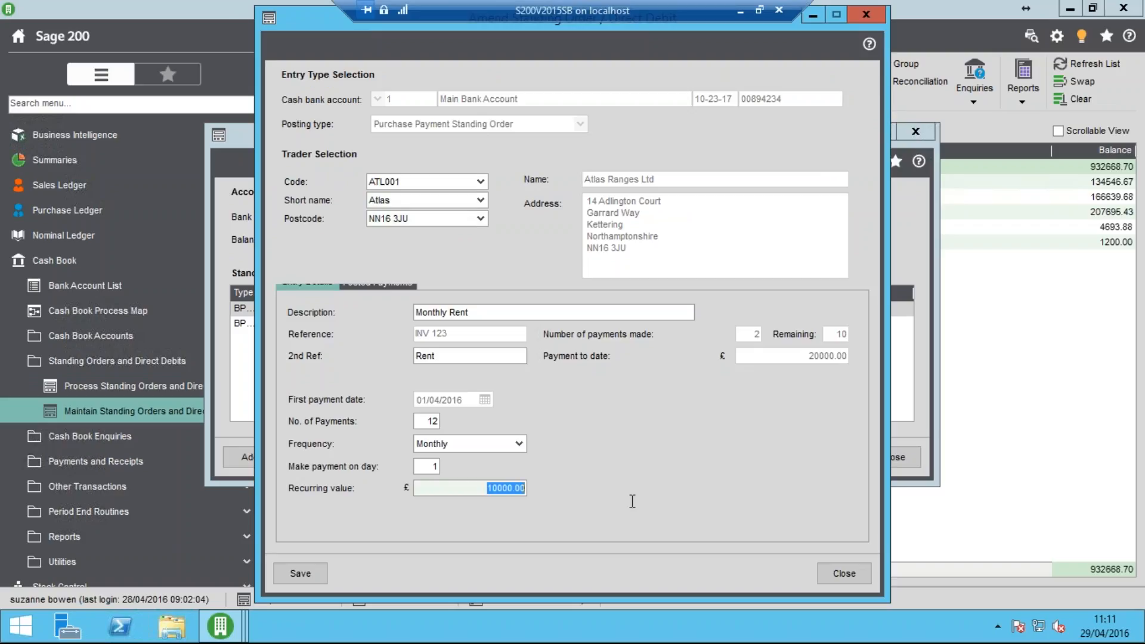
text(1000)
key(Tab)
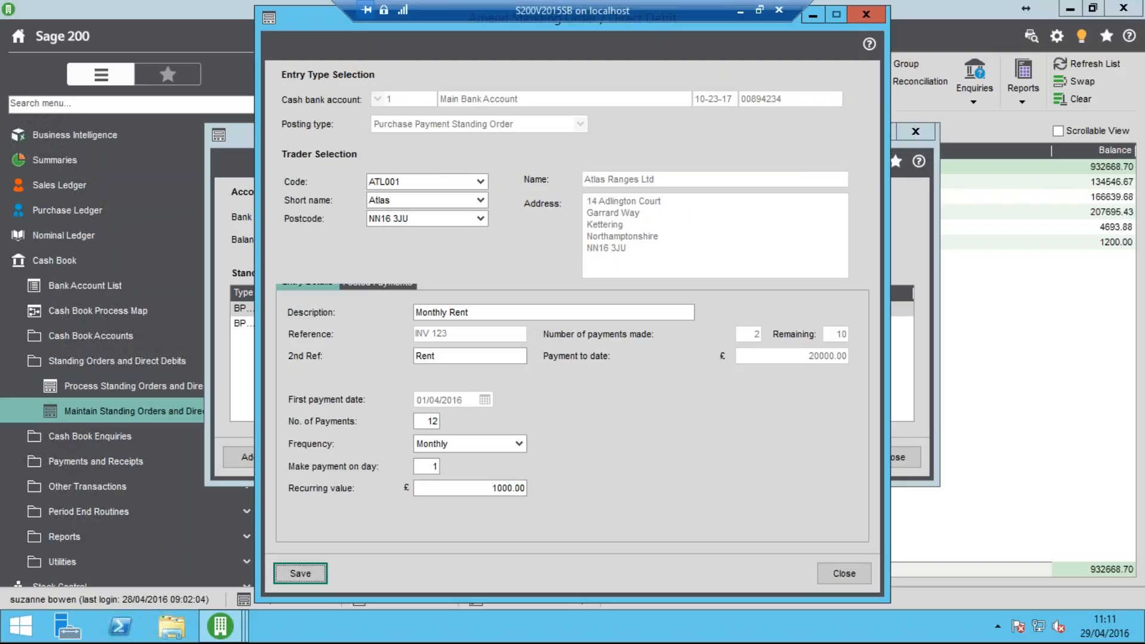
click(312, 572)
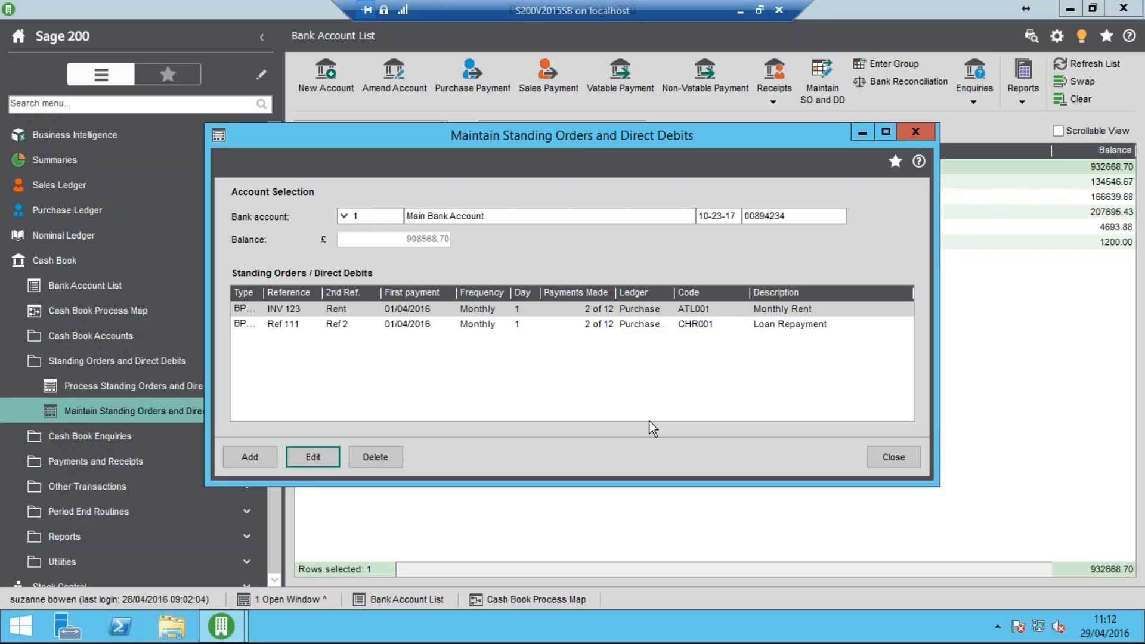
Try the Other payment frequency on a new standing order entry, discard the unsaved entry, and close the standing order maintenance
click(517, 310)
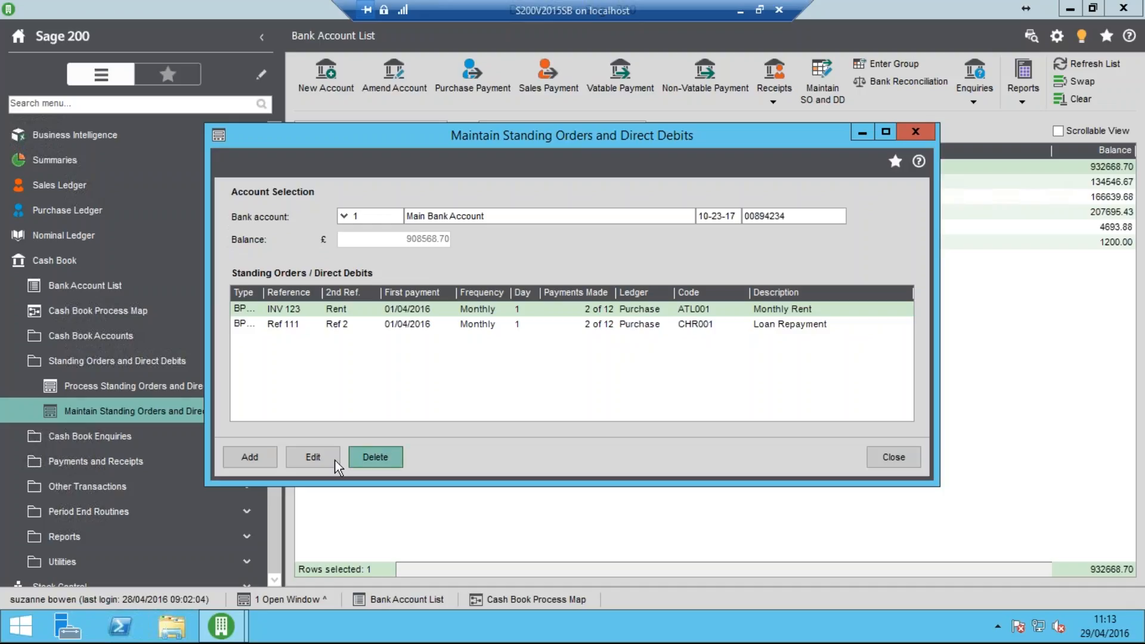
click(259, 464)
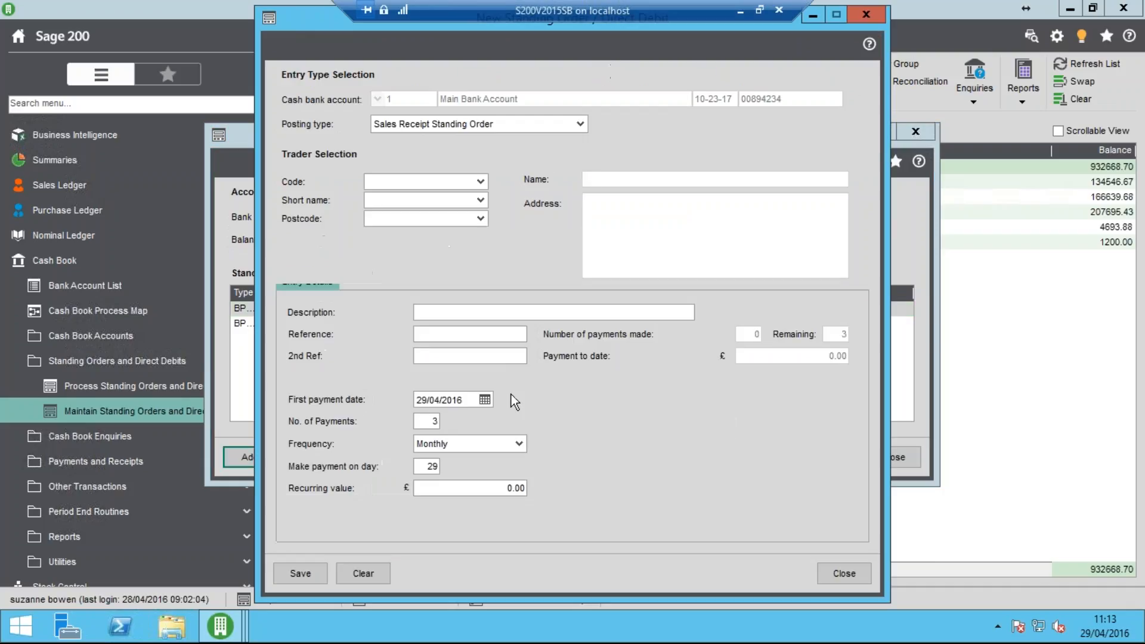
click(521, 449)
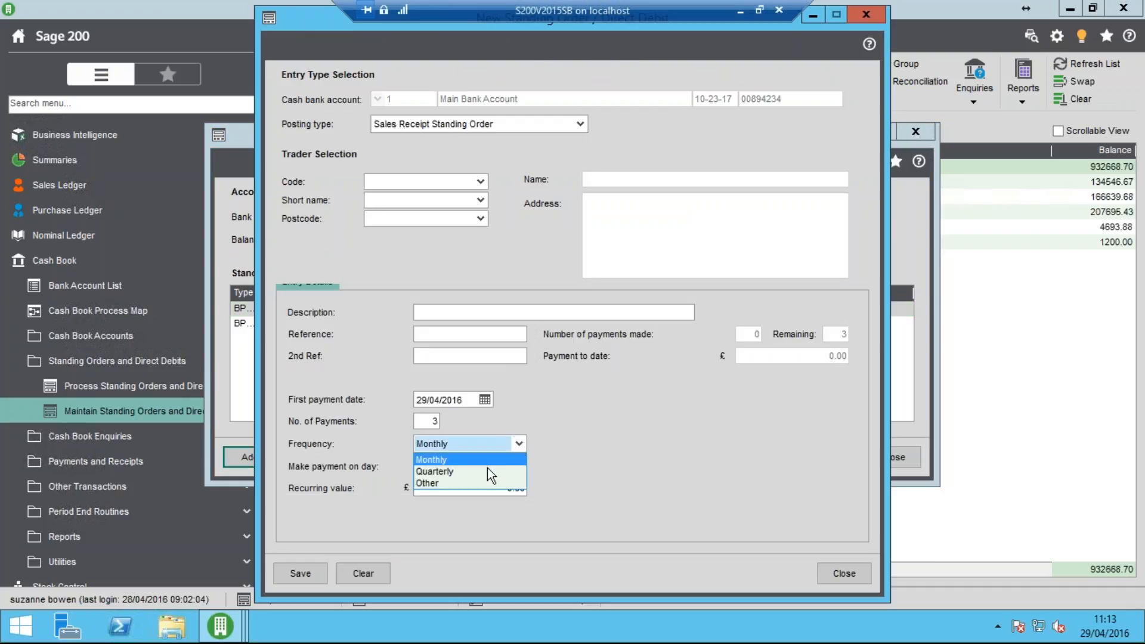
click(456, 483)
key(Tab)
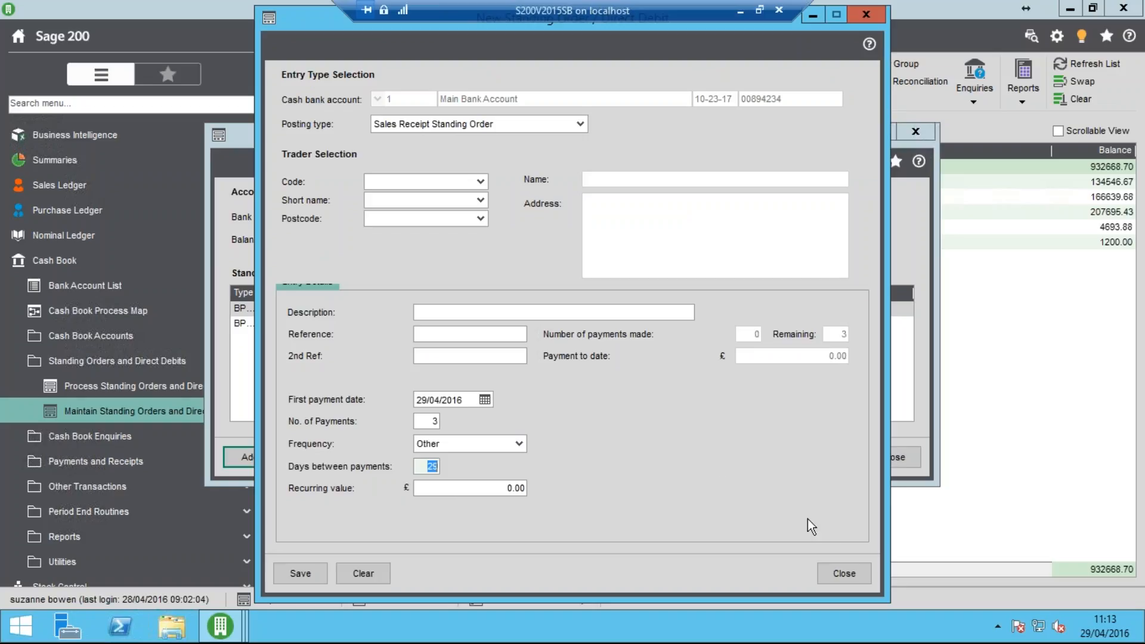
click(848, 573)
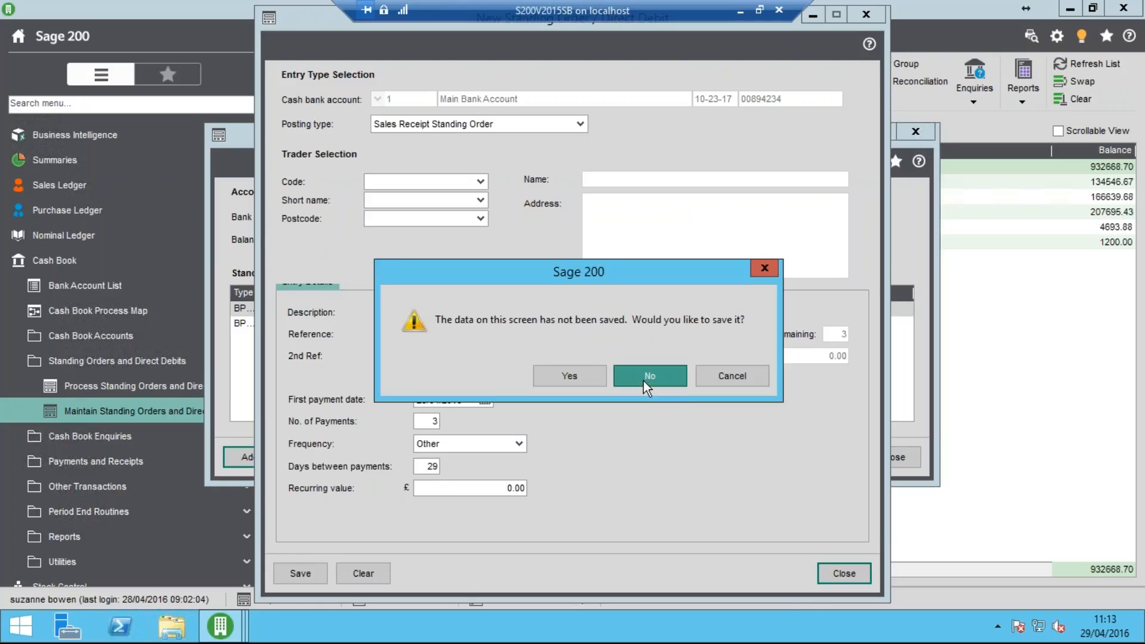
click(644, 380)
click(884, 459)
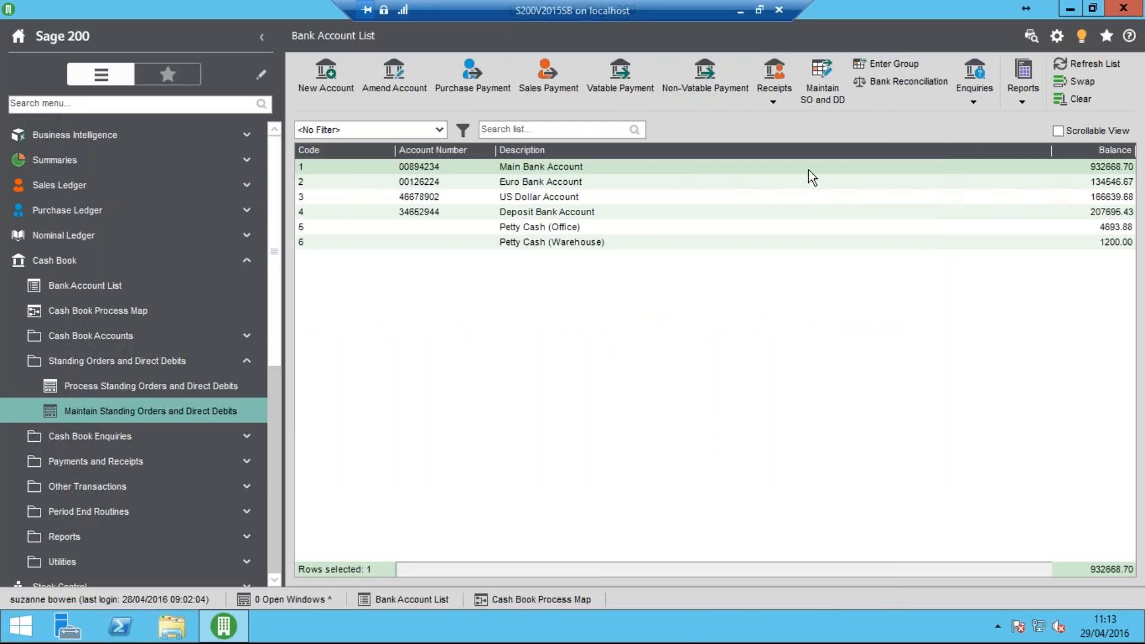
Check the latest standing order and direct debit postings in the Main Bank Account's transaction enquiry, then close it
click(972, 99)
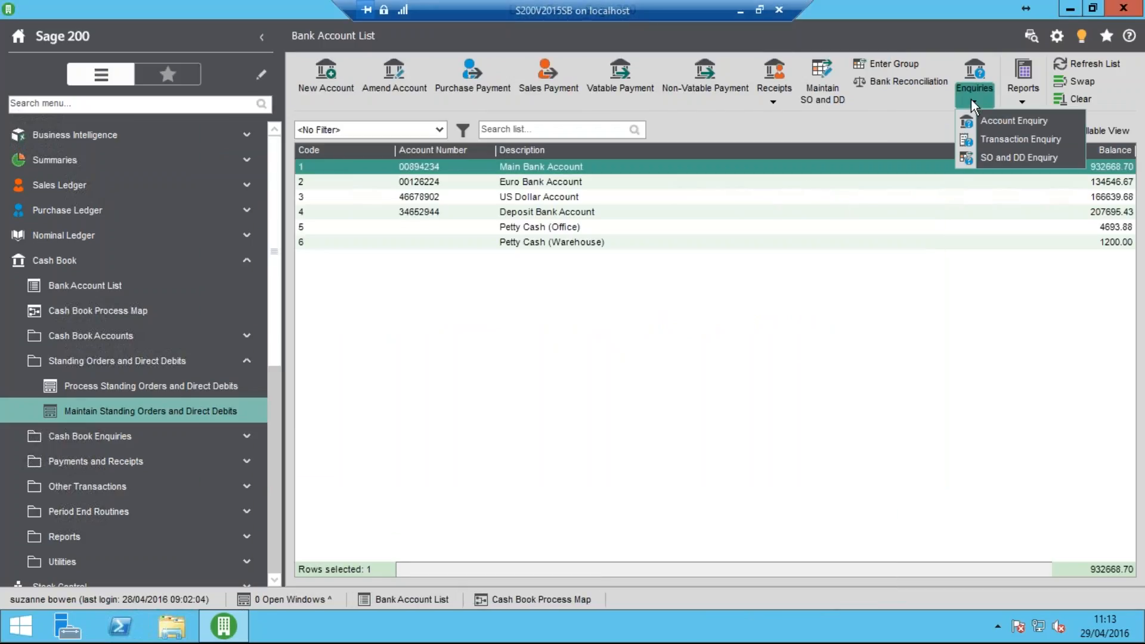
click(1002, 142)
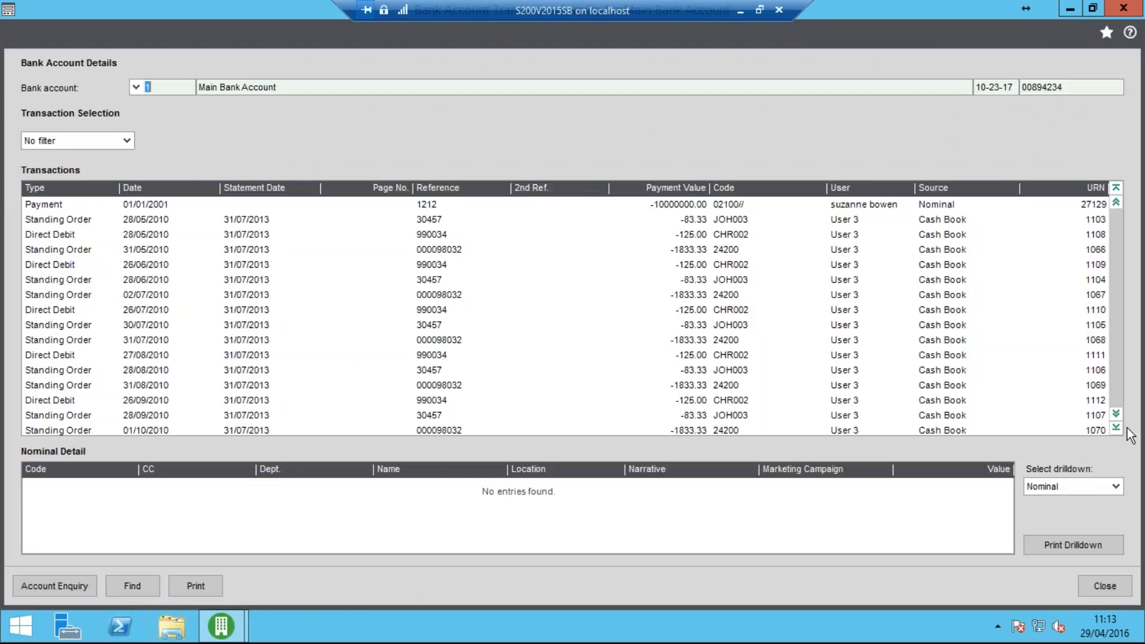
click(1116, 429)
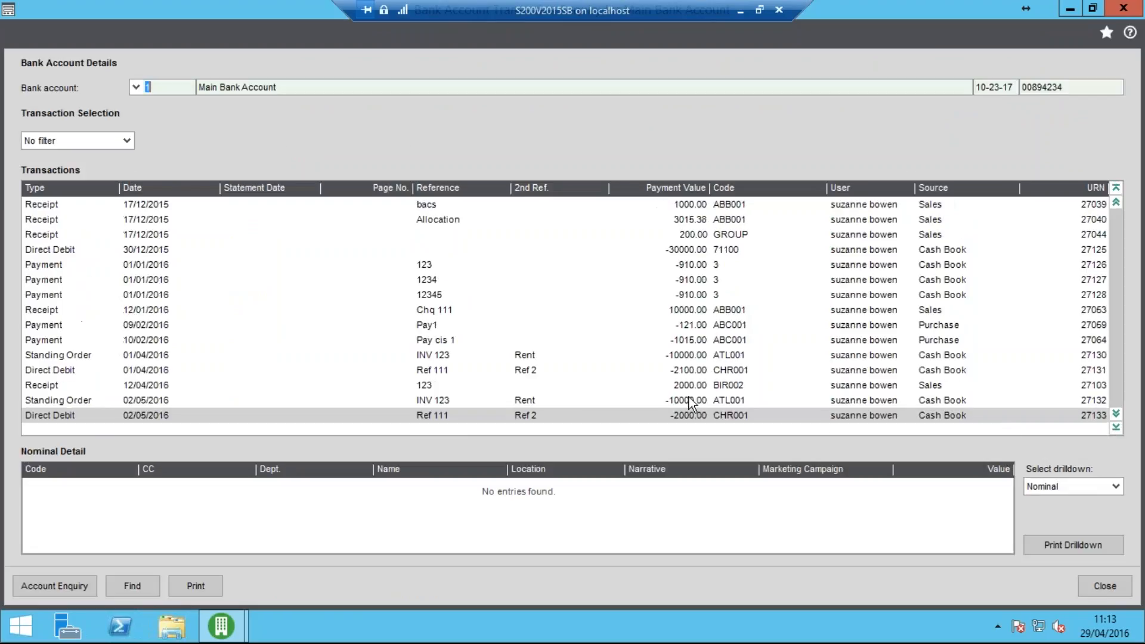
click(153, 402)
click(164, 411)
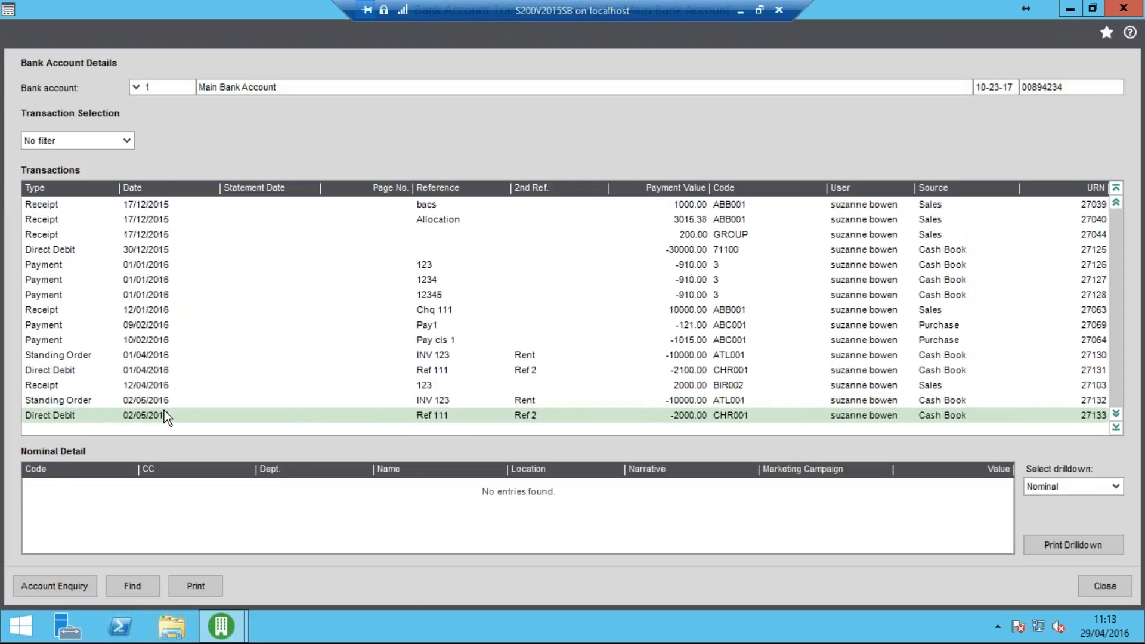
click(1102, 582)
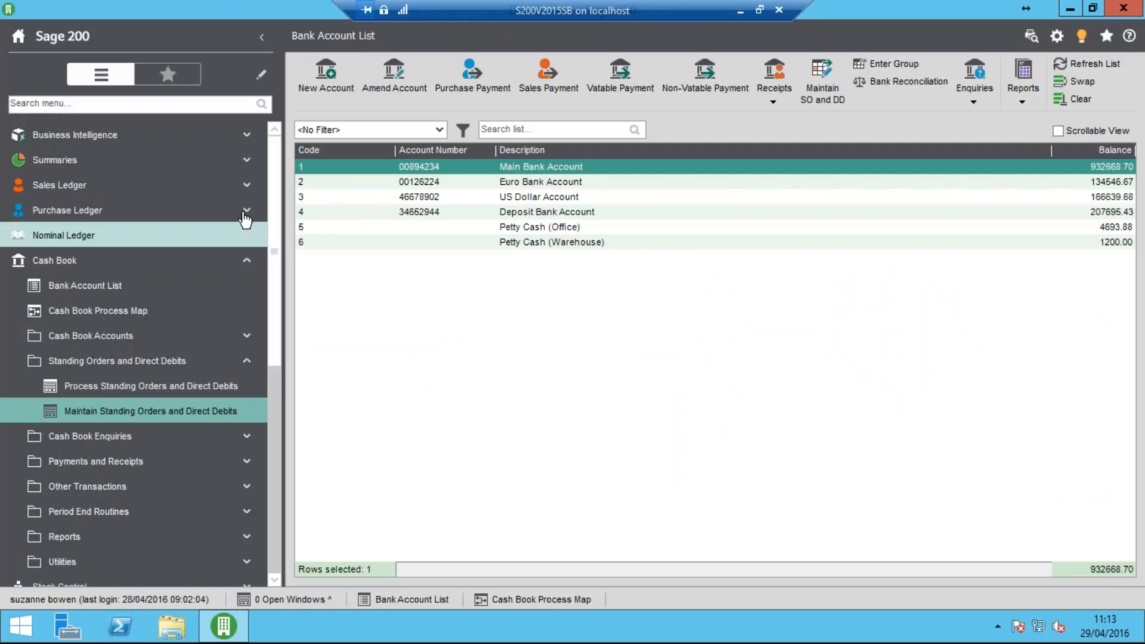
Open the supplier transaction enquiry for Atlas Ranges Ltd from the purchase ledger and look through its transactions
click(179, 218)
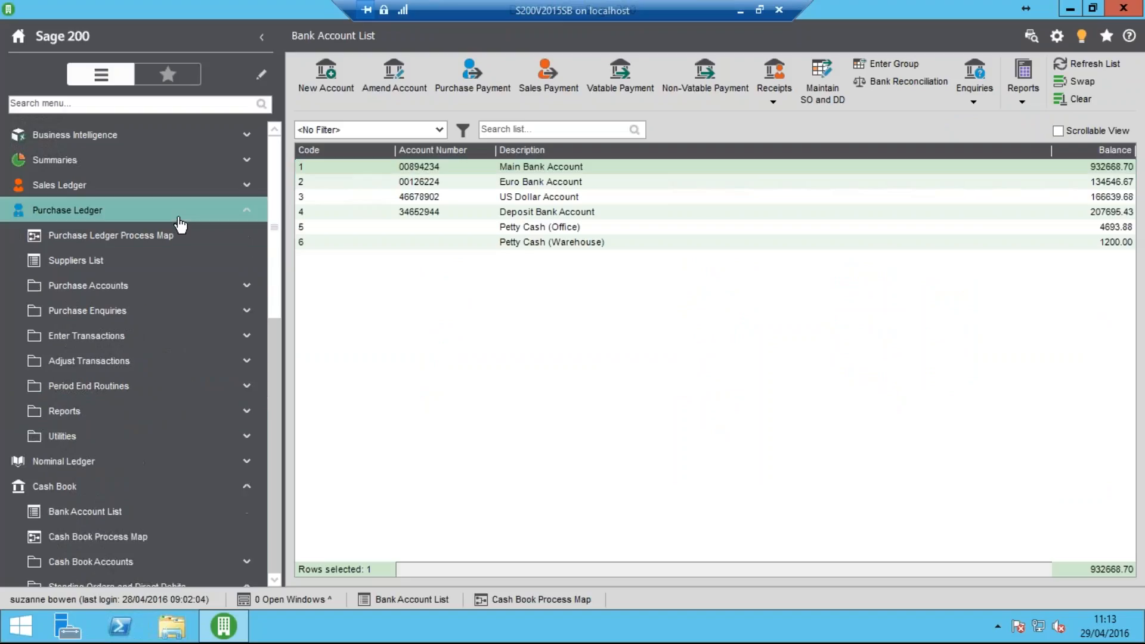
click(156, 269)
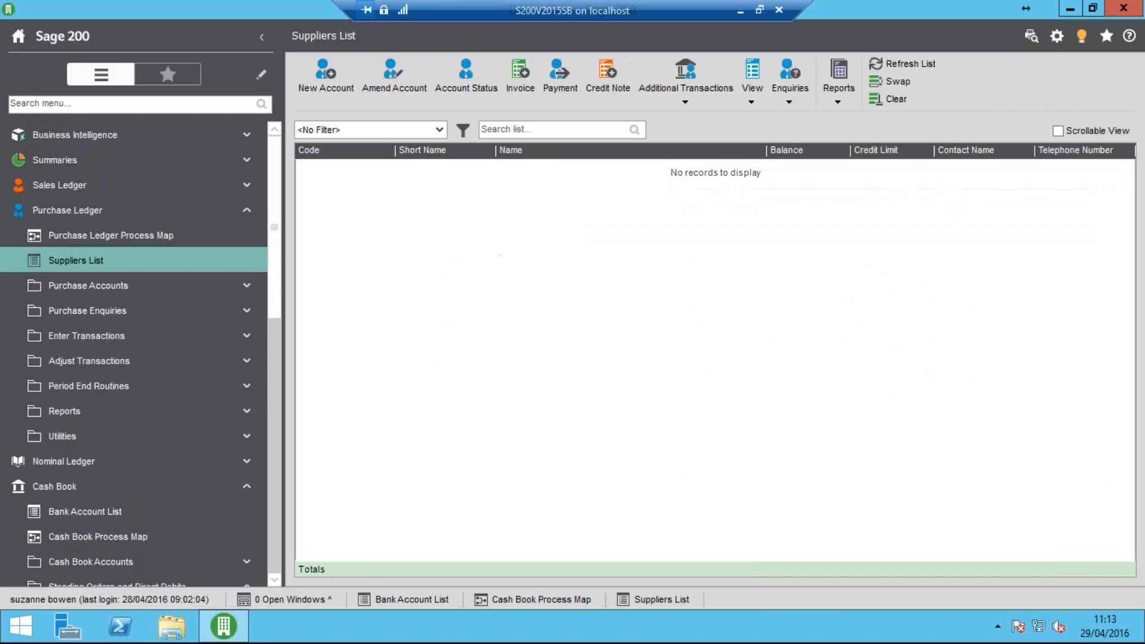
click(432, 185)
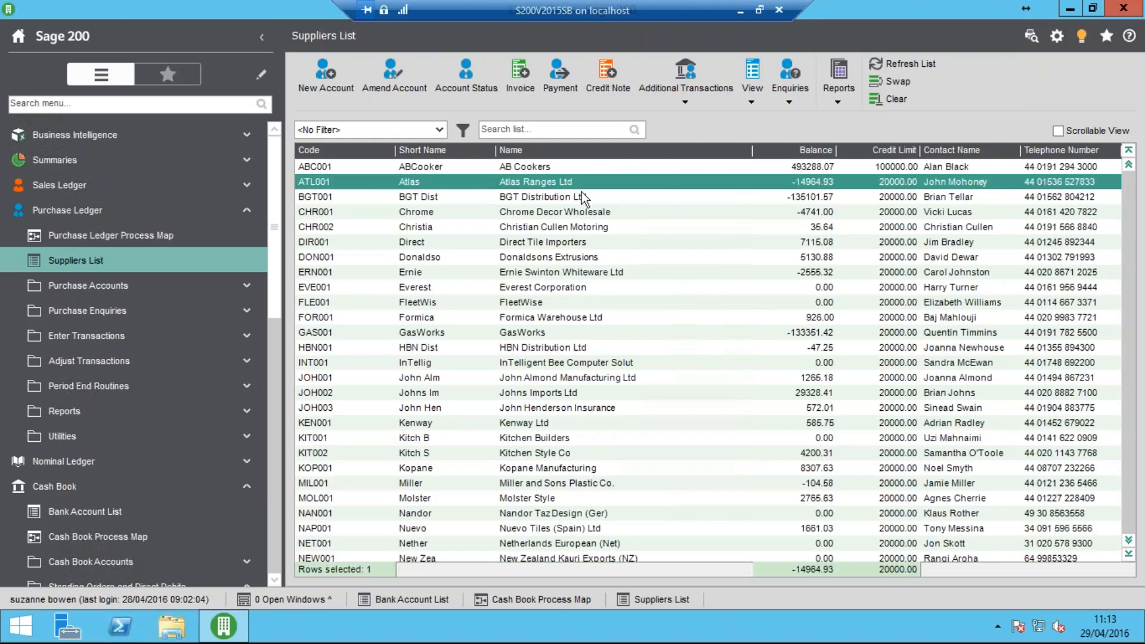
click(786, 105)
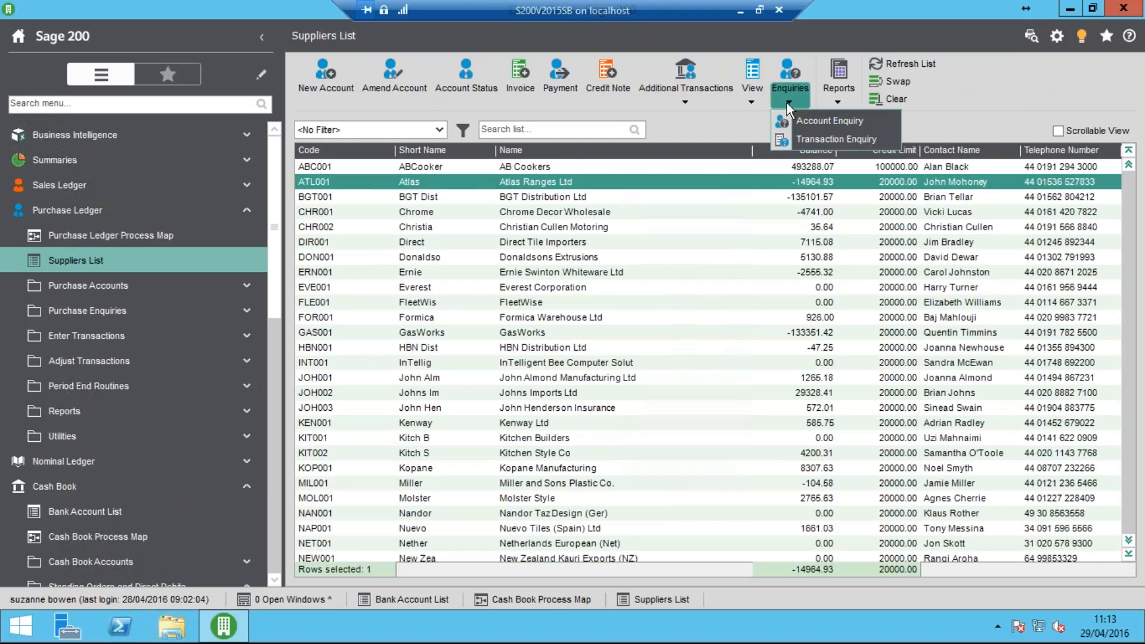
click(809, 134)
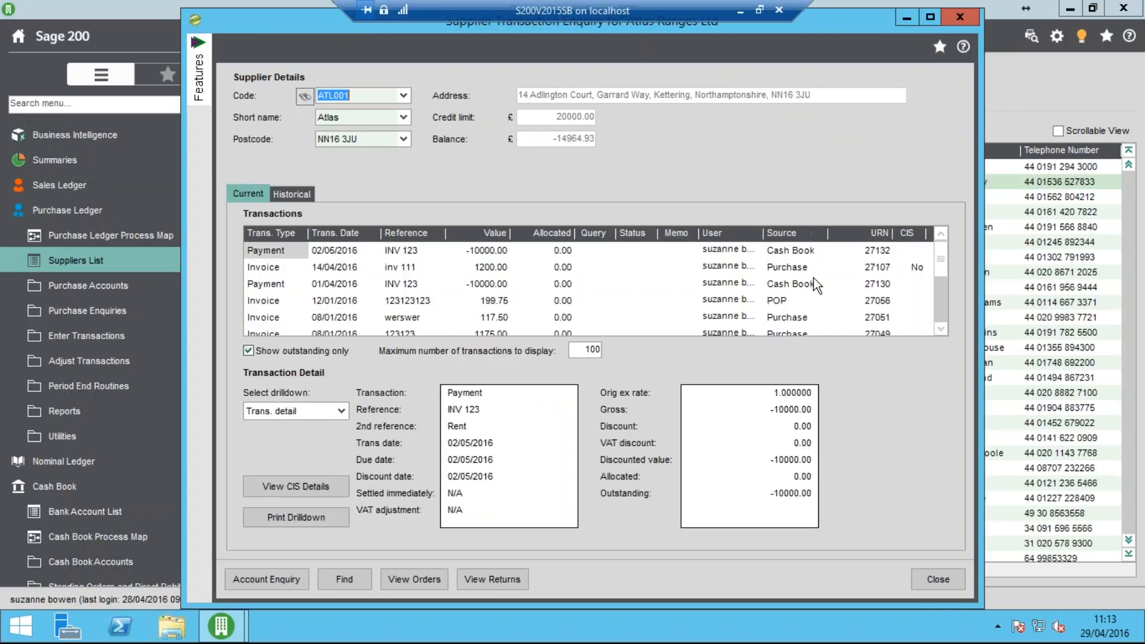
click(941, 323)
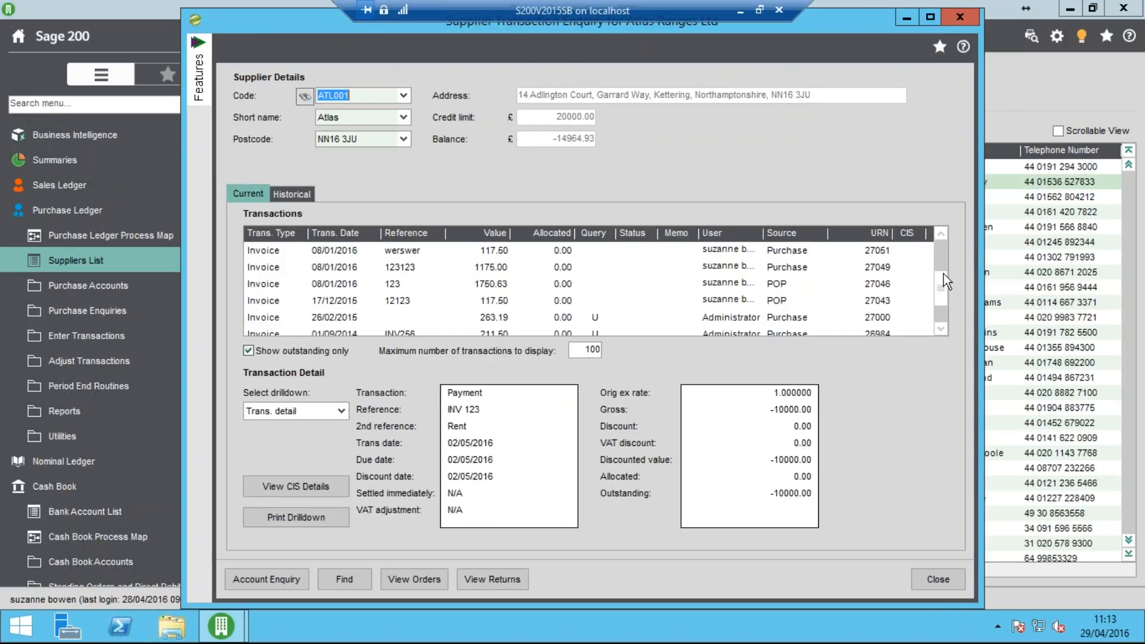
drag(944, 273, 943, 242)
View the bank drilldown of the INV 123 payment dated 02/05/2016, then close the supplier enquiry
click(466, 254)
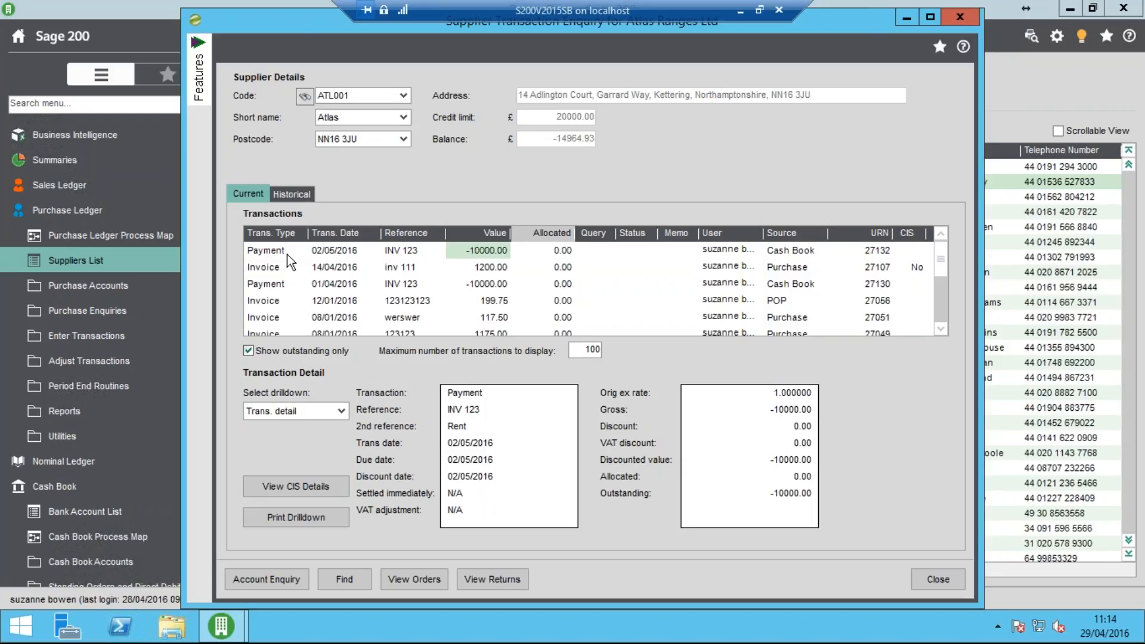
click(342, 411)
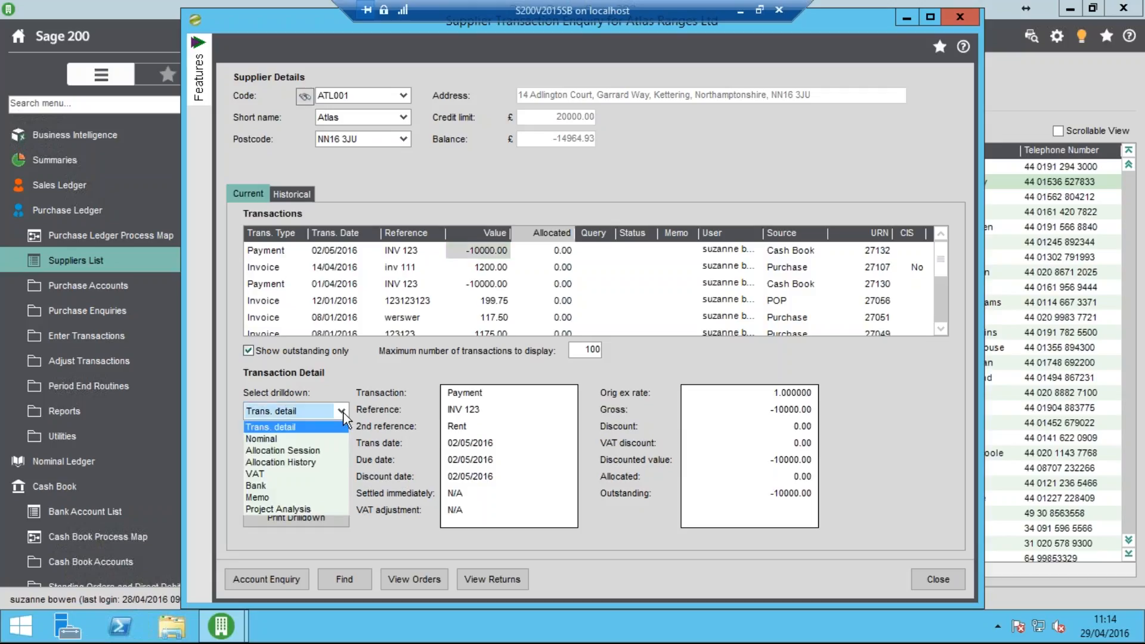
click(284, 484)
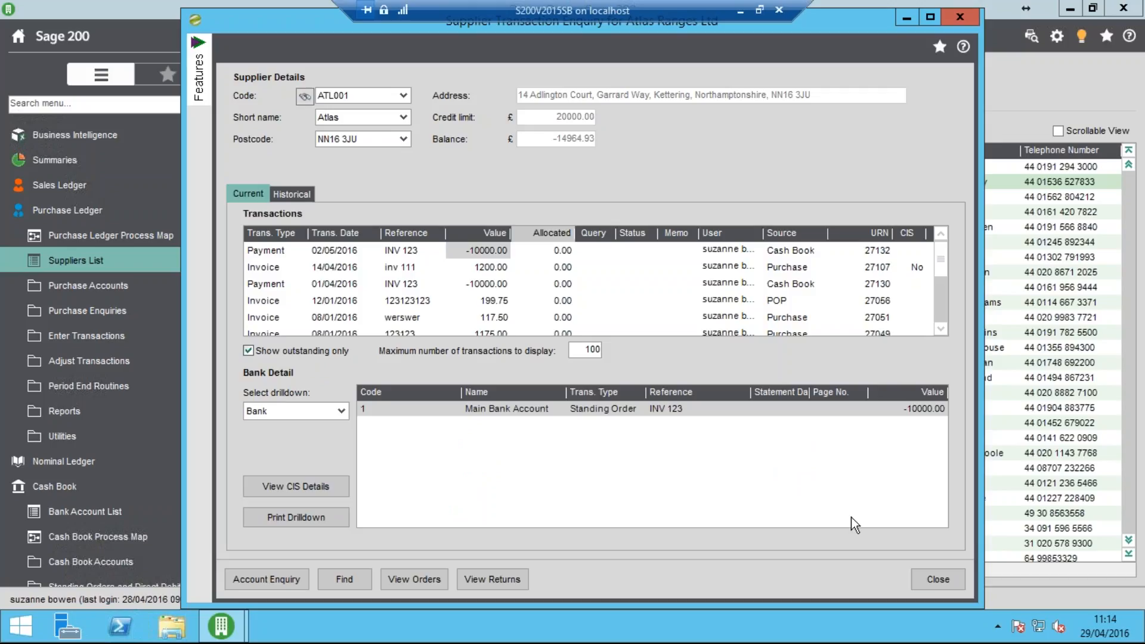
click(937, 579)
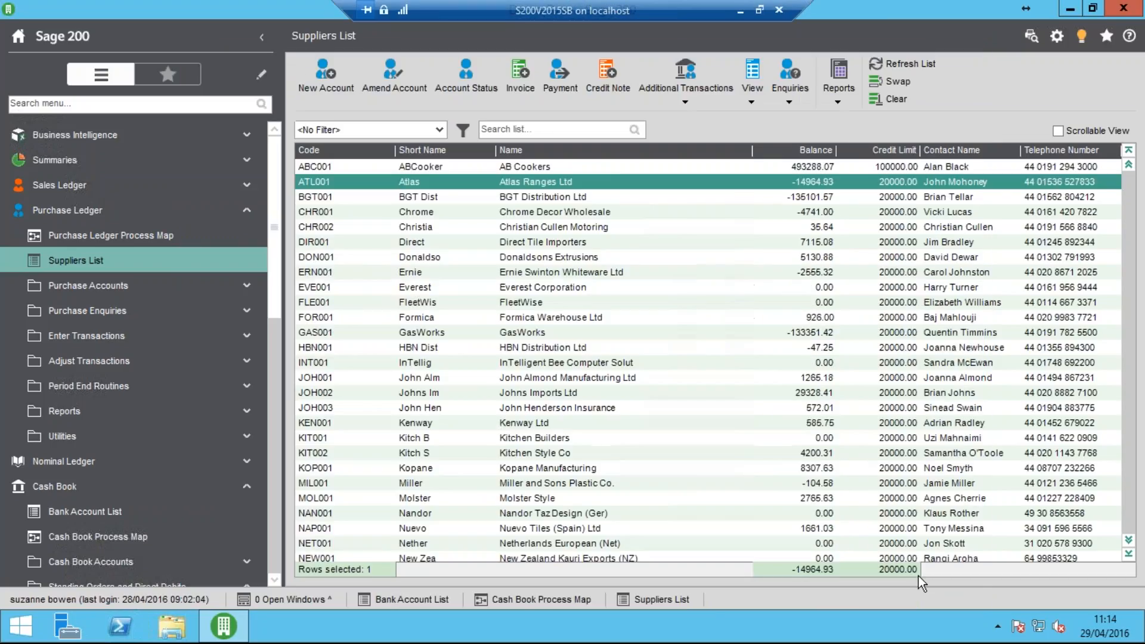
Return to the cash book, open the bank reconciliation from the period end routines, and load the Main Bank Account
click(190, 220)
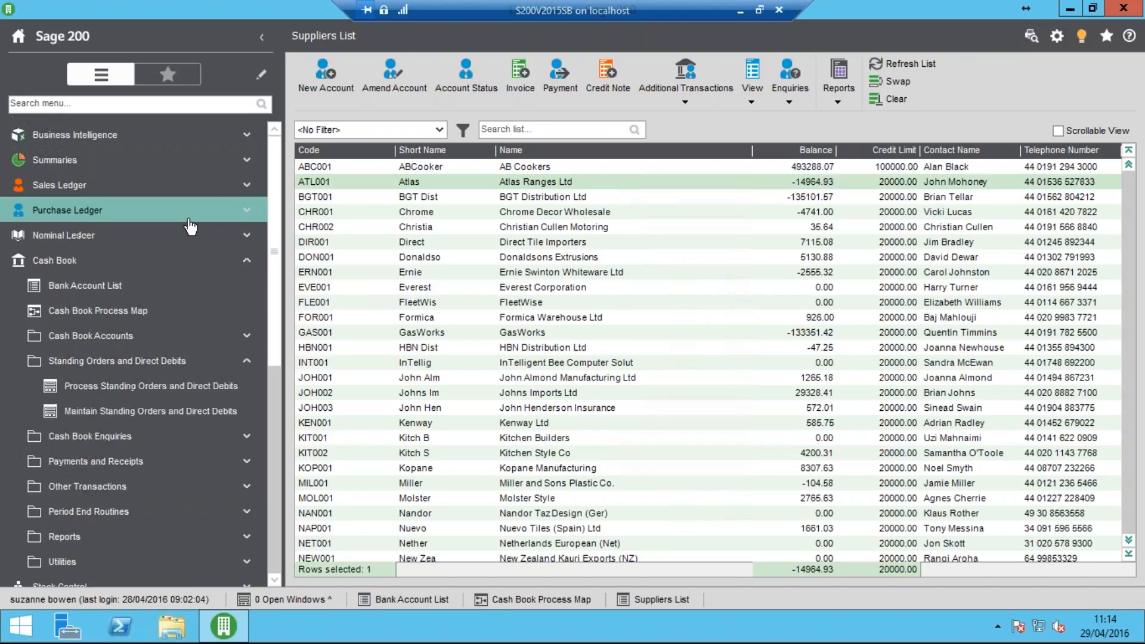
click(147, 286)
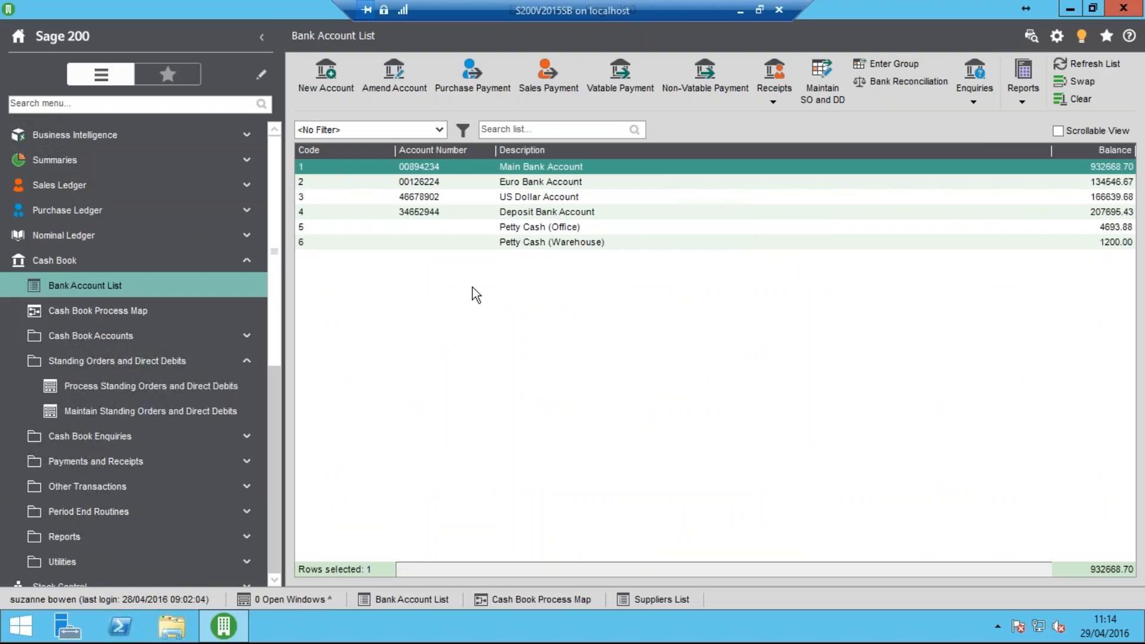
click(171, 361)
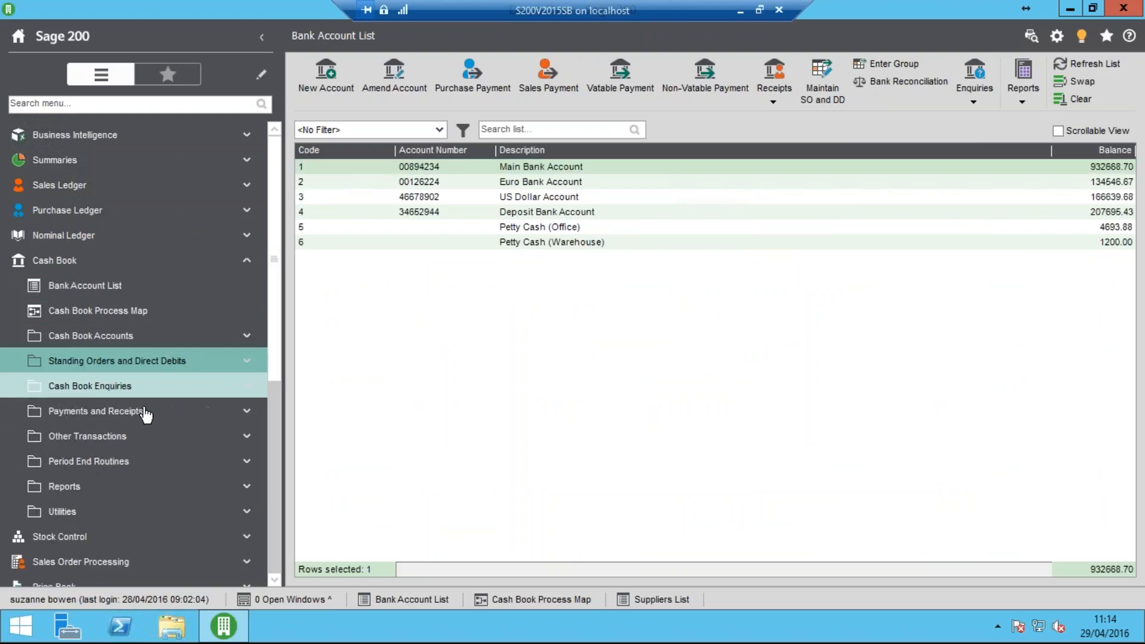
click(150, 469)
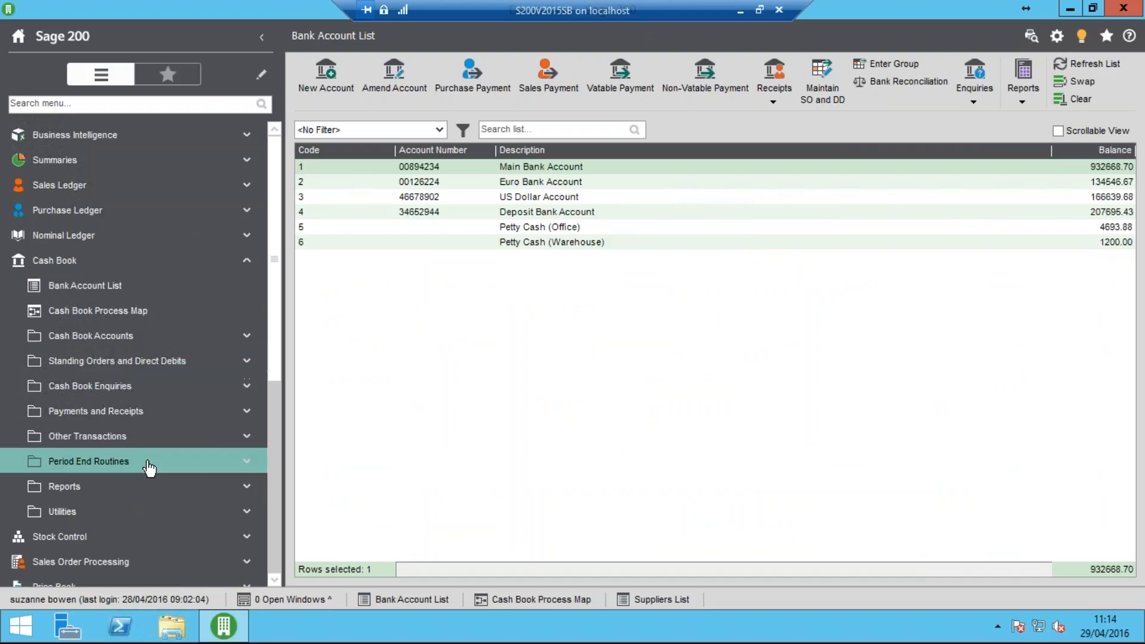
click(128, 537)
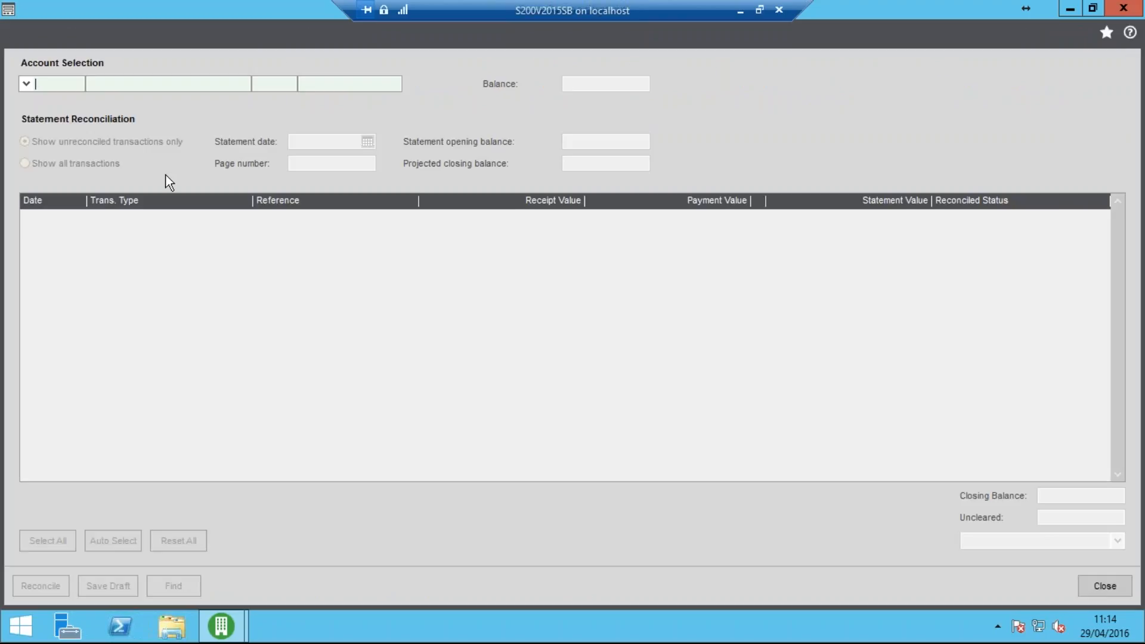
click(27, 87)
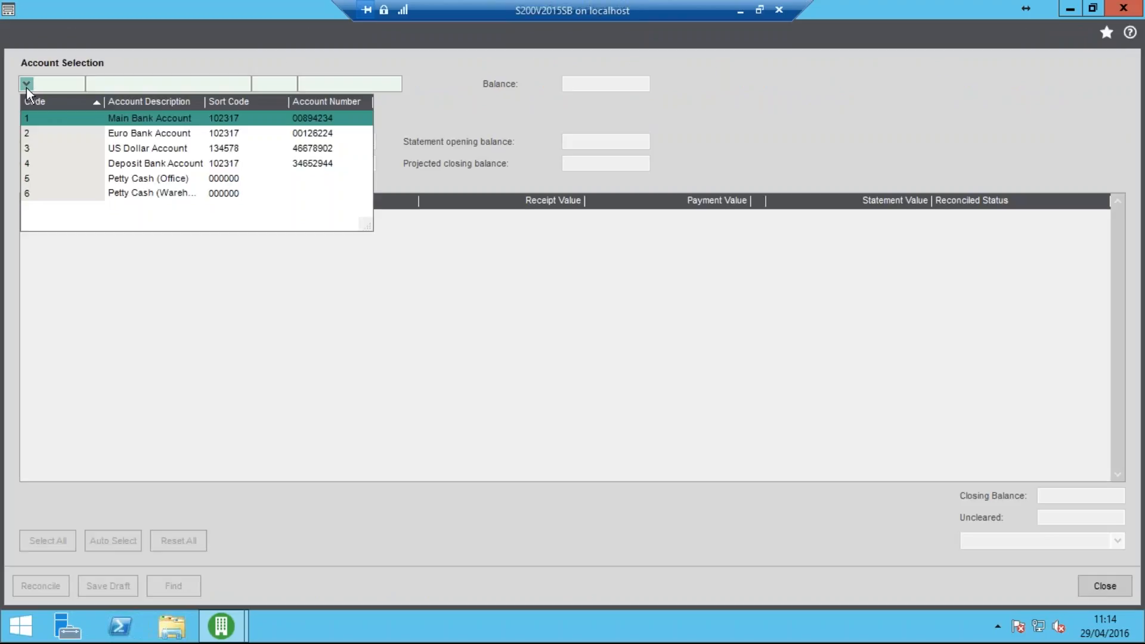
click(53, 110)
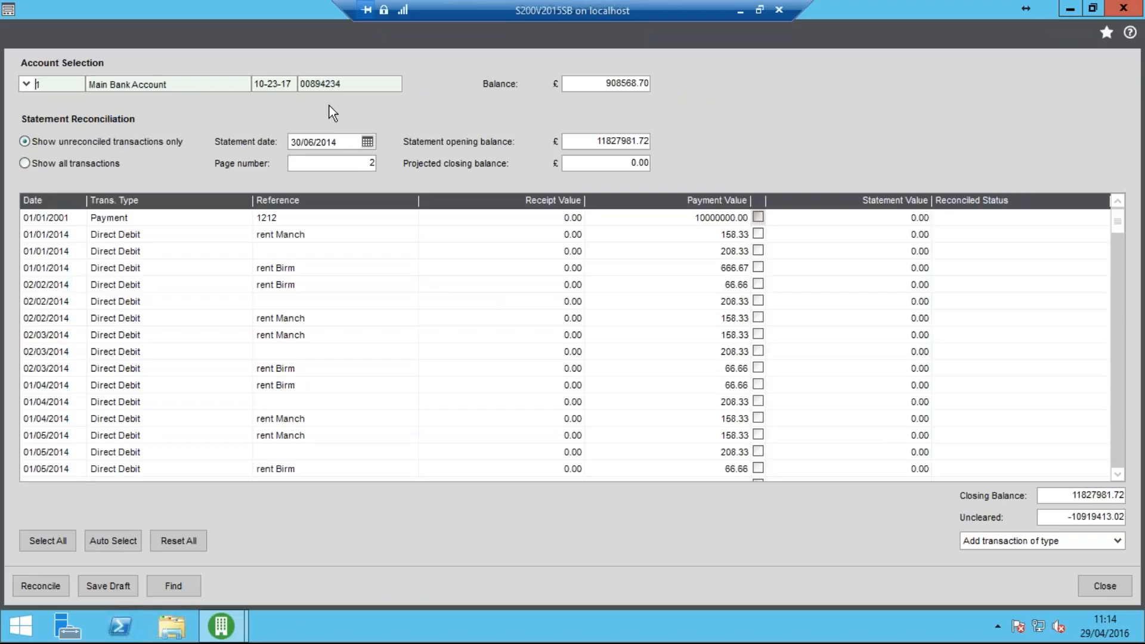
Set the reconciliation's statement date to 31/03/2016 and its projected closing balance to £900000, keeping the page number and opening balance
click(352, 142)
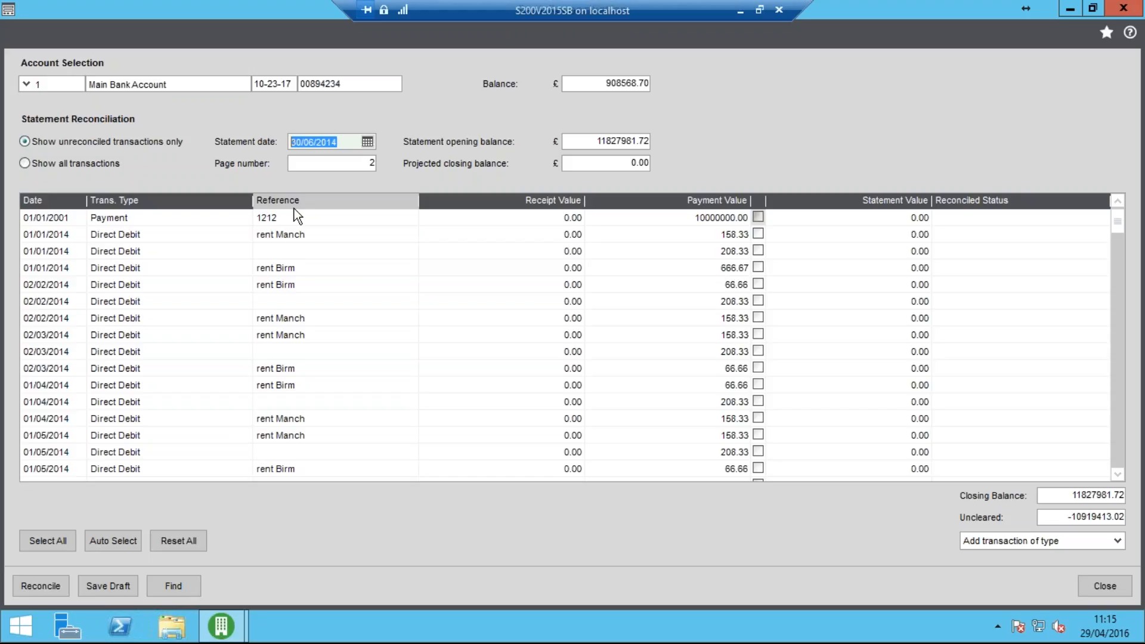
text(31/03/16)
key(Tab)
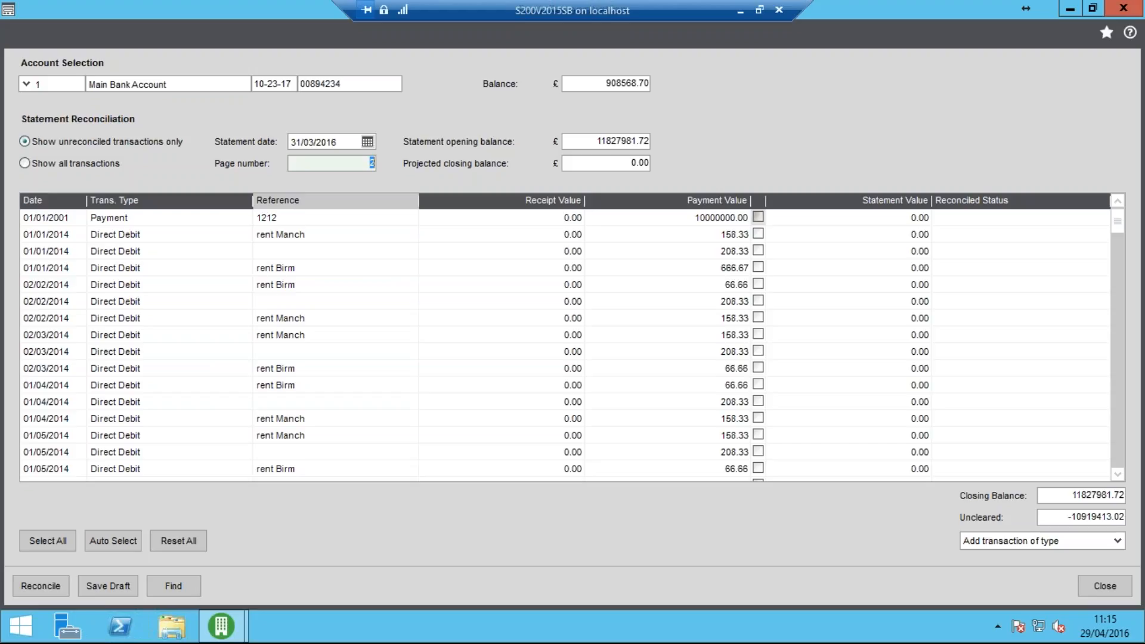
key(Tab)
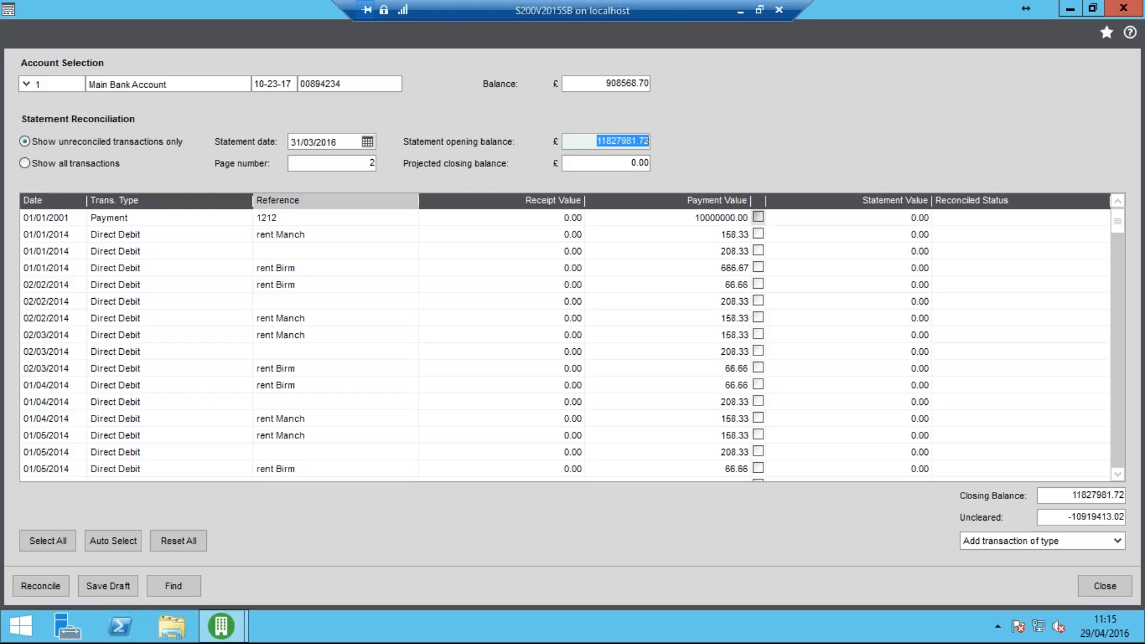
key(Tab)
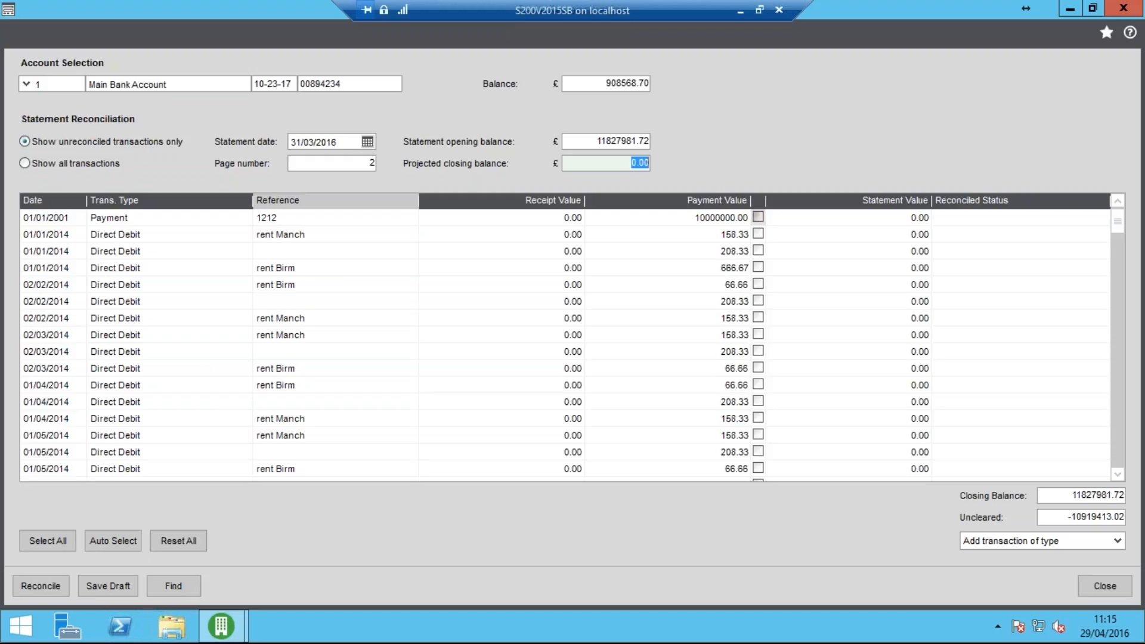
text(900000)
key(Tab)
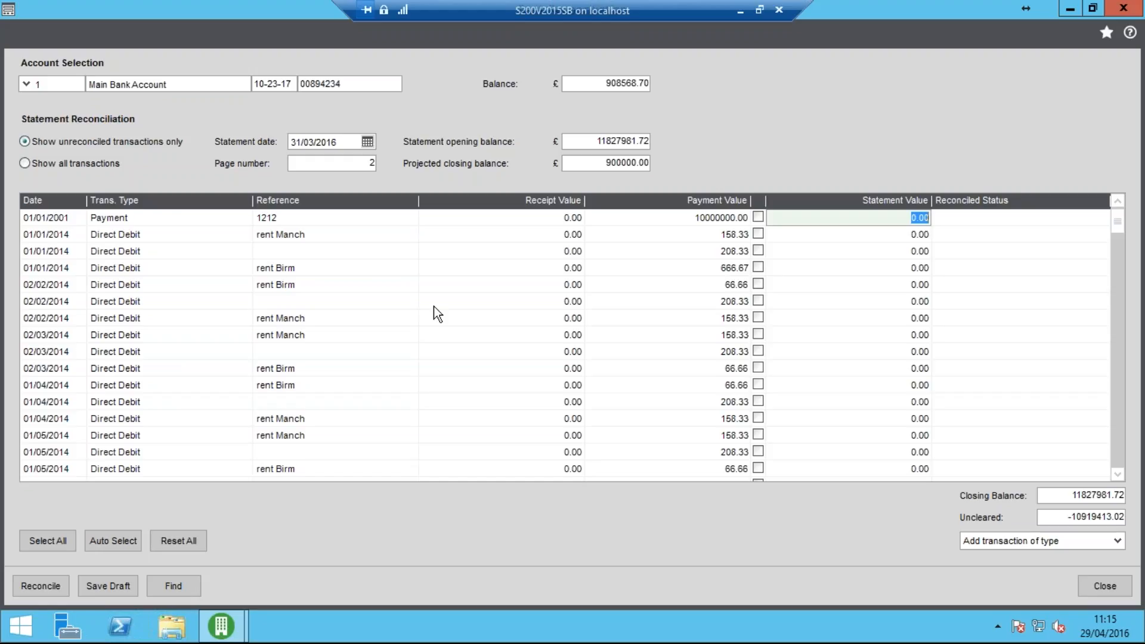
Mark the 01/01/2001 payment, the 158.33 and 666.67 direct debits of 01/01/2014, and the 66.66 and 208.33 direct debits of 02/02/2014 for reconciliation
click(759, 218)
click(759, 234)
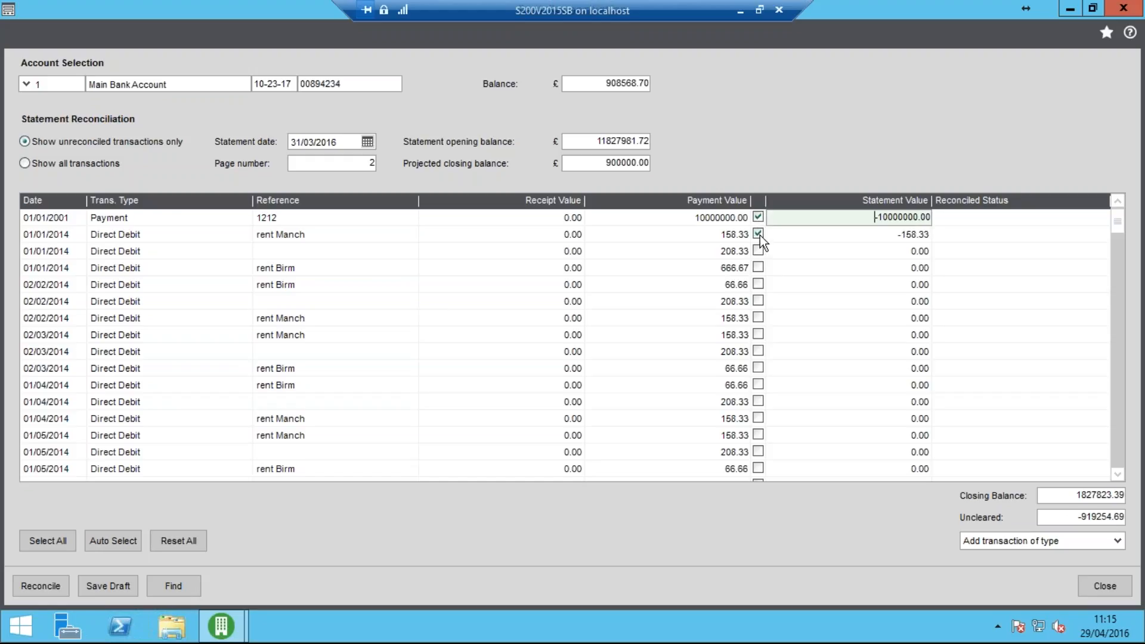
click(759, 267)
click(759, 285)
click(759, 301)
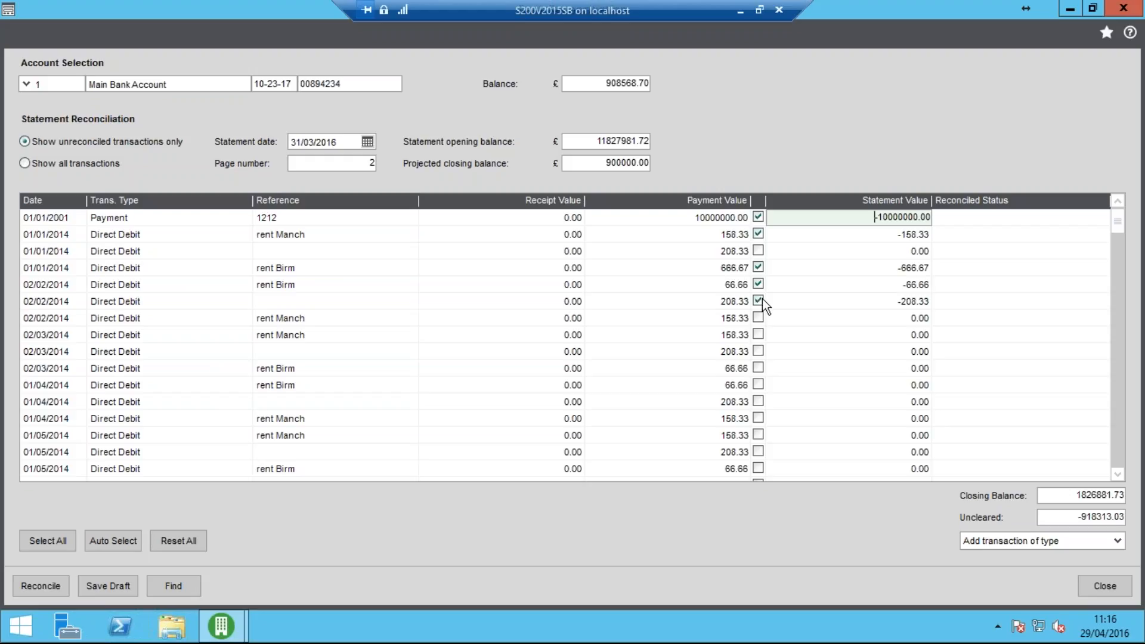
Mark all transactions for reconciliation, then reset all the marks
click(760, 319)
click(43, 539)
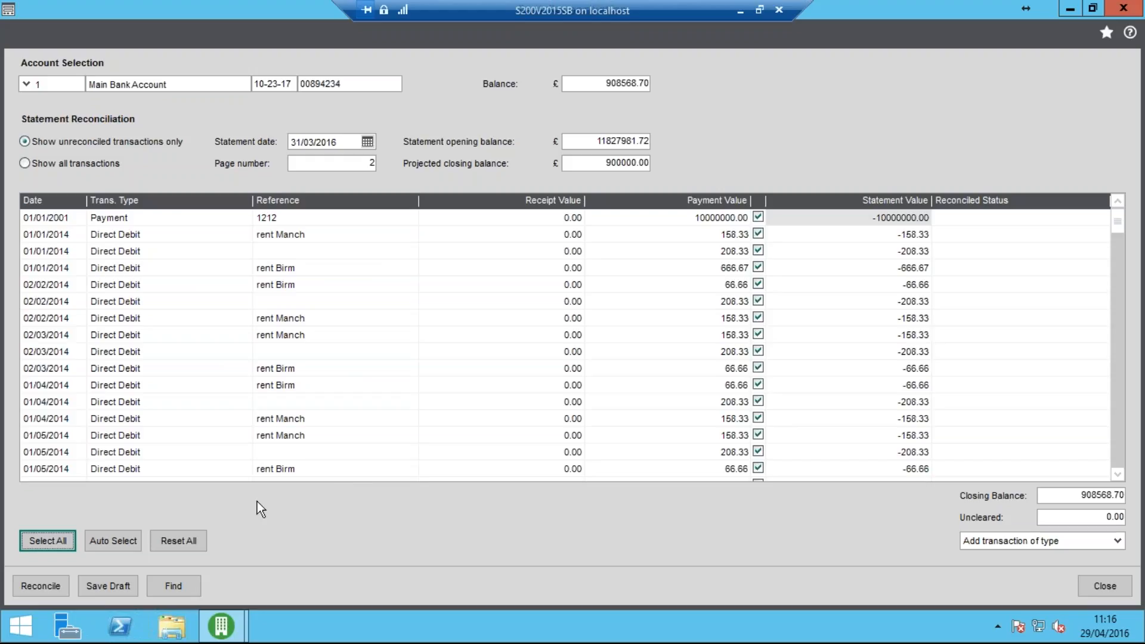
click(177, 540)
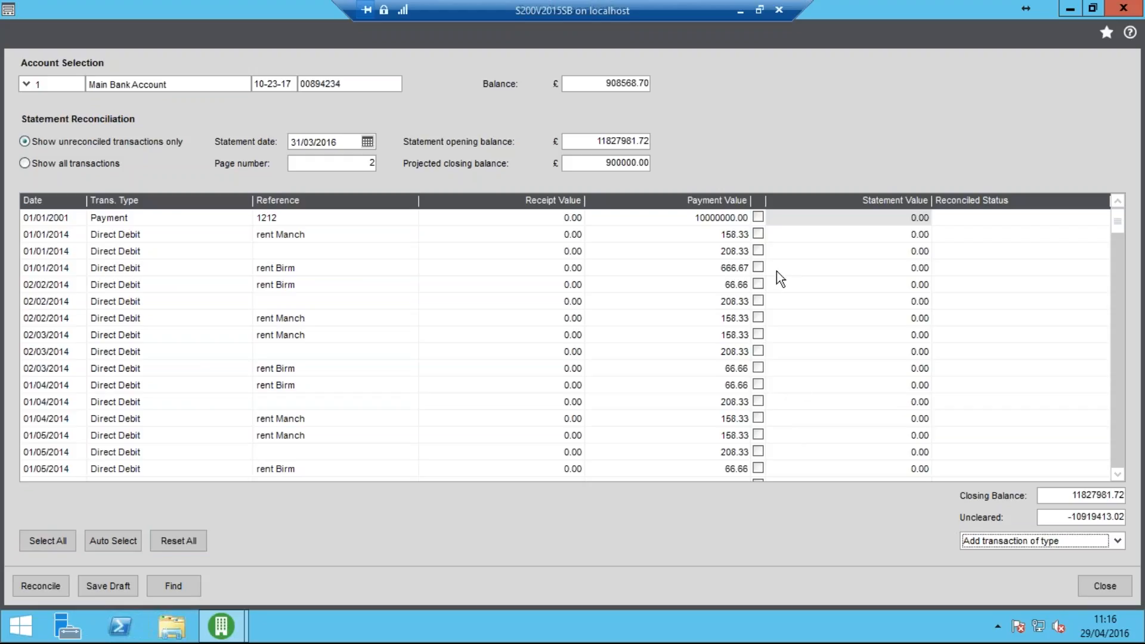
Mark the 01/01/2001 payment, the 208.33 and 666.67 direct debits of 01/01/2014, and the 66.66 direct debit of 02/02/2014 for reconciliation
click(758, 217)
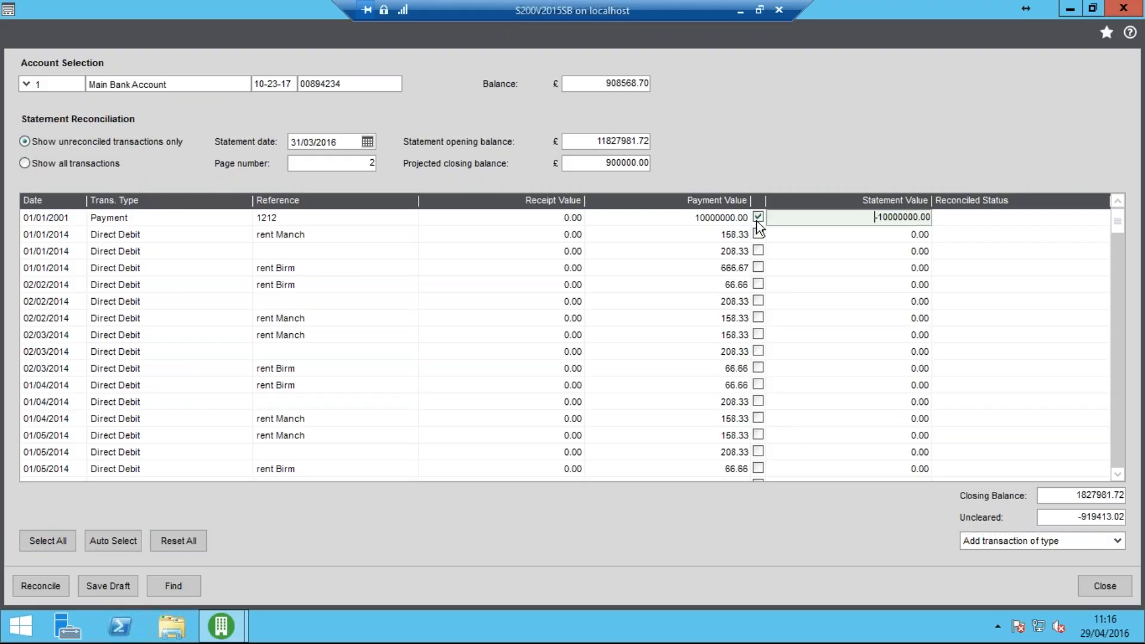
click(759, 251)
click(759, 267)
click(759, 284)
Add a customer receipt from within the reconciliation and select Abbey Retail Ltd as its customer
click(1076, 542)
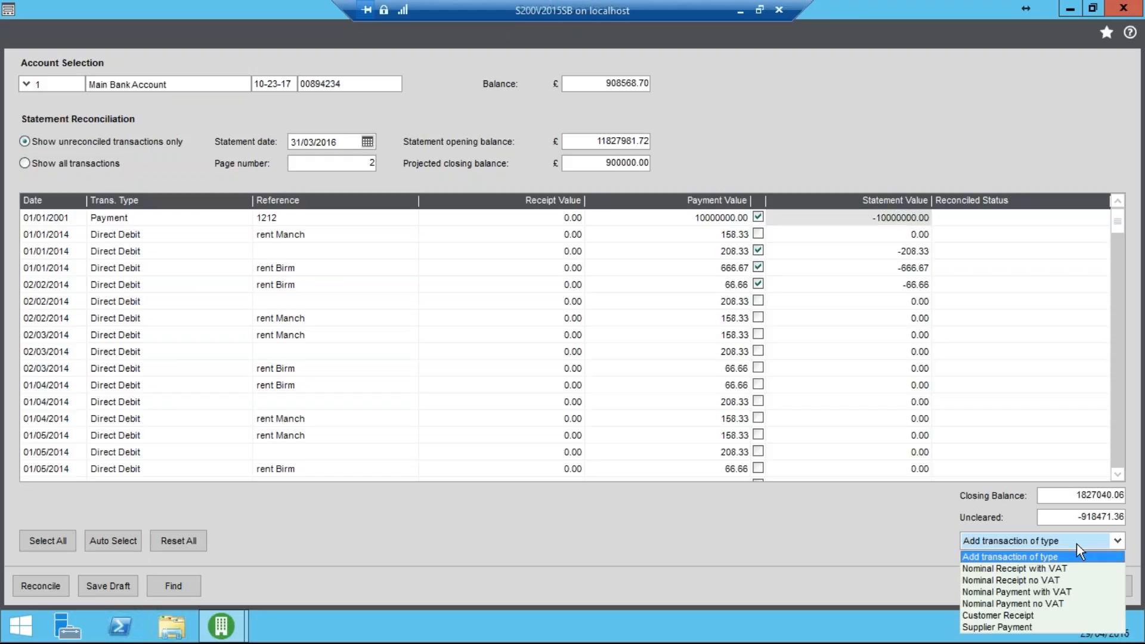
click(1030, 618)
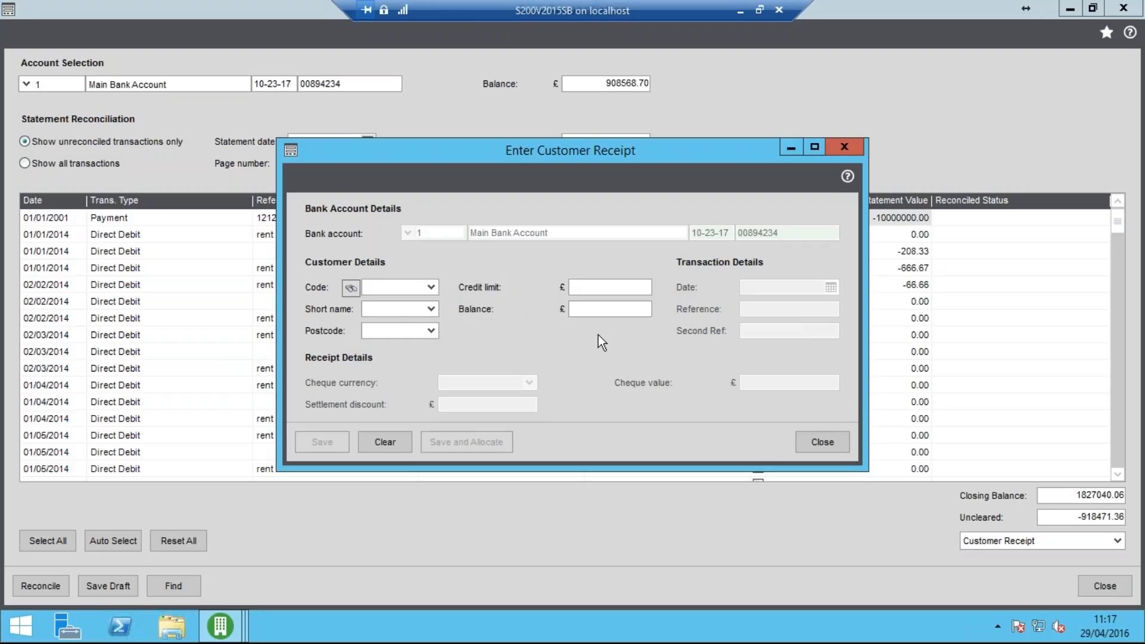
click(431, 283)
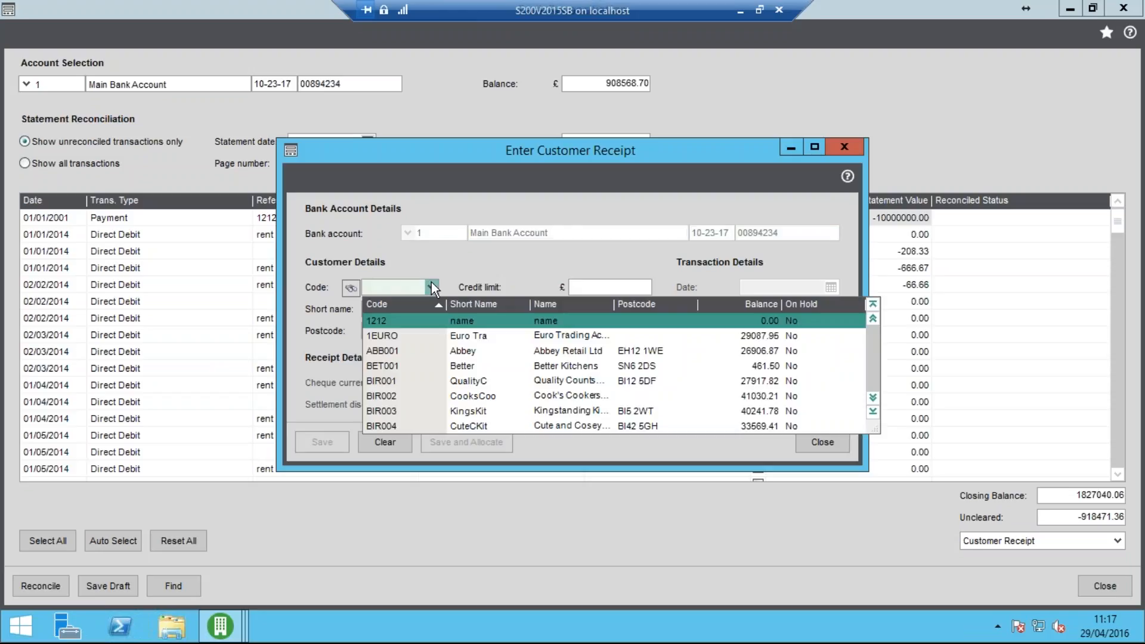
click(477, 348)
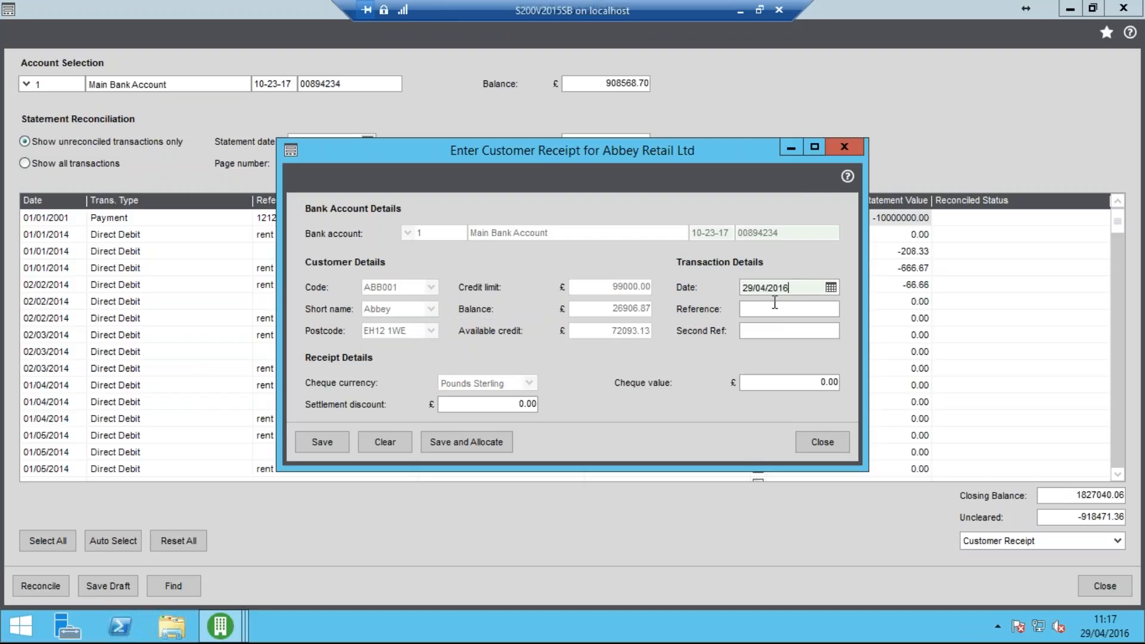
Date the customer receipt 31/03/2016, with reference CHQ 111, no second reference and a cheque value of £10000
double_click(800, 289)
text(31/03/)
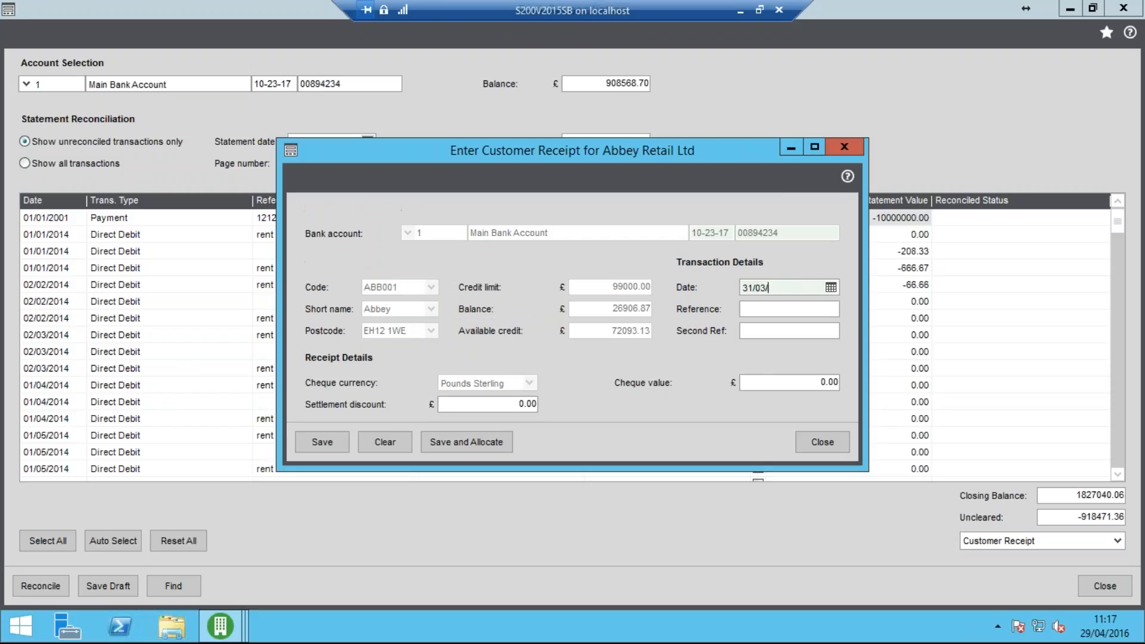
key(Tab)
text(C)
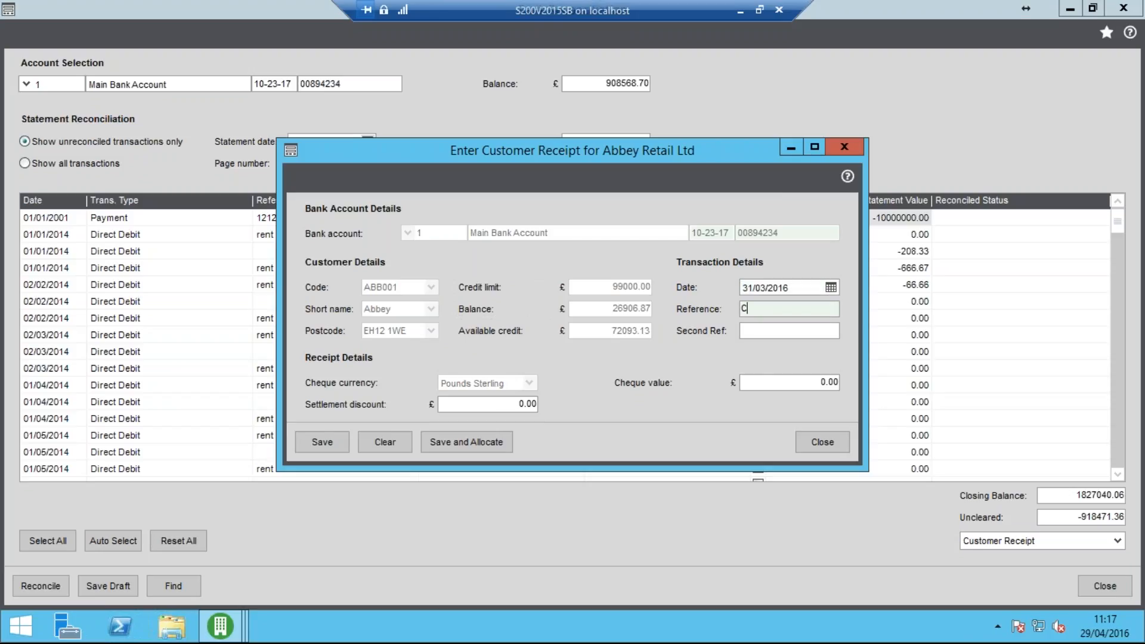
text(HQ 1111)
key(Tab)
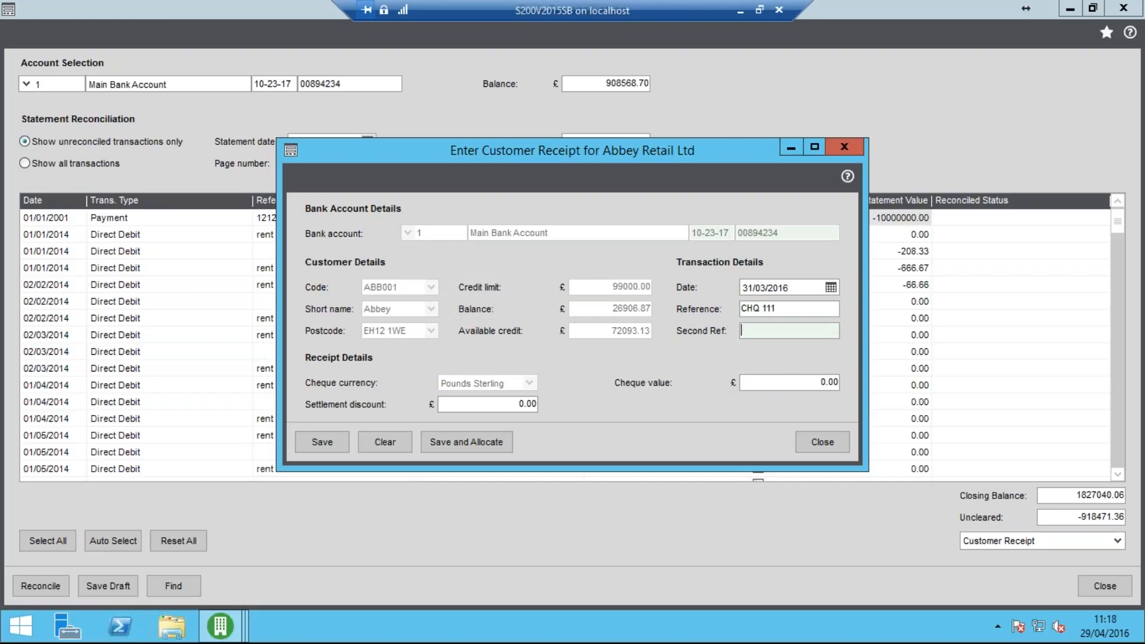
key(Tab)
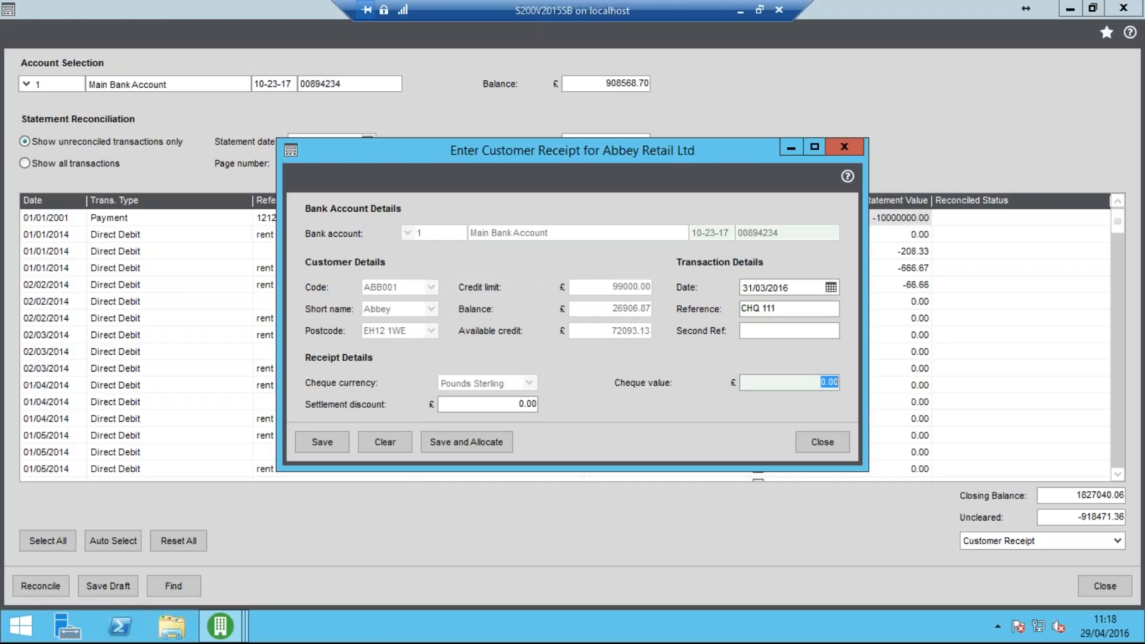
text(10000)
key(Tab)
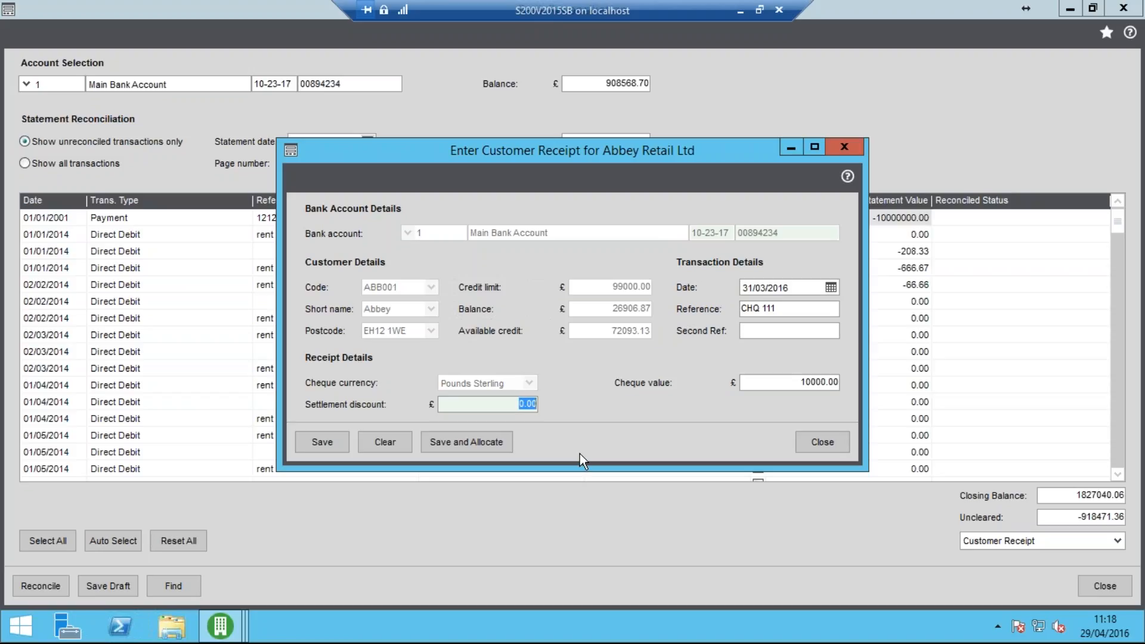
Save the receipt, auto-allocate it against the customer's outstanding invoices, save the allocation and close the receipt form
click(482, 441)
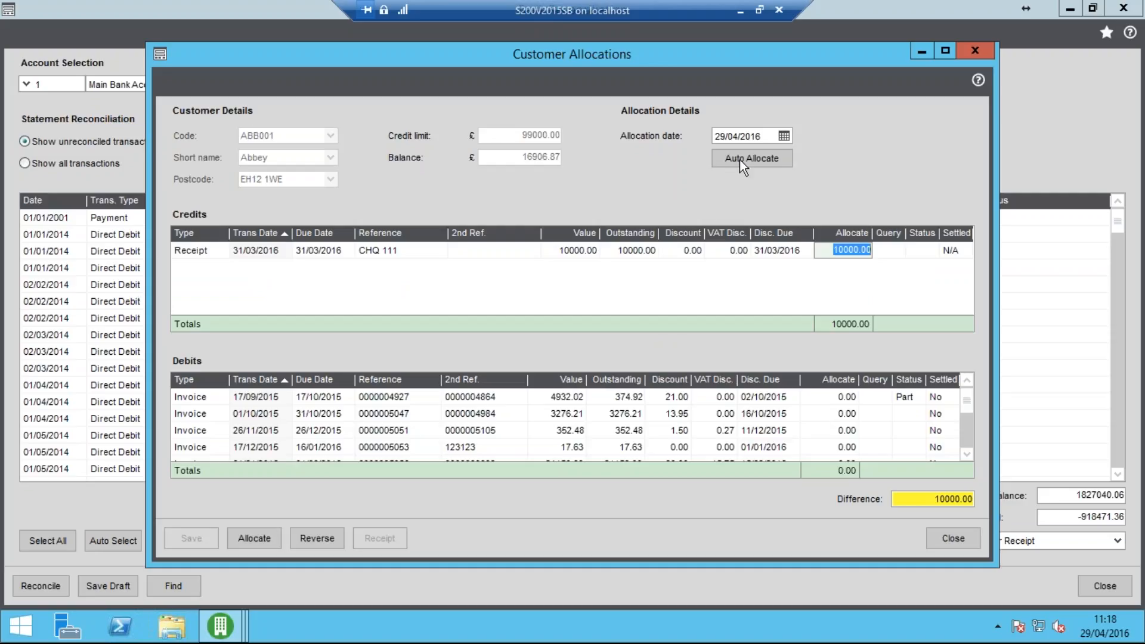
click(740, 160)
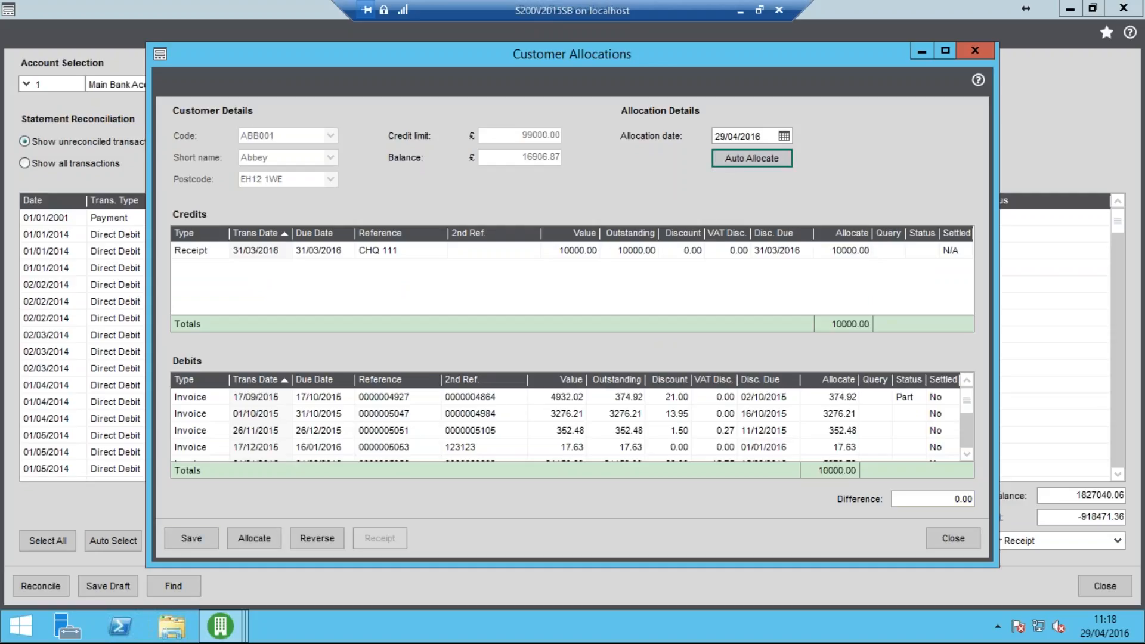
click(190, 540)
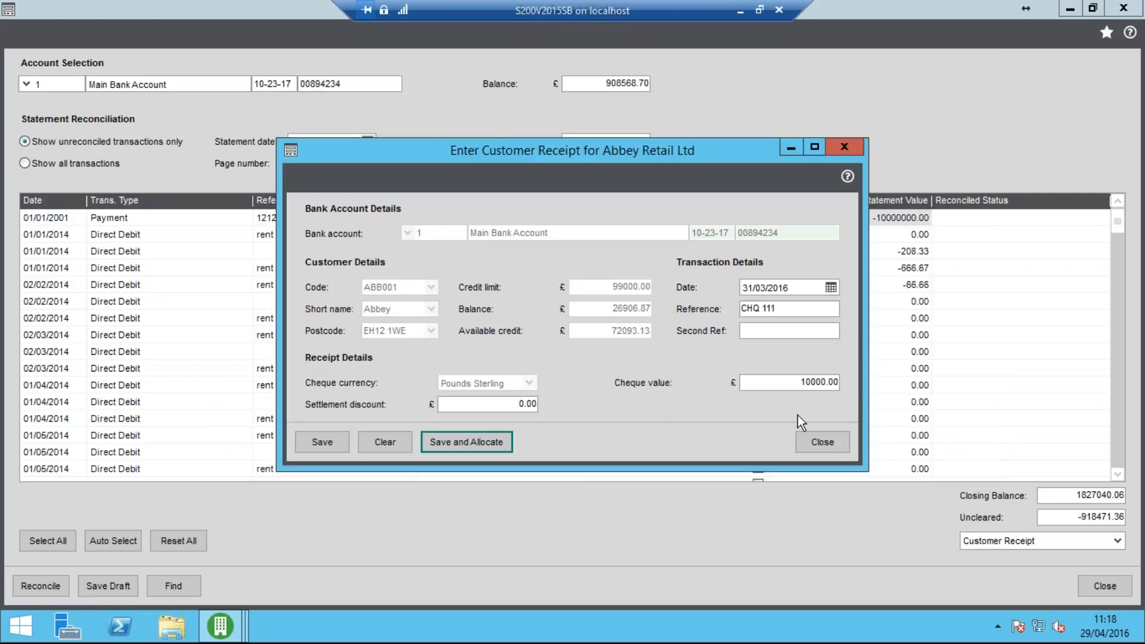
click(822, 442)
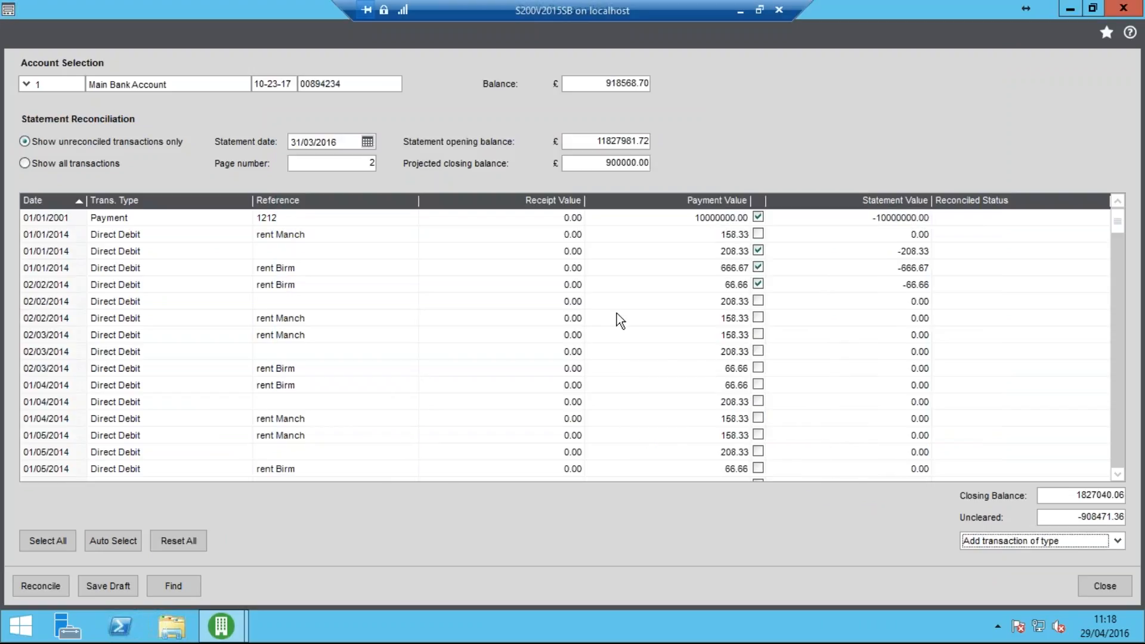
Mark the CHQ 111 receipt dated 31/03/2016 for reconciliation
click(1119, 385)
drag(1119, 251, 1112, 477)
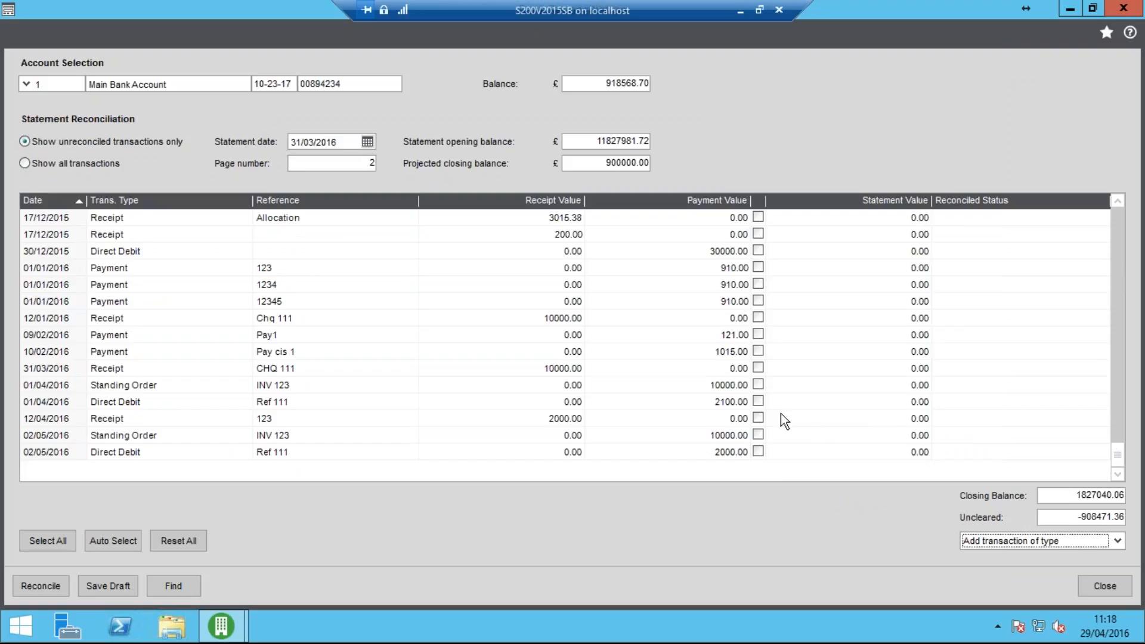
click(347, 370)
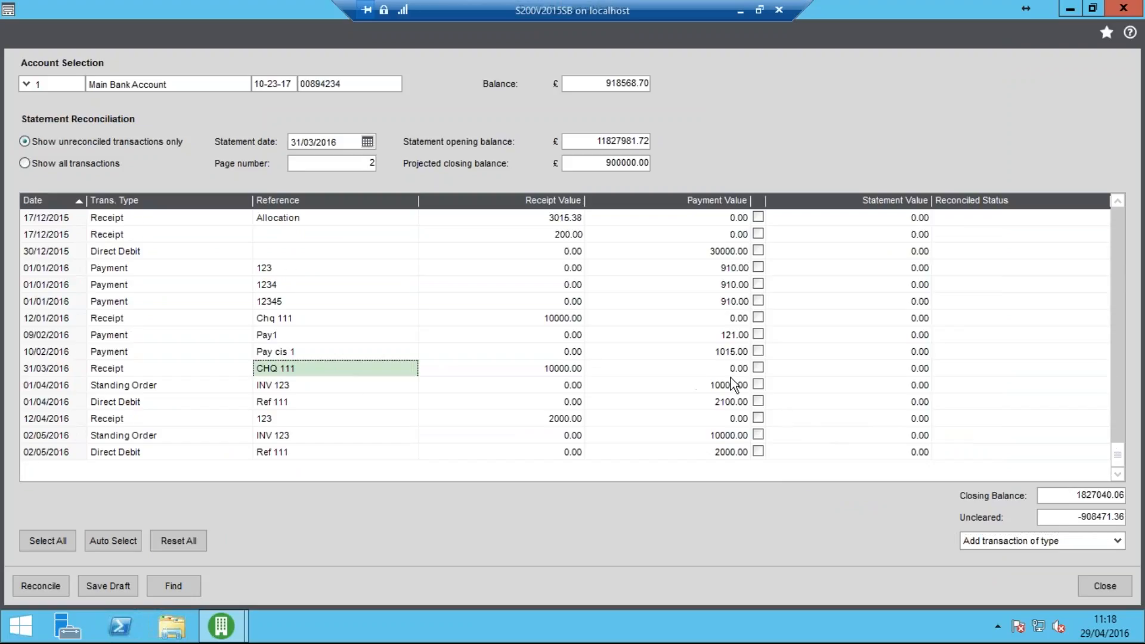
click(758, 368)
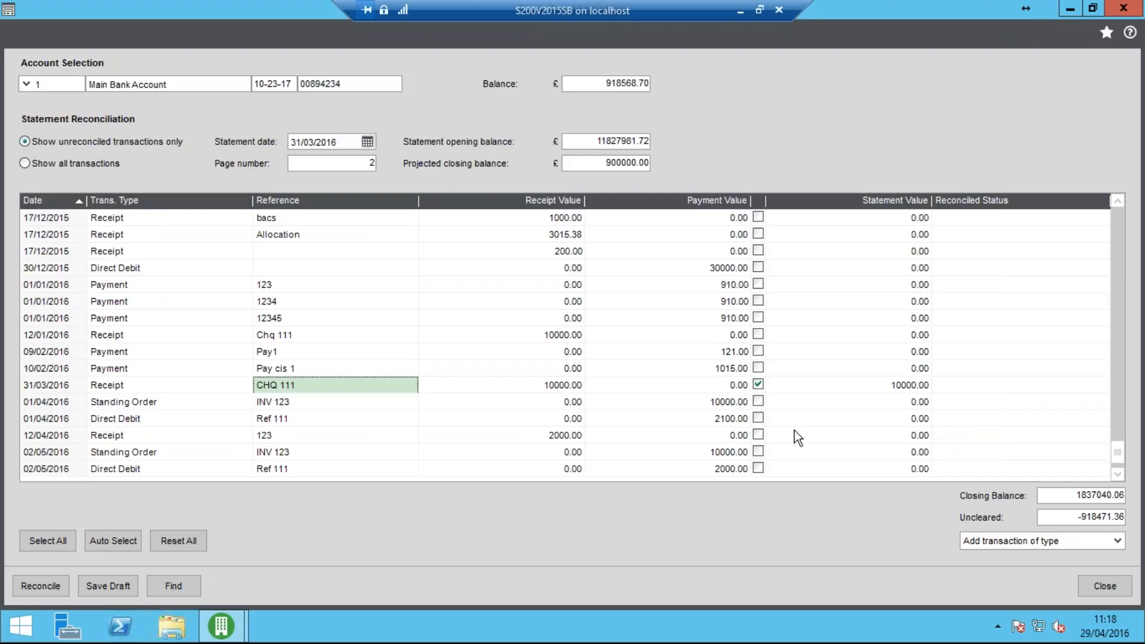
click(983, 542)
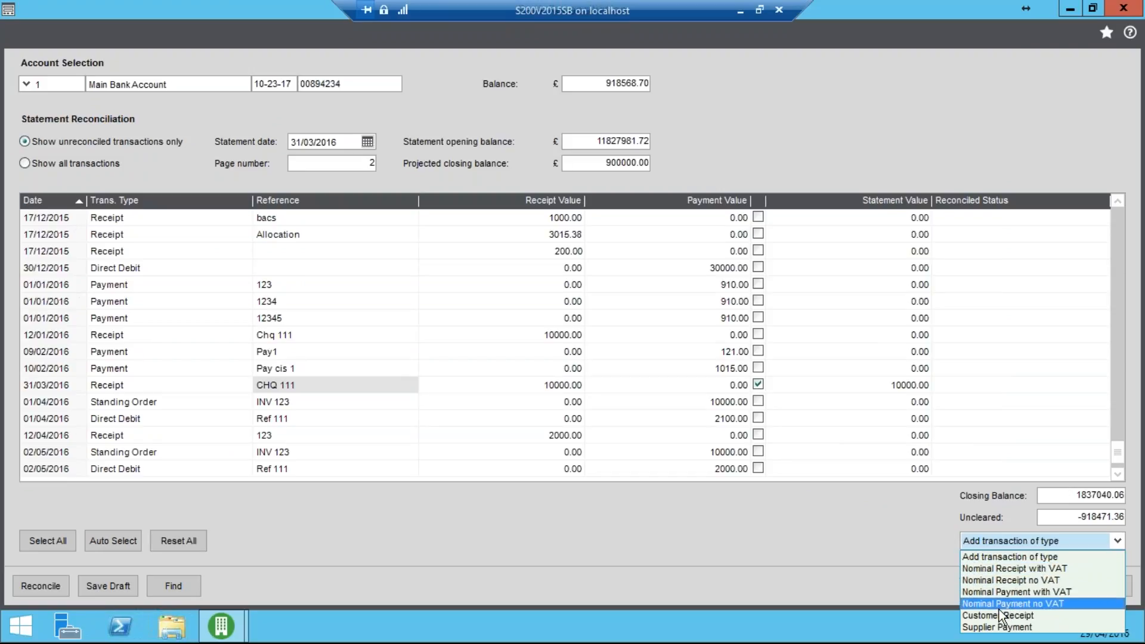
click(936, 533)
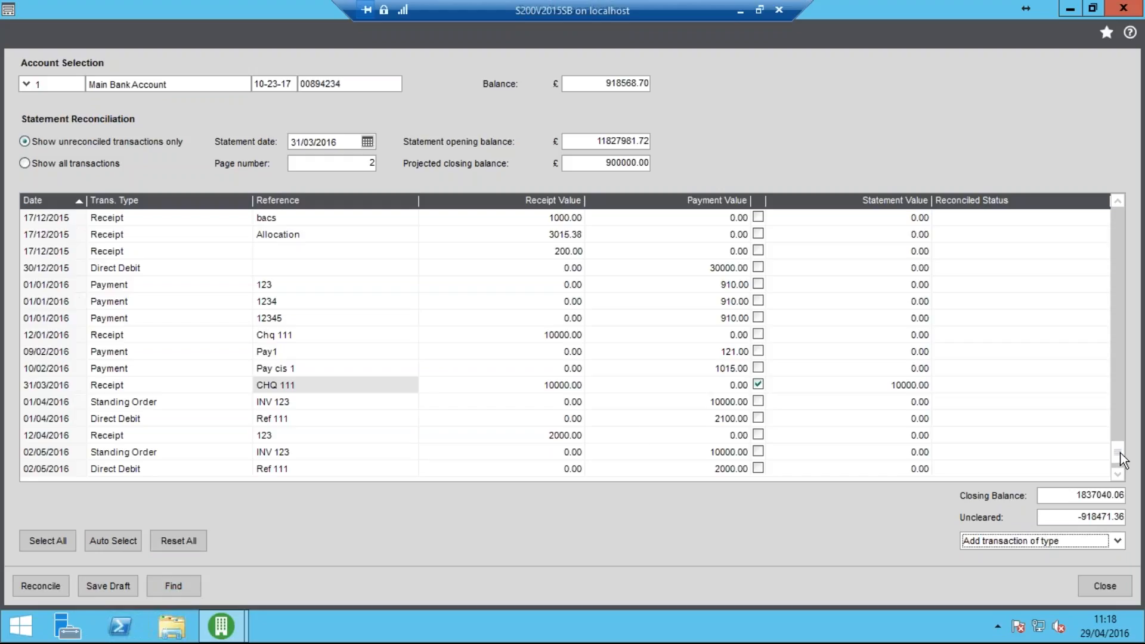
drag(1120, 454, 1124, 297)
scroll(1084, 220, up, 10)
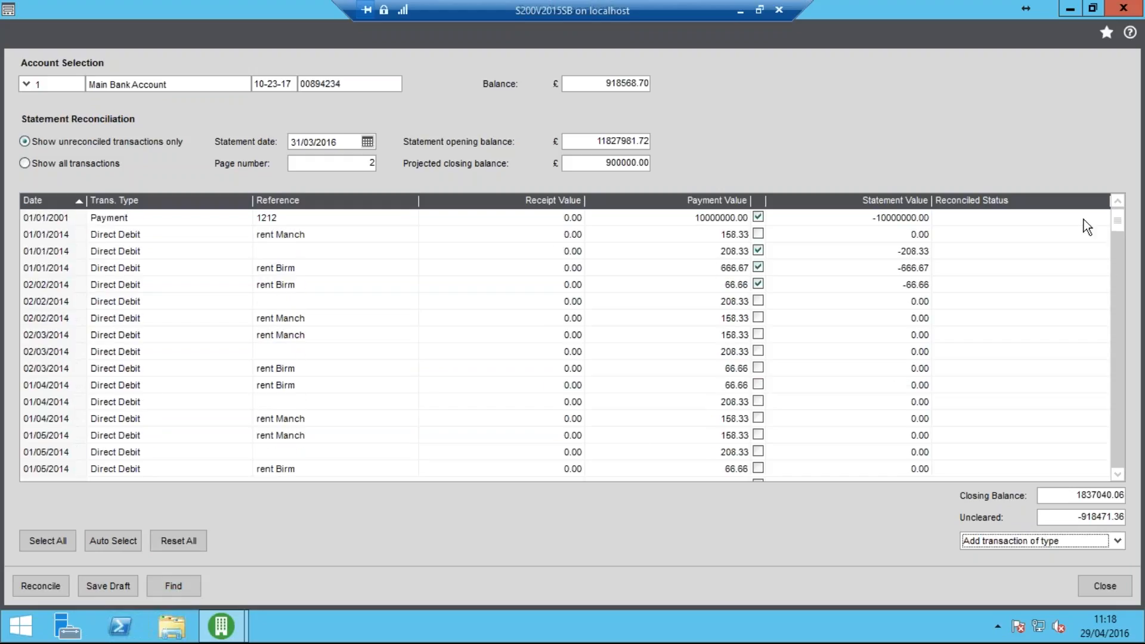
click(479, 235)
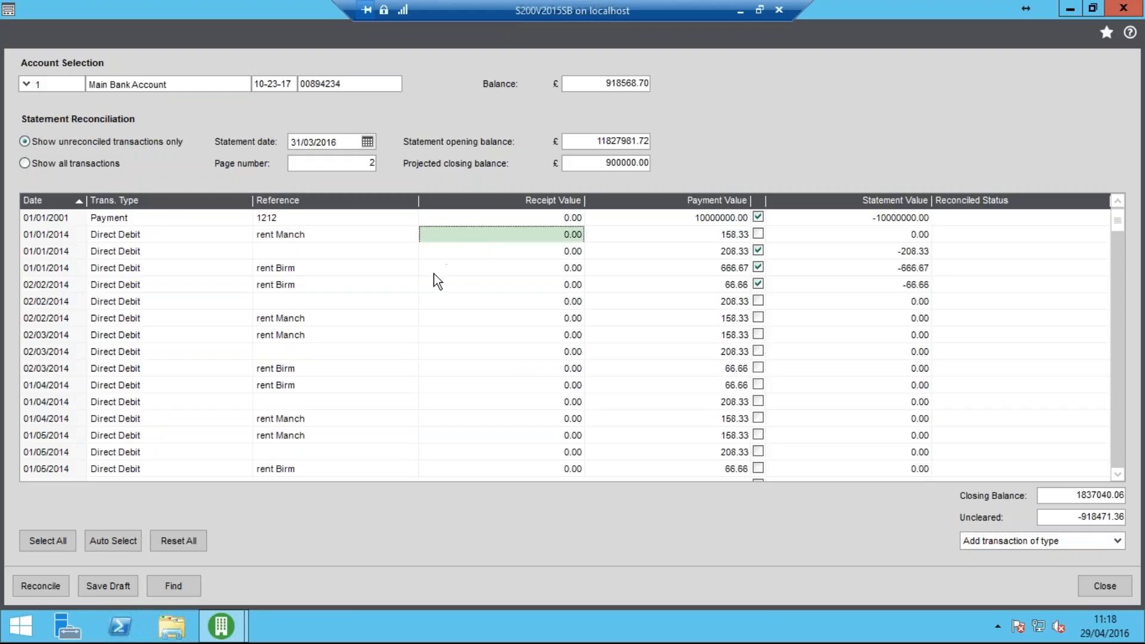
Find the first and next transactions with "Ref 111" in the Reference column, using the Any match option, then close the search
click(179, 587)
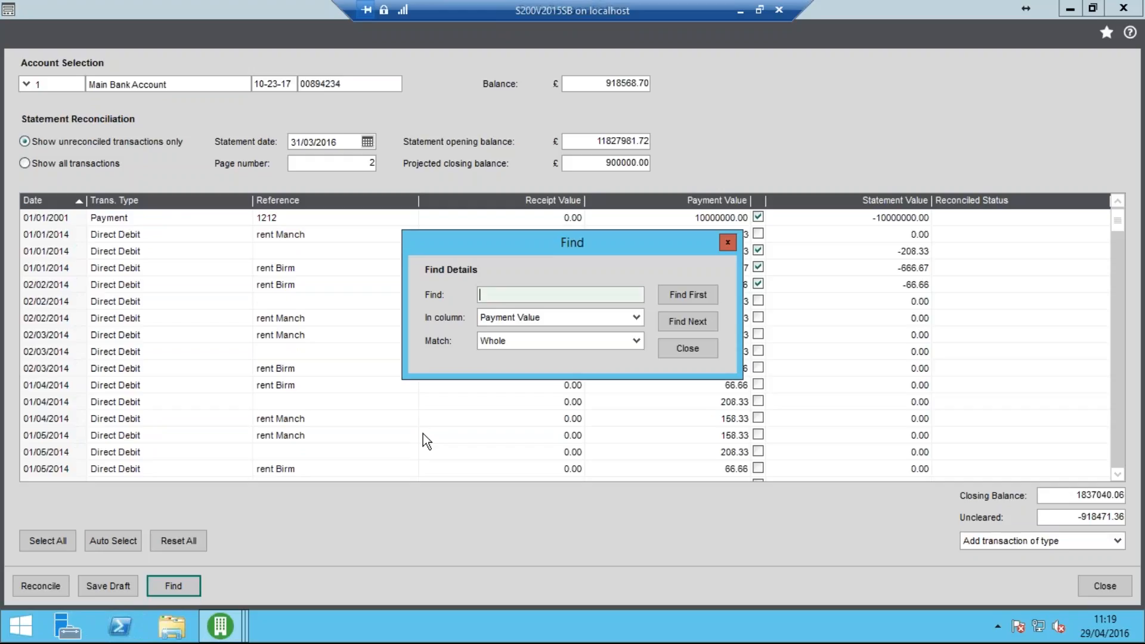
text(Ref 111)
click(615, 317)
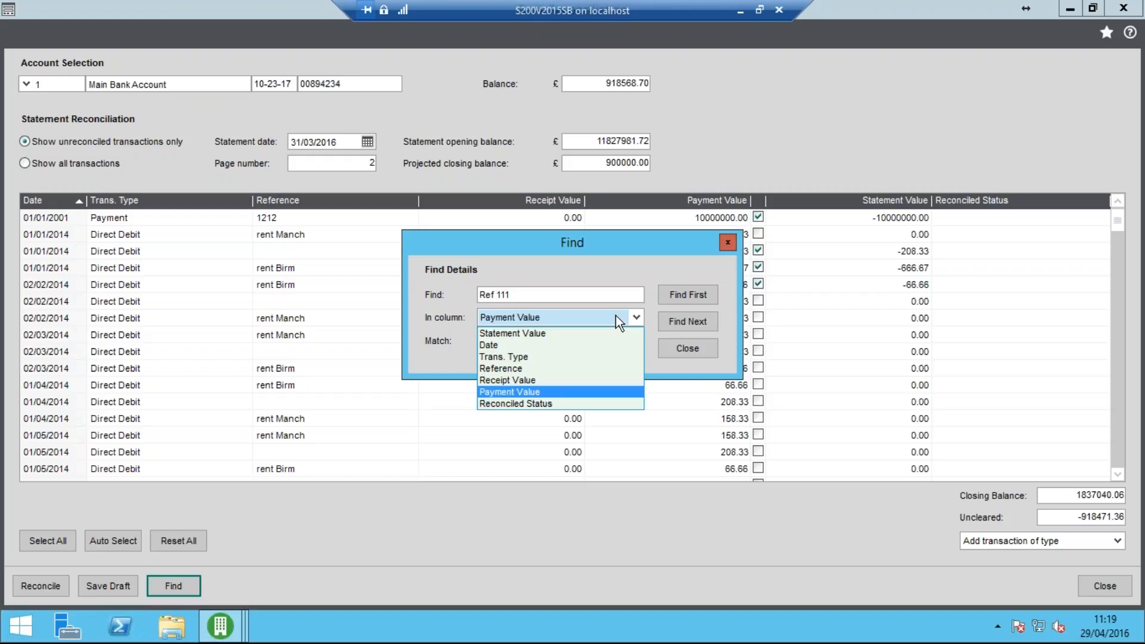
click(531, 369)
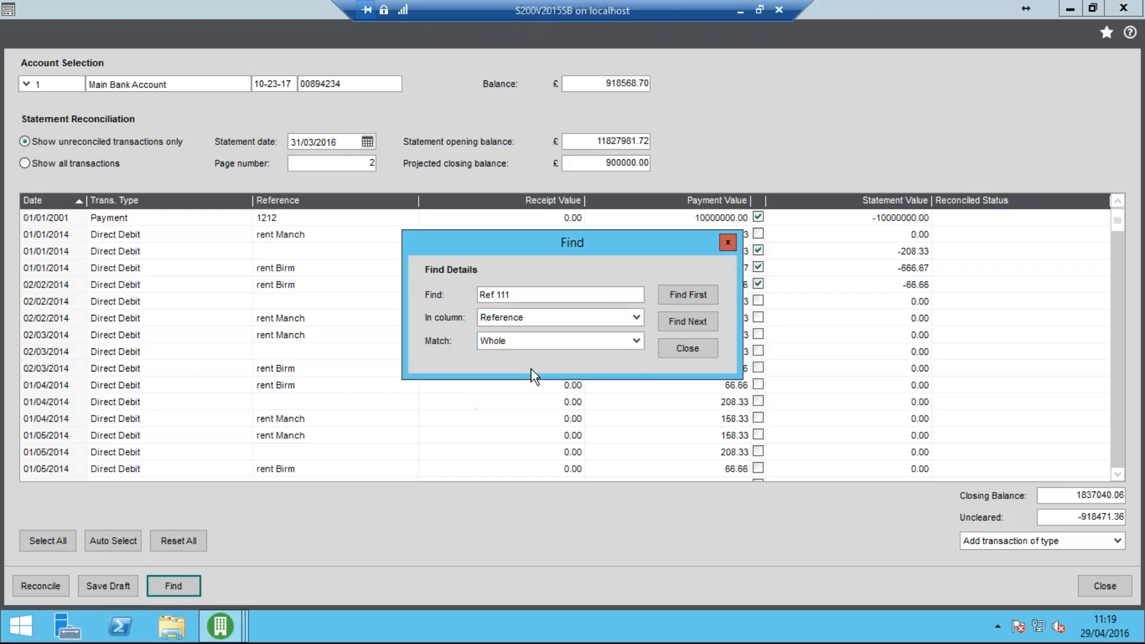
click(636, 341)
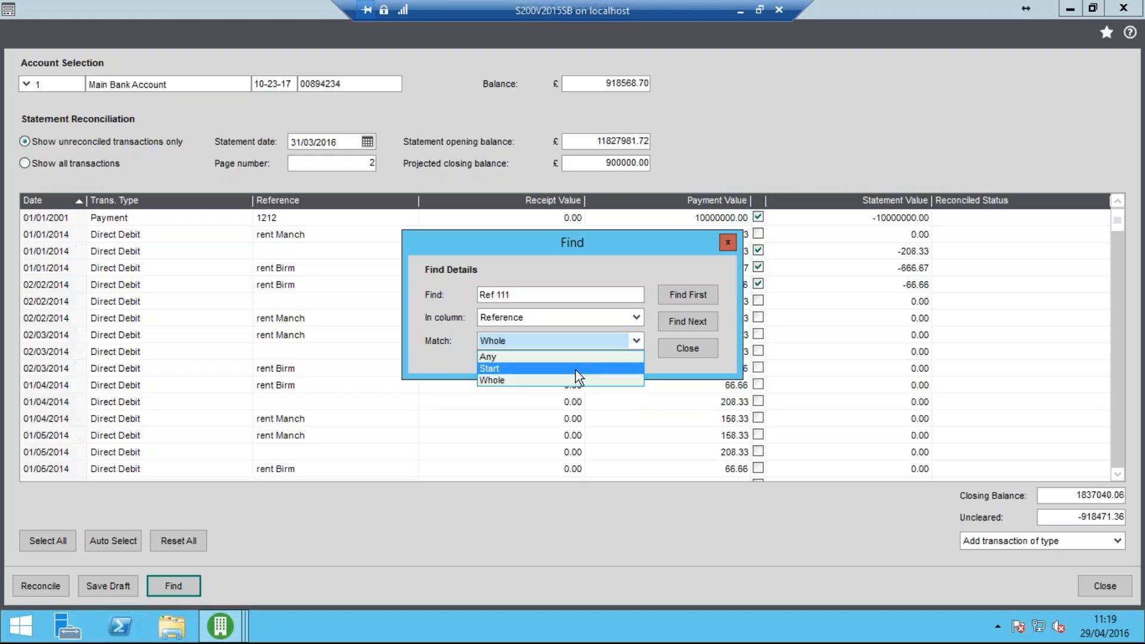
click(560, 356)
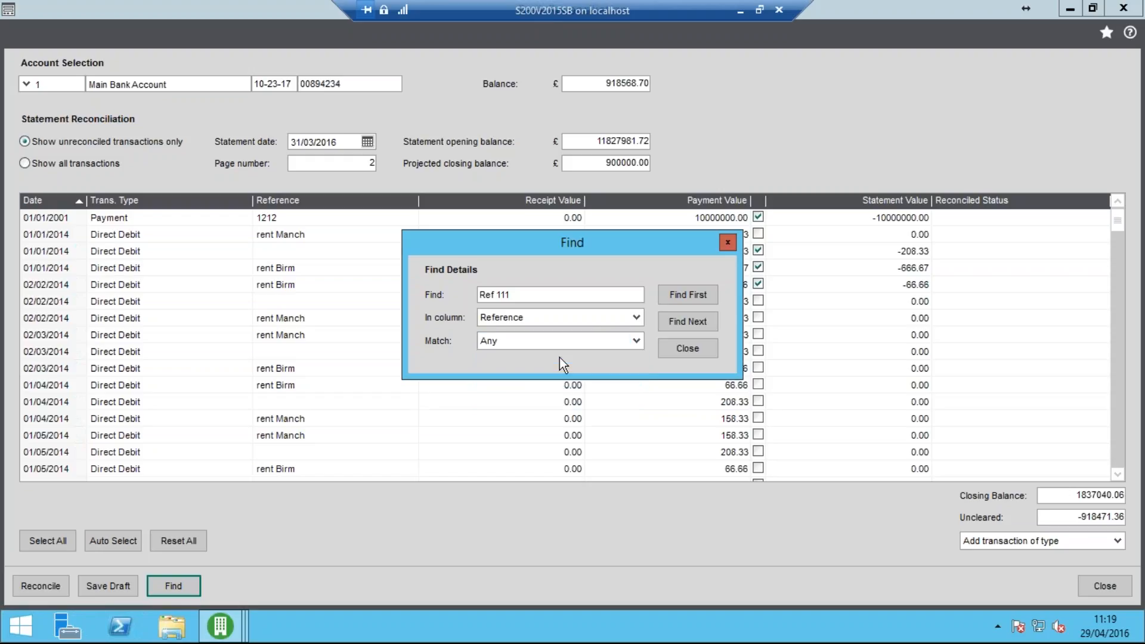
click(681, 298)
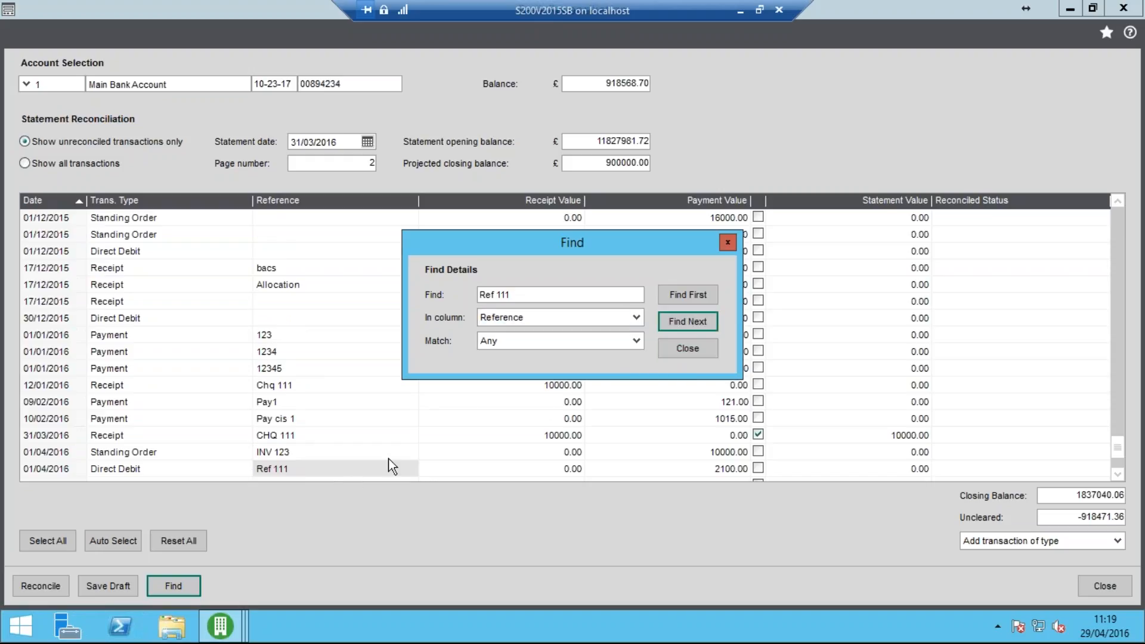
click(676, 324)
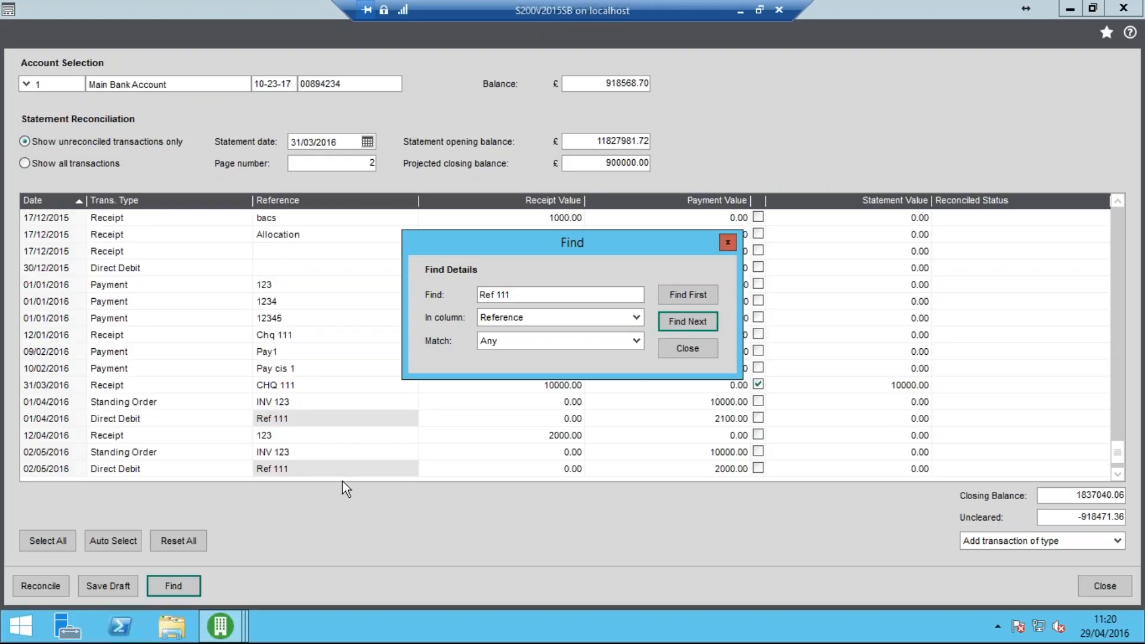
click(677, 349)
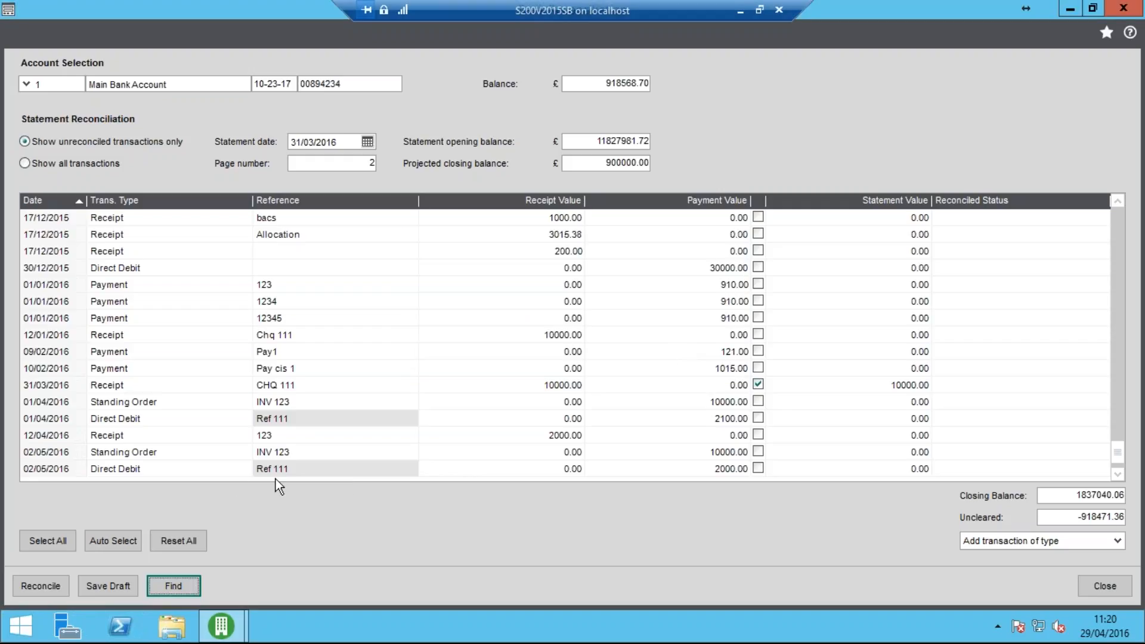
Mark the Ref 111 direct debit dated 01/04/2016 for reconciliation
click(309, 421)
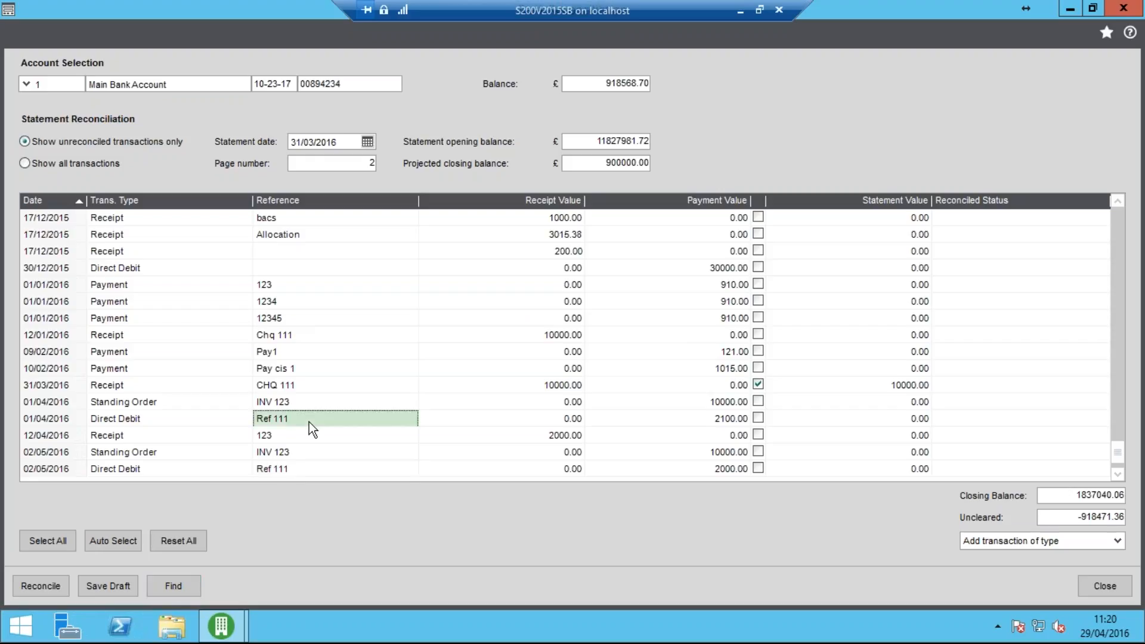
click(757, 418)
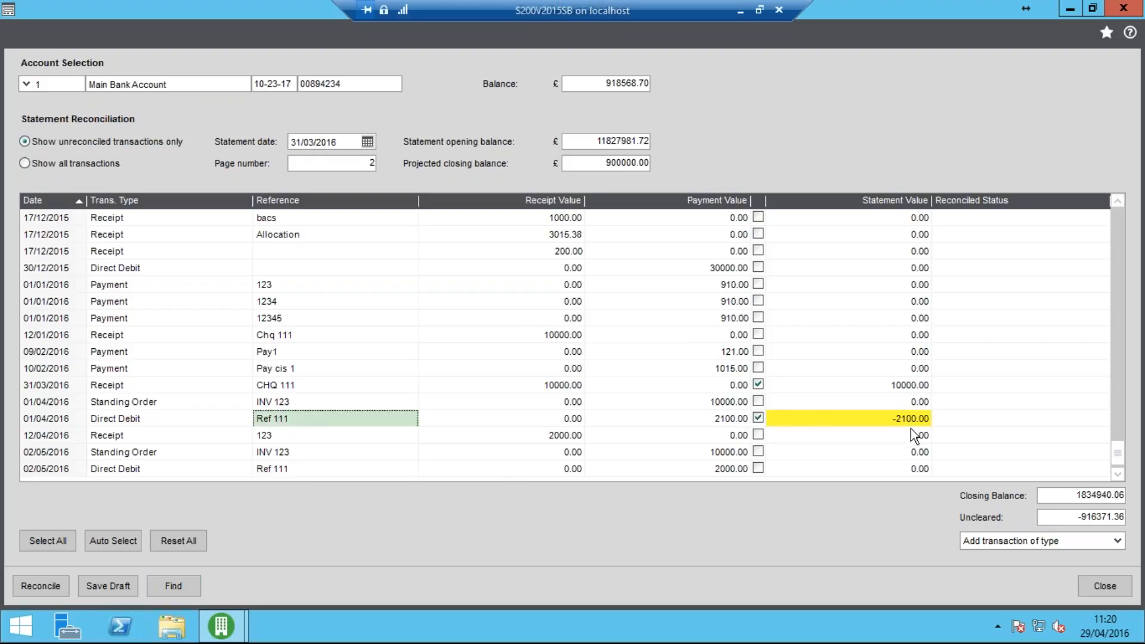
mouse_move(901, 417)
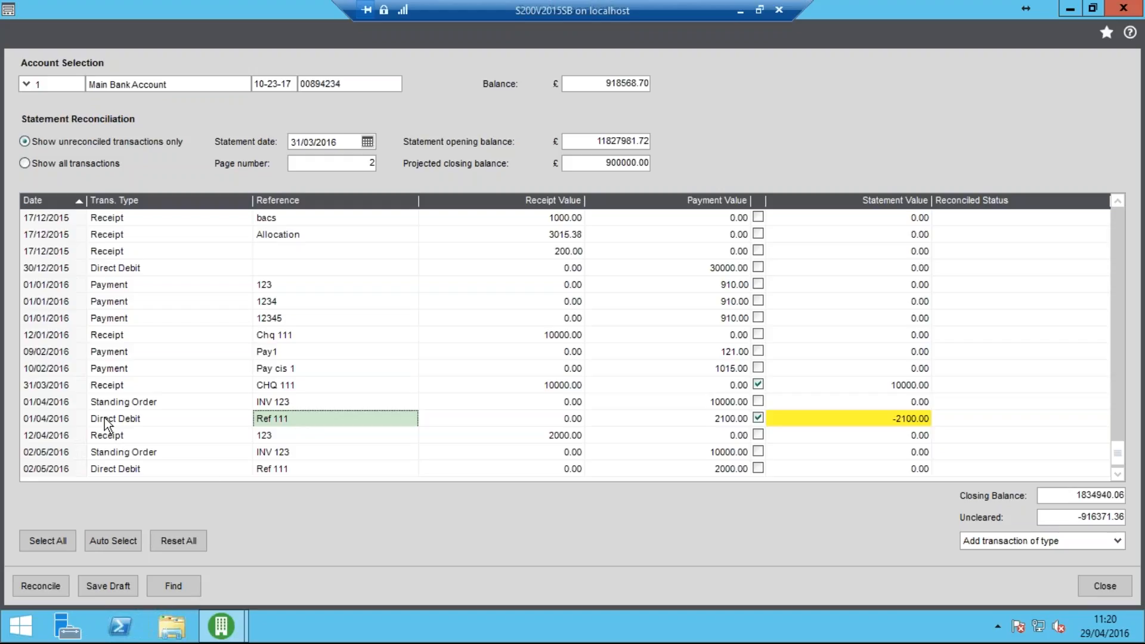
Save the bank reconciliation as a draft with the reference "29 April Rec" and close the reconciliation form
click(111, 585)
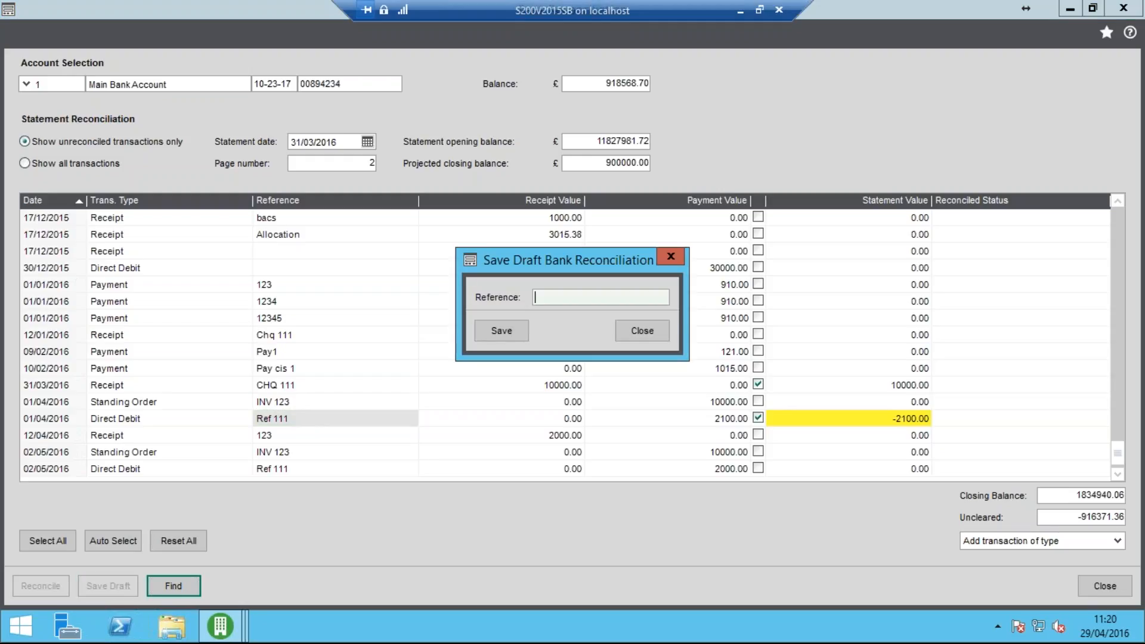
text(29 April Rec)
click(514, 332)
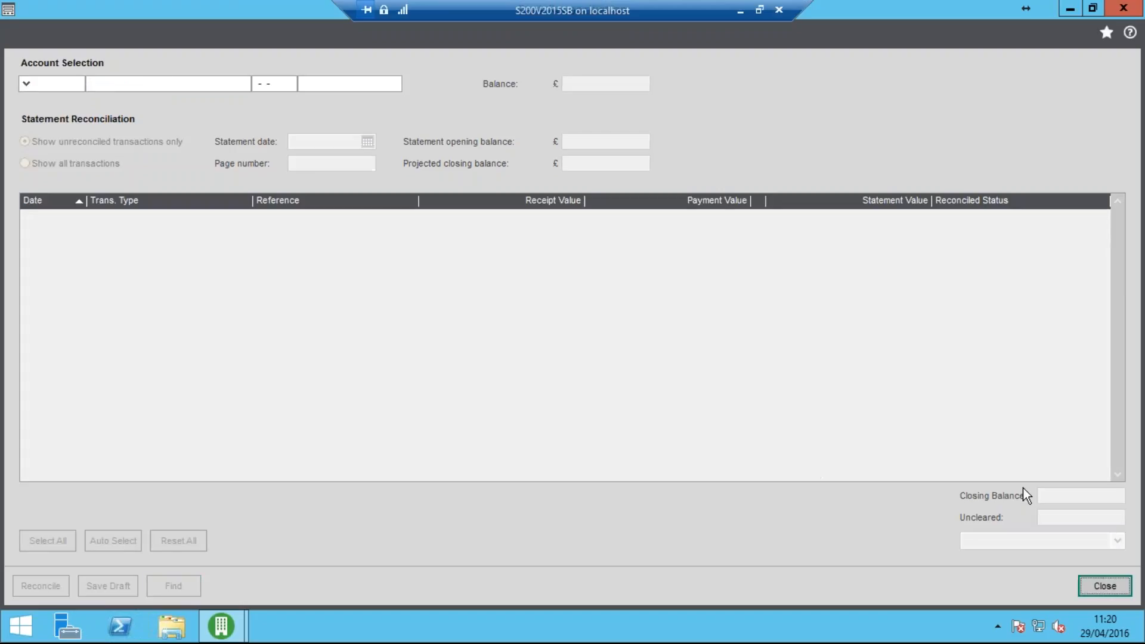
click(1105, 586)
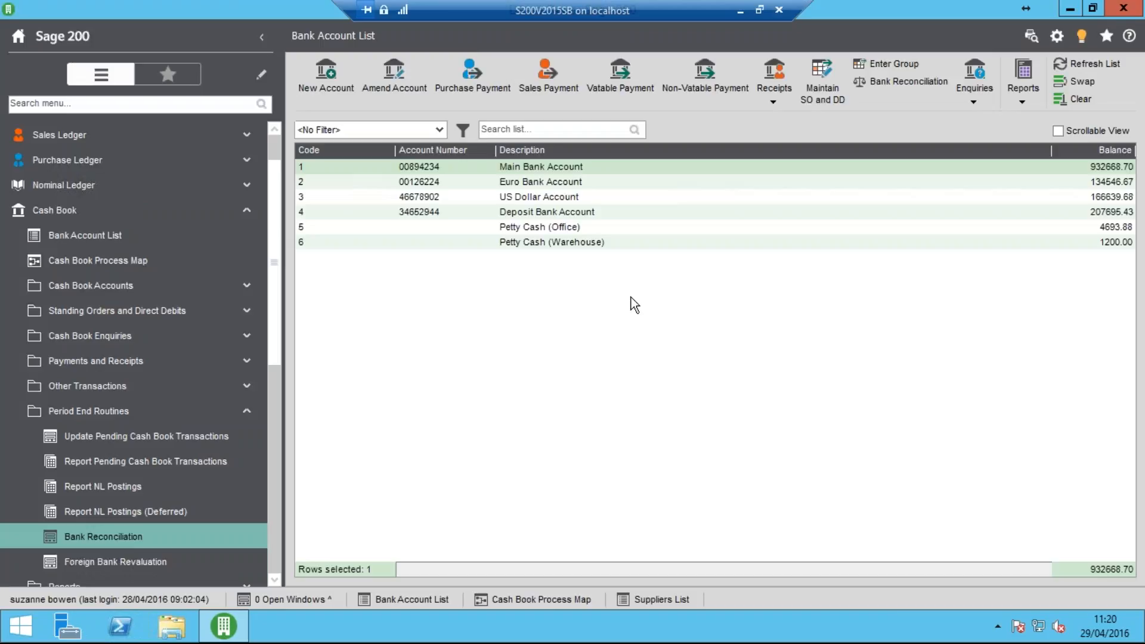
Reopen Bank Reconciliation for the Main Bank Account and recall the "29 April Rec" draft
click(134, 537)
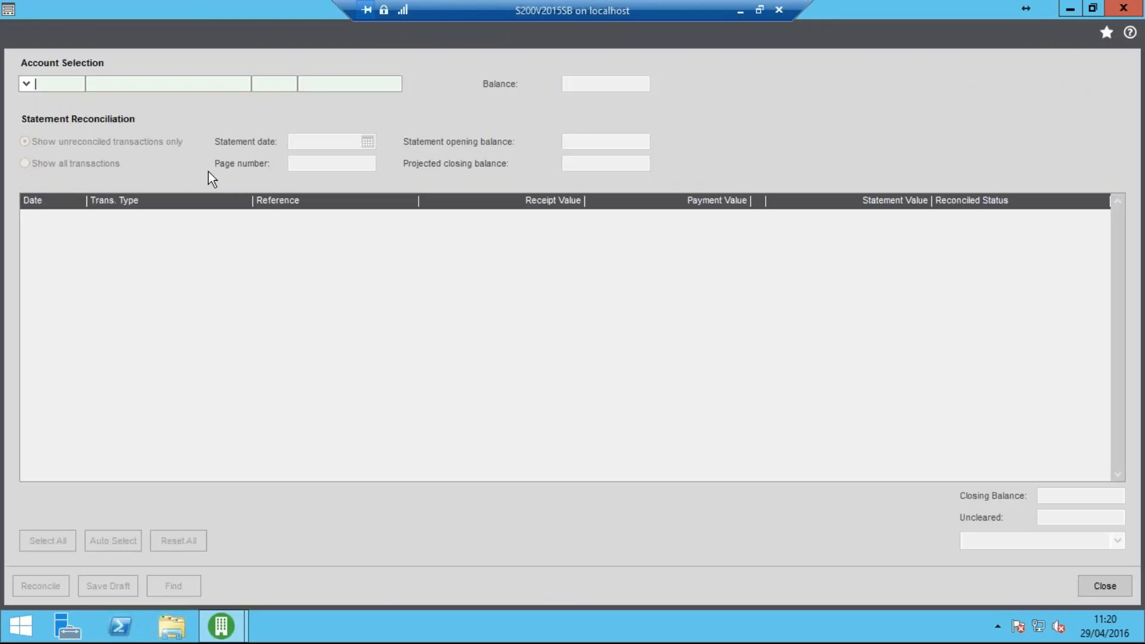
click(25, 84)
click(64, 122)
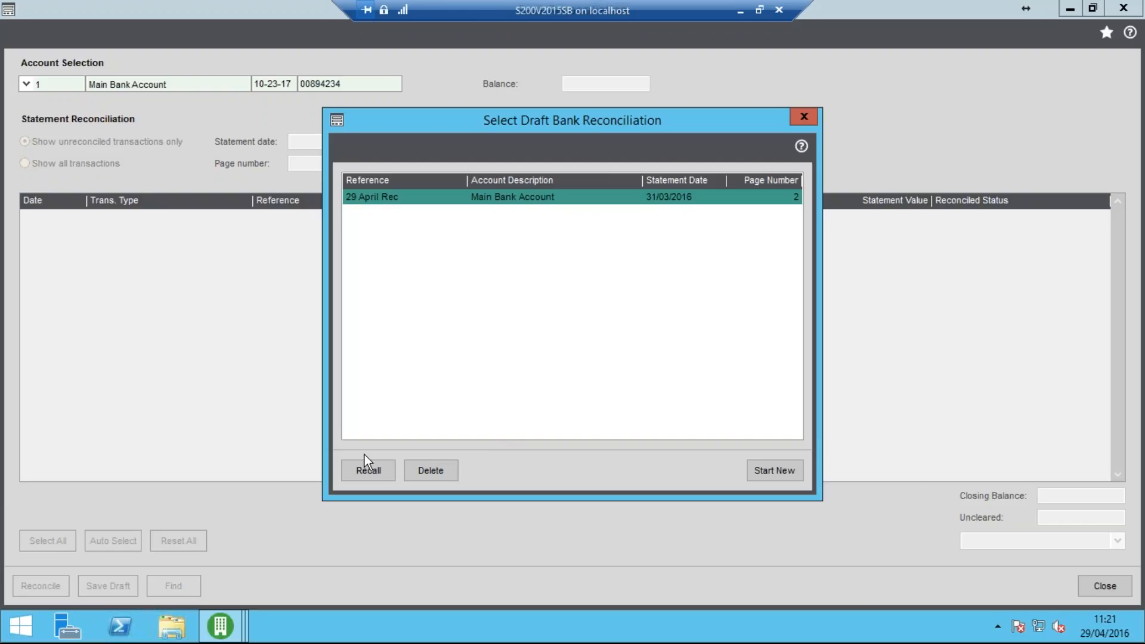
click(364, 471)
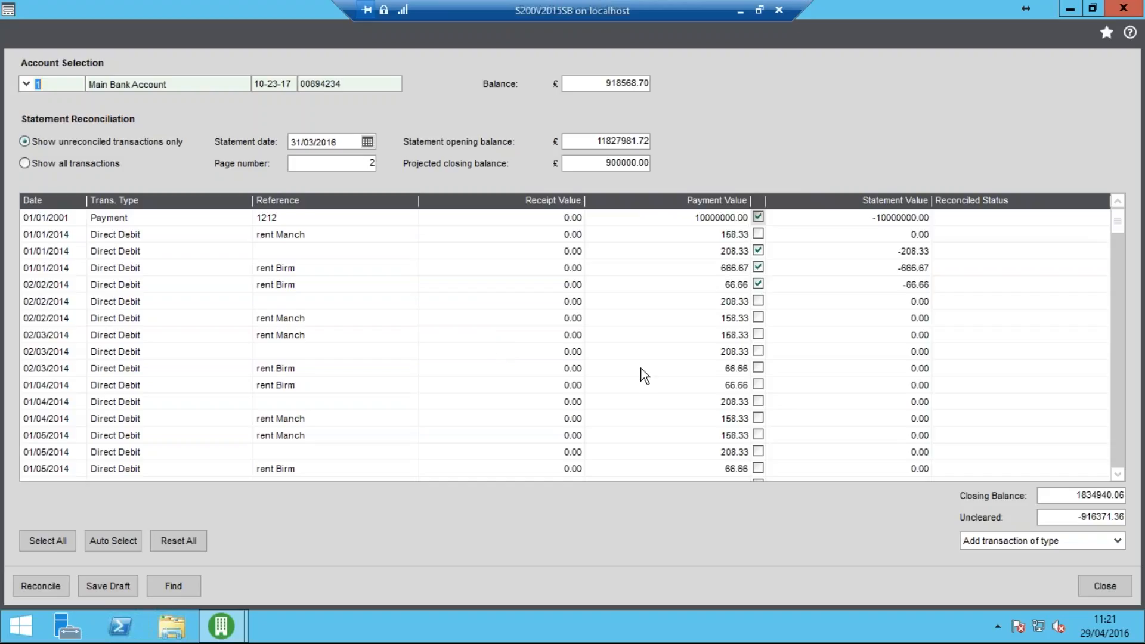
Mark the rent Manch direct debits of 02/02/2014 and 02/03/2014 and the rent Birm one of 02/03/2014, and try to reconcile
click(760, 317)
click(759, 335)
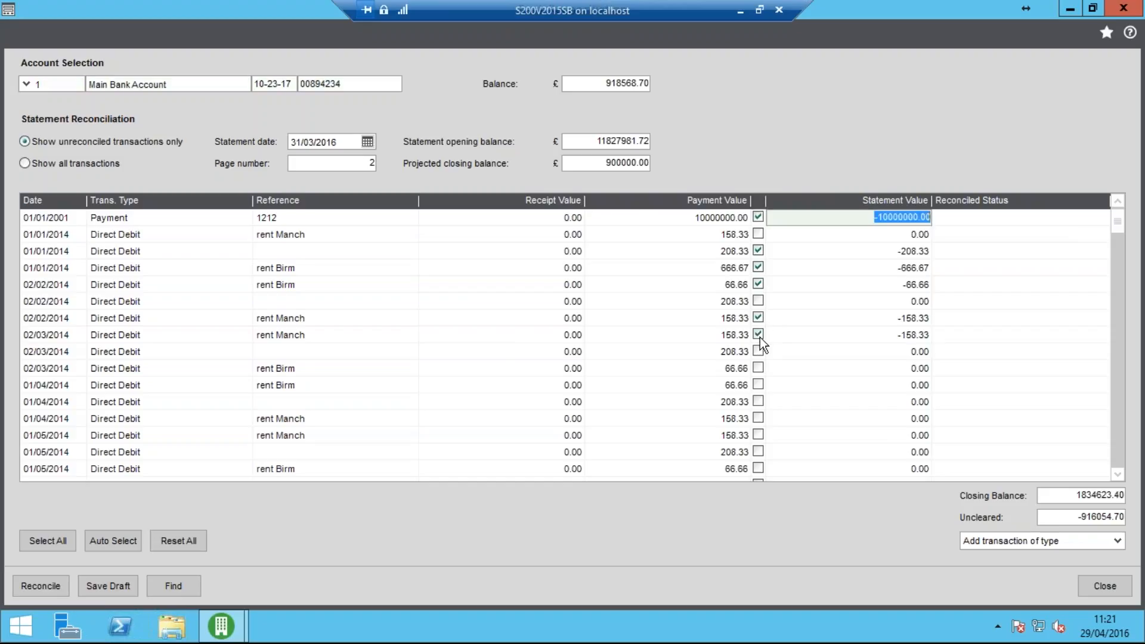
click(758, 368)
click(49, 587)
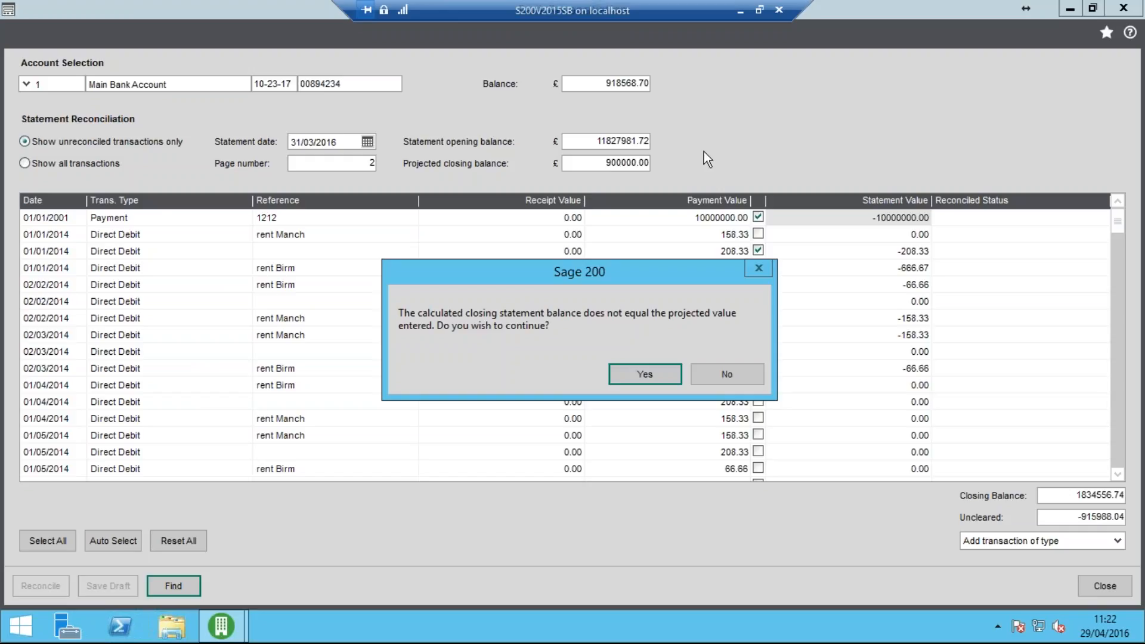
click(735, 375)
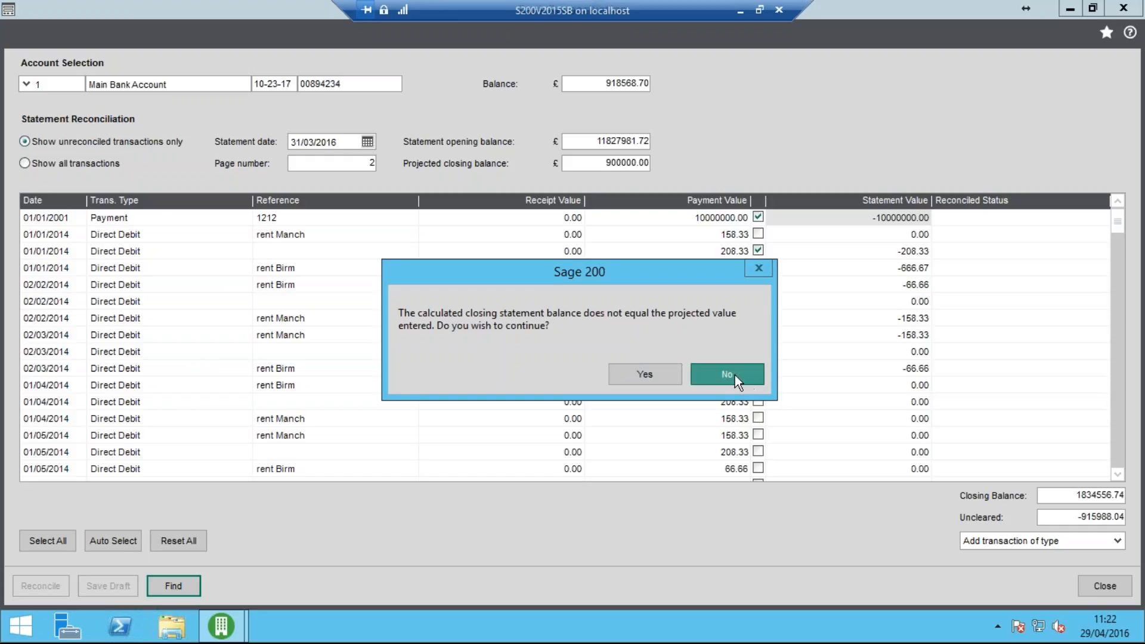
Mark the 208.33 direct debit of 01/04/2014 and the rent Manch one of 01/05/2014, and reconcile, accepting the closing balance difference
click(757, 400)
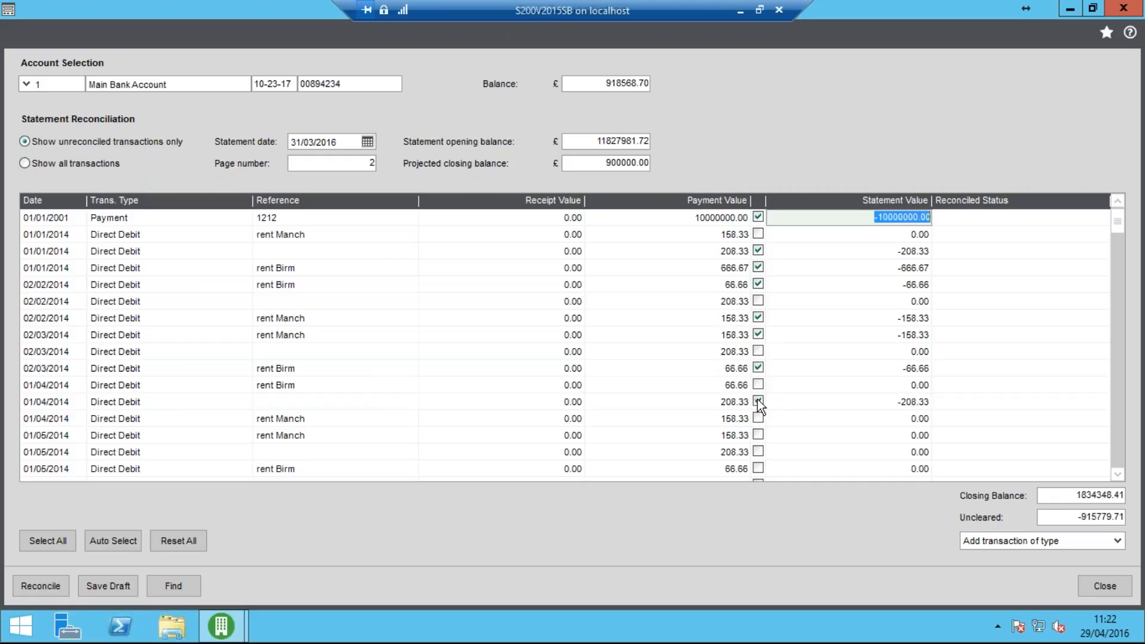
click(758, 434)
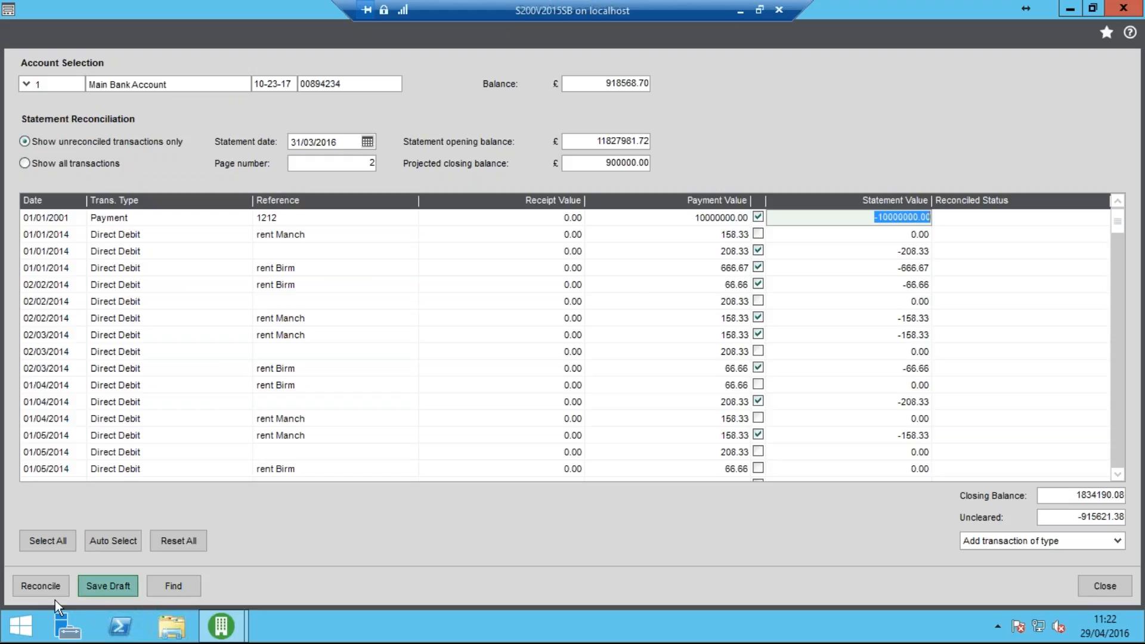
click(42, 591)
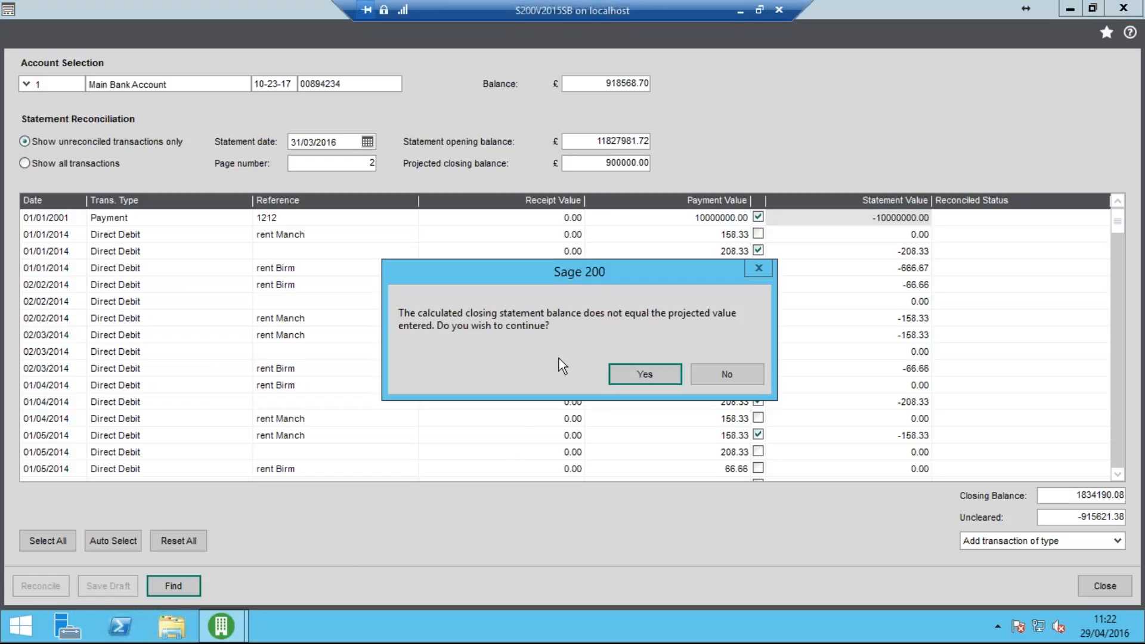
click(659, 374)
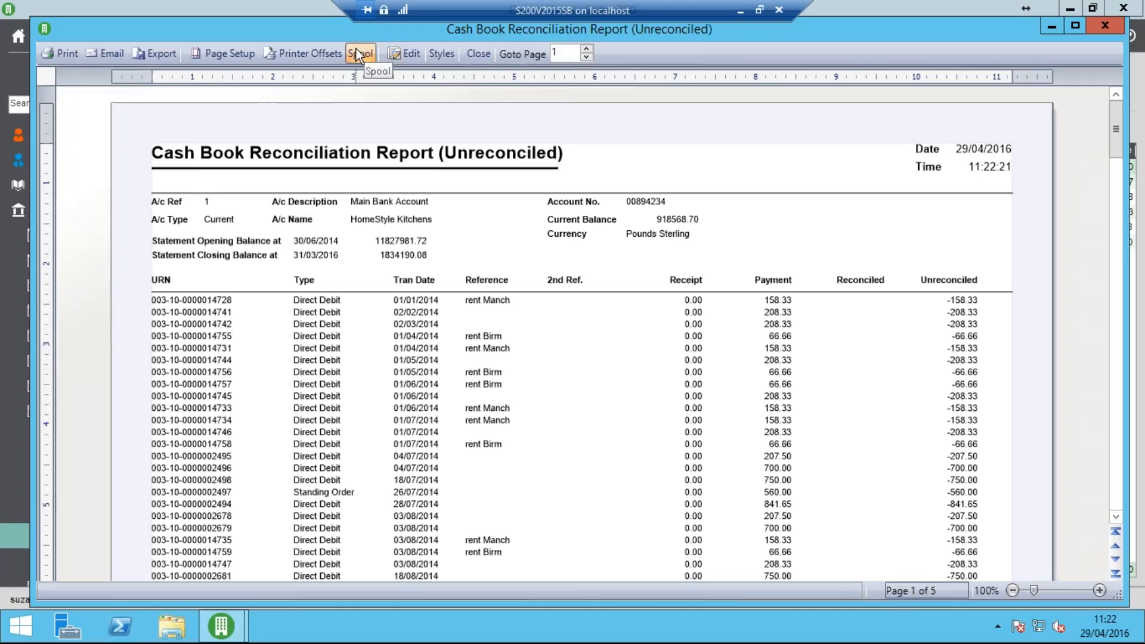
Close the unreconciled report and the reconciliation form, and spool and close the reconciled Cash Book Reconciliation Report
click(479, 53)
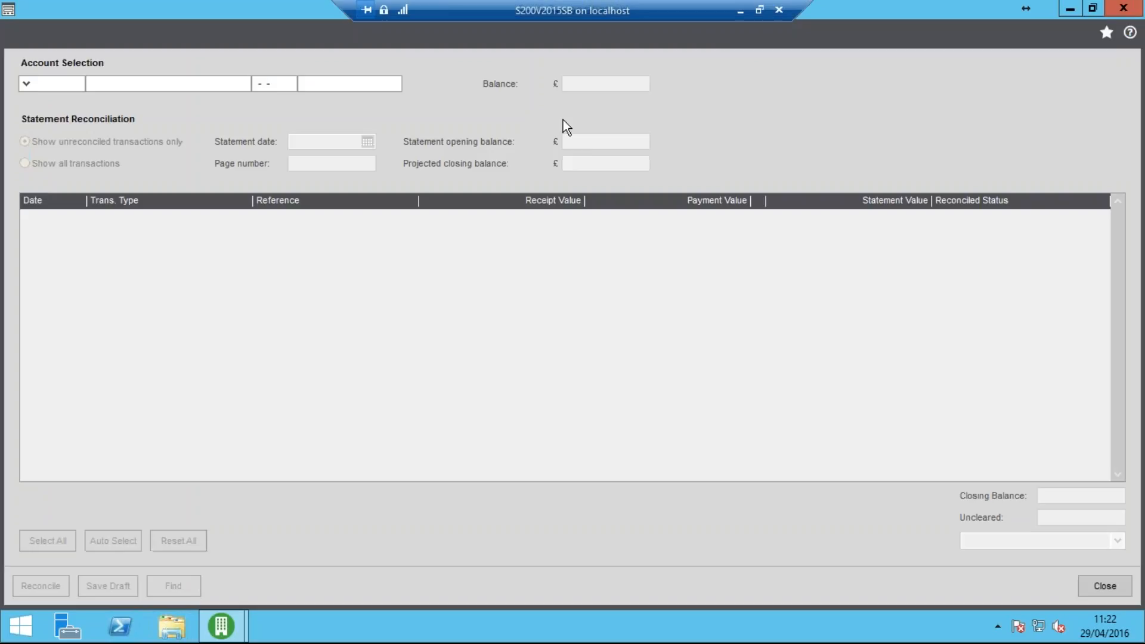
click(1105, 594)
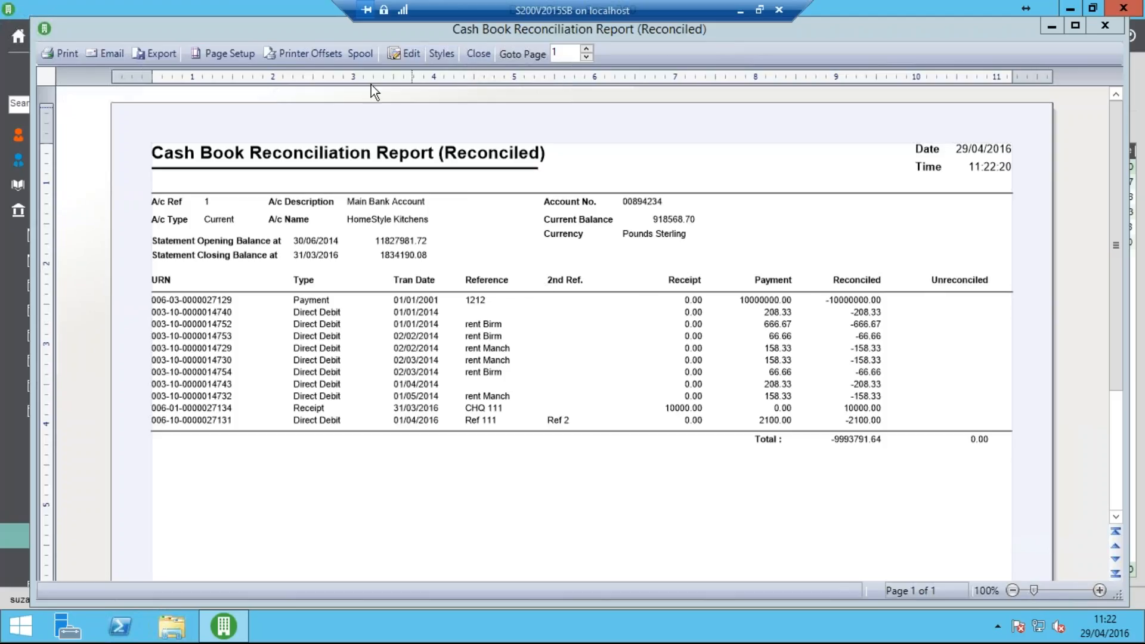
click(361, 57)
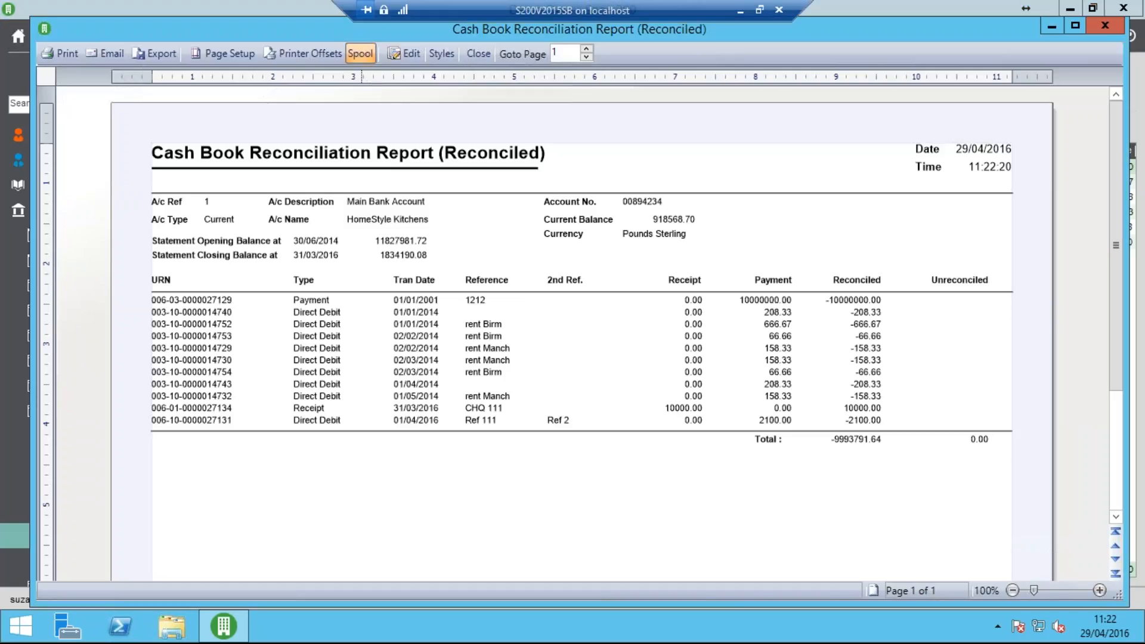
click(478, 53)
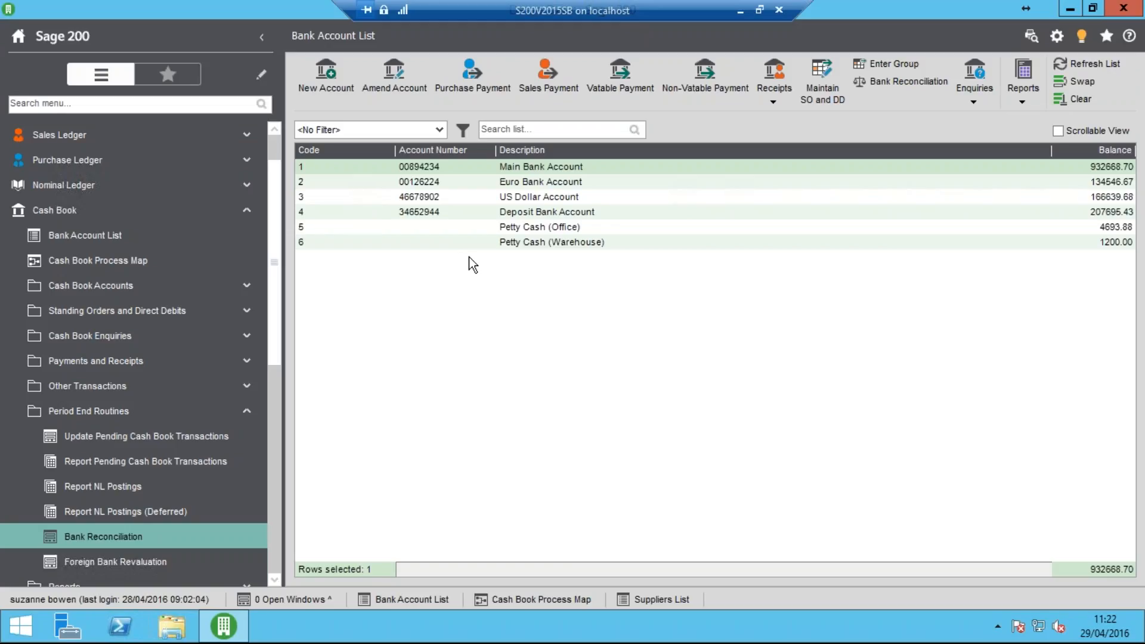
Open the Grouped Transactions form for sales and purchase payments and receipts and move it fully into view
click(171, 413)
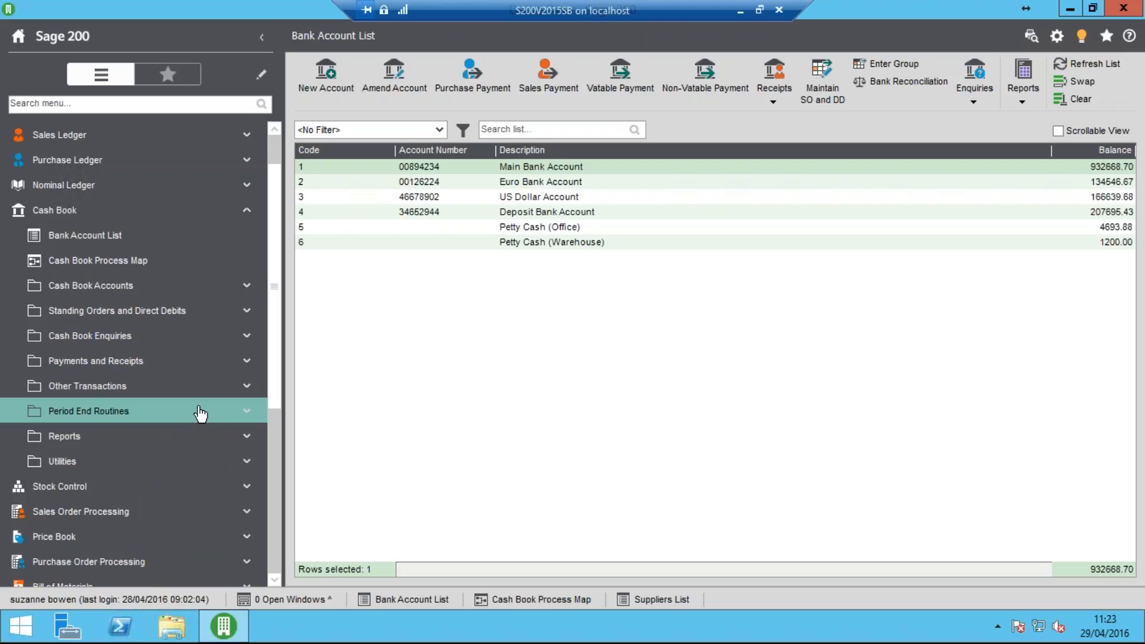
click(163, 370)
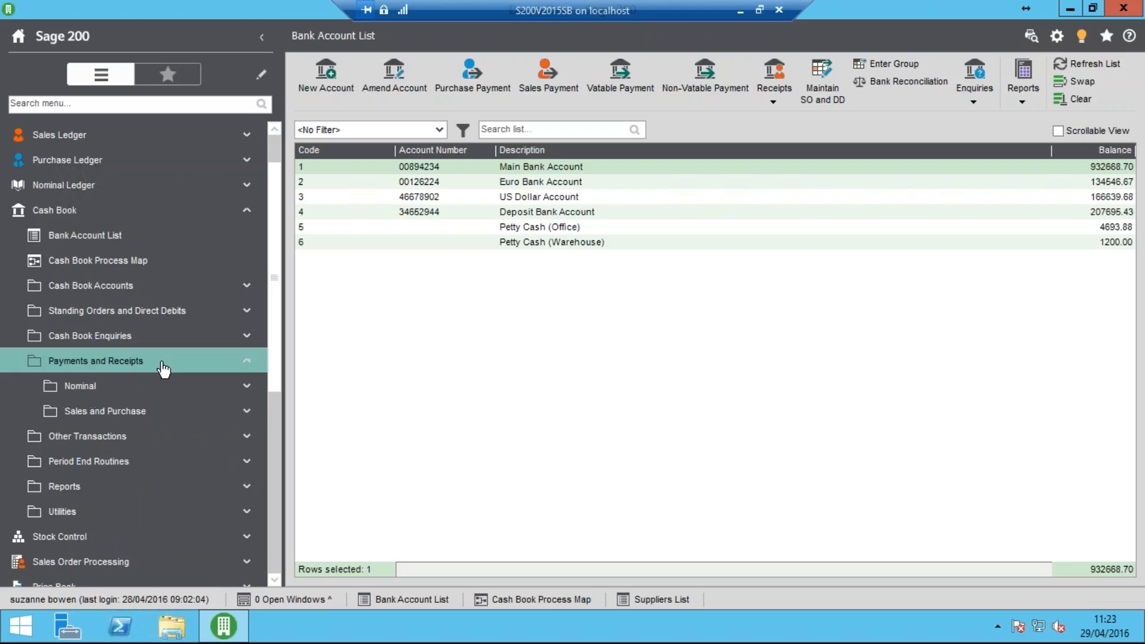
click(134, 419)
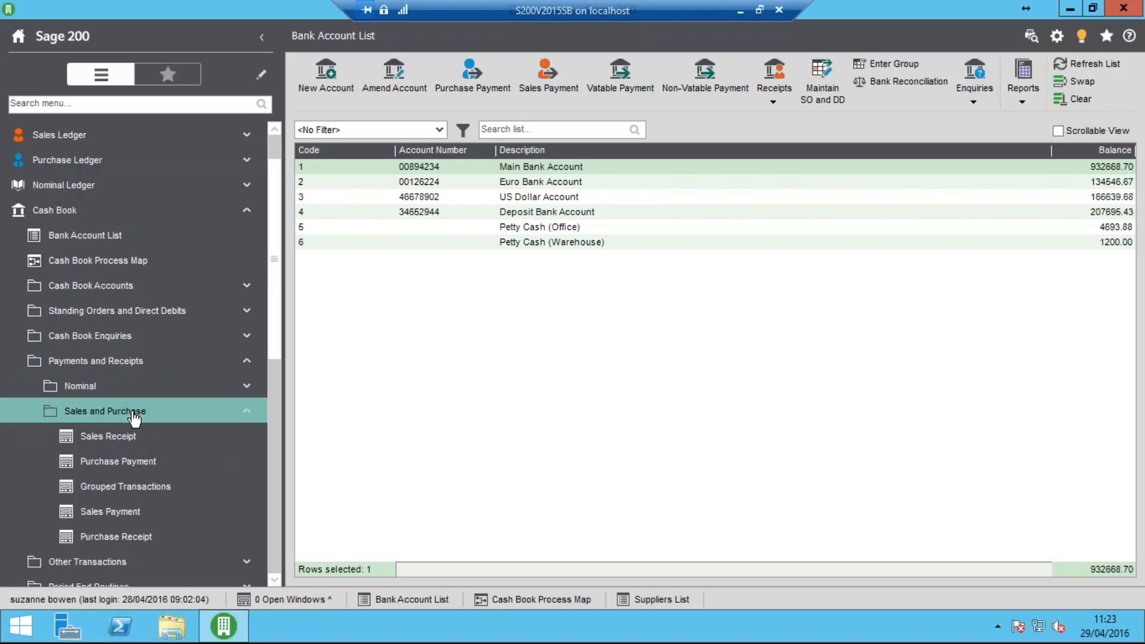
click(158, 492)
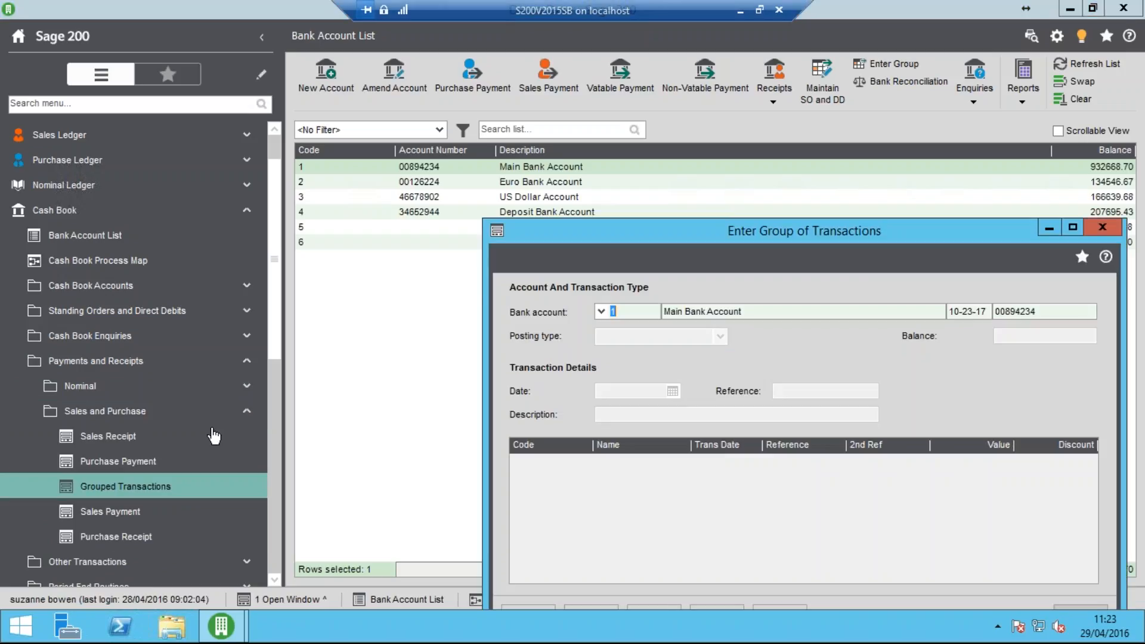
drag(549, 231, 359, 89)
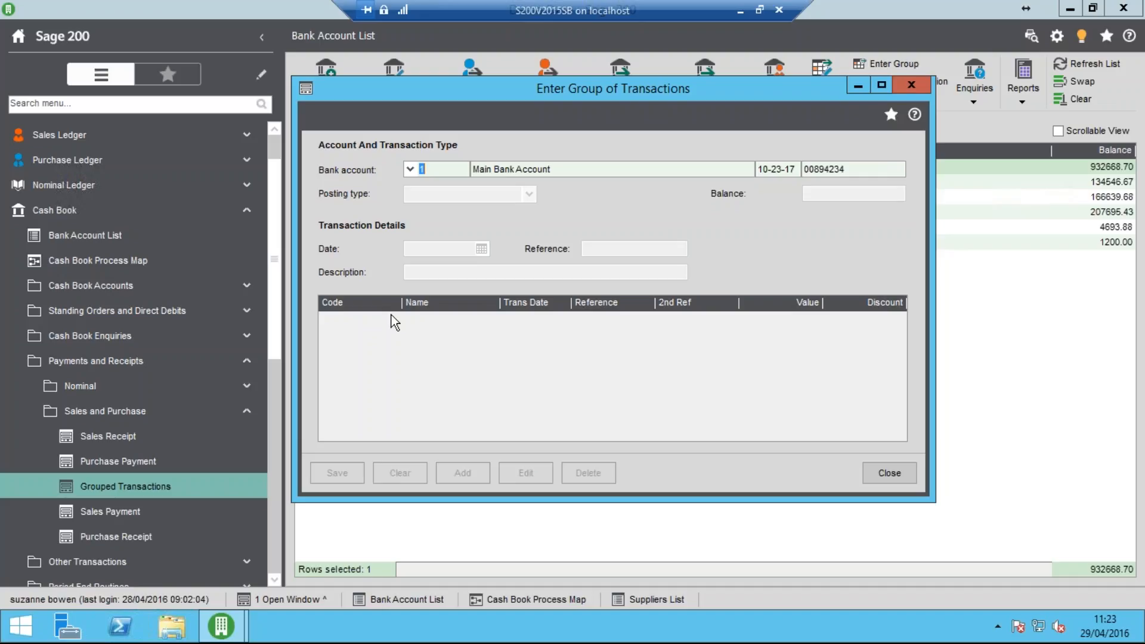
Set up the group on the Main Bank Account with posting type Sales Receipt and reference "Pay Slip no 111"
key(Tab)
key(Tab)
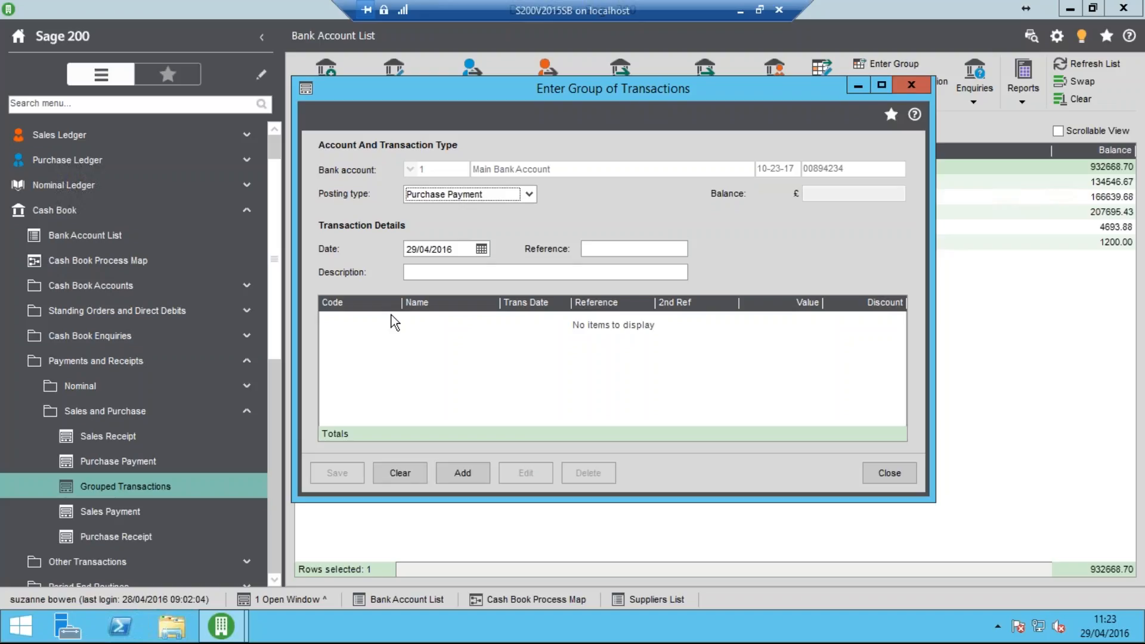
click(532, 193)
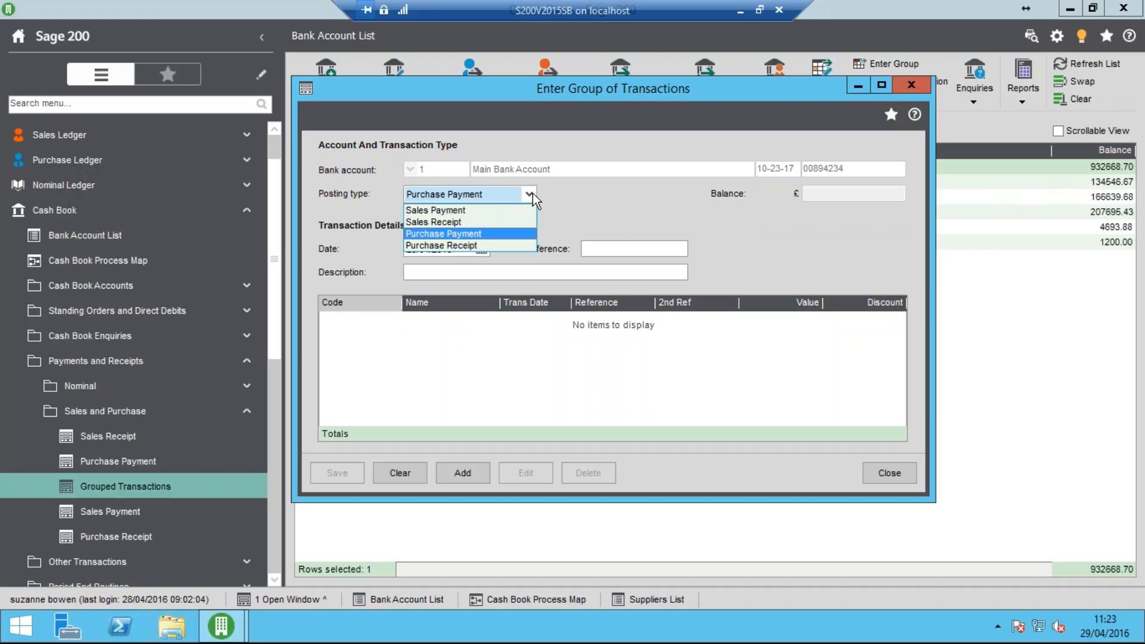
click(494, 222)
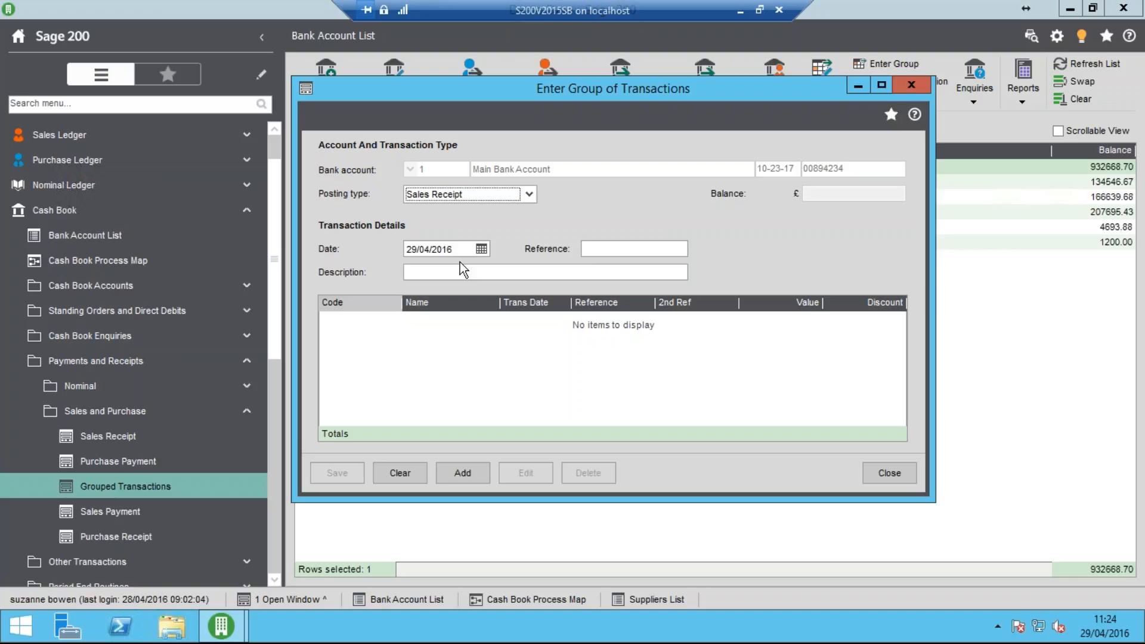
click(603, 250)
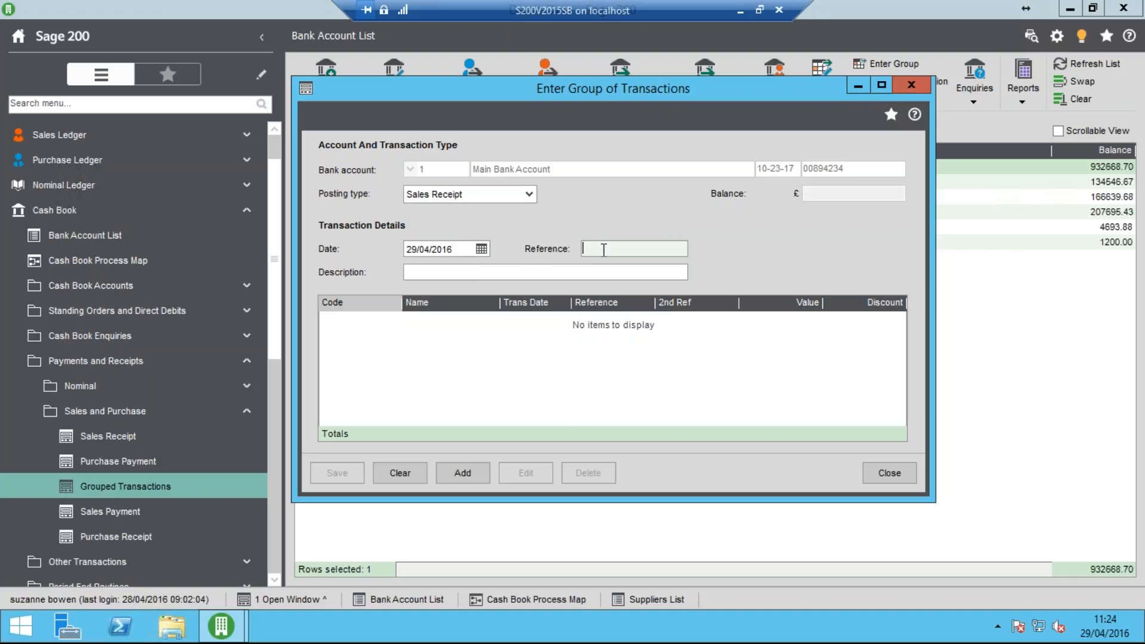
text(Pay Slip no 111)
key(Tab)
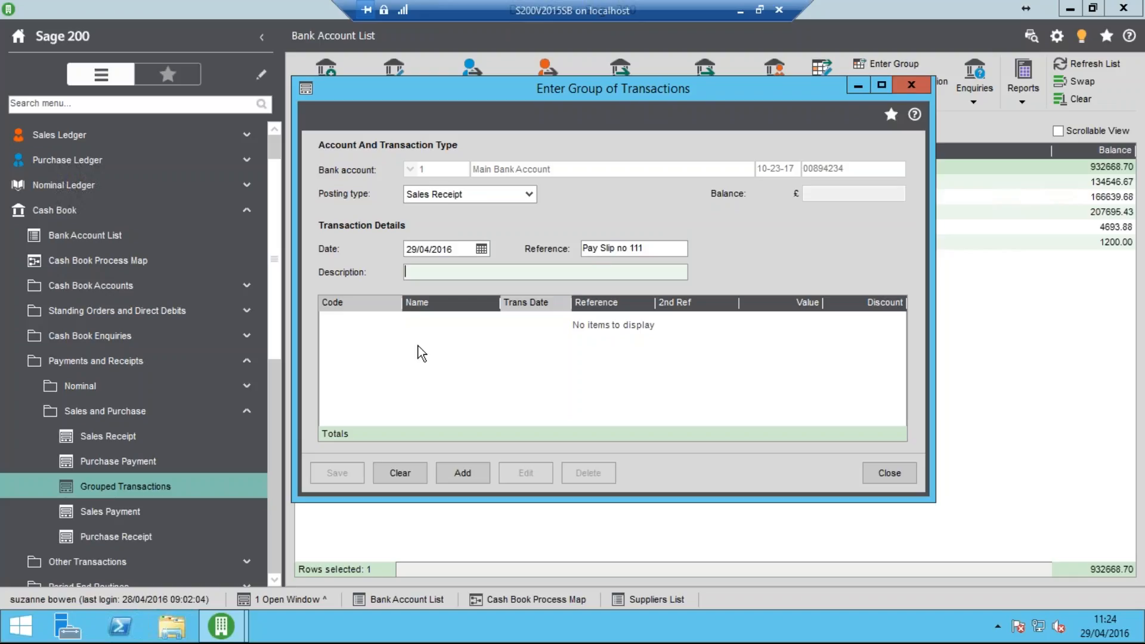
Add a customer receipt for Abbey Retail Ltd with second reference "chq 123" and cheque value 12000, and proceed to its allocation
click(462, 474)
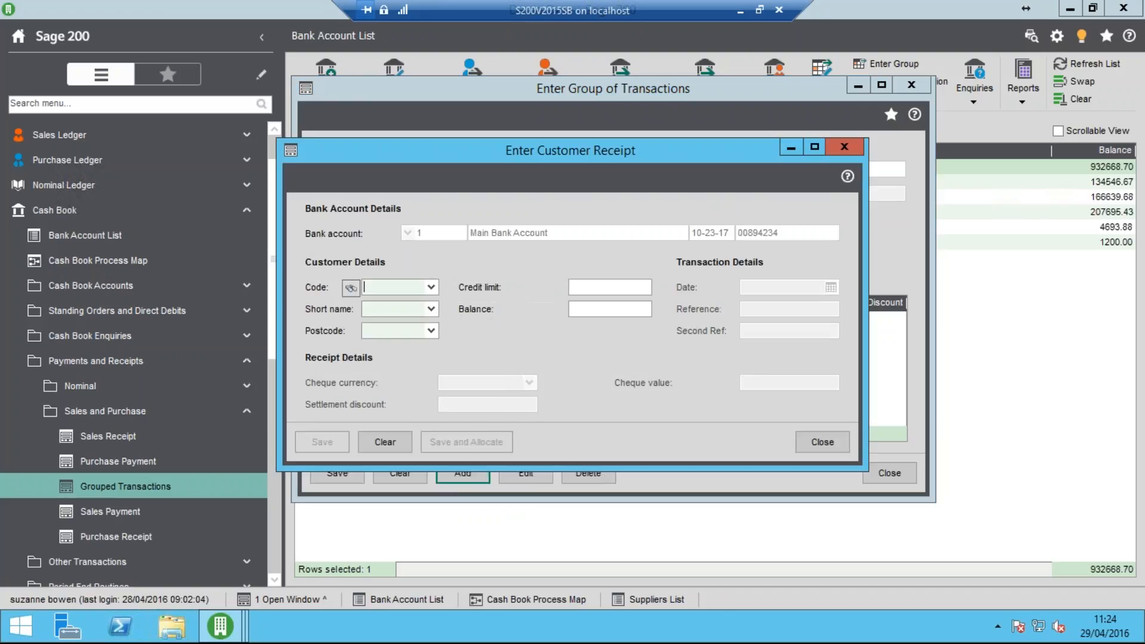
click(431, 288)
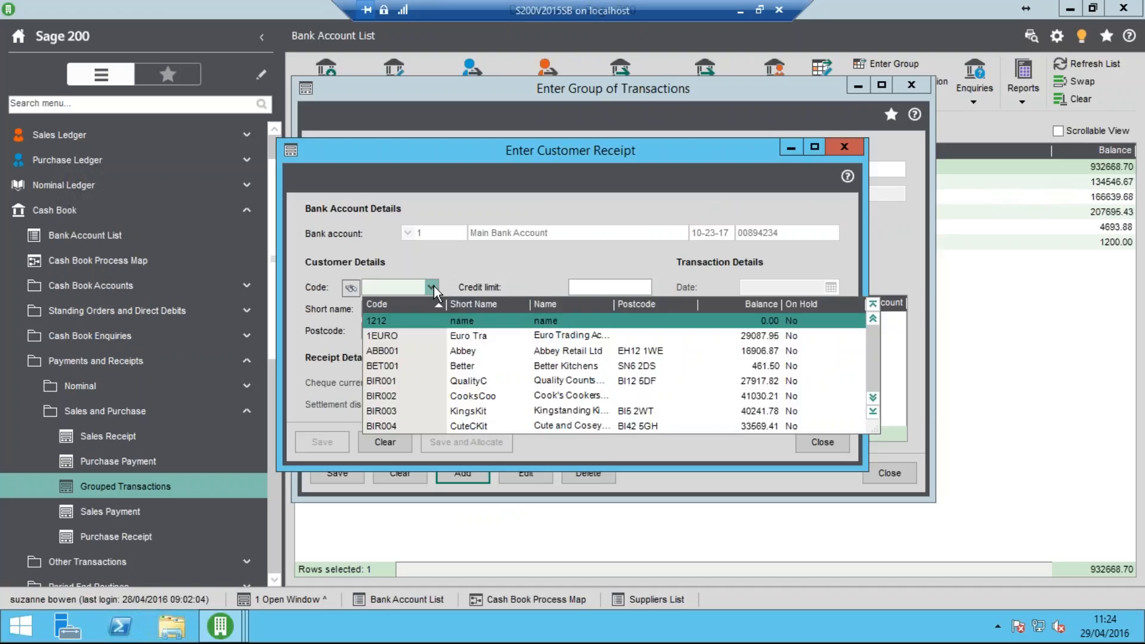
click(484, 356)
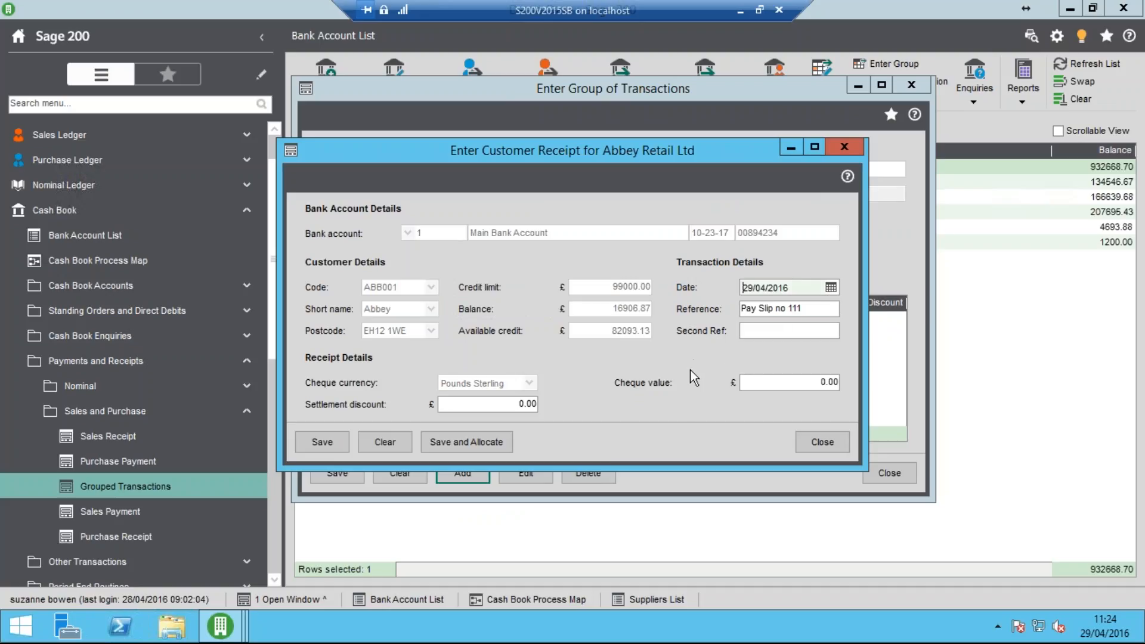
key(Tab)
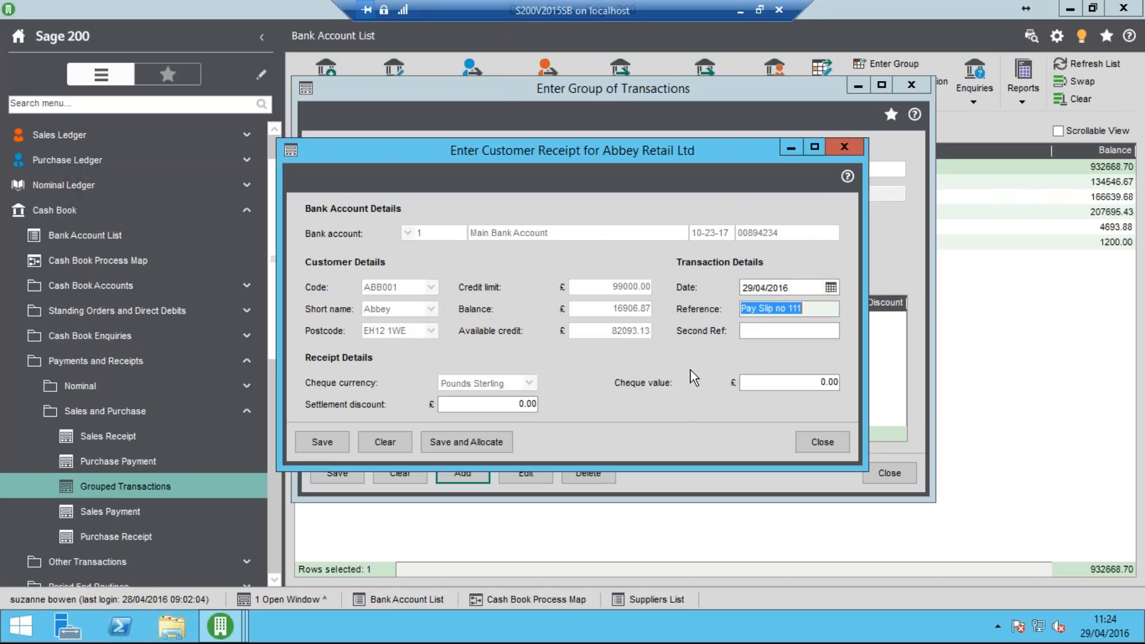
key(Tab)
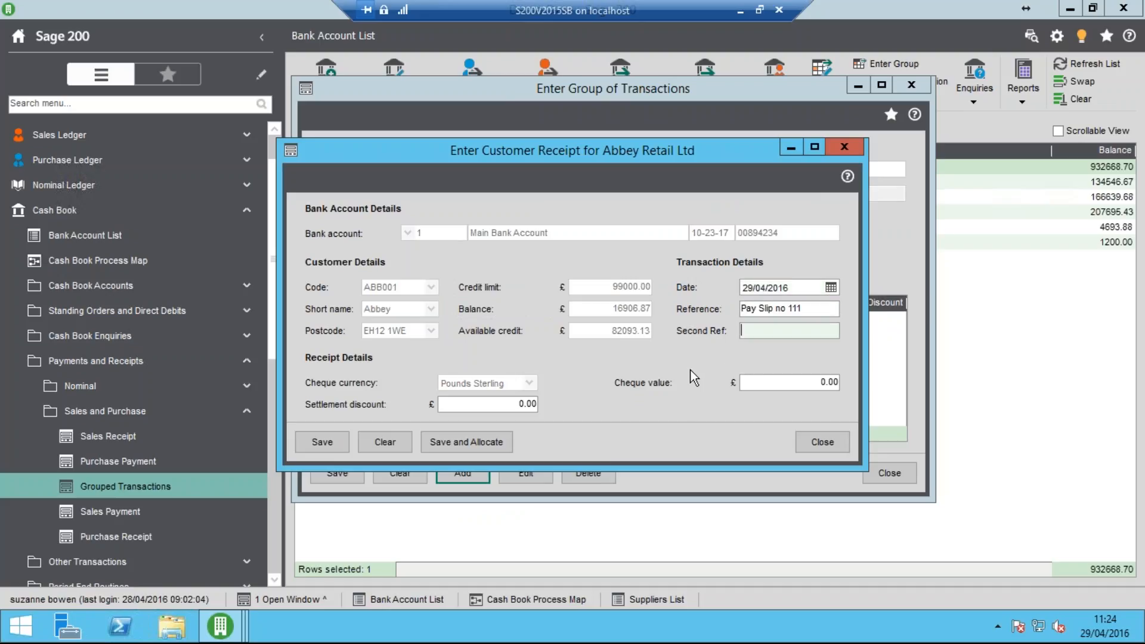
text(chq 123)
key(Tab)
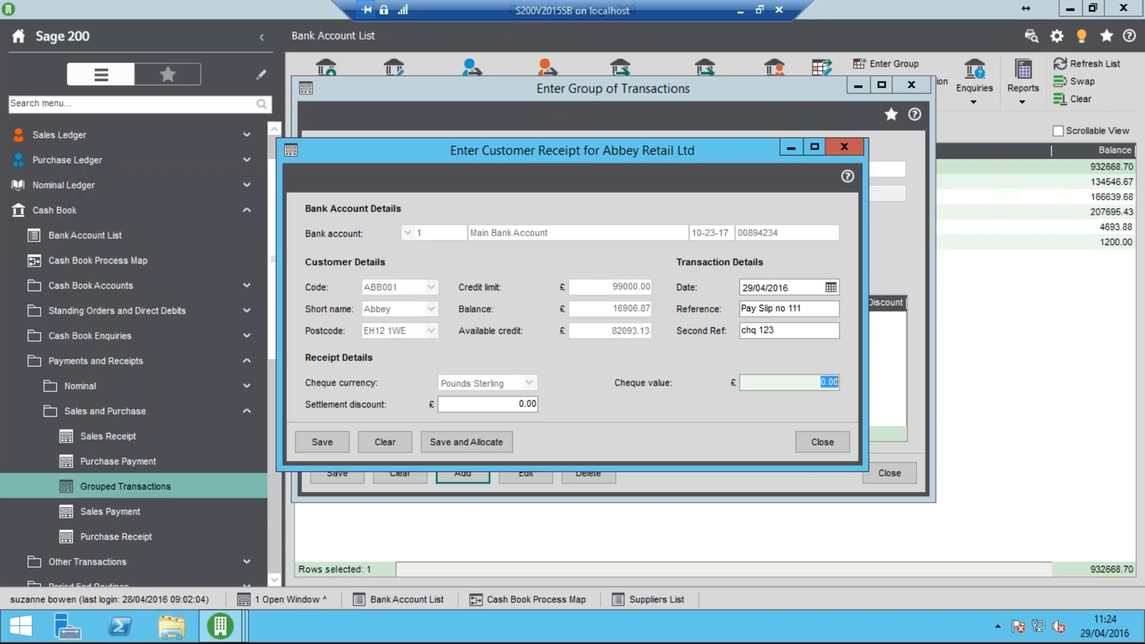
text(12000)
key(Tab)
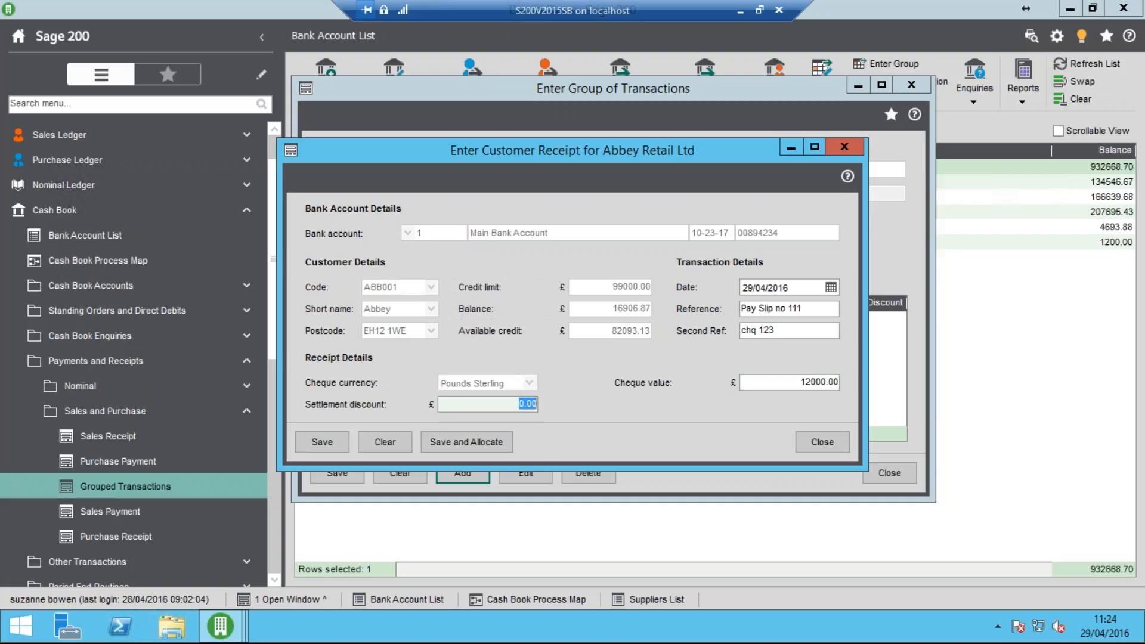
click(481, 439)
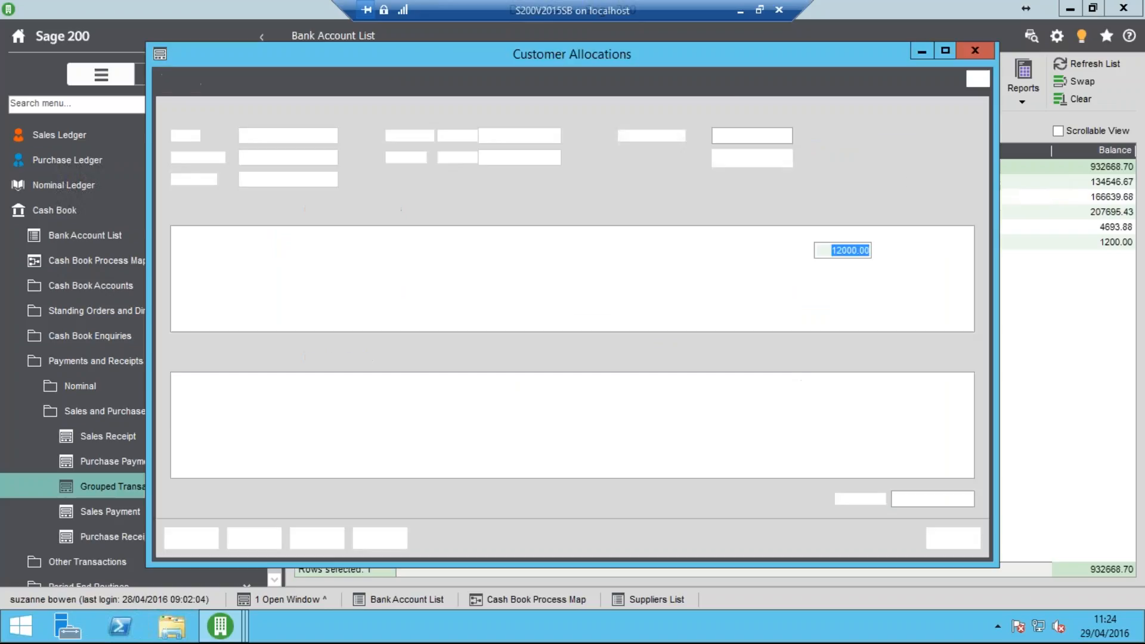
Auto-allocate Abbey Retail Ltd's 12000 receipt against its outstanding invoices and save the allocation
click(758, 163)
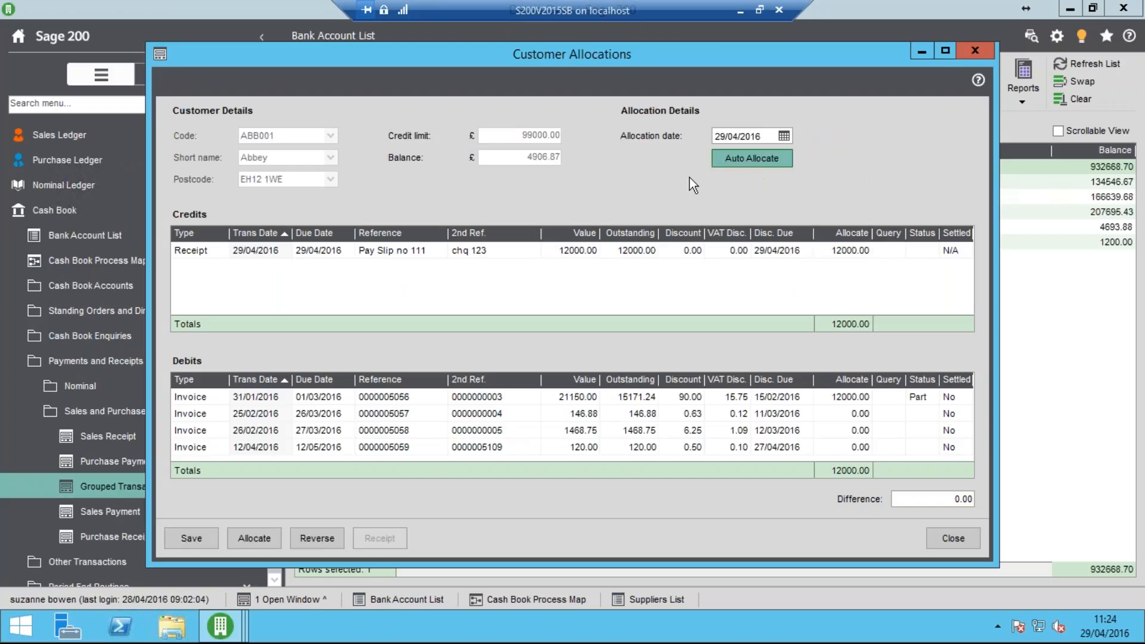
click(196, 539)
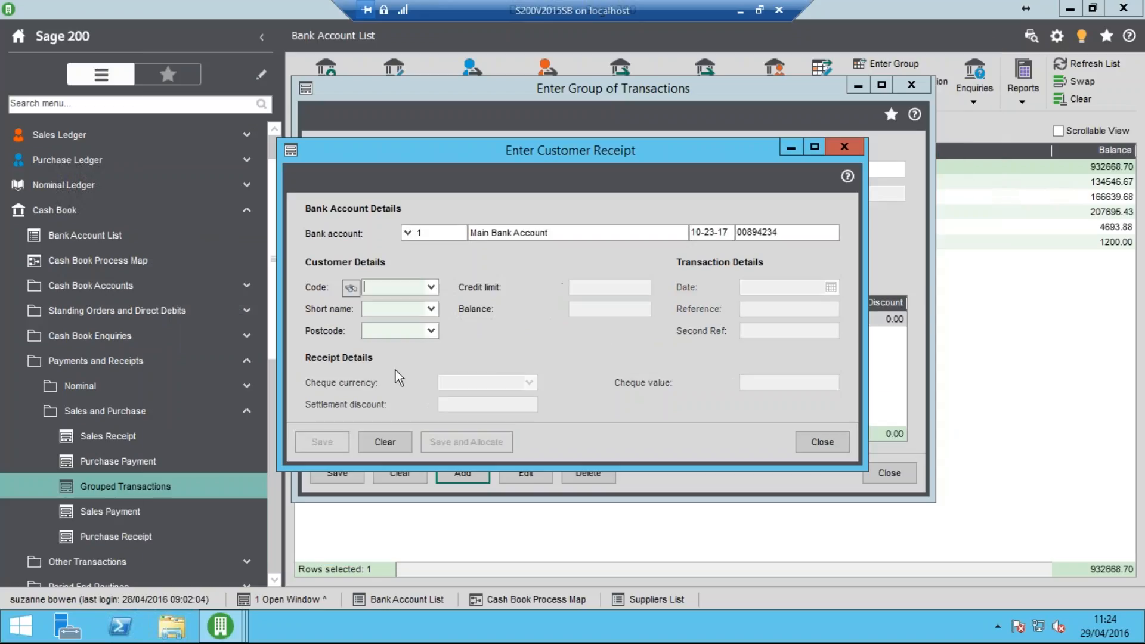
Add a customer receipt for Quality Counts Kitchens dated 28/03/2016, with second reference "chq 333" and cheque value 2500, and proceed to its allocation
click(433, 288)
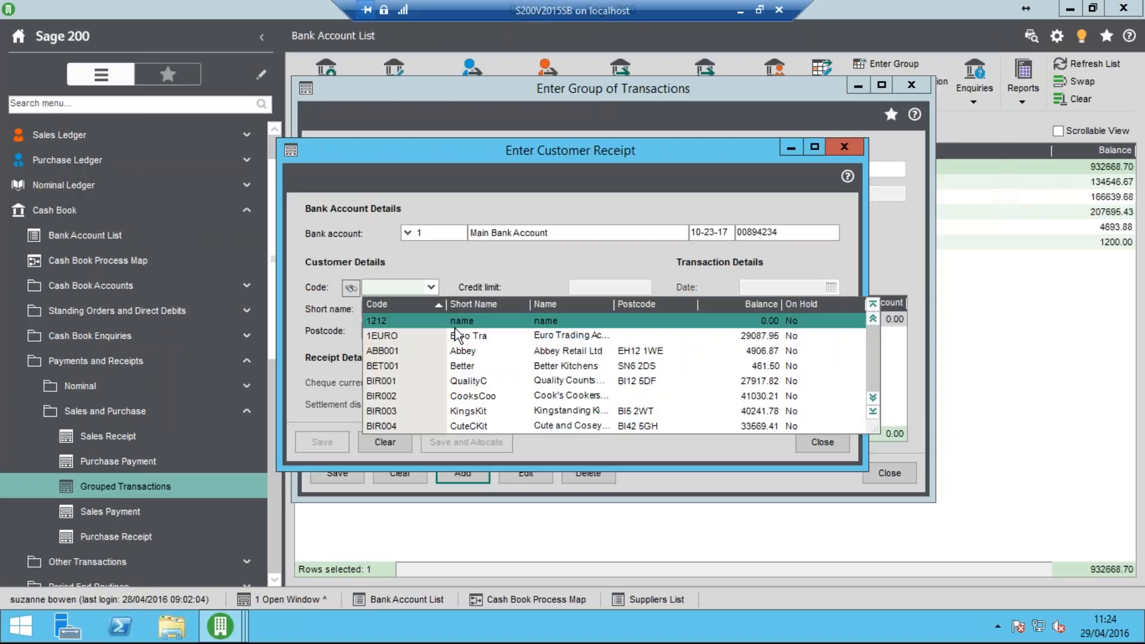
click(493, 384)
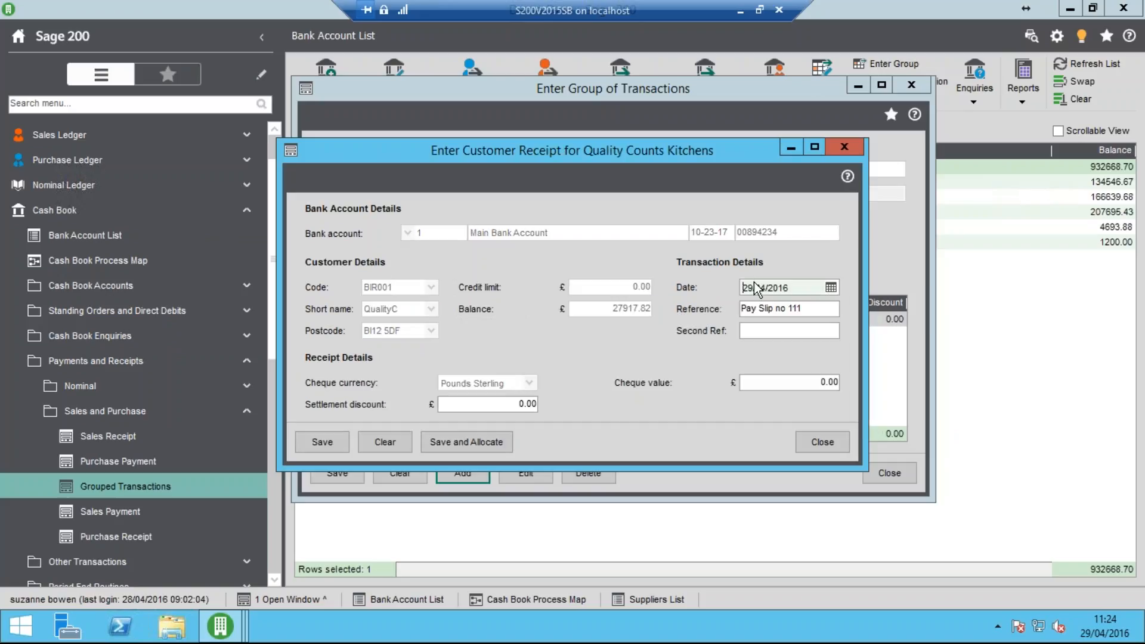
double_click(803, 292)
text(28/03/)
key(Tab)
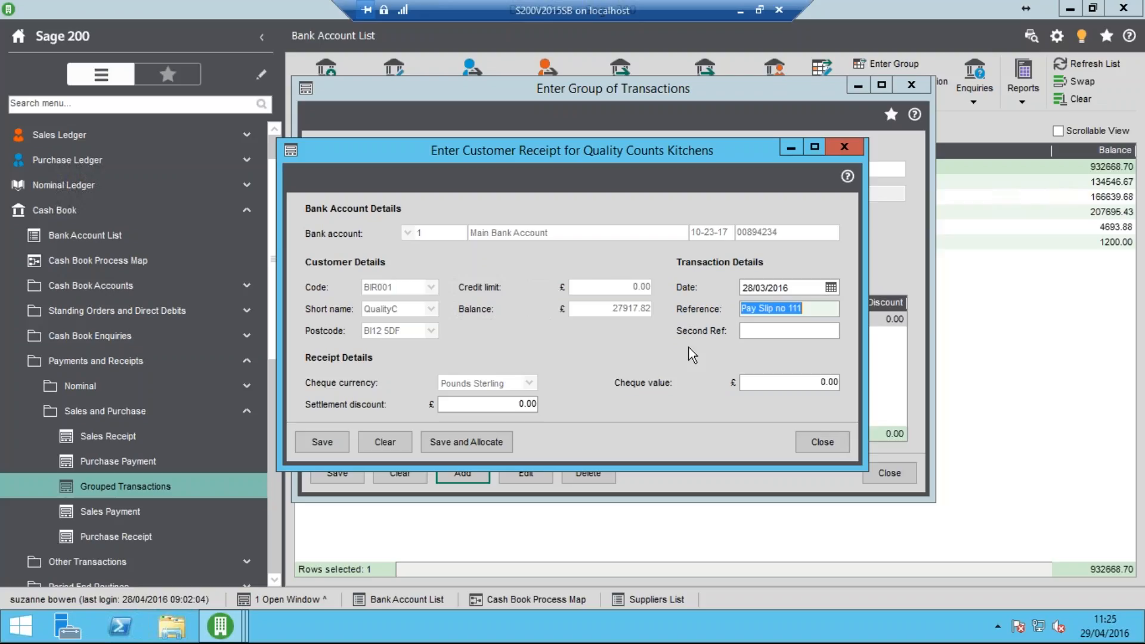
key(Tab)
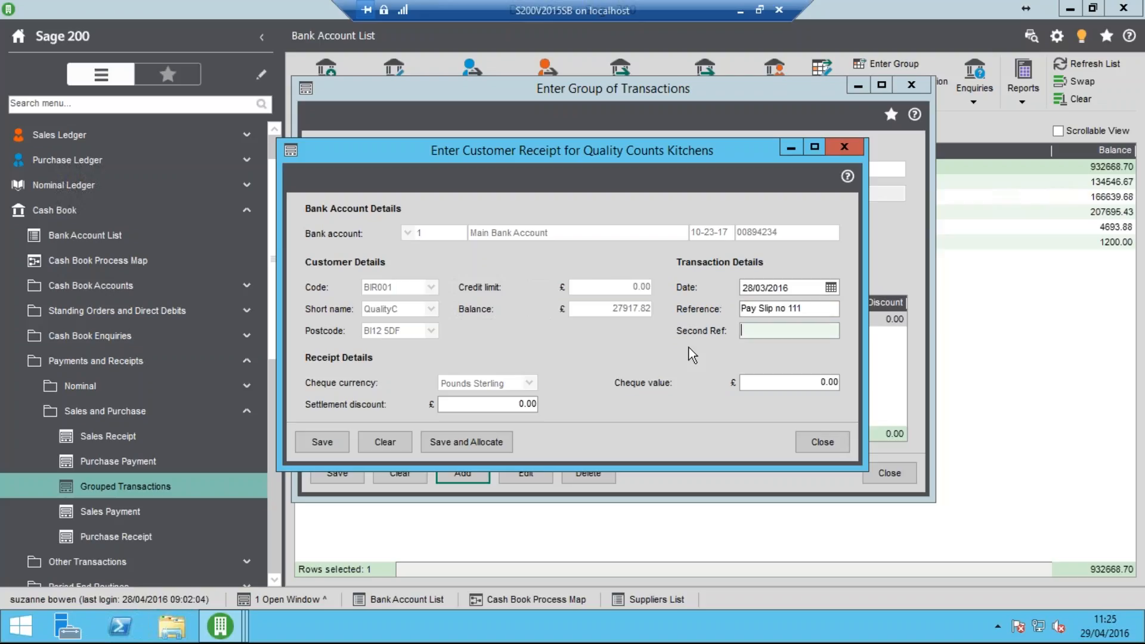
text(chq 333)
key(Tab)
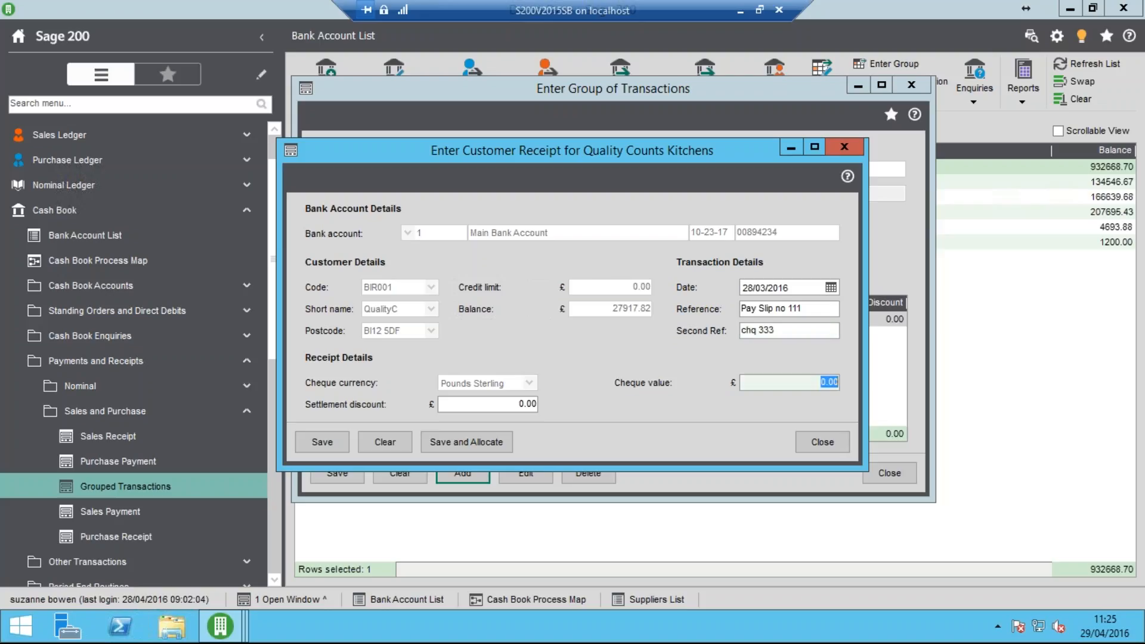
text(2500)
key(Tab)
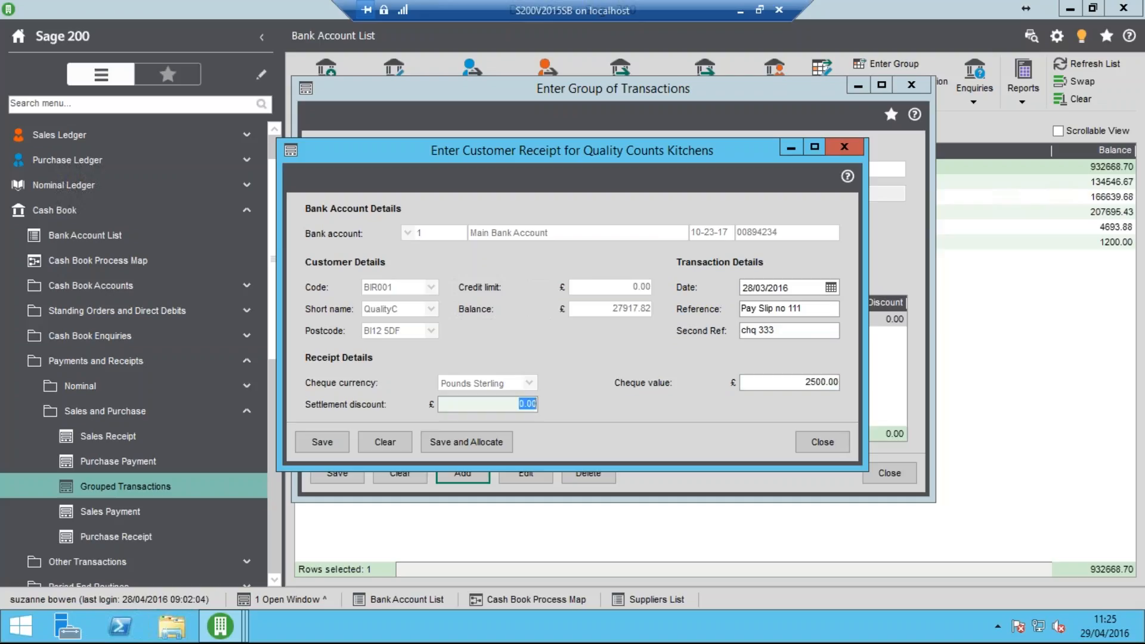
click(505, 441)
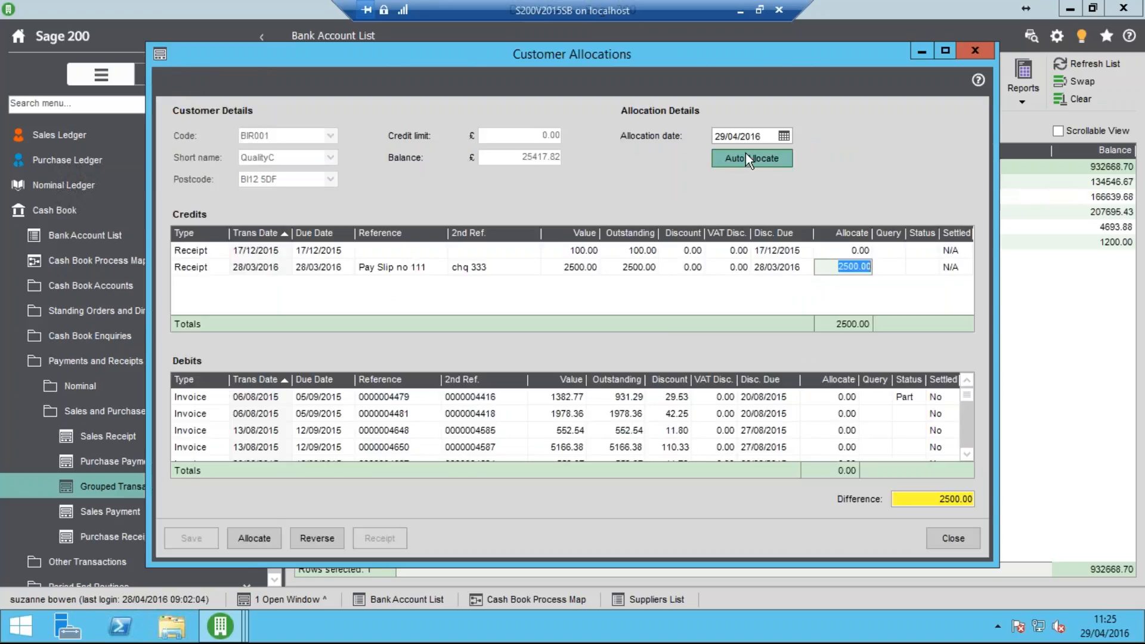
Auto-allocate the Quality Counts Kitchens credits, save the allocation and close the customer receipt form
click(746, 158)
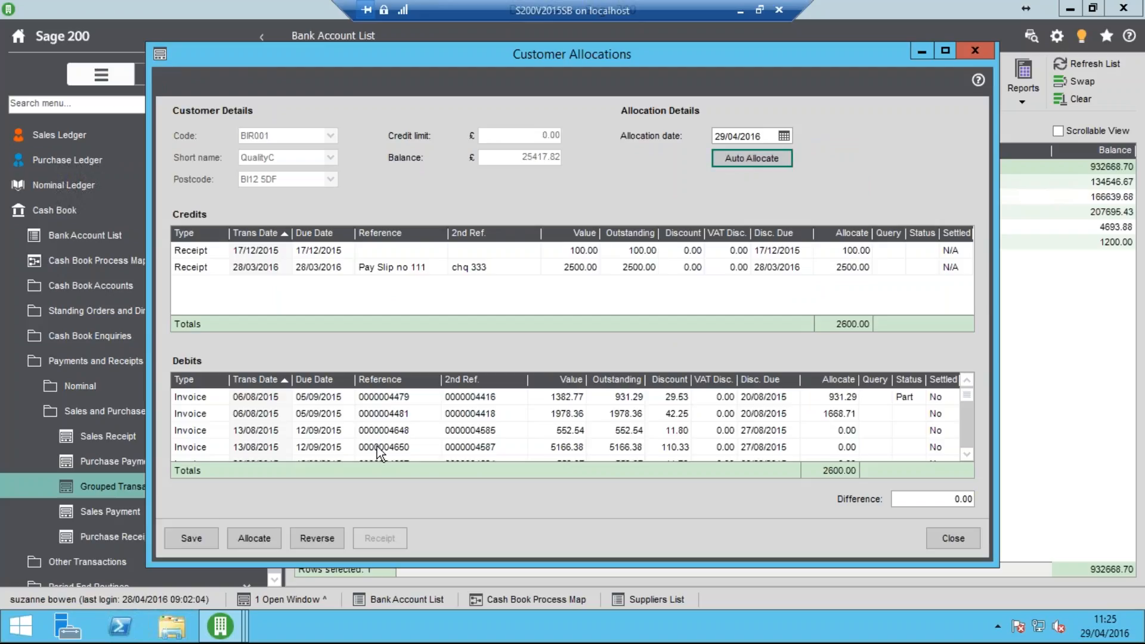
click(199, 532)
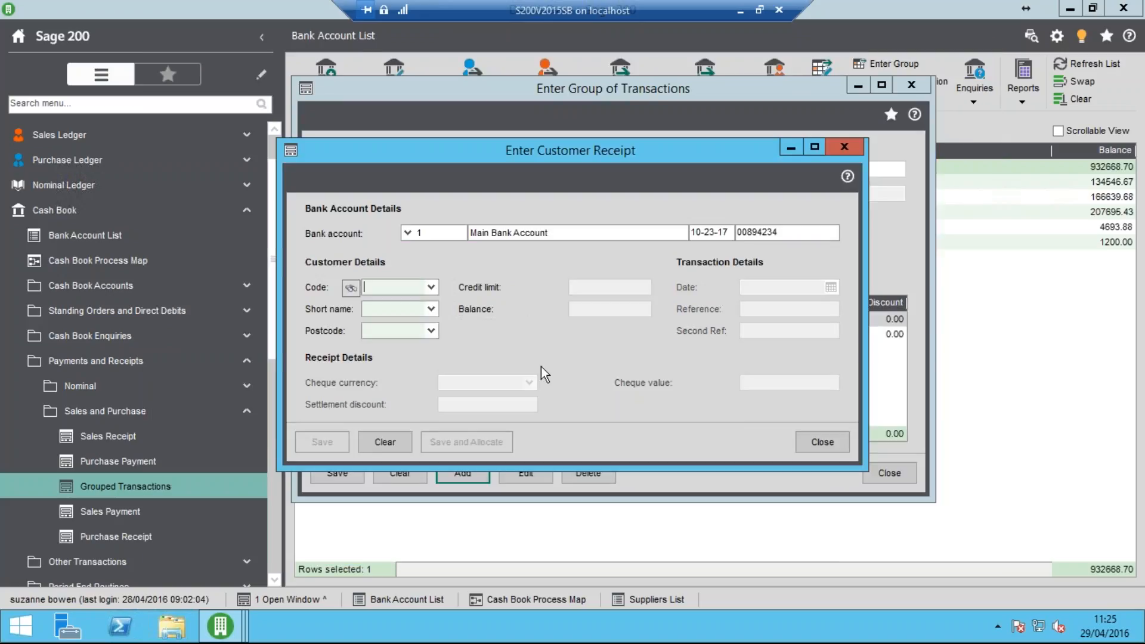
click(824, 442)
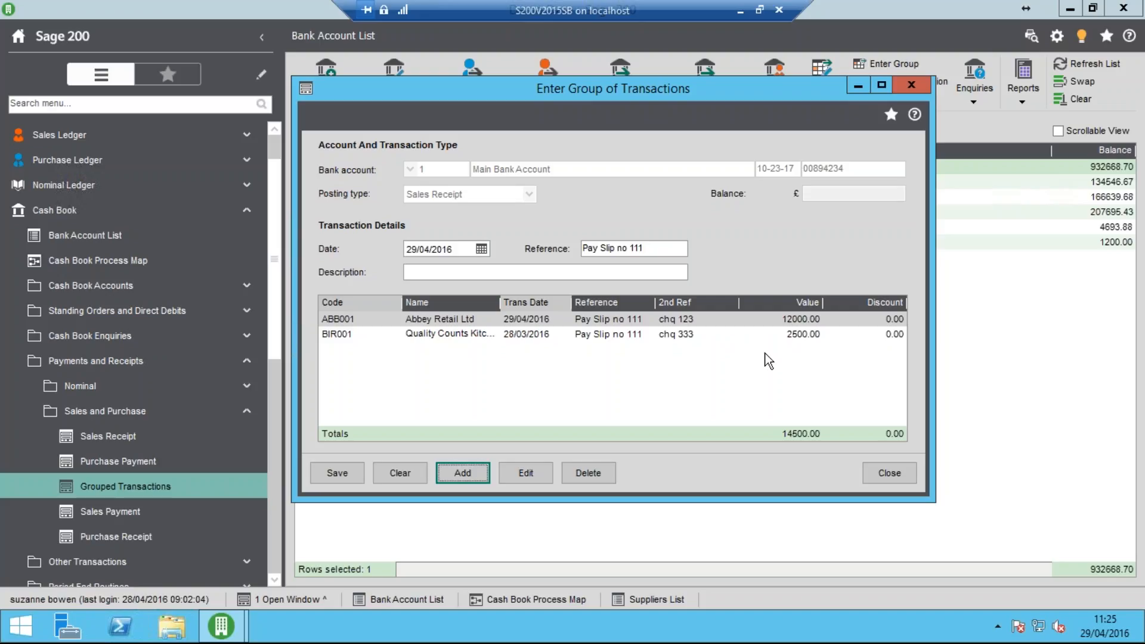
Save the group of sales receipts, then close the Cash Book Grouped Bank Transactions report and the group entry form
click(338, 474)
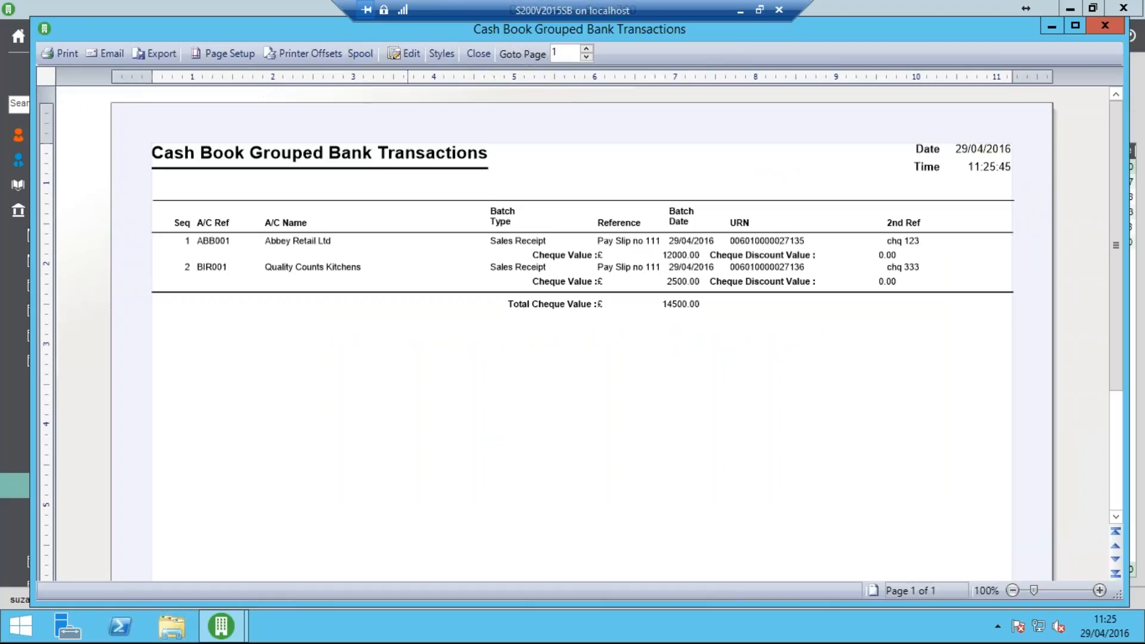
click(478, 54)
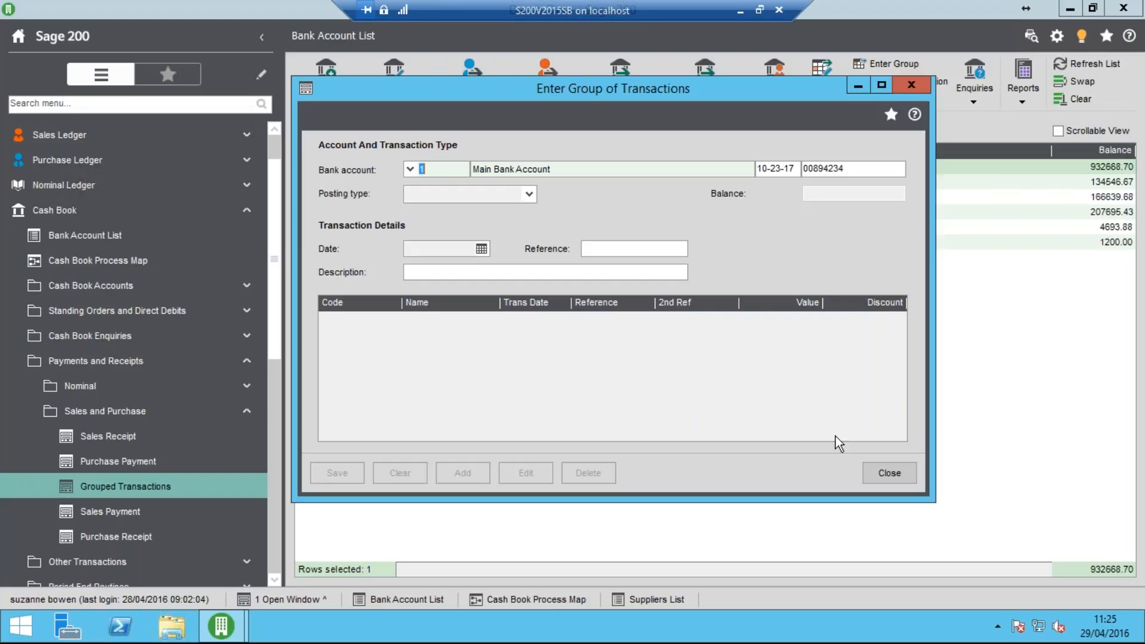
click(888, 478)
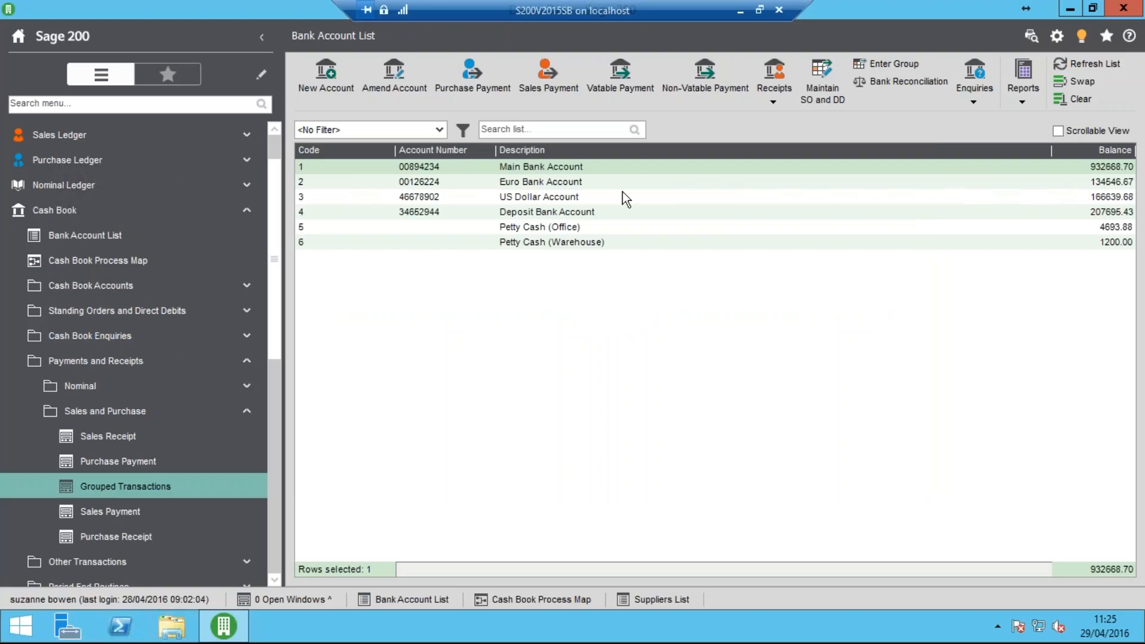
Examine the Trader Transaction drilldown of the "Pay Slip no 111" group receipt in the Main Bank Account's transaction enquiry, and close the enquiry
click(606, 170)
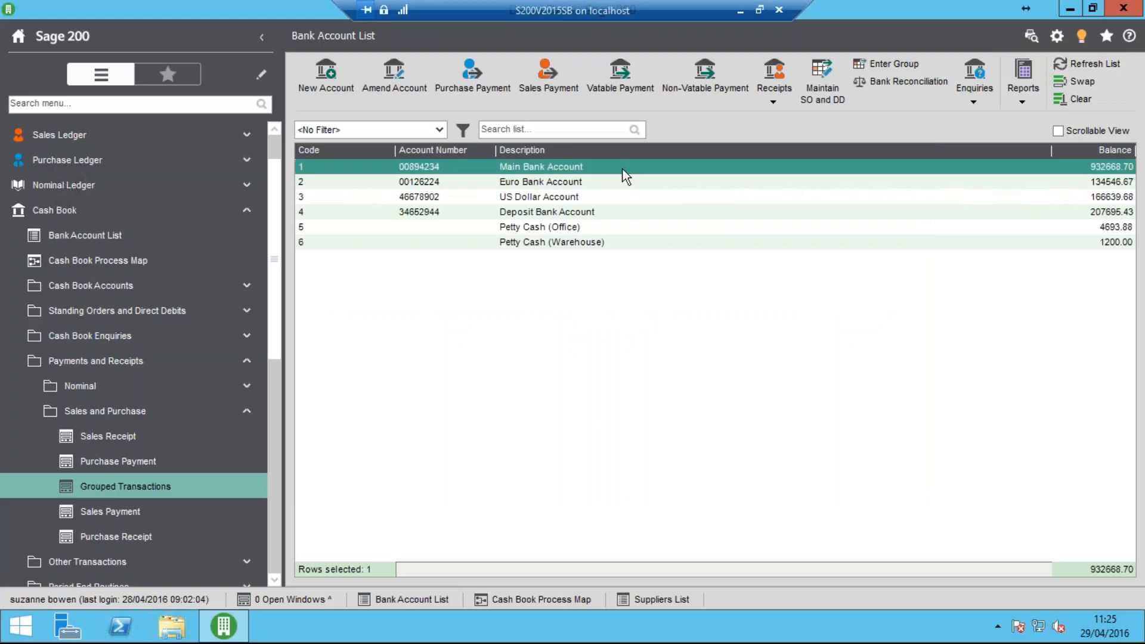
click(974, 94)
click(1000, 138)
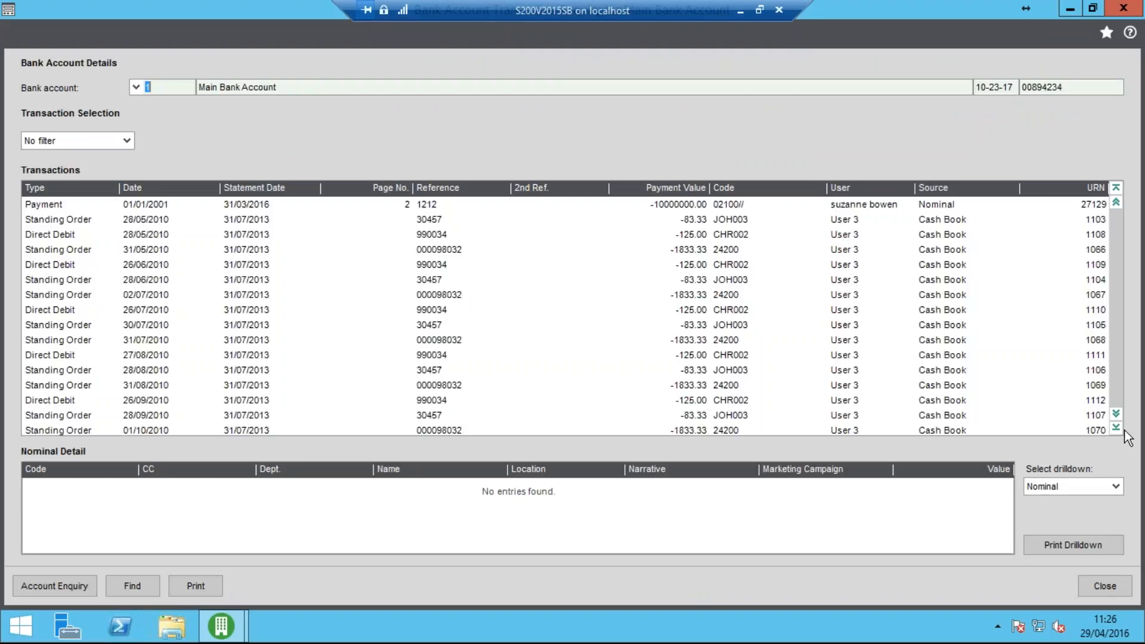
click(1117, 429)
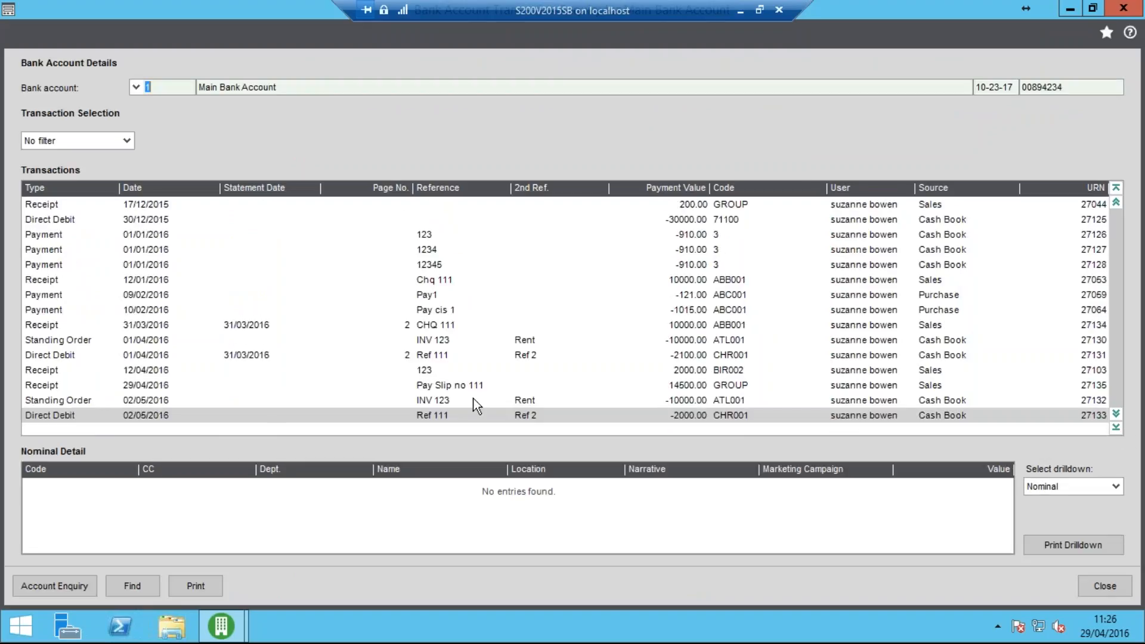
click(261, 387)
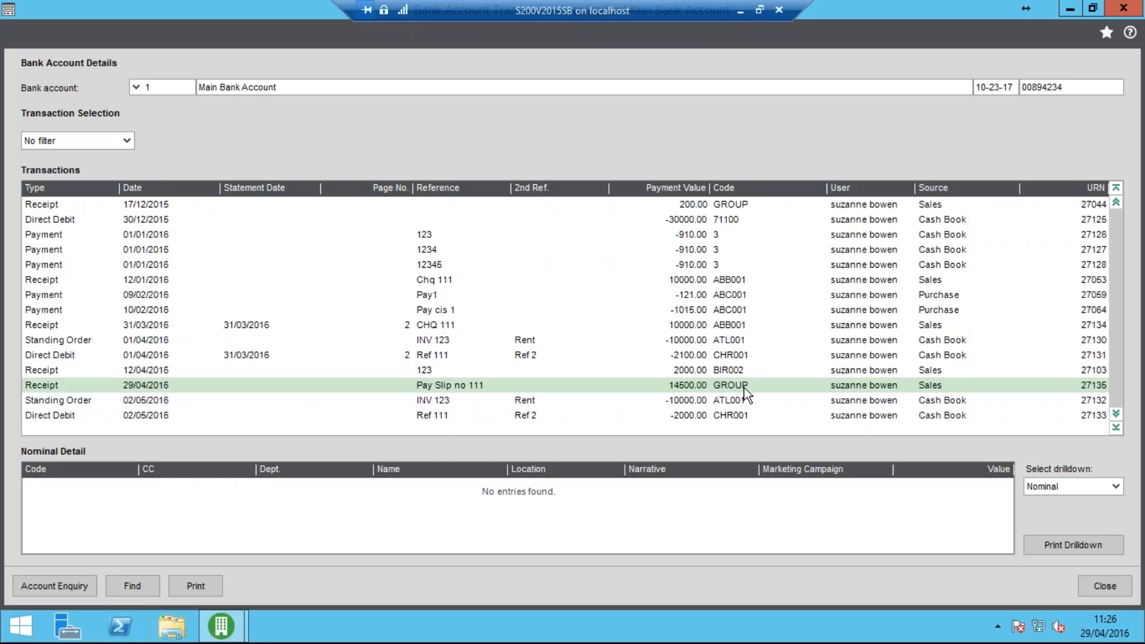
click(1111, 488)
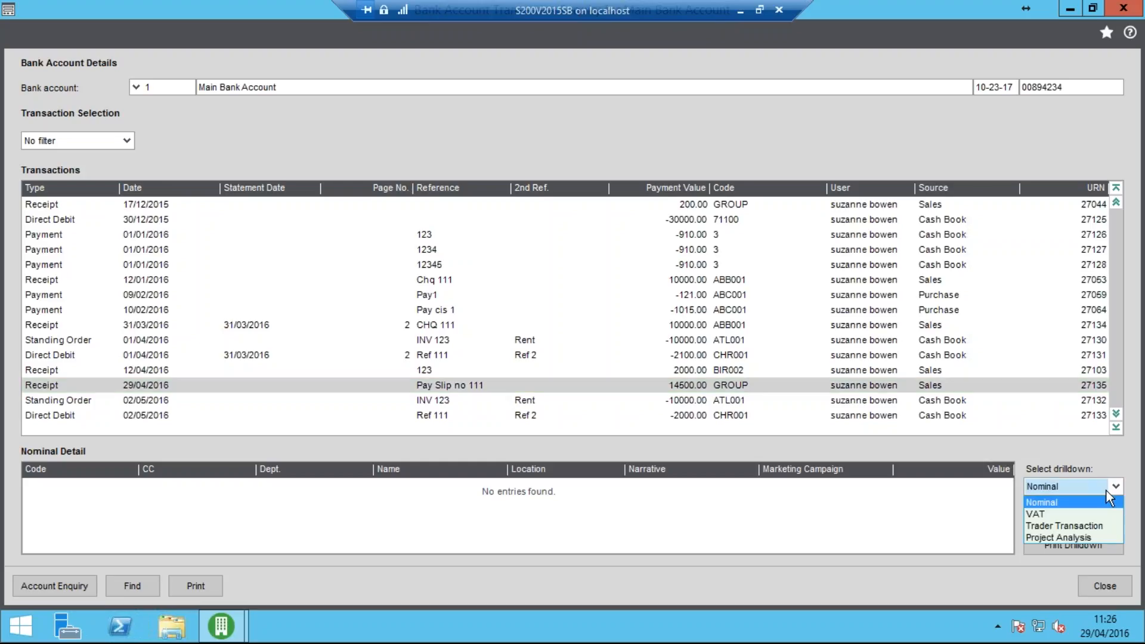
click(1093, 525)
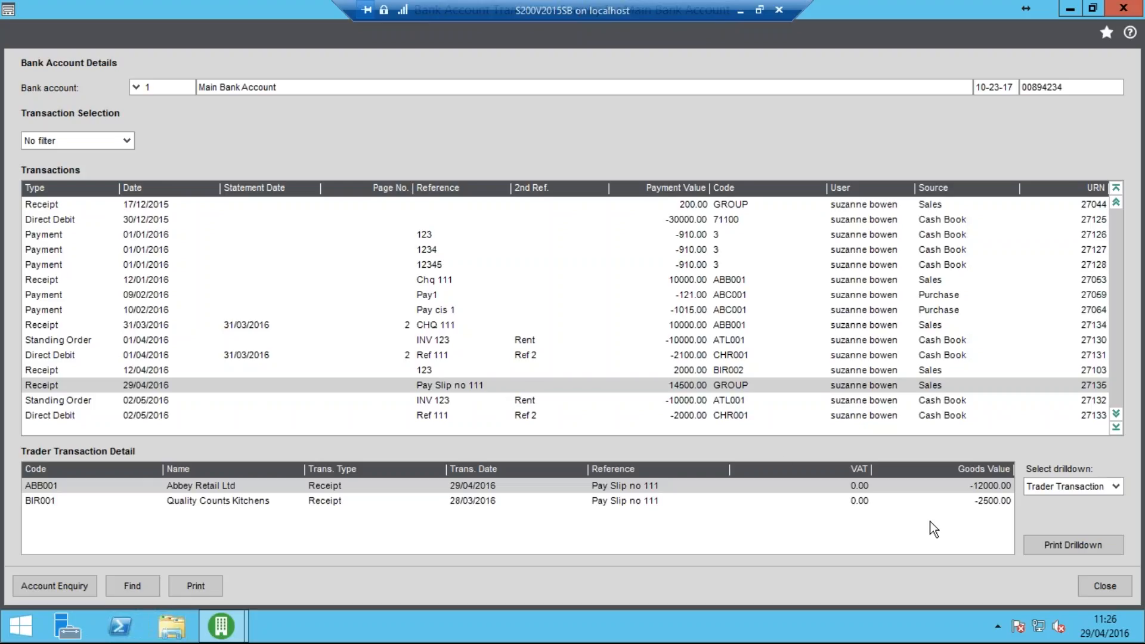
click(1089, 585)
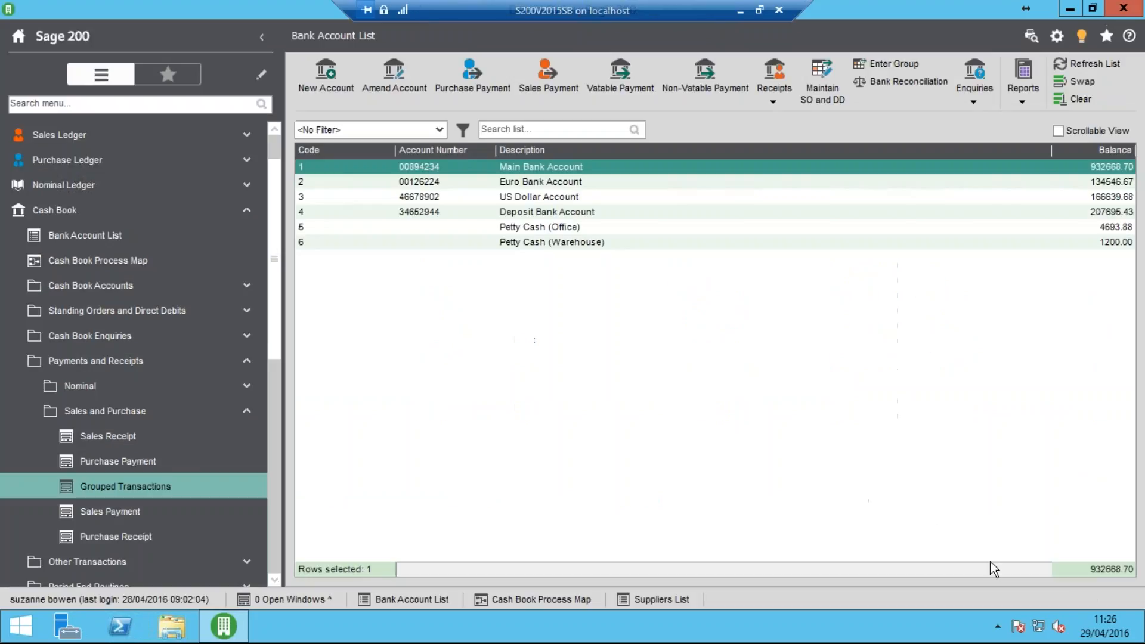
In Abbey Retail Ltd's customer transaction enquiry, include transactions that are not outstanding and select the "Pay Slip no 111" receipt
click(167, 135)
click(123, 185)
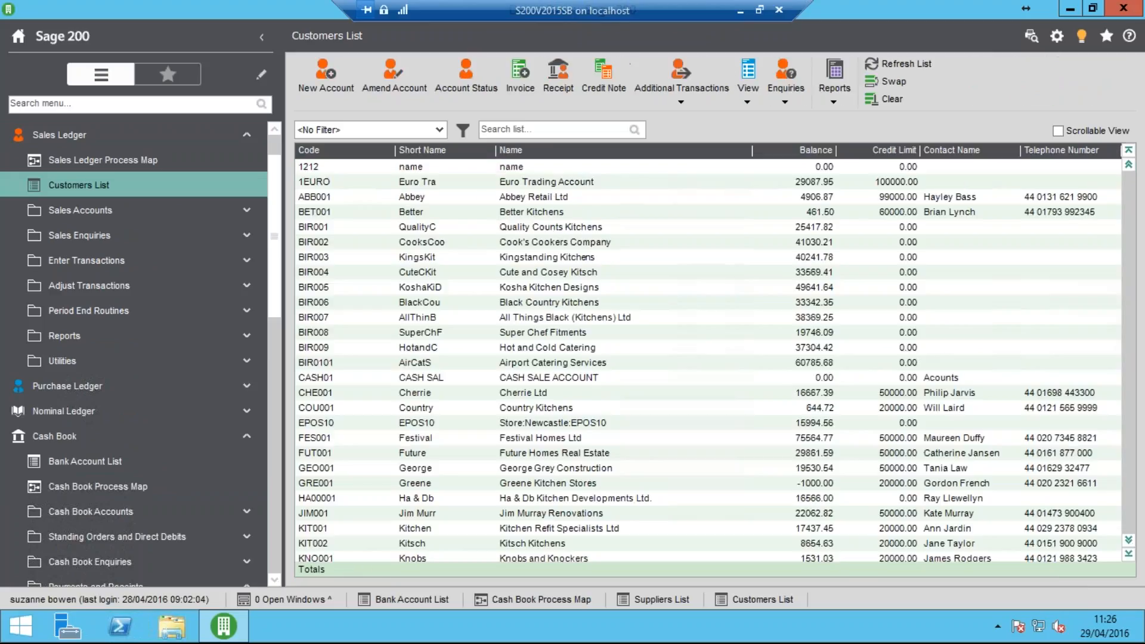
click(449, 198)
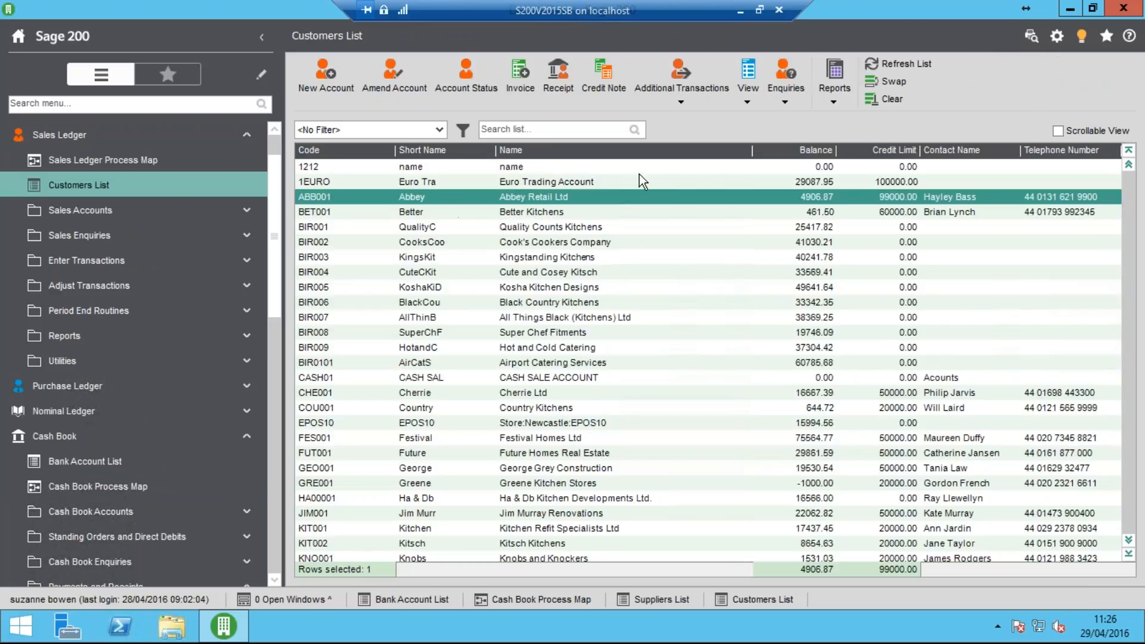
click(786, 103)
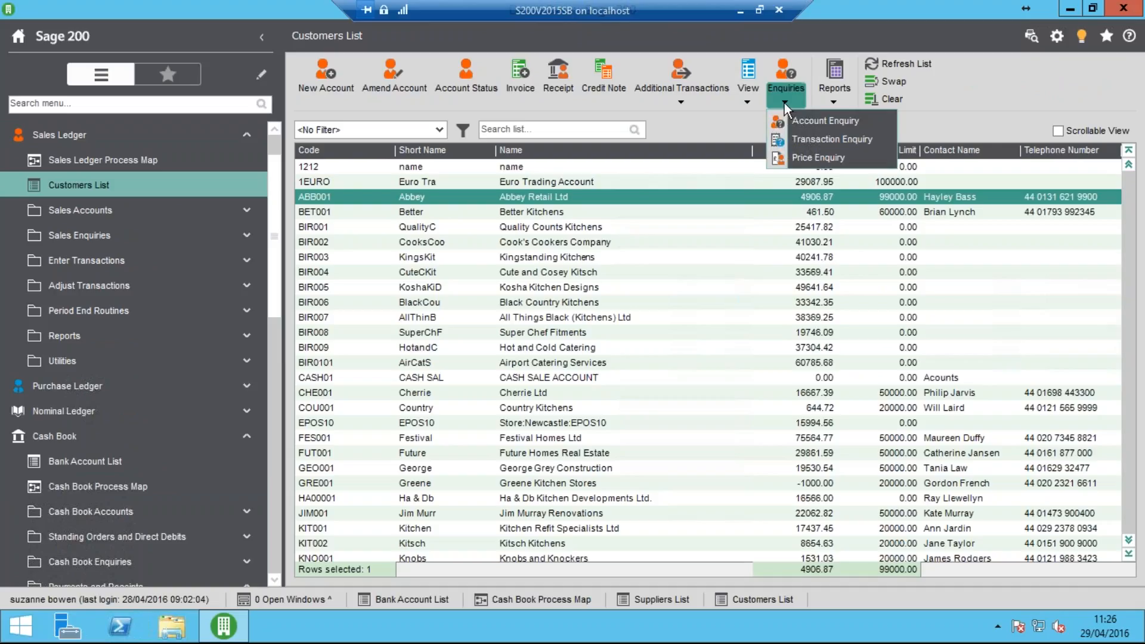
click(808, 135)
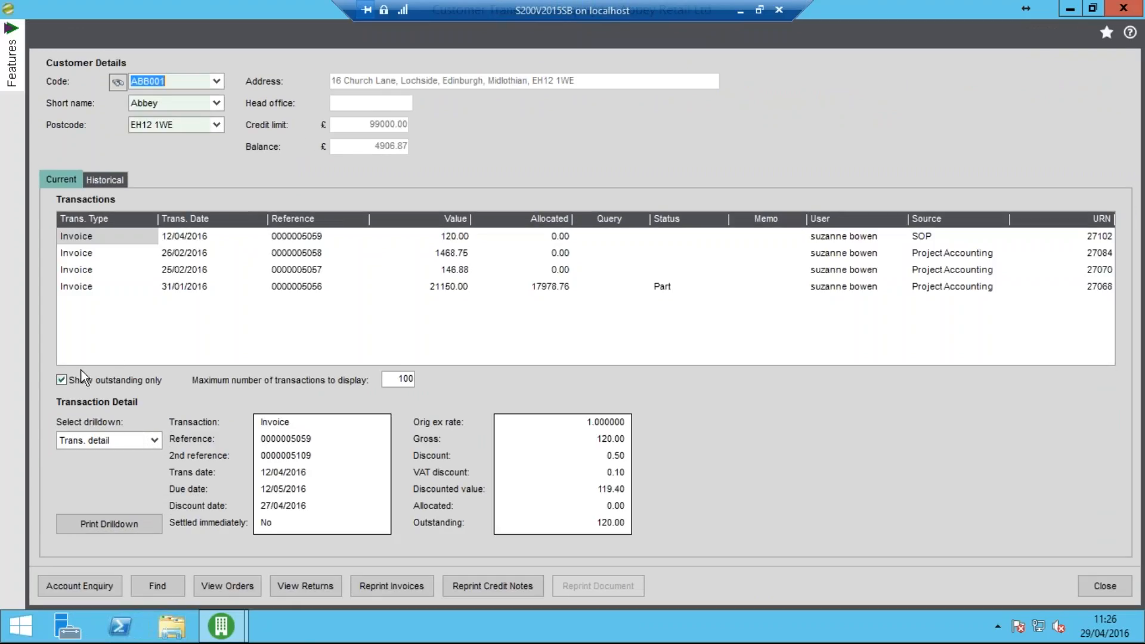
click(62, 380)
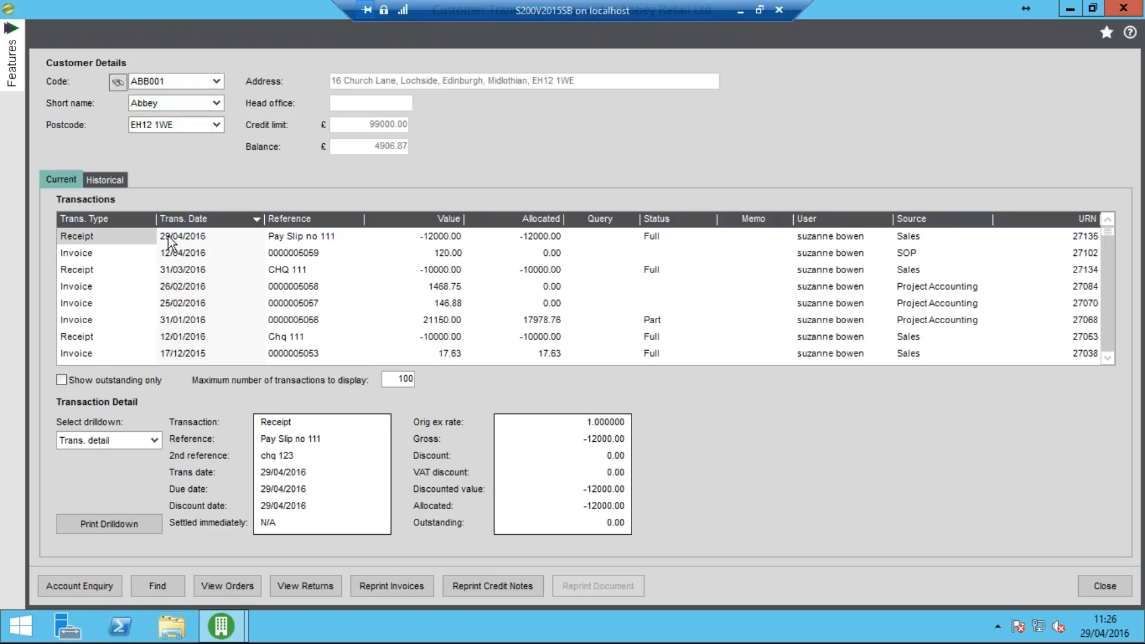
click(250, 240)
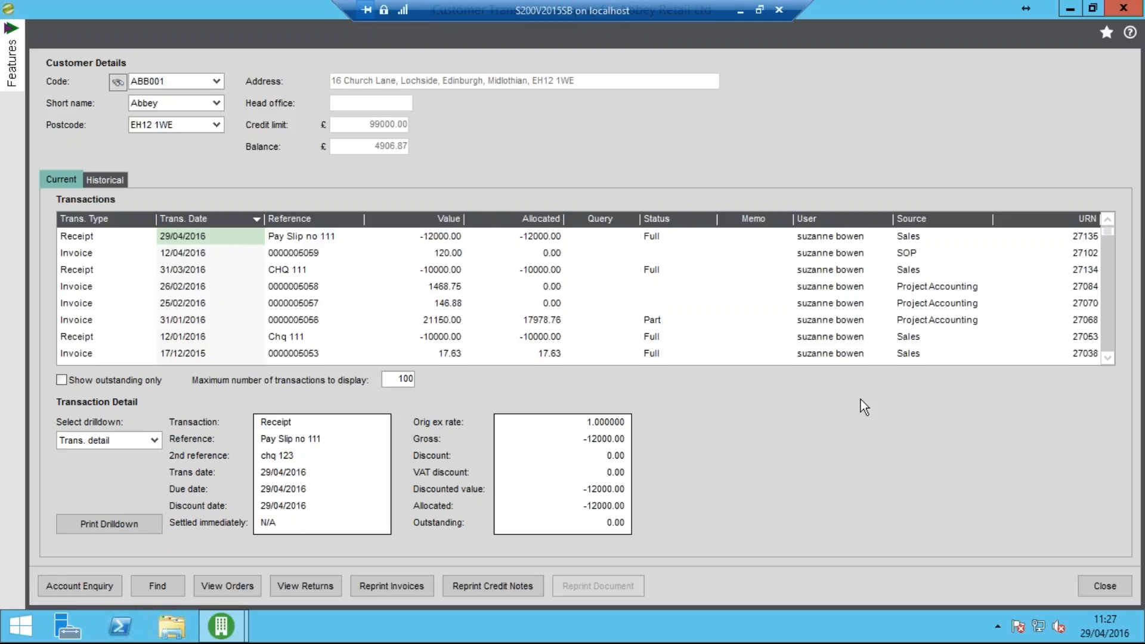
Close Abbey Retail Ltd's customer transaction enquiry and return to the Cash Book's Bank Account List
click(1101, 587)
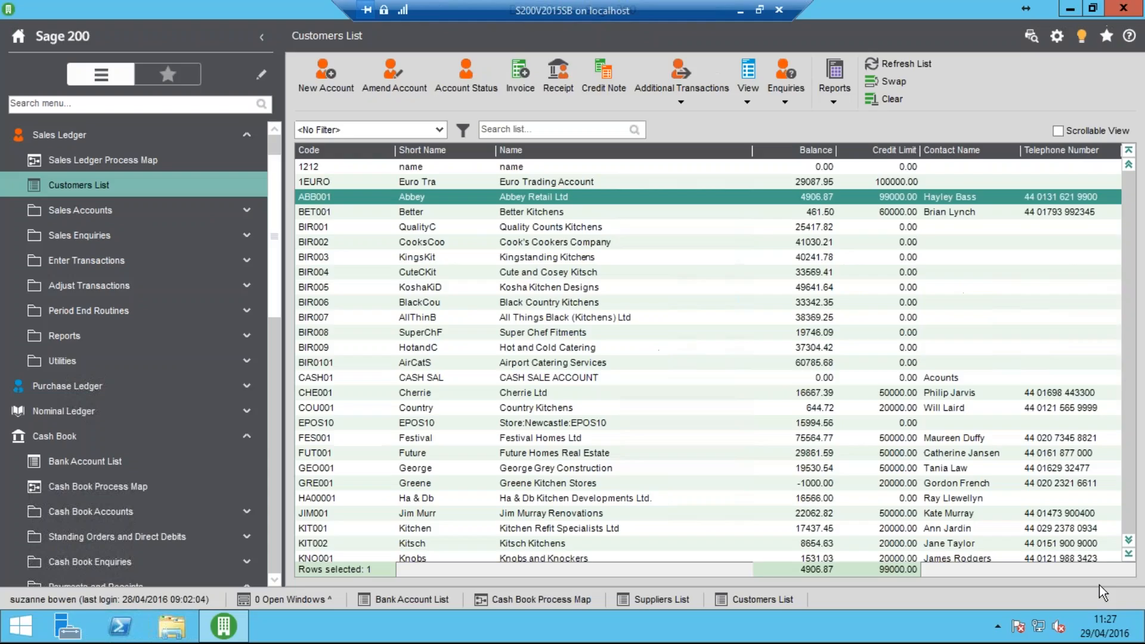
click(237, 138)
click(160, 239)
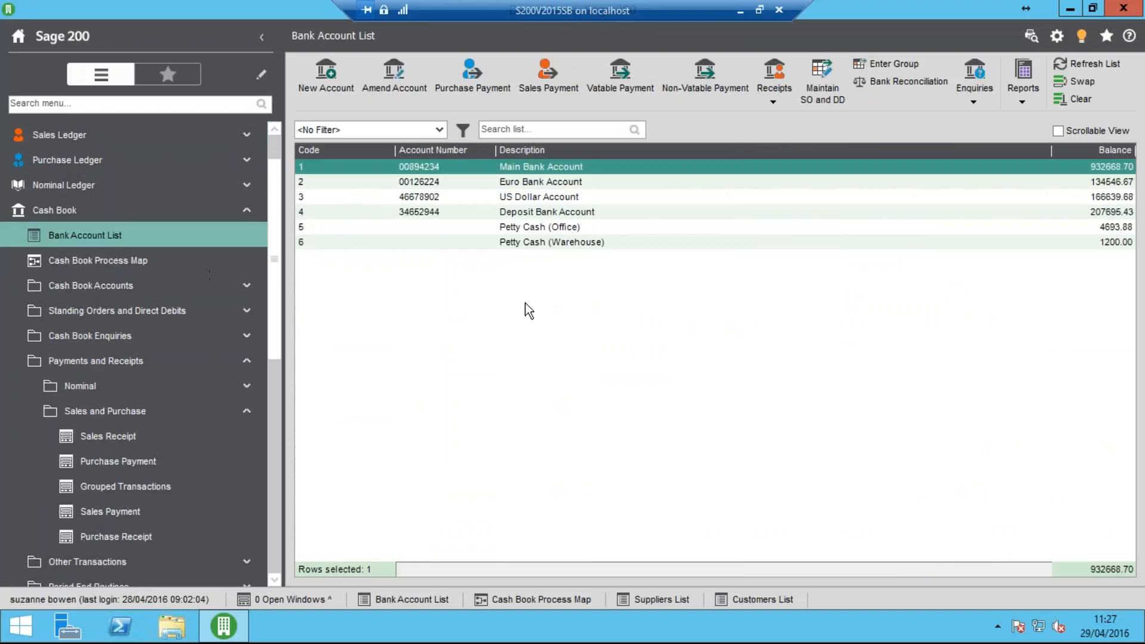
click(227, 362)
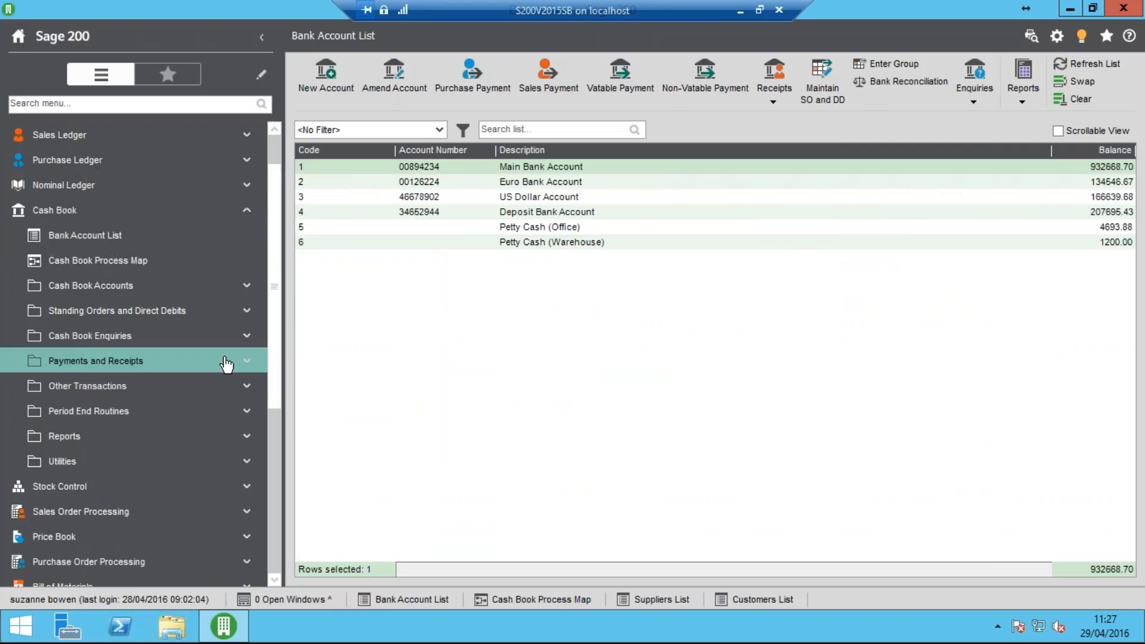
click(144, 392)
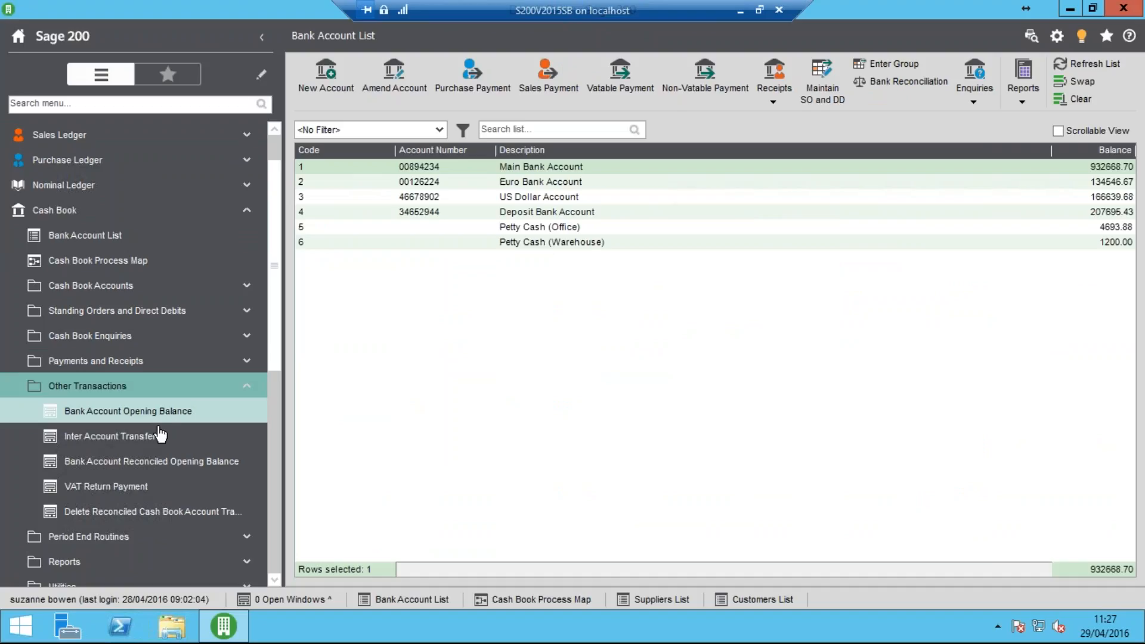
click(127, 444)
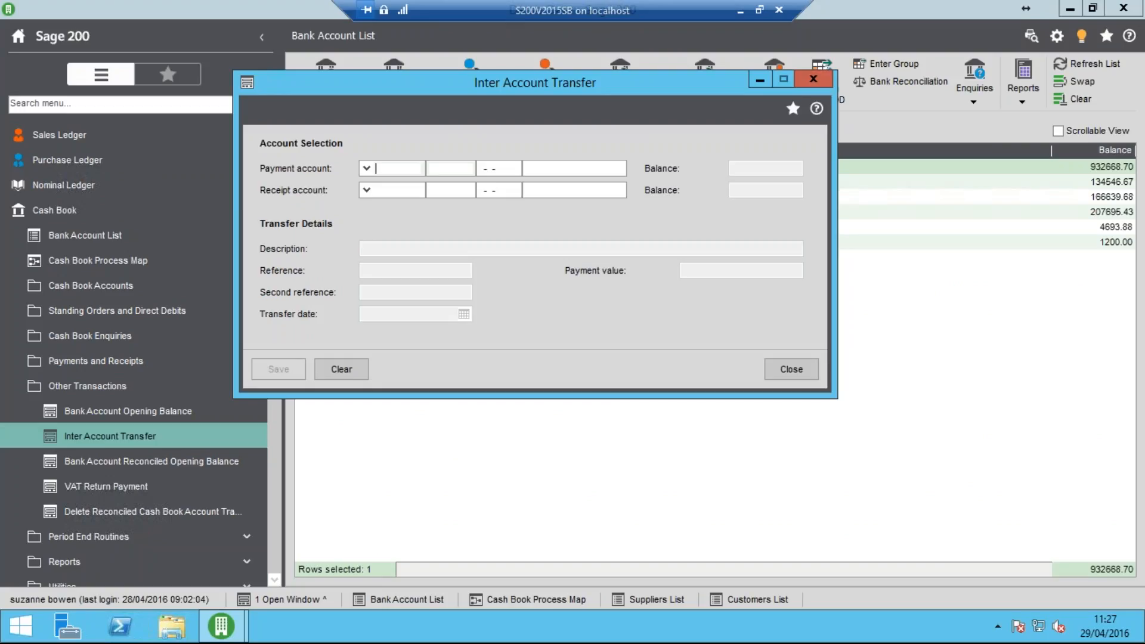
click(777, 367)
Start a nominal non-vatable payment from the Main Bank Account and begin its first nominal transaction line
click(176, 365)
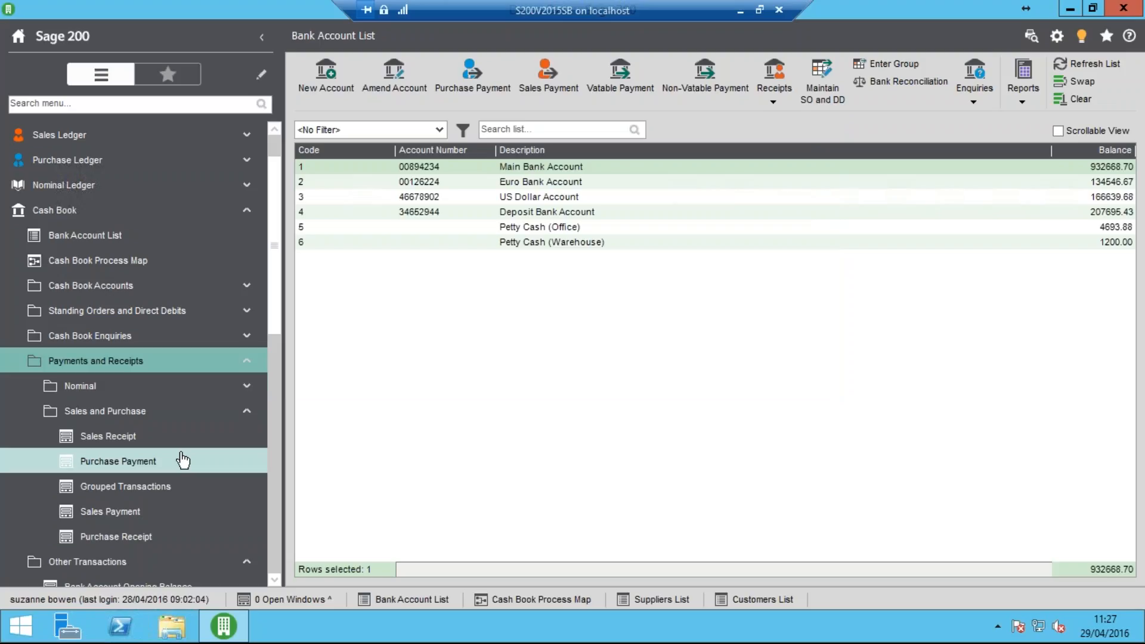
click(149, 417)
click(136, 397)
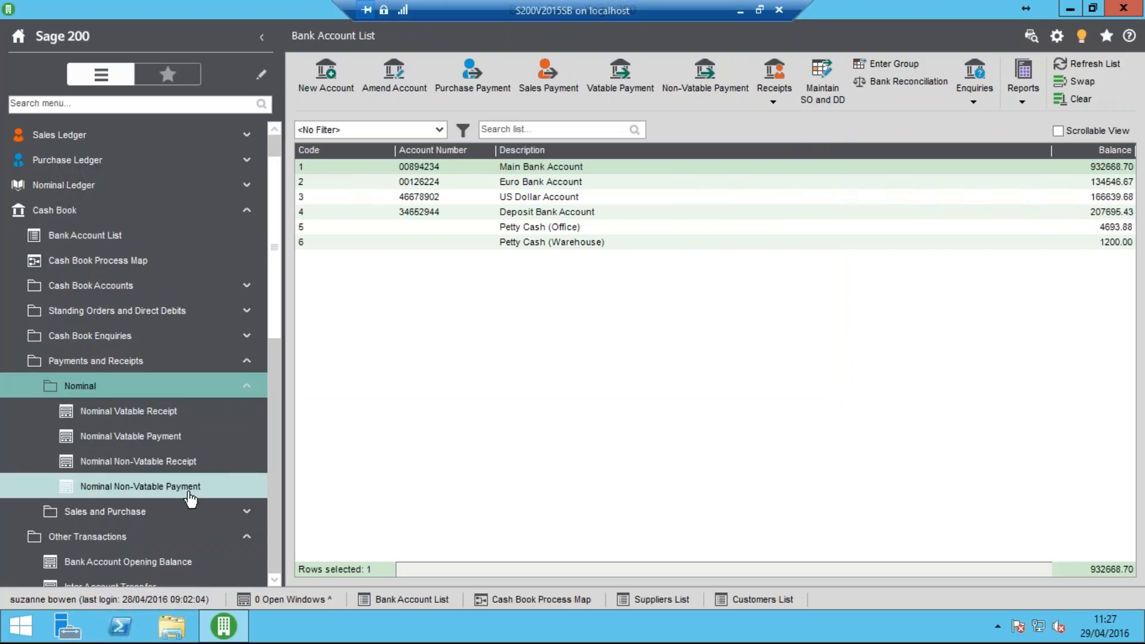
click(190, 495)
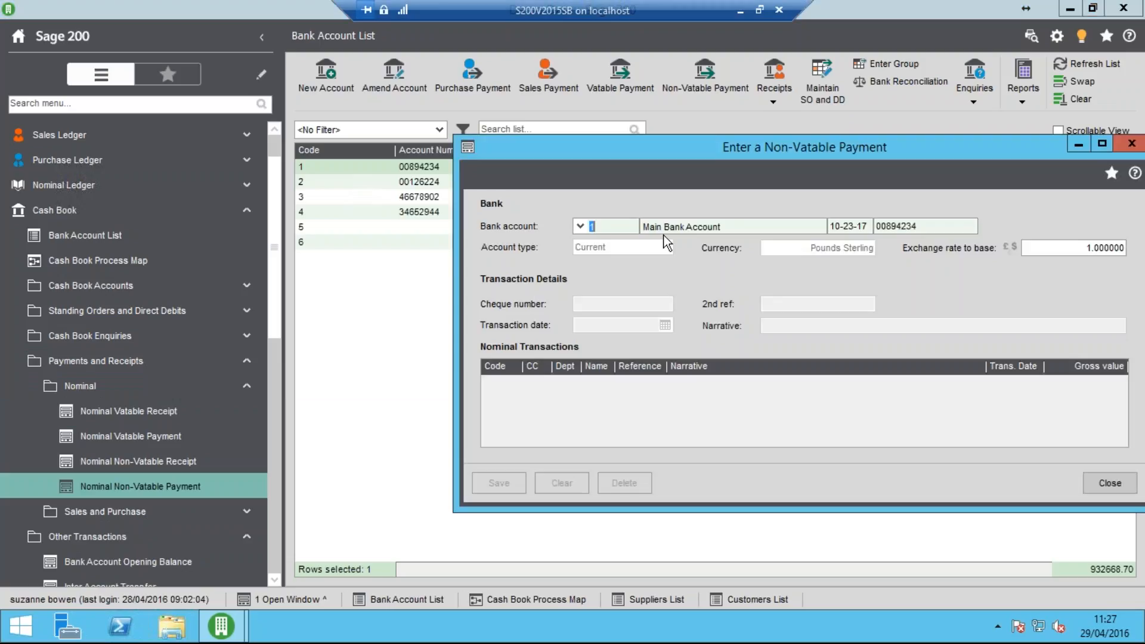
key(Tab)
click(497, 388)
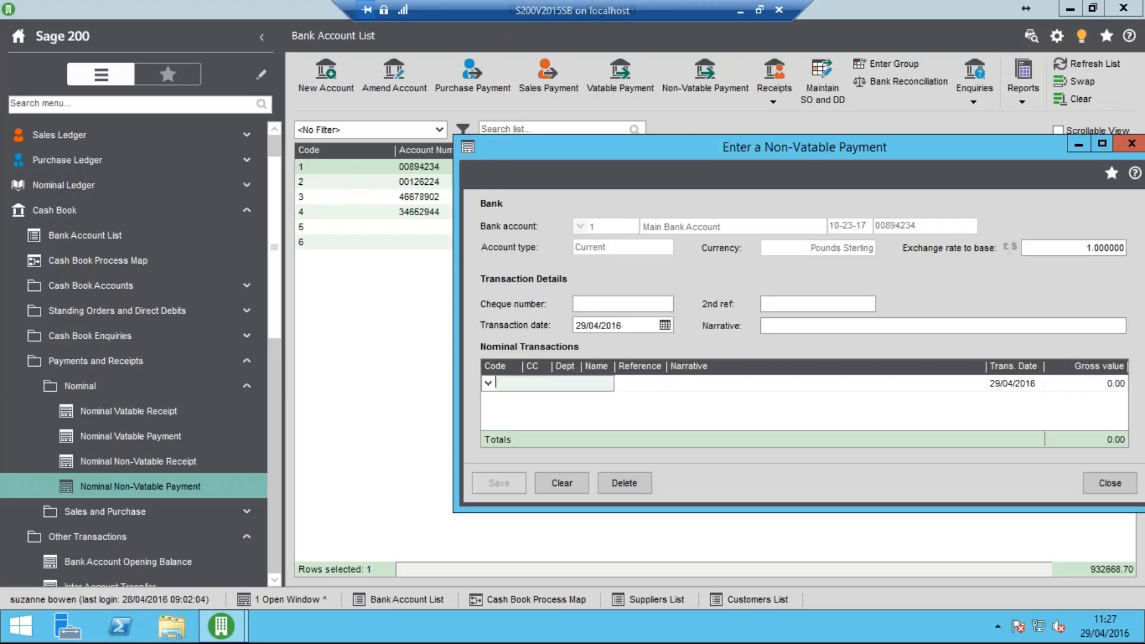
Choose nominal code 16901, Petty Cash - Office, for the payment line, and close the payment form without saving
click(488, 384)
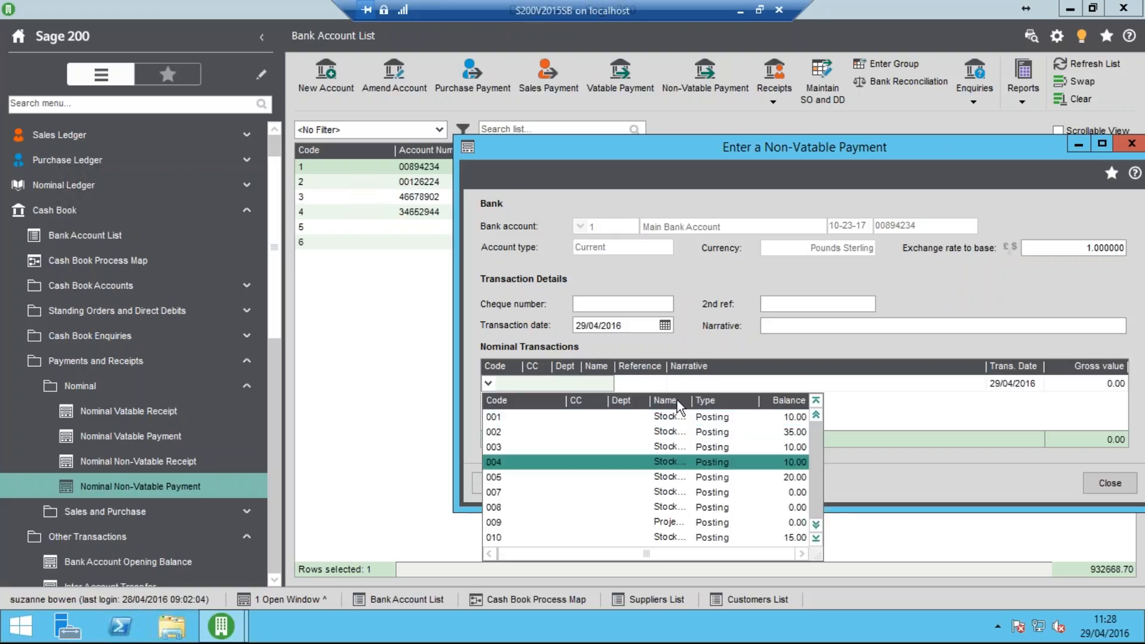
drag(692, 400, 738, 401)
click(817, 523)
click(816, 524)
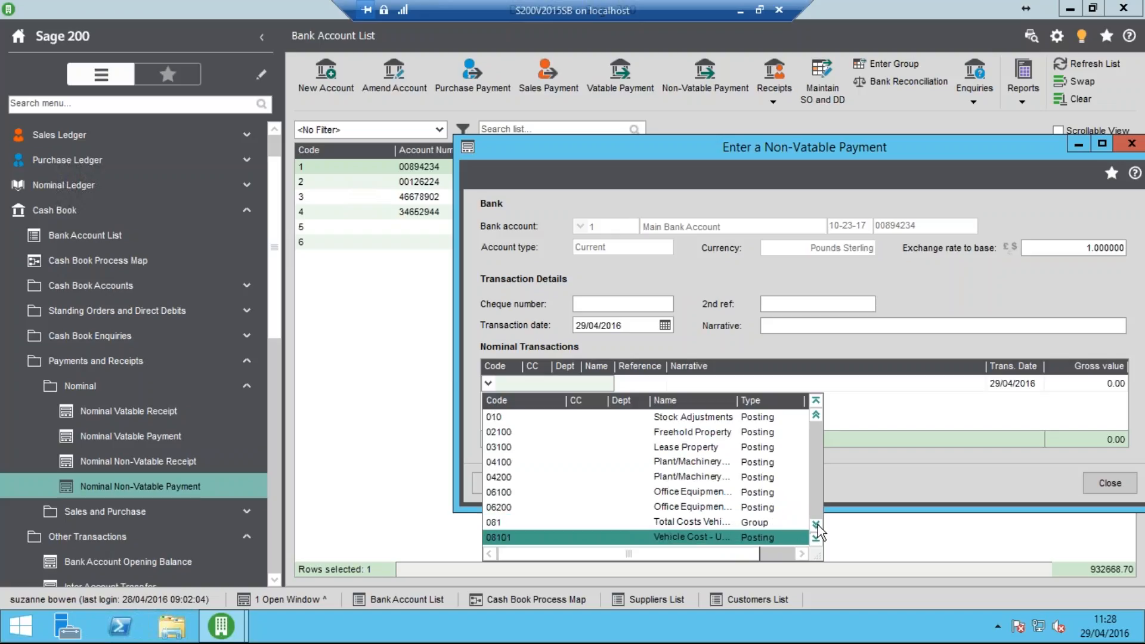
click(816, 523)
click(816, 524)
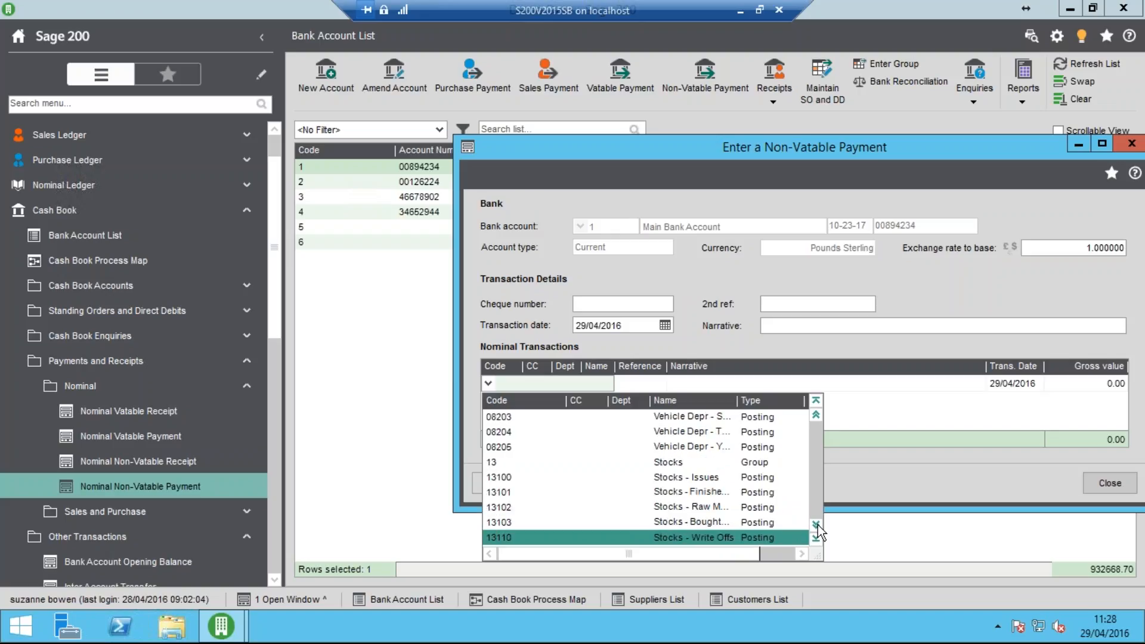
click(816, 524)
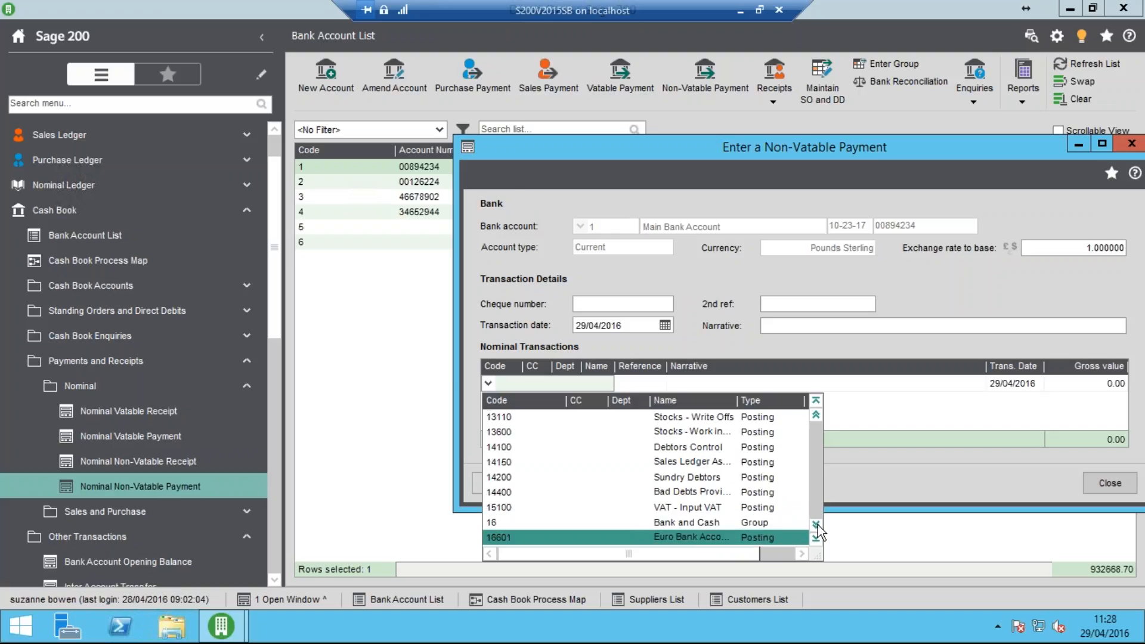
click(816, 524)
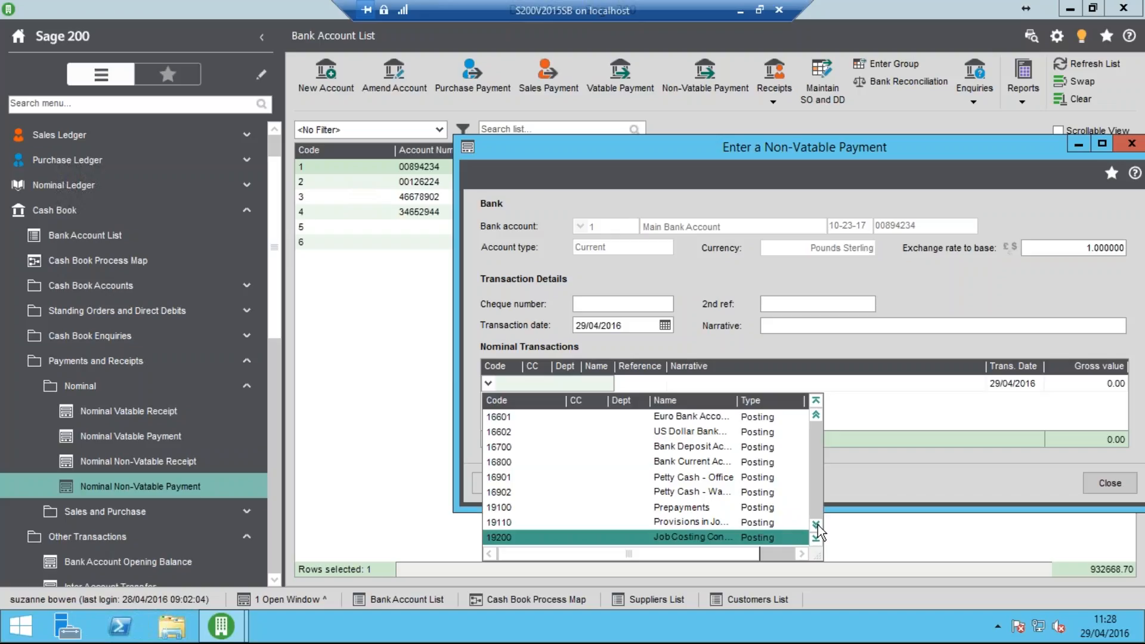
click(728, 476)
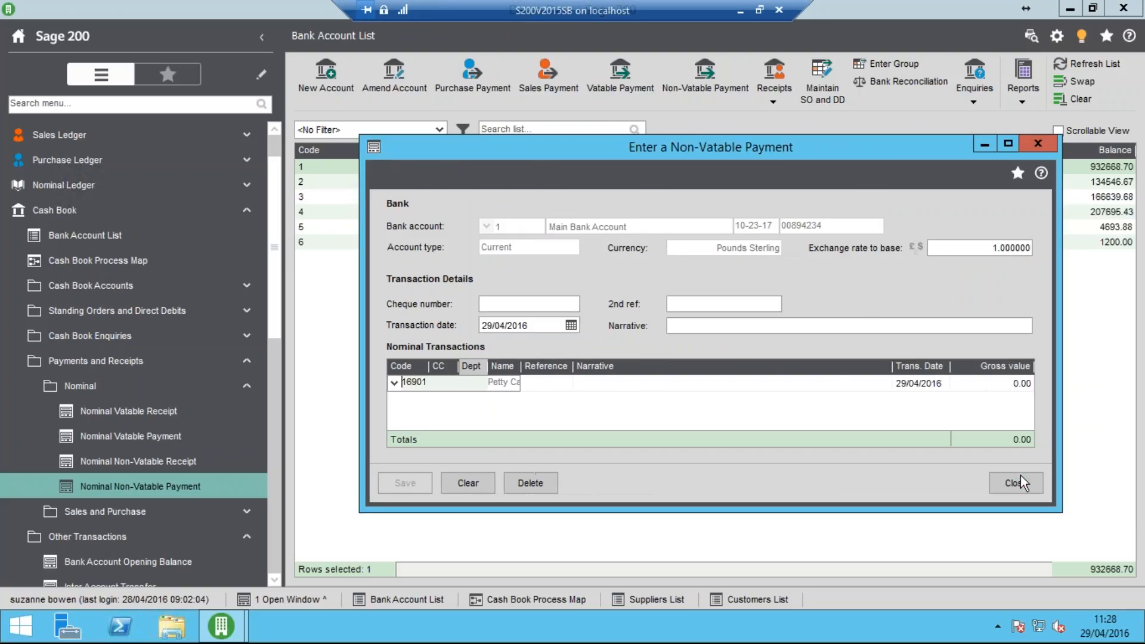
click(1110, 483)
Start an inter account transfer with the Main Bank Account as payment account and Petty Cash (Office) as receipt account
click(544, 228)
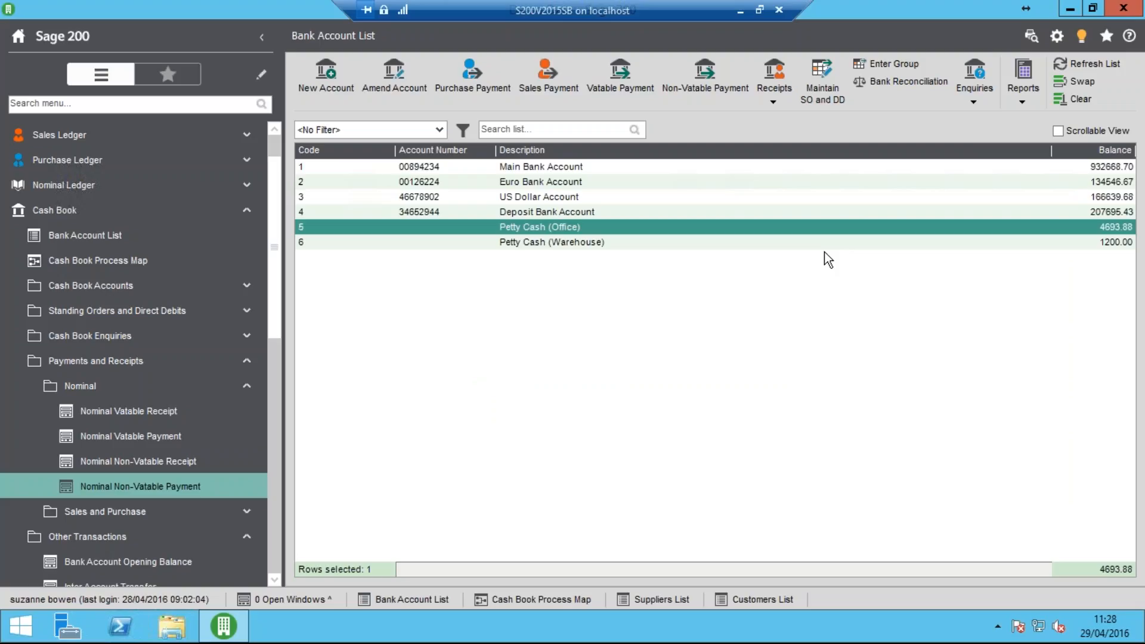
click(137, 388)
click(135, 365)
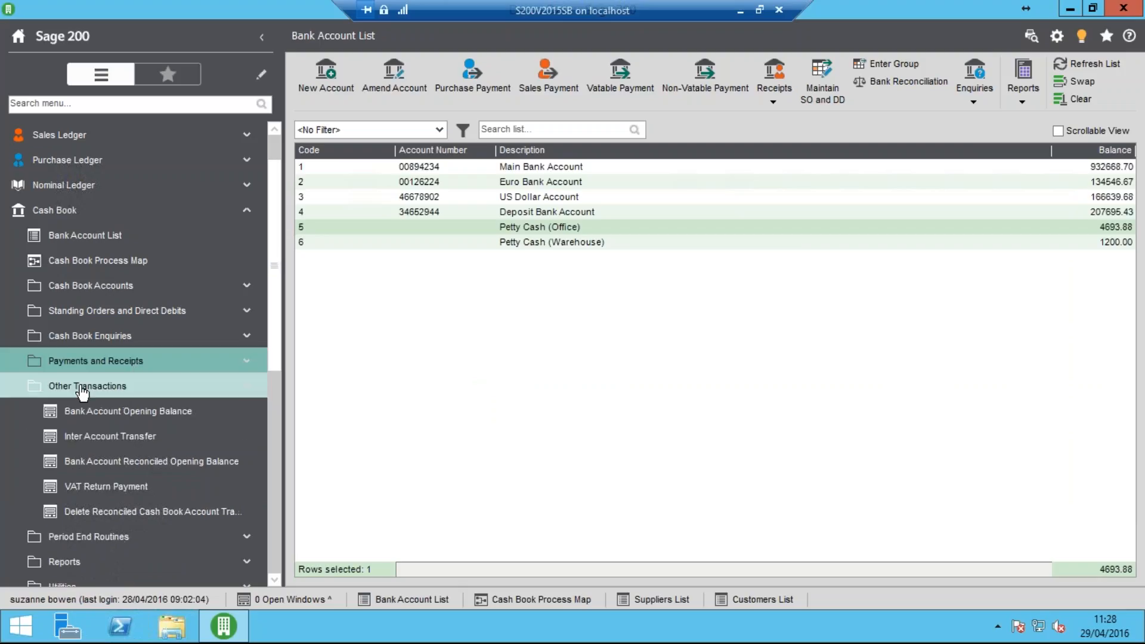
click(123, 440)
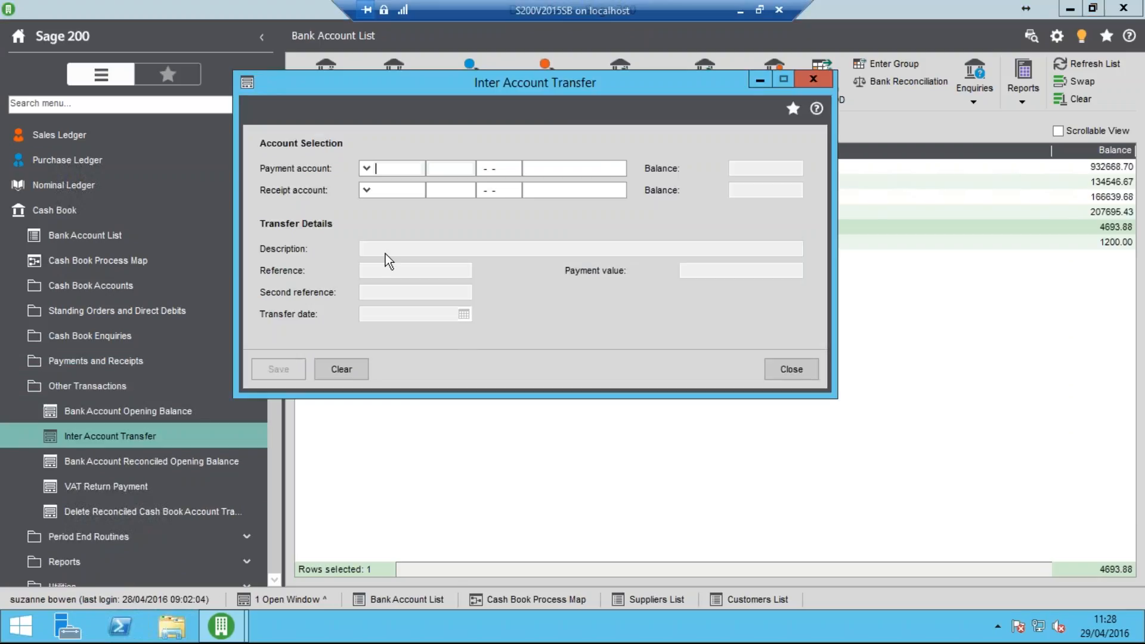
click(366, 169)
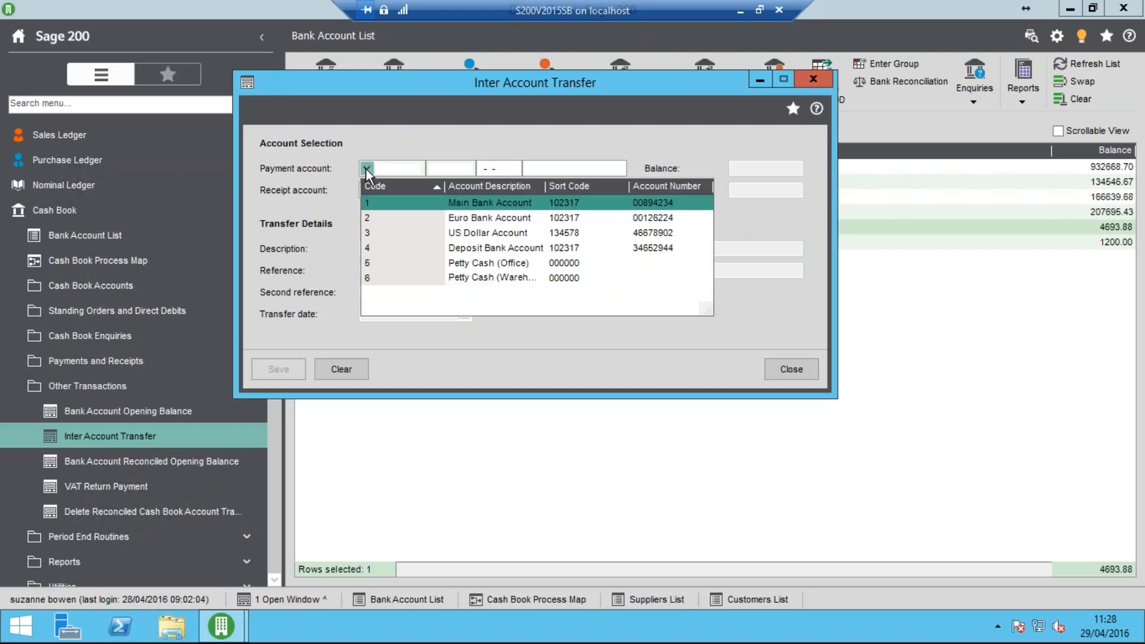
click(380, 203)
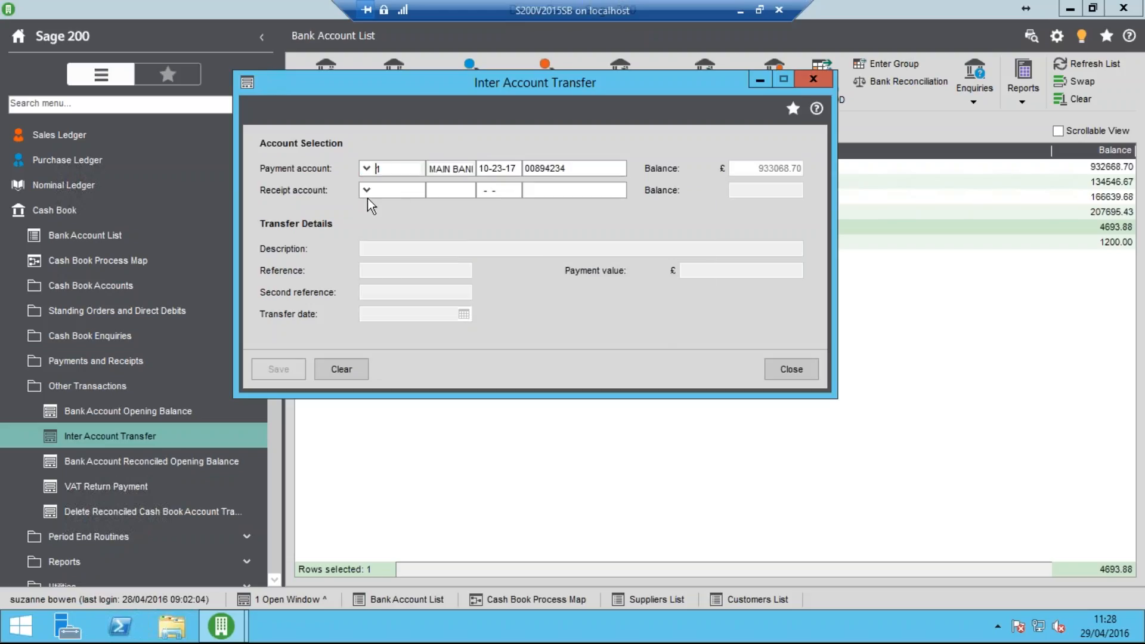
click(364, 191)
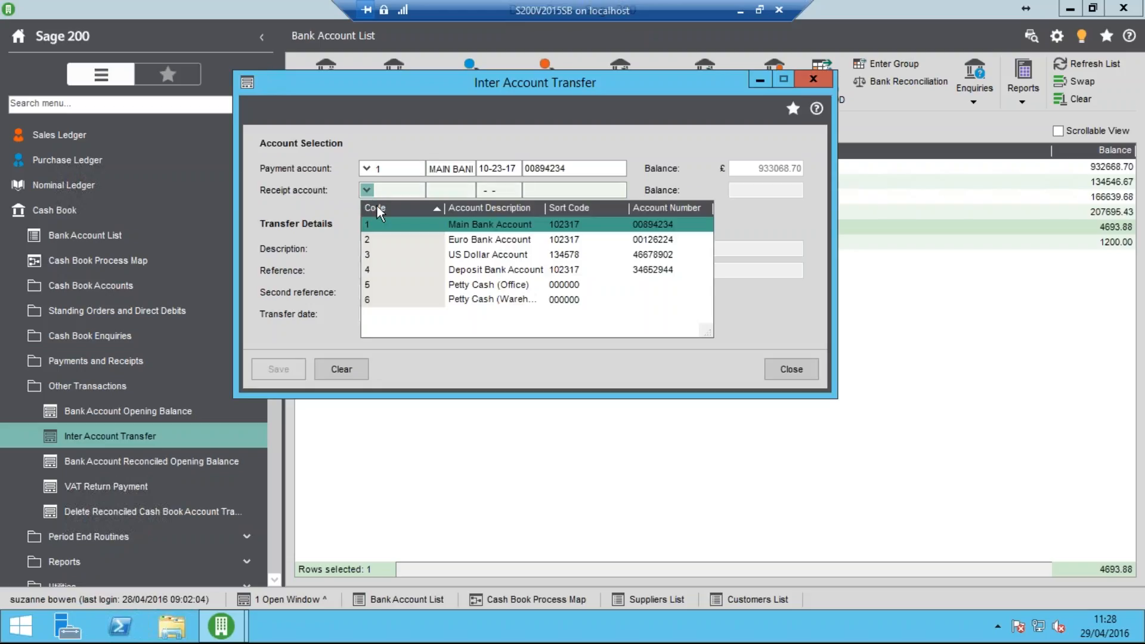
click(438, 284)
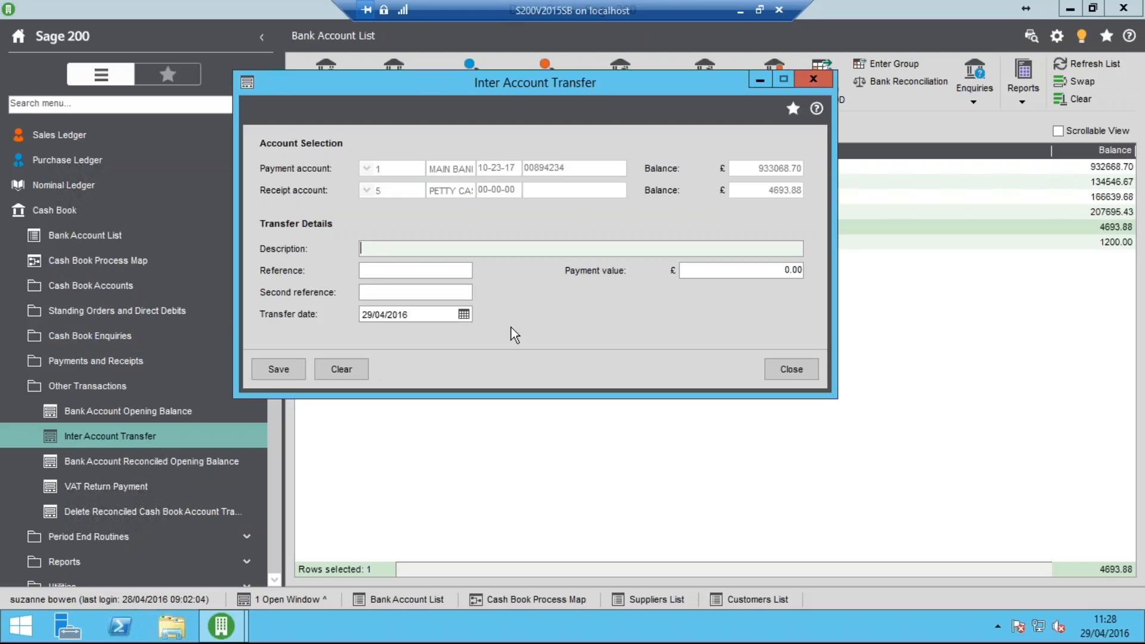
Enter the transfer description "PC May 2016", reference "Chq 111" and second reference "PC"
text(PC May 2016)
key(Tab)
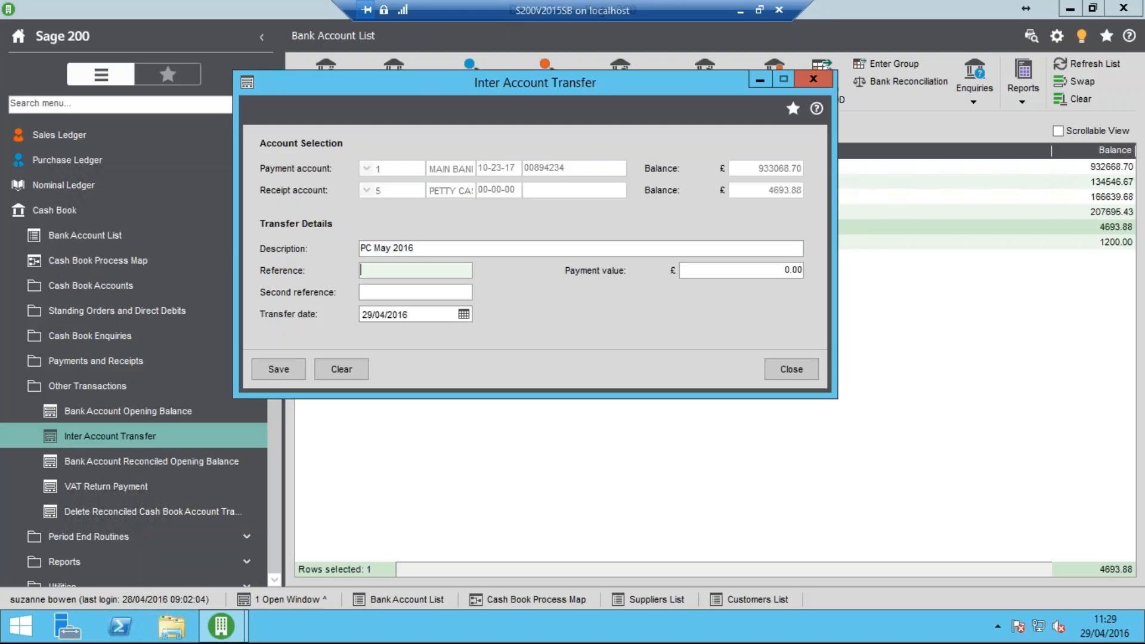
text(Chq 111)
key(Tab)
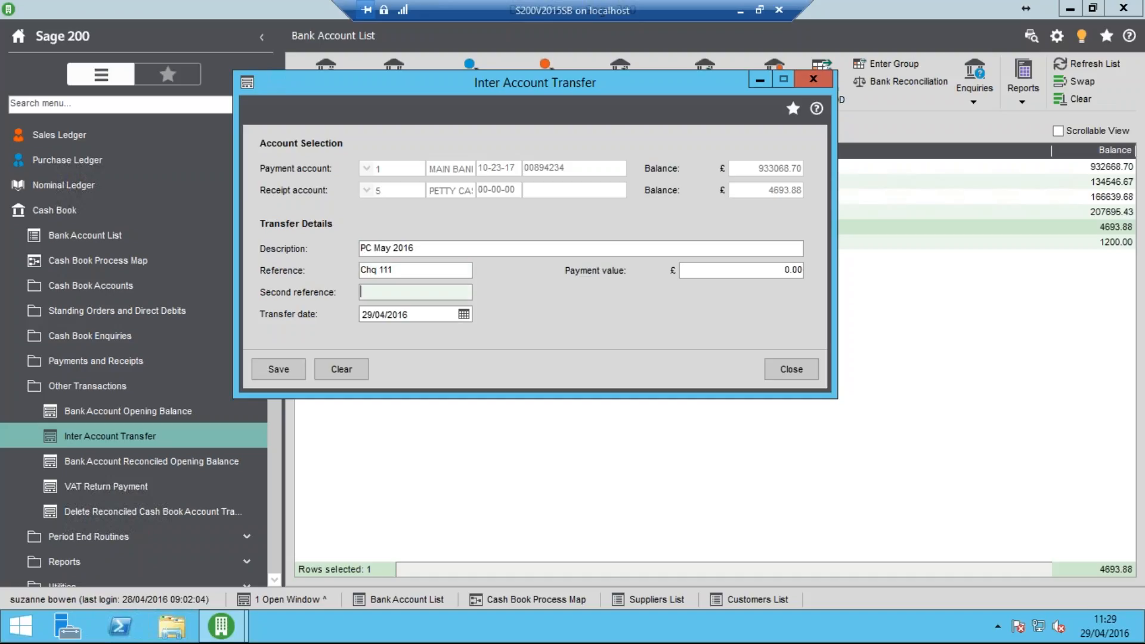
text(PC)
key(Tab)
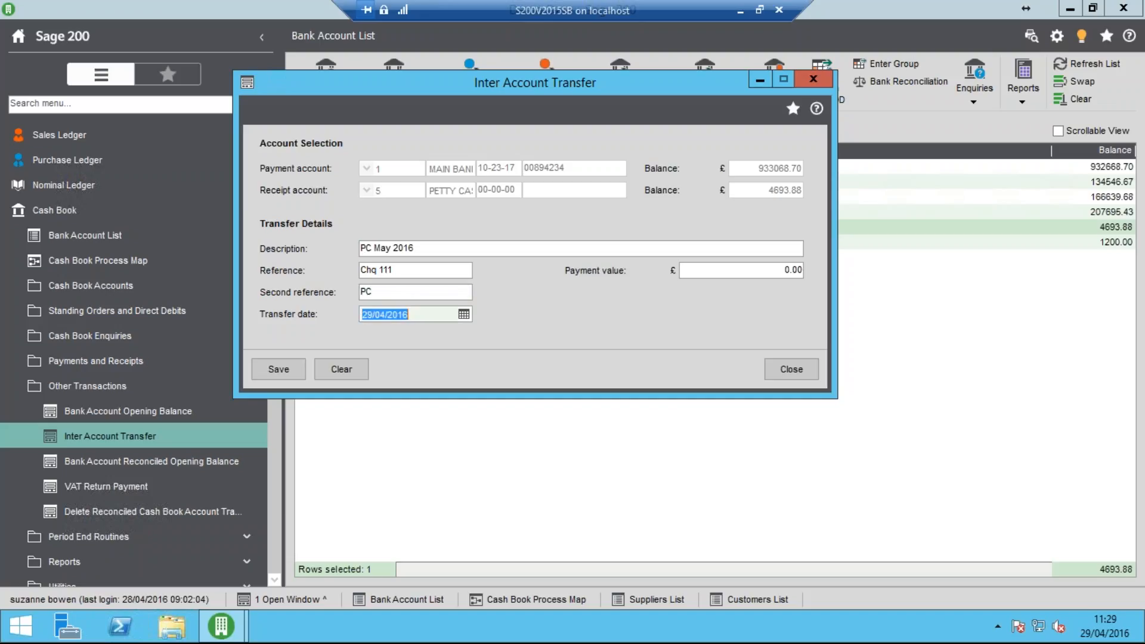
Set the transfer's payment value to 500, save it and close the transfer form
key(Tab)
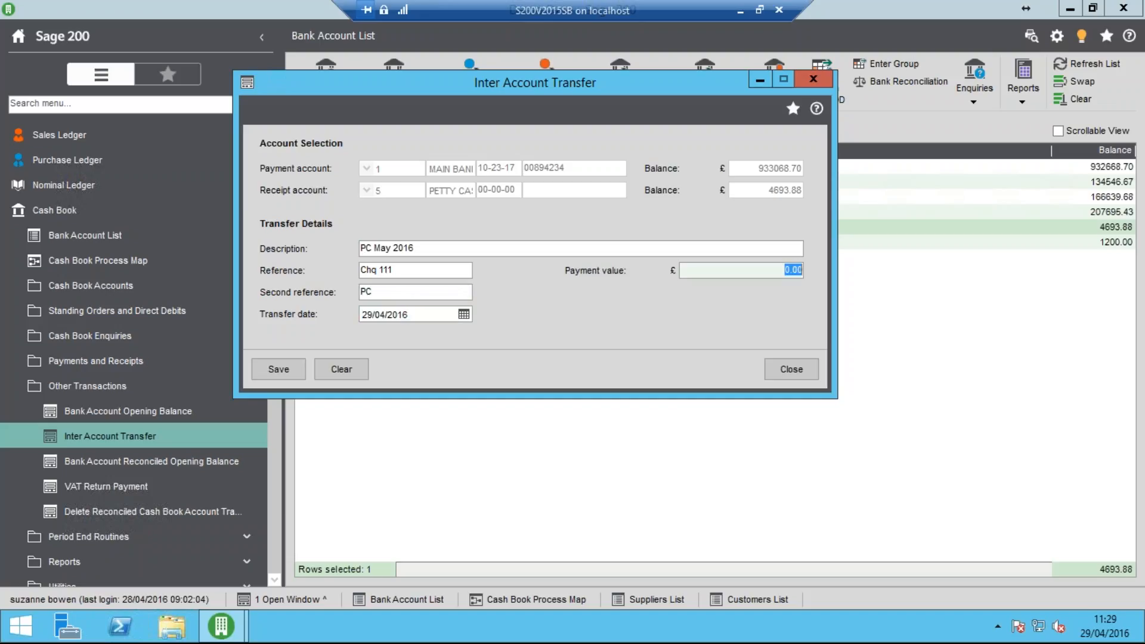
text(500)
key(Tab)
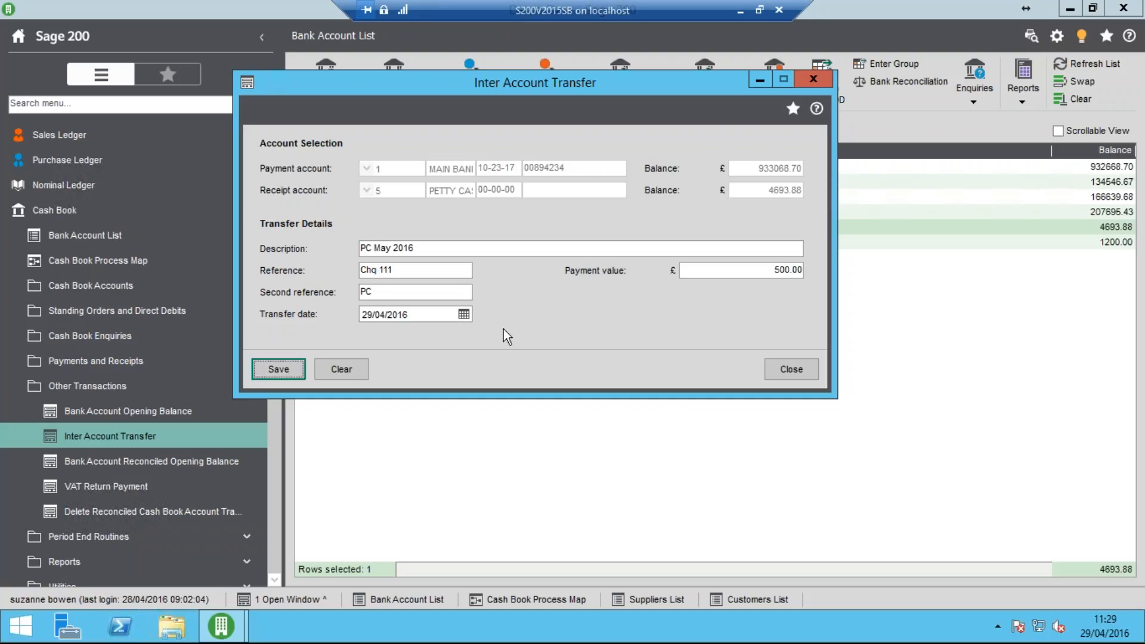
click(302, 378)
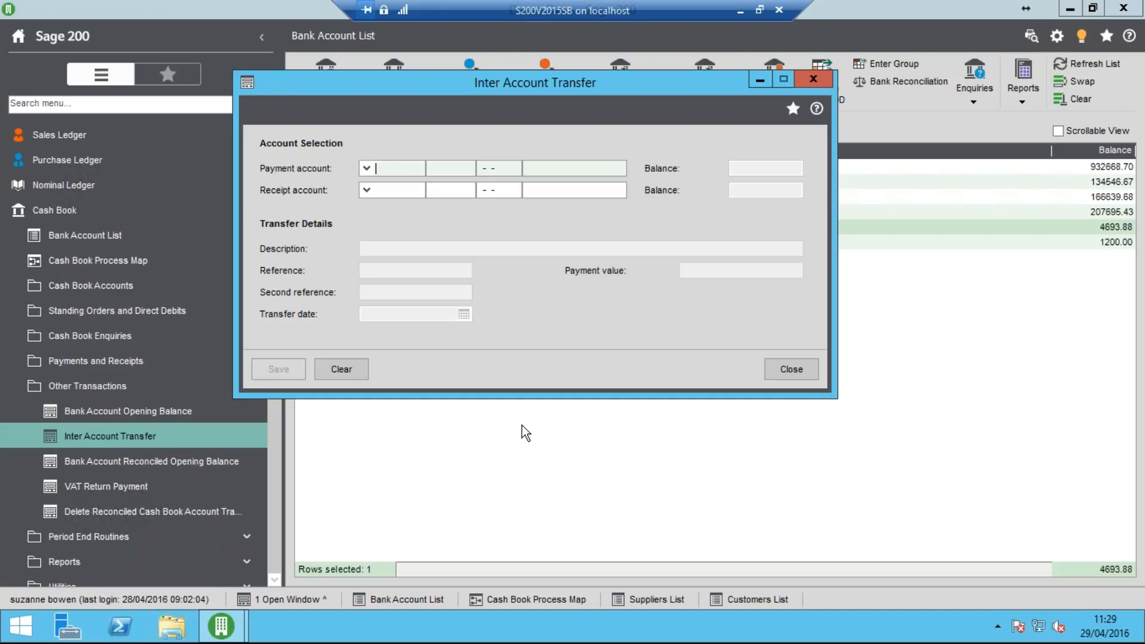
click(794, 374)
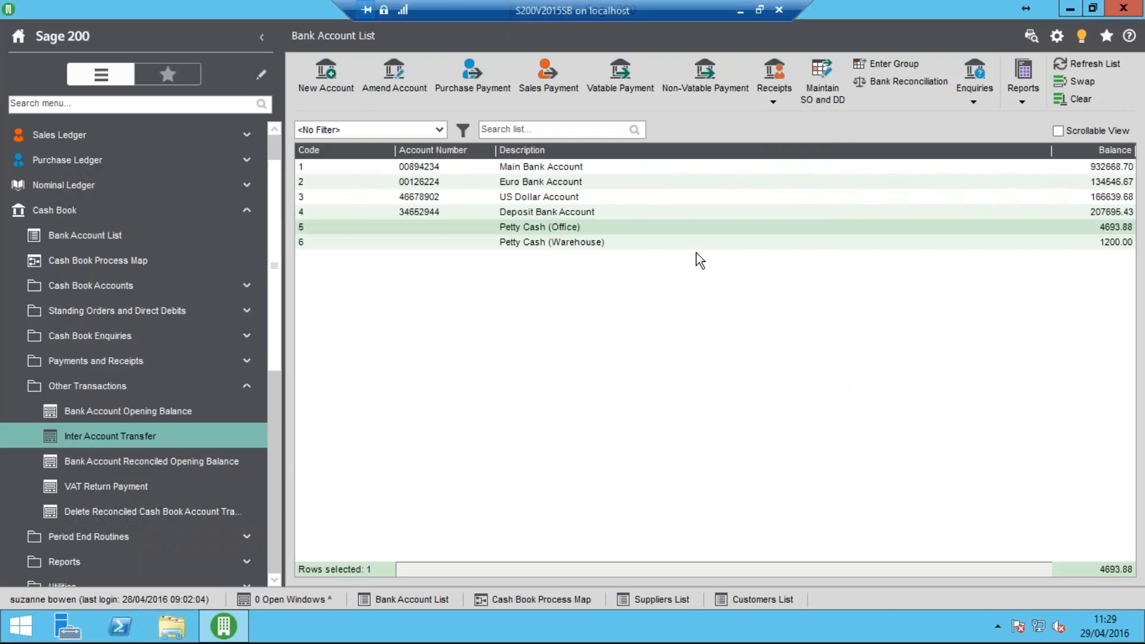
In the Main Bank Account's transaction enquiry, select the "Chq 111" petty cash payment of 29/04/2016 and view its Trader Transaction drilldown
click(561, 172)
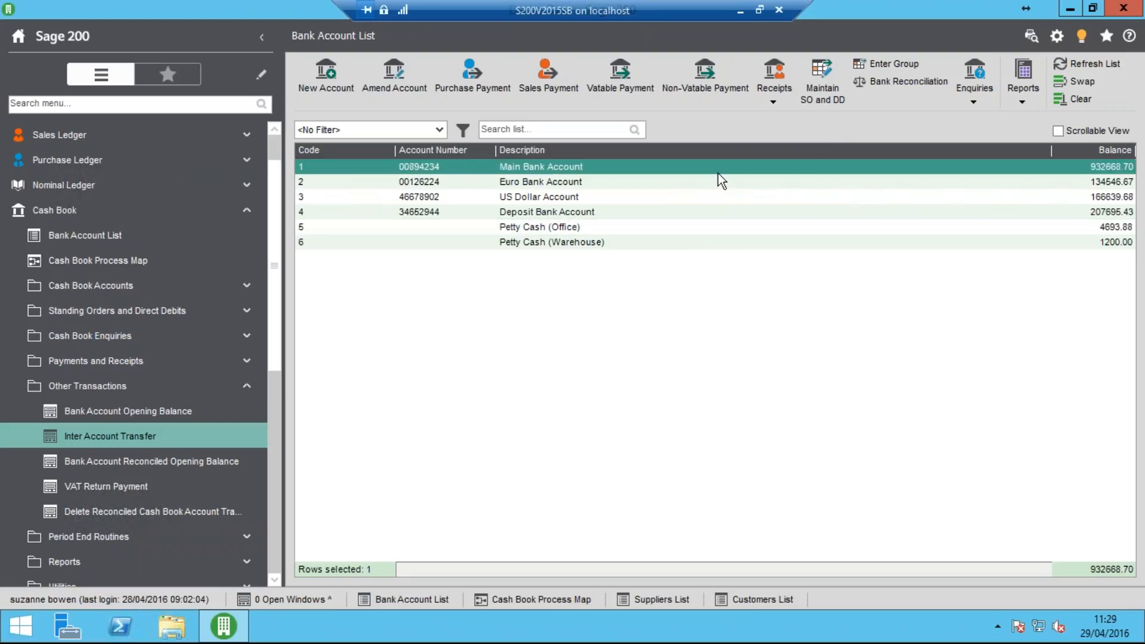
click(968, 99)
click(1051, 137)
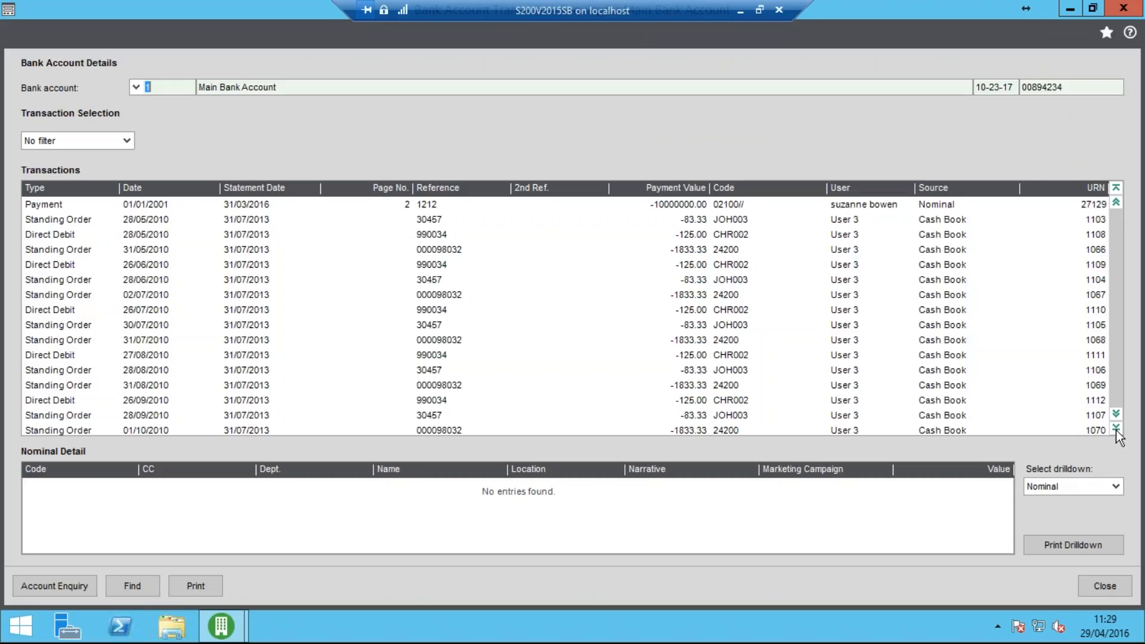
click(1116, 429)
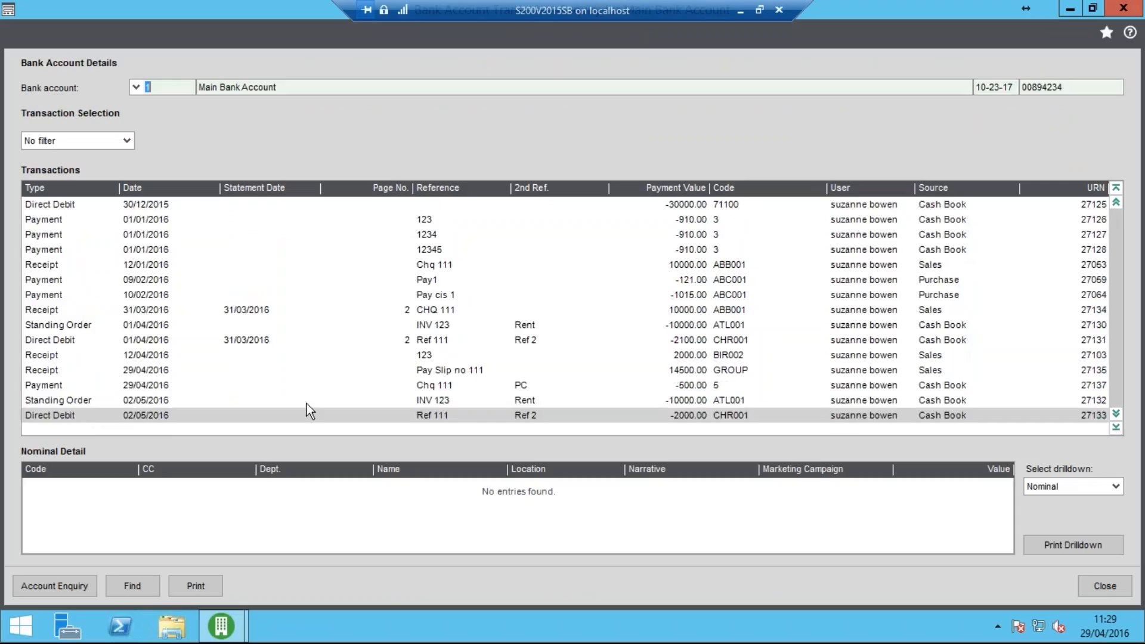
click(252, 386)
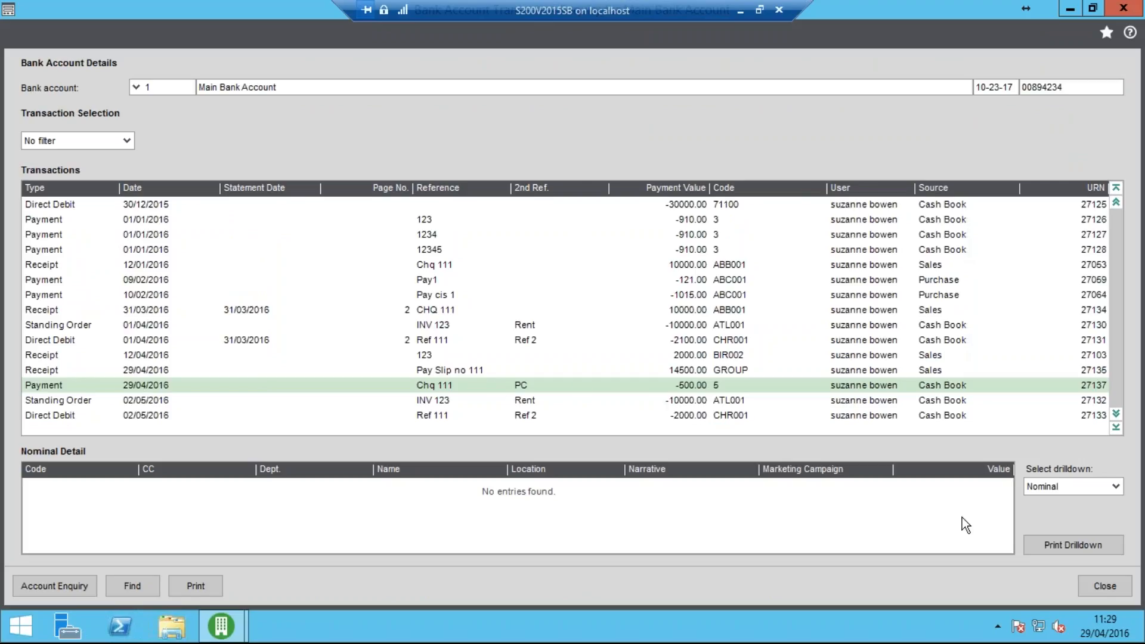
click(1072, 488)
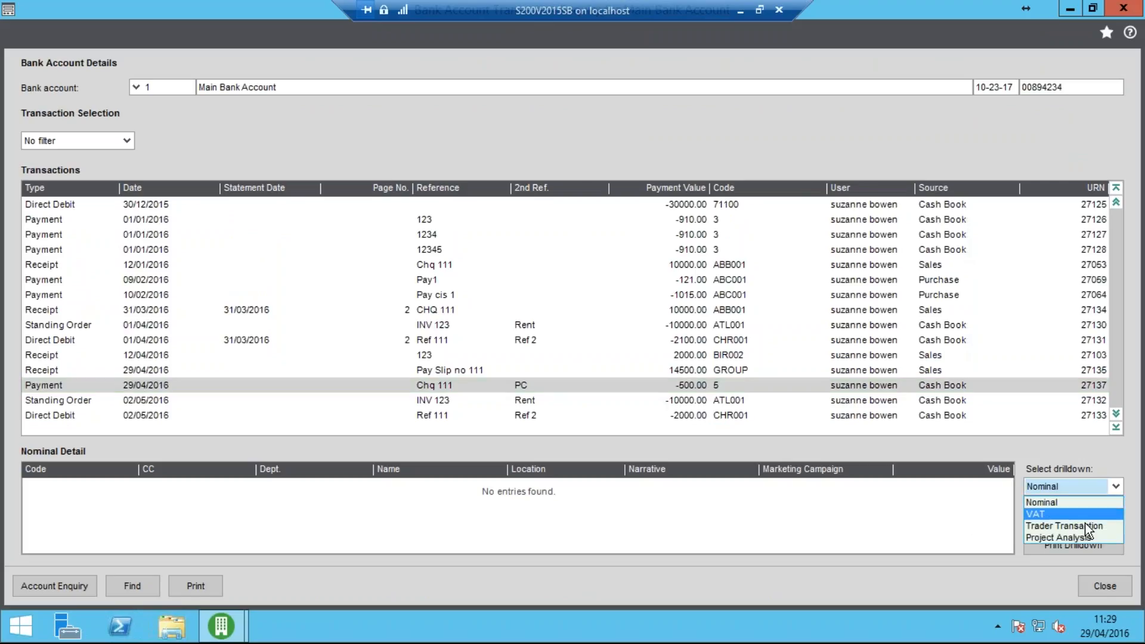
click(1083, 526)
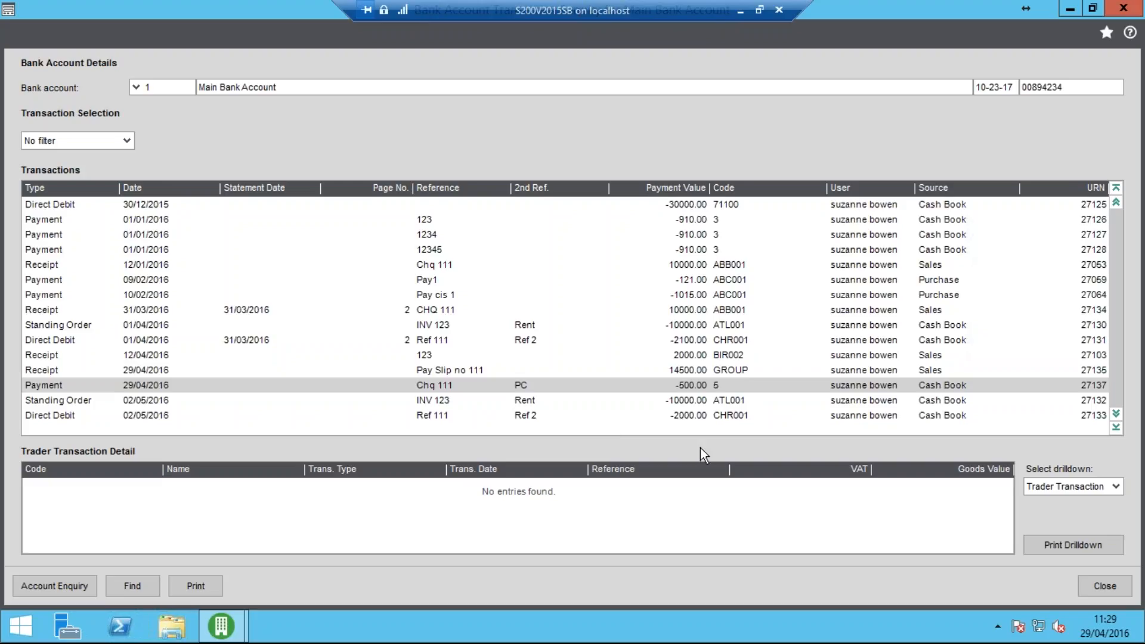
In the Petty Cash (Office) transaction enquiry, view the Trader Transaction drilldown of the "Chq 111" receipt of 29/04/2016, then close the enquiry
click(1104, 586)
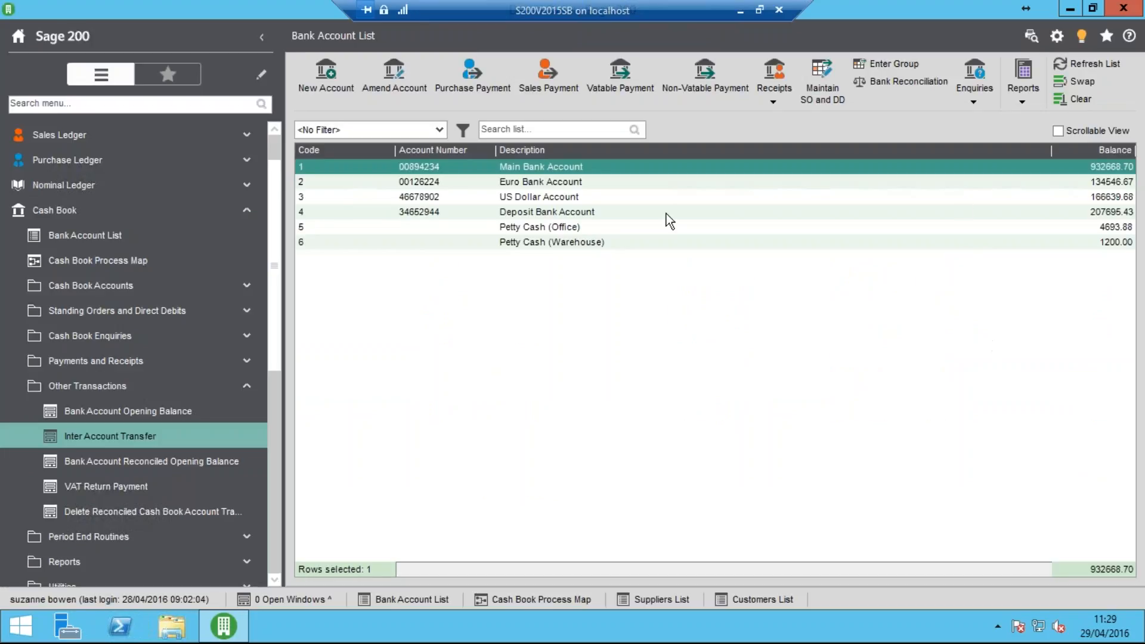
click(570, 227)
click(977, 98)
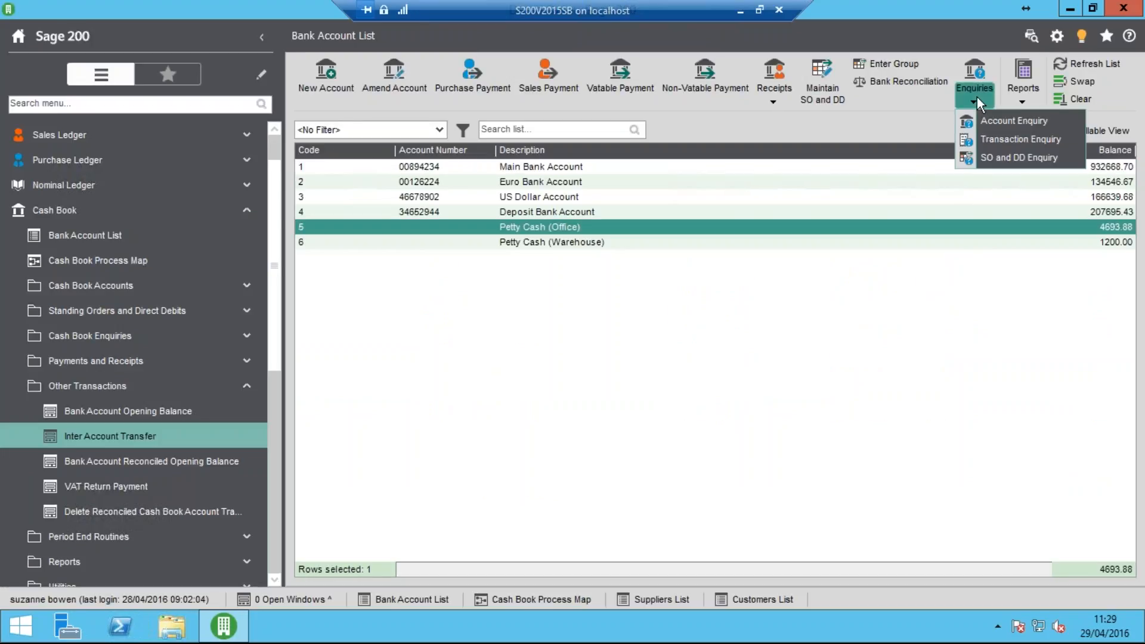
click(1009, 140)
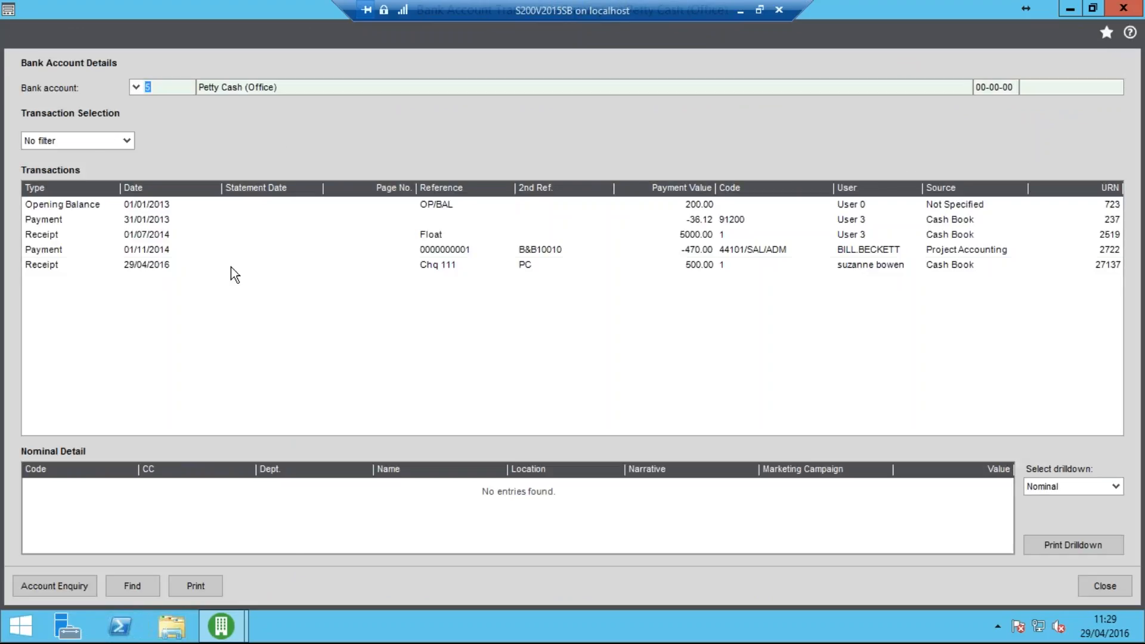
click(231, 267)
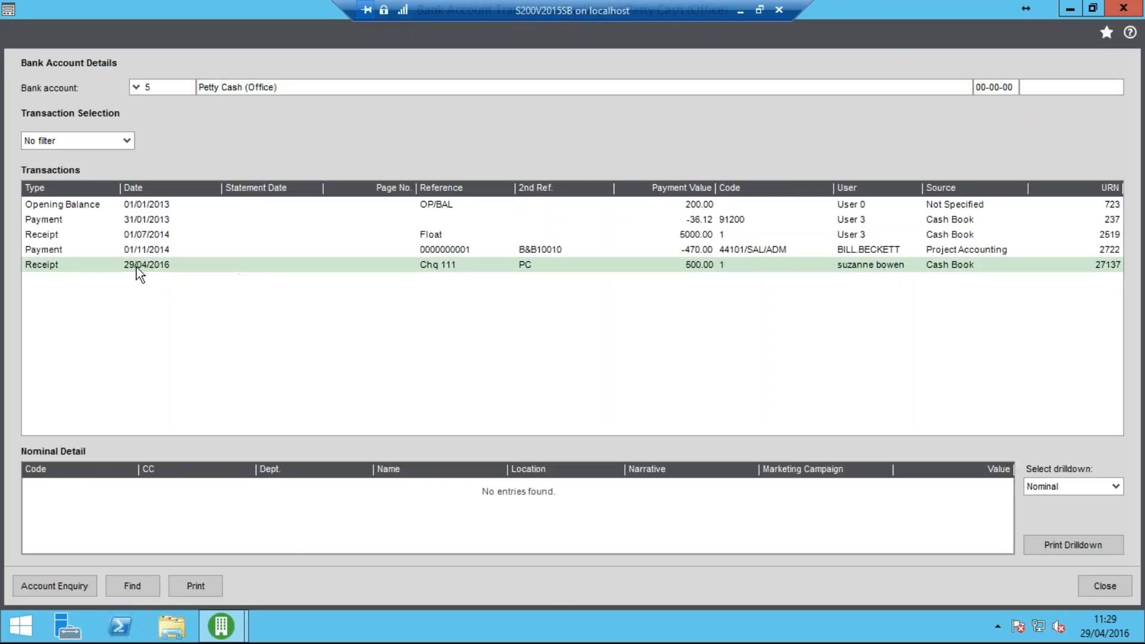
click(1091, 485)
click(1070, 524)
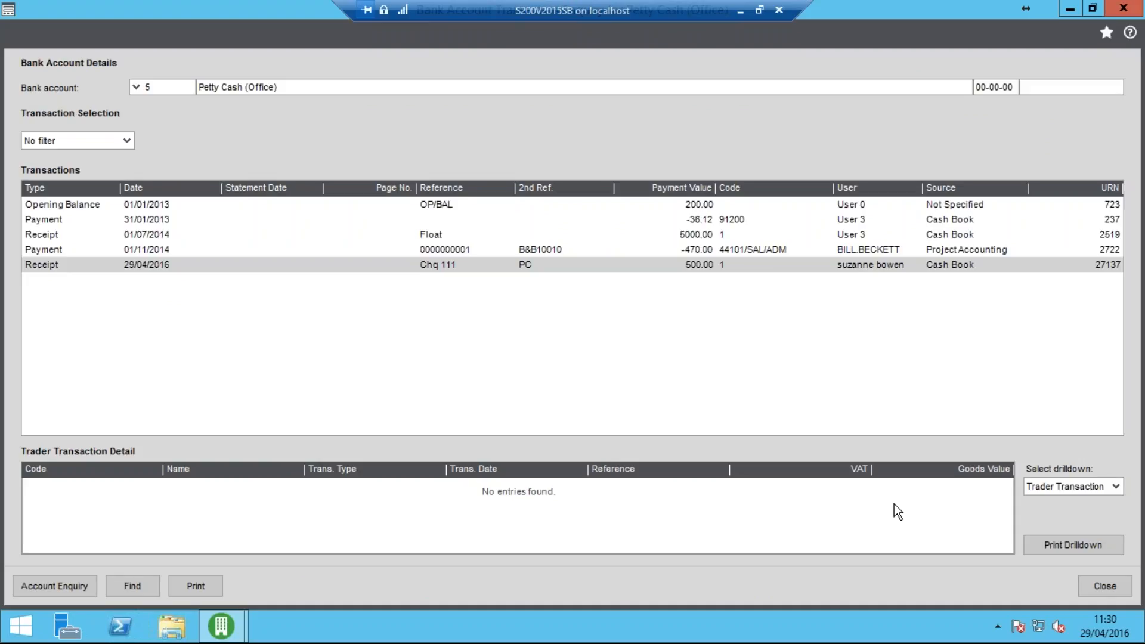
click(1111, 589)
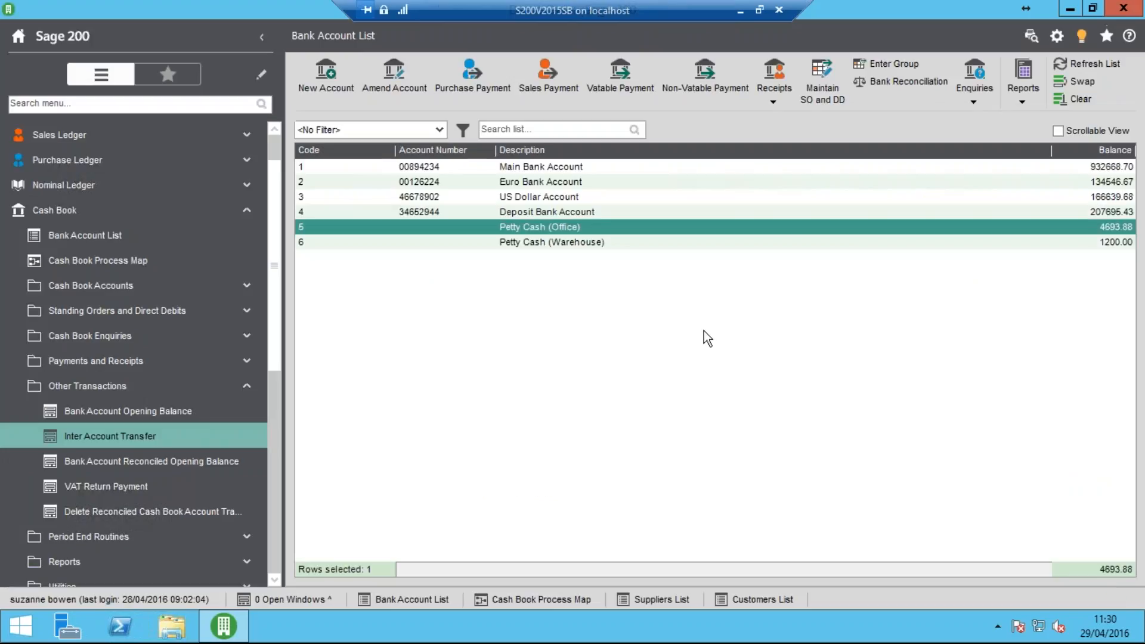
Start an inter account transfer with the Main Bank Account as payment account and the US Dollar Account as receipt account
click(532, 172)
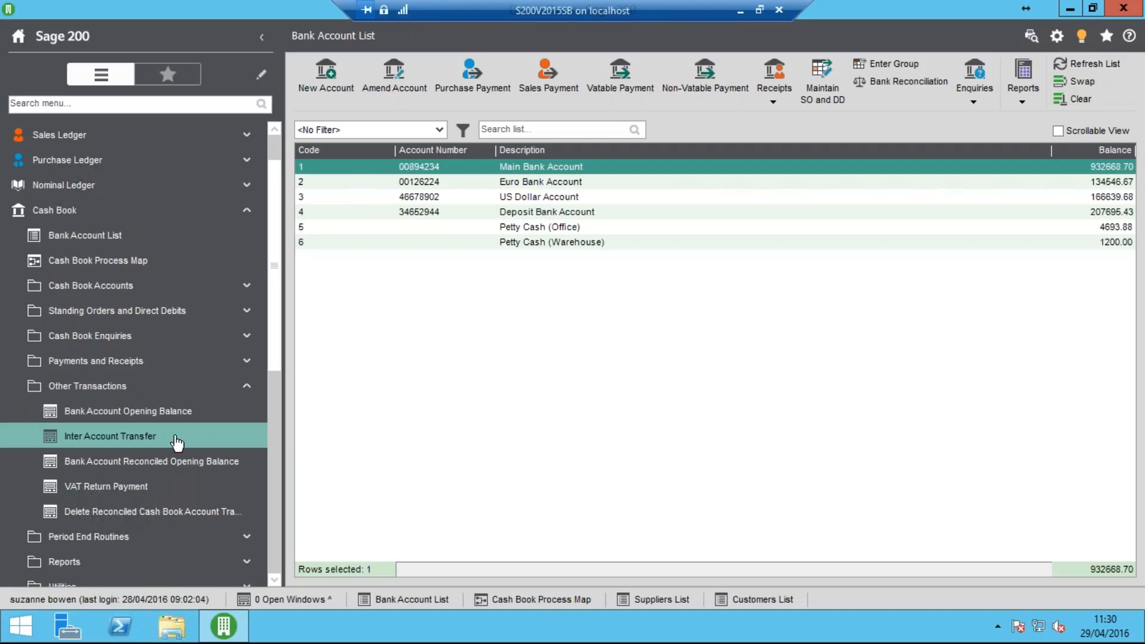
click(111, 436)
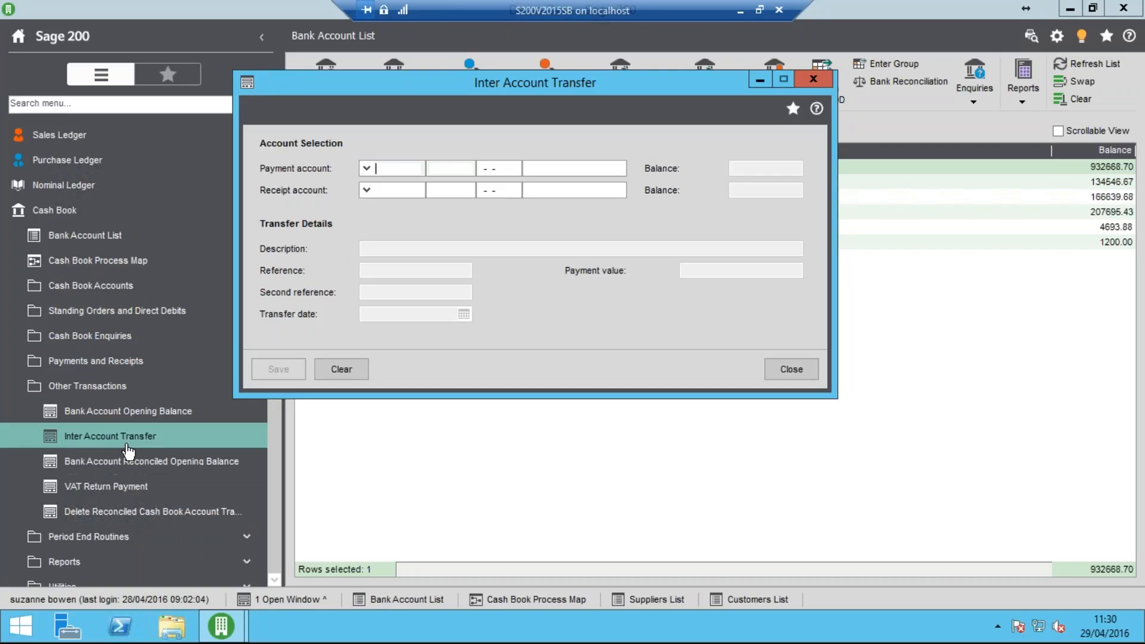
click(367, 169)
click(403, 201)
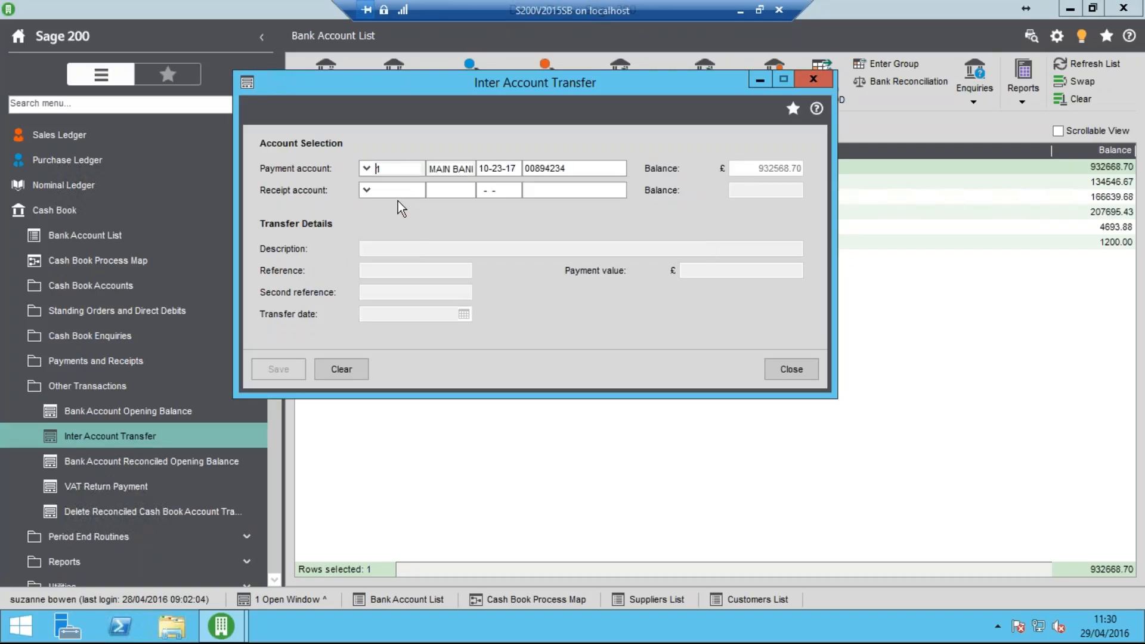
click(367, 190)
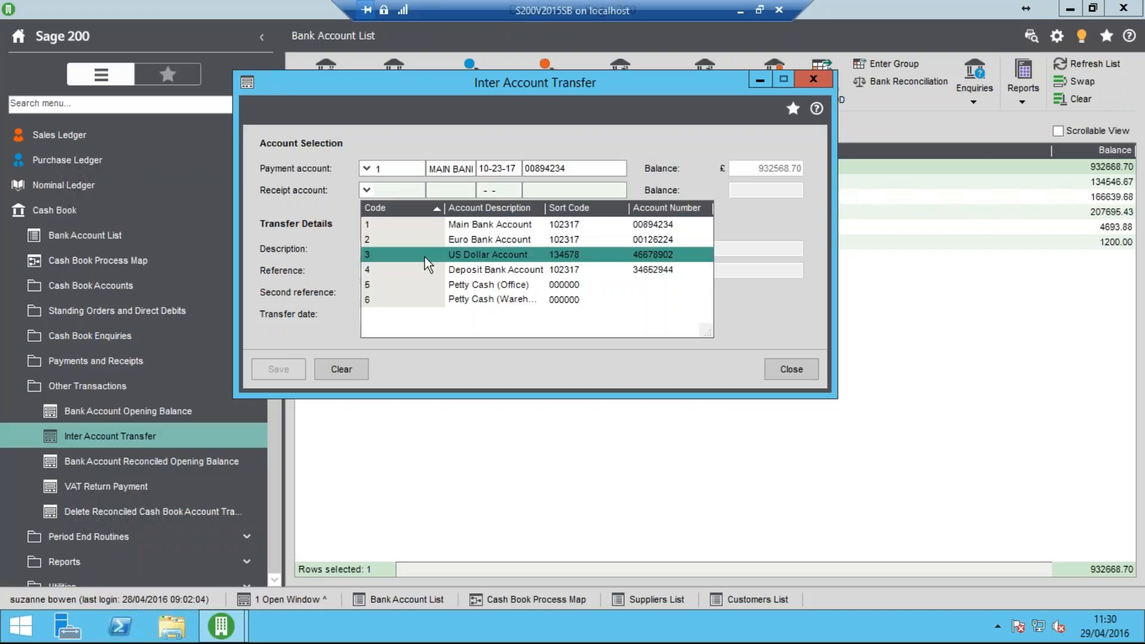
click(453, 254)
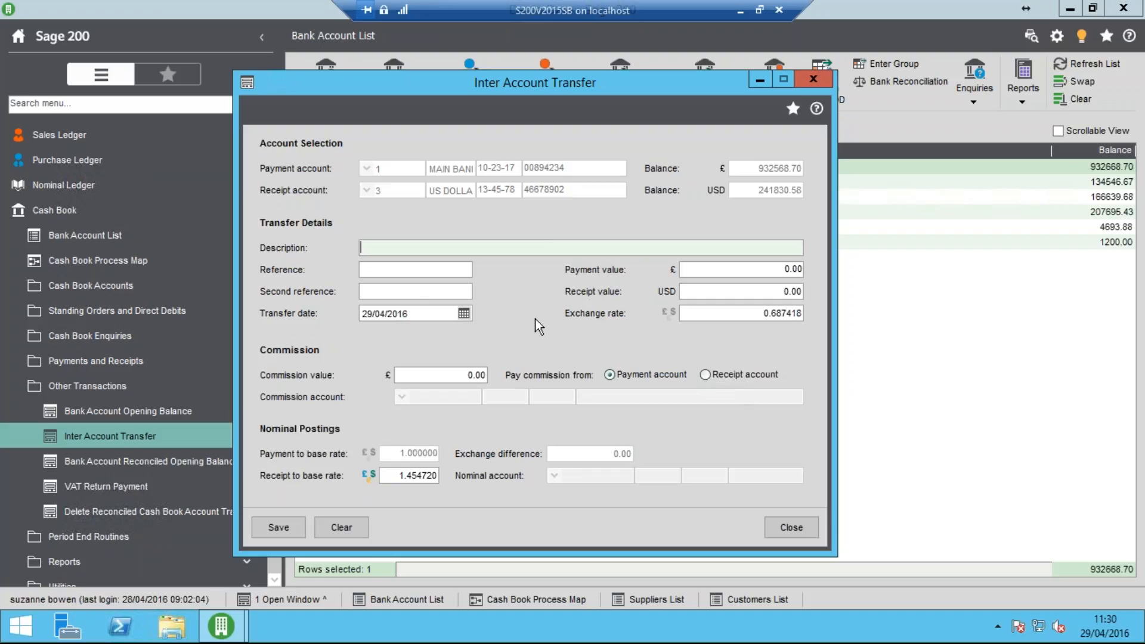
Enter the transfer description "Dollar transfer" and reference "Transfer", leaving the second reference blank
text(Dolloar transfer)
key(Tab)
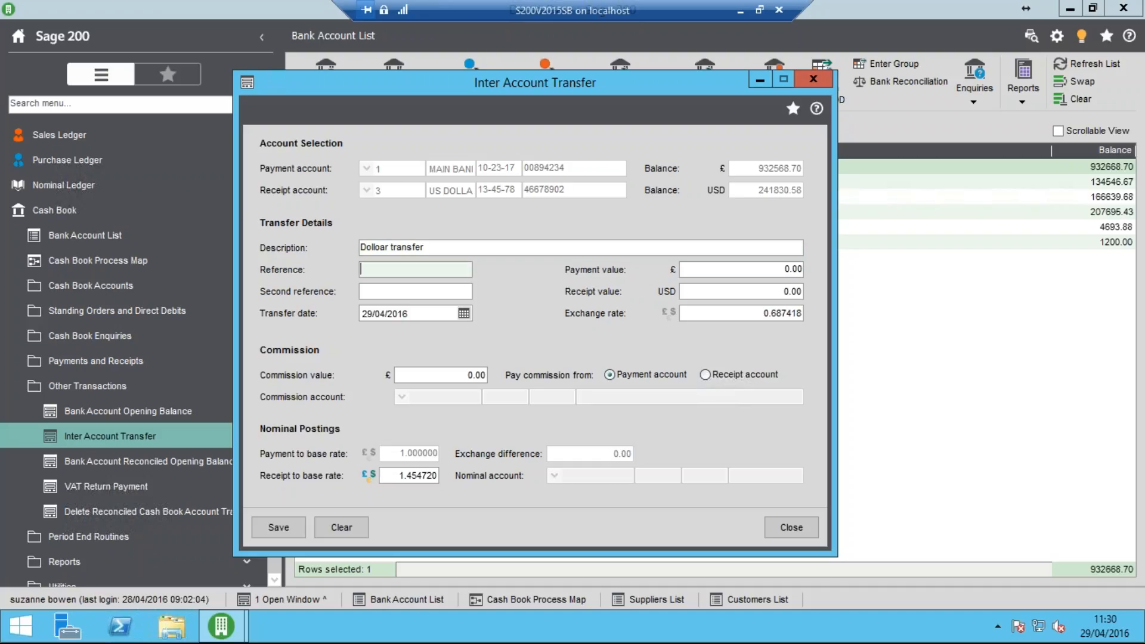
click(380, 248)
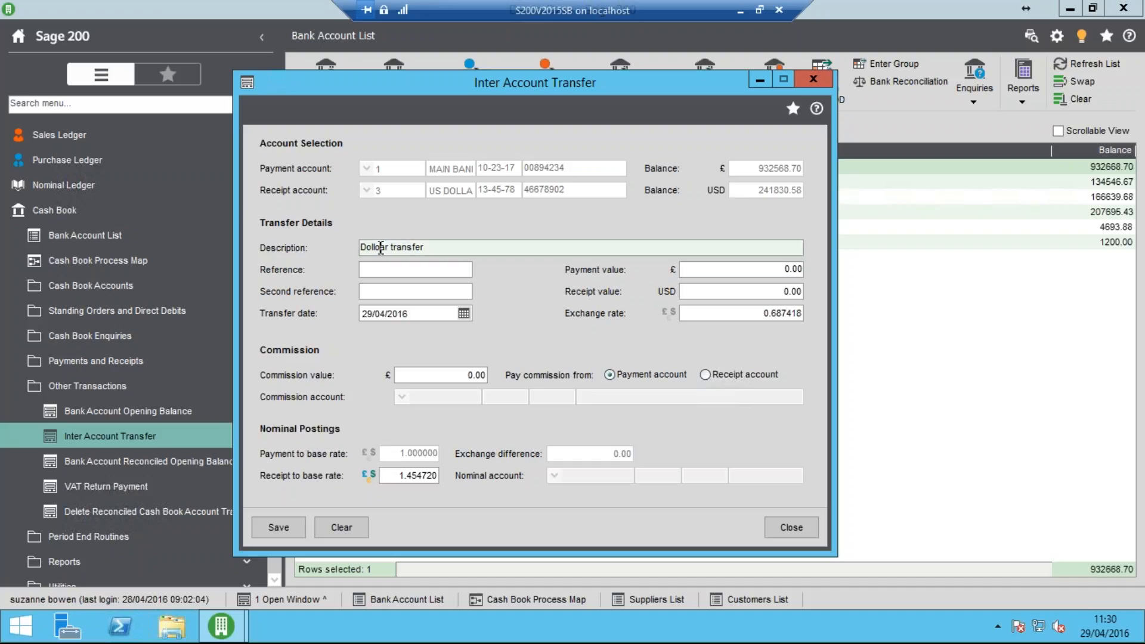
key(BackSpace)
click(422, 270)
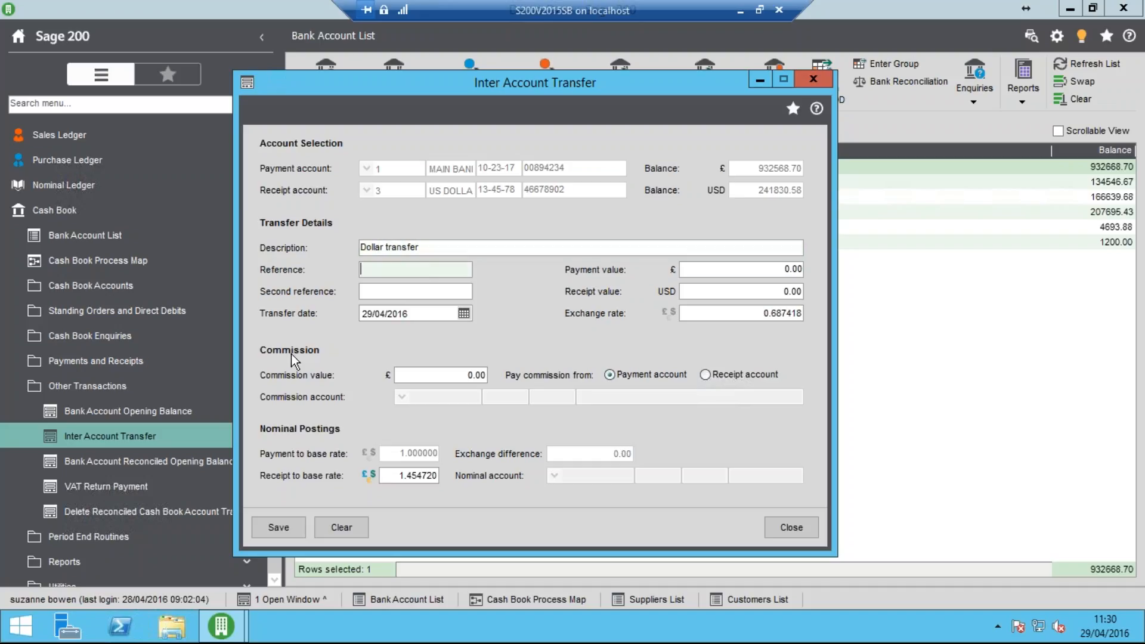
text(Transfer)
key(Tab)
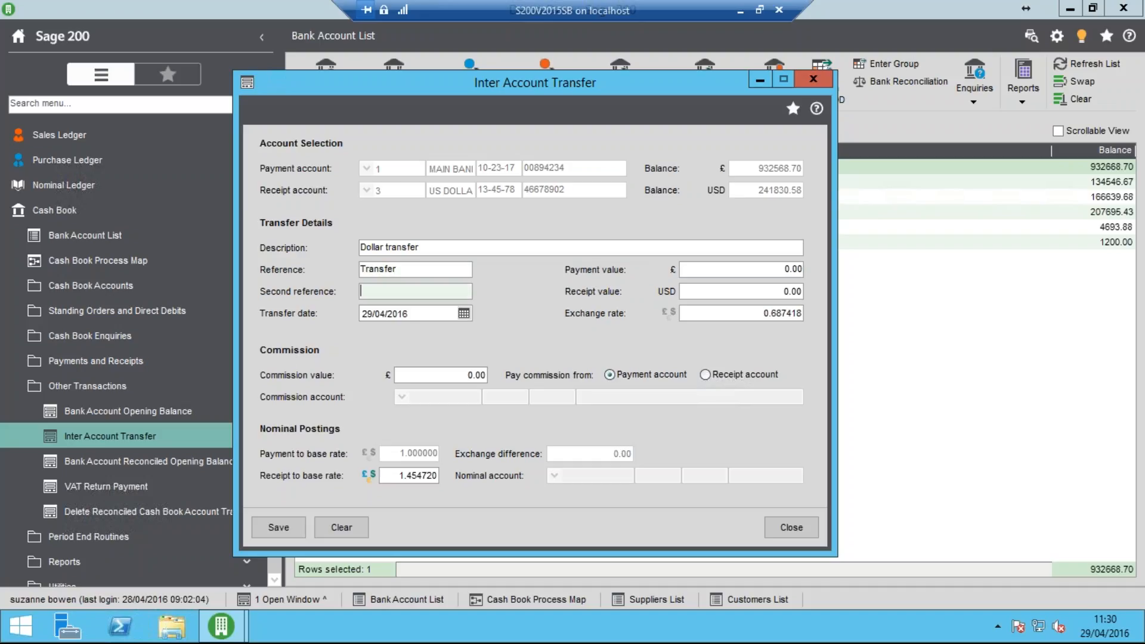
key(Tab)
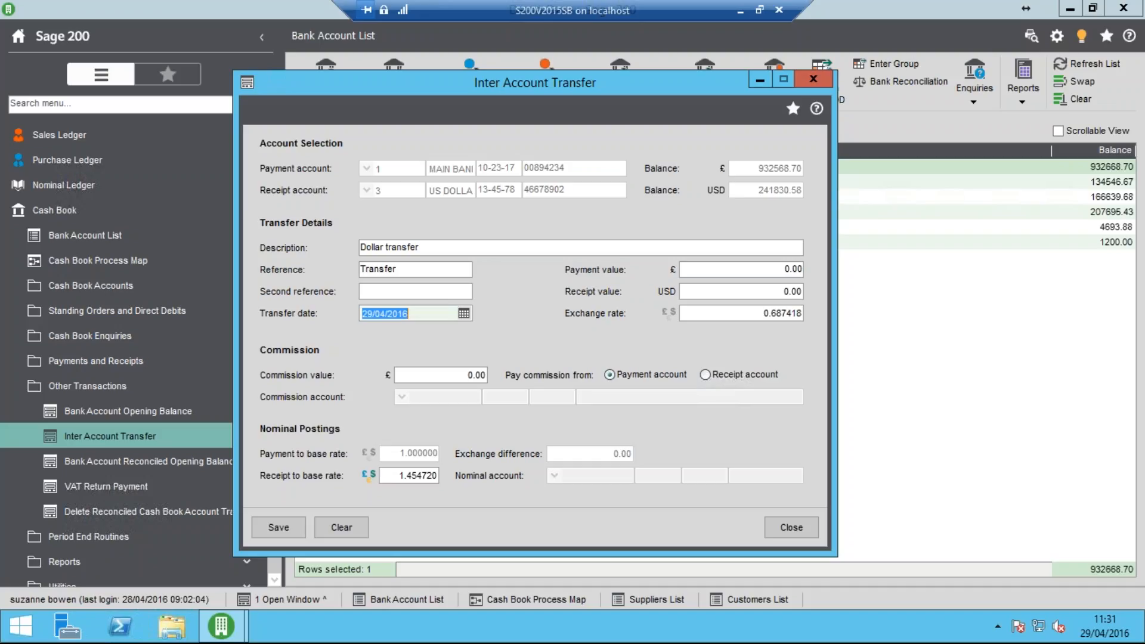
Set the transfer date to 01/04/2016 and the payment value to £1000, accepting the proposed sterling to US dollar exchange rate
text(01/04/)
key(Tab)
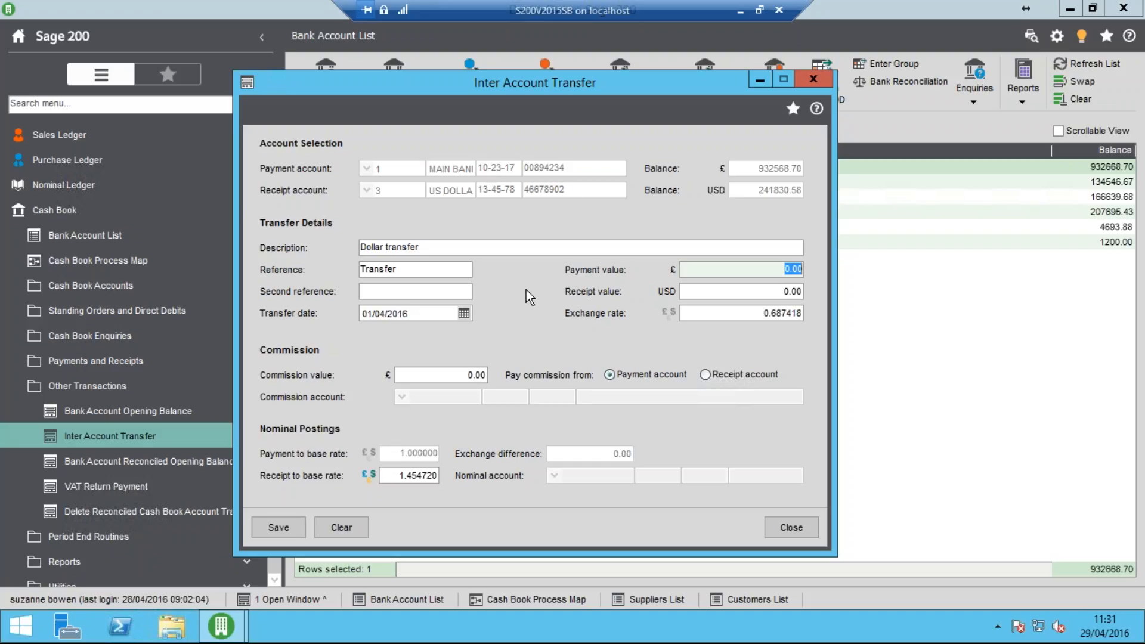
text(1000)
key(Tab)
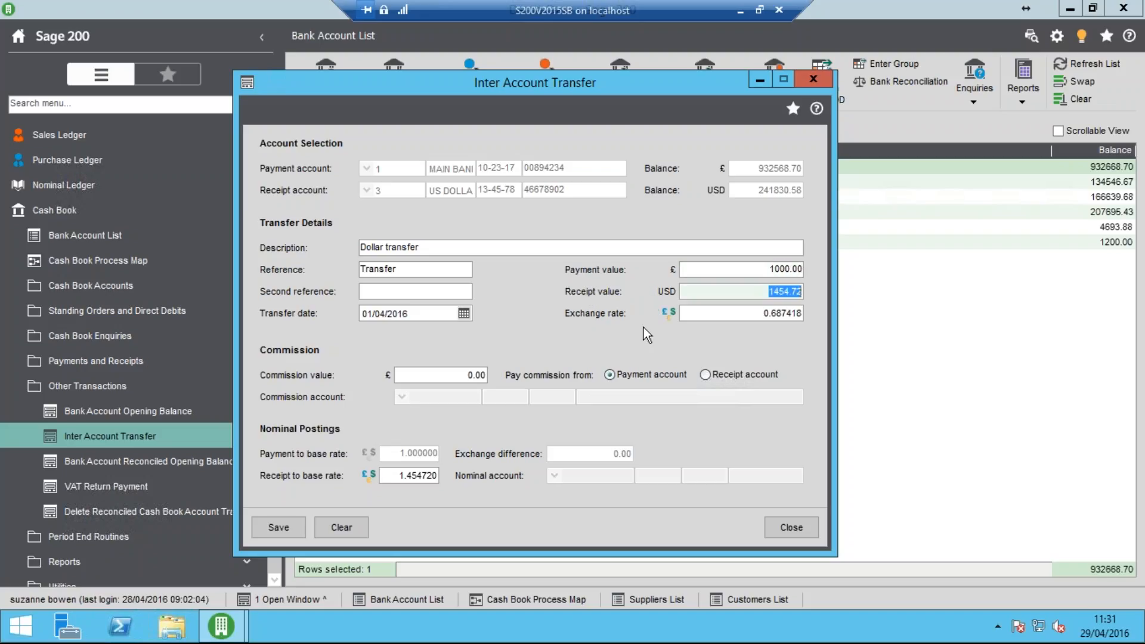
click(670, 316)
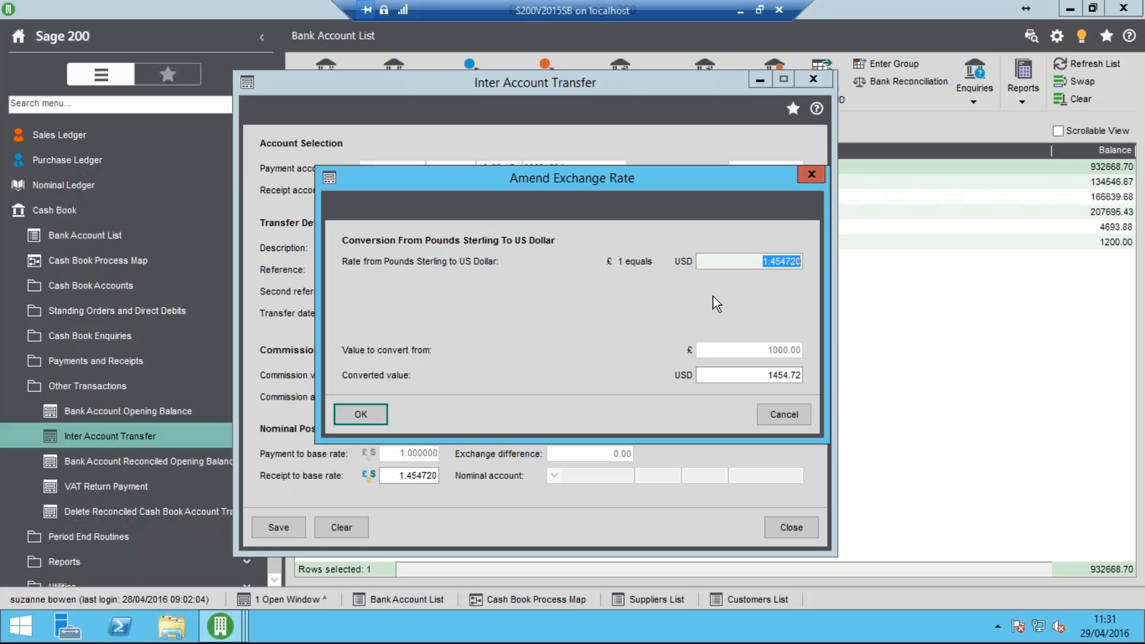
click(360, 415)
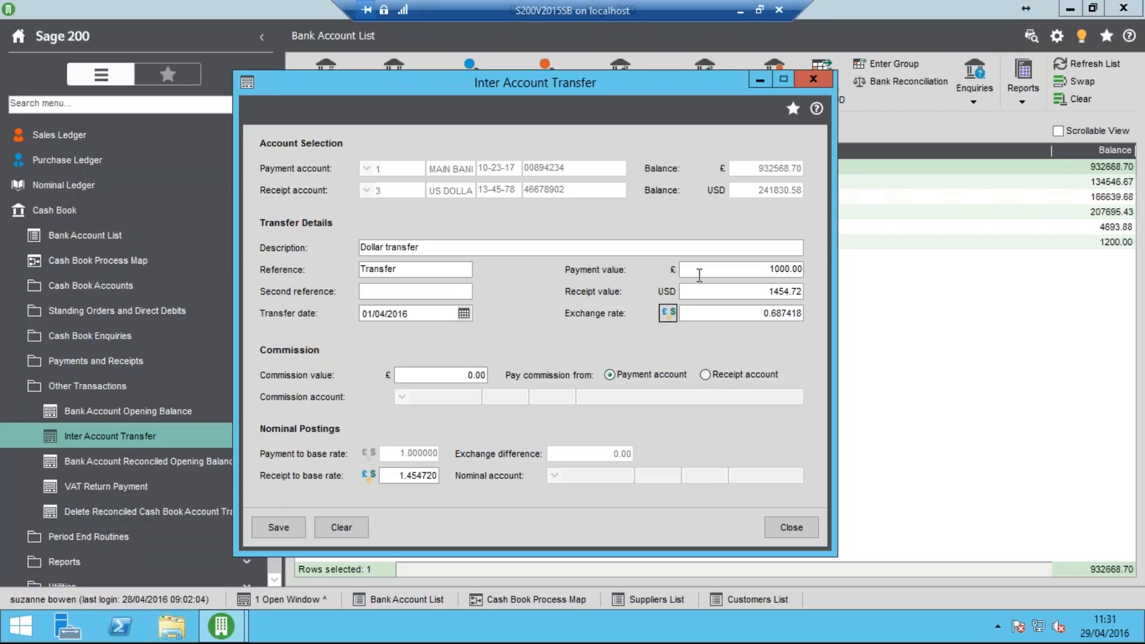
Set a commission value of £10 paid from the payment account and save the dollar transfer
click(458, 375)
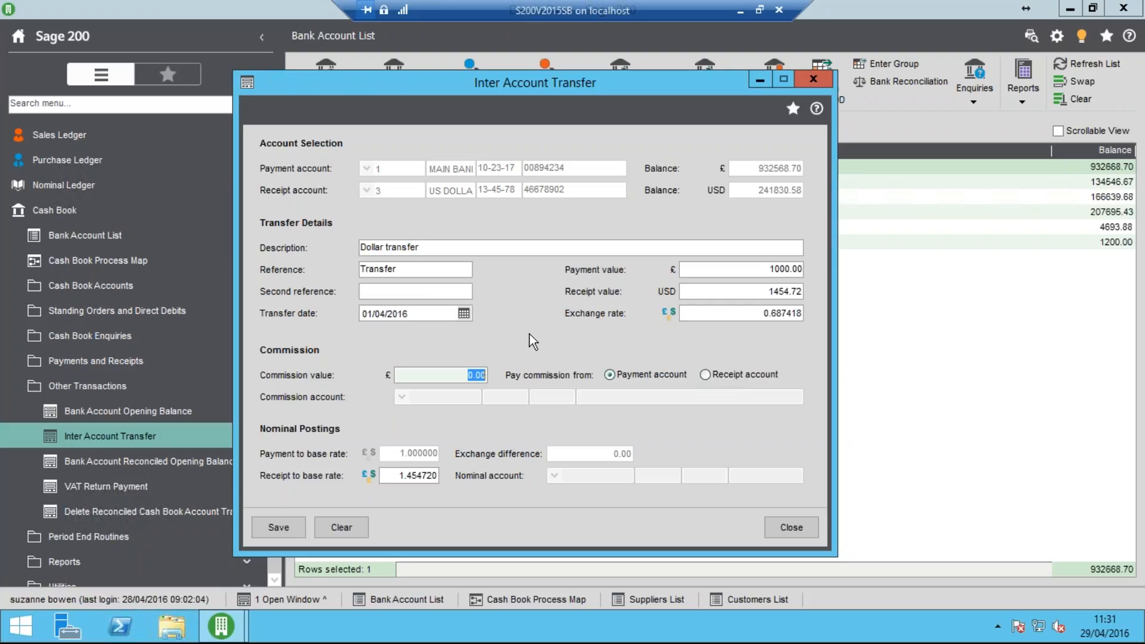
text(10)
key(Tab)
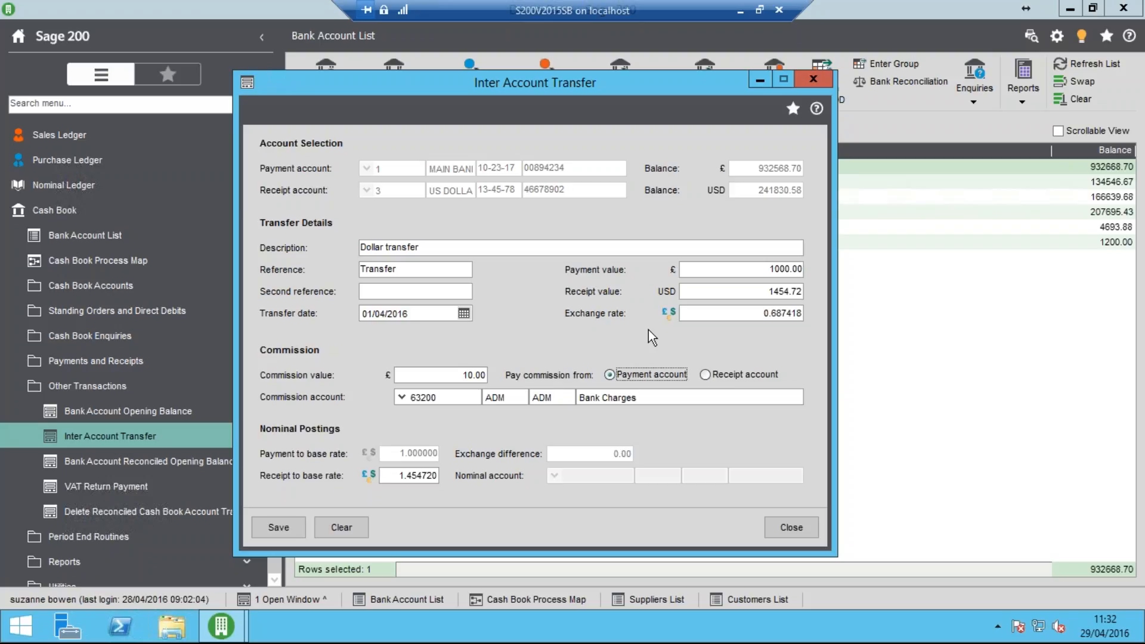
click(277, 527)
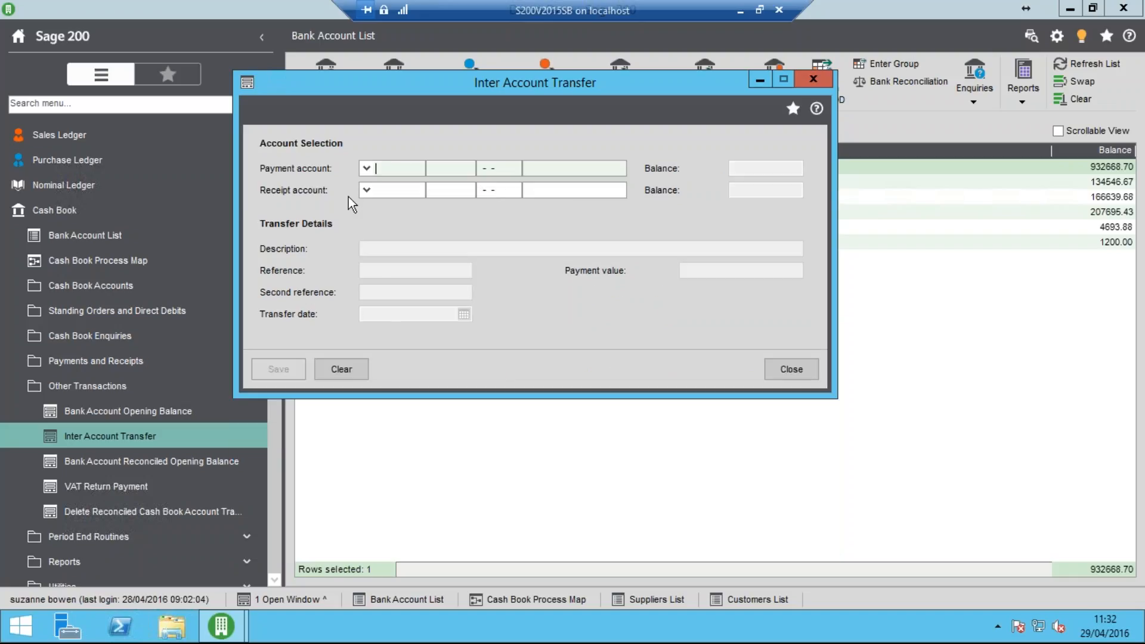
Set up a second inter account transfer from the Main Bank Account to the US Dollar Account
click(365, 168)
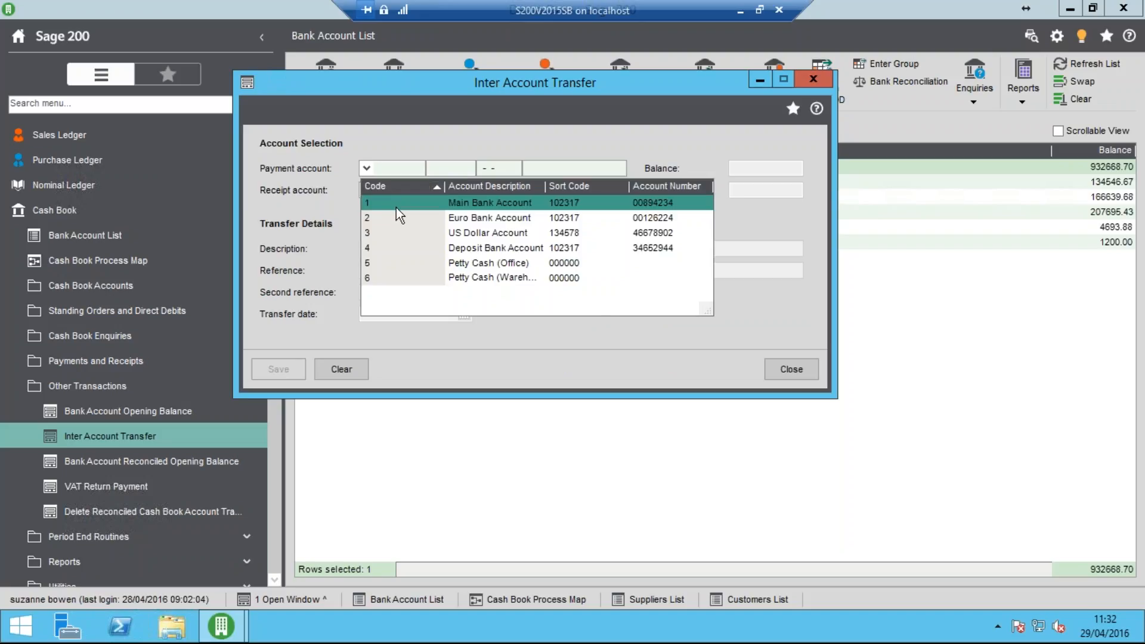
click(397, 208)
click(366, 190)
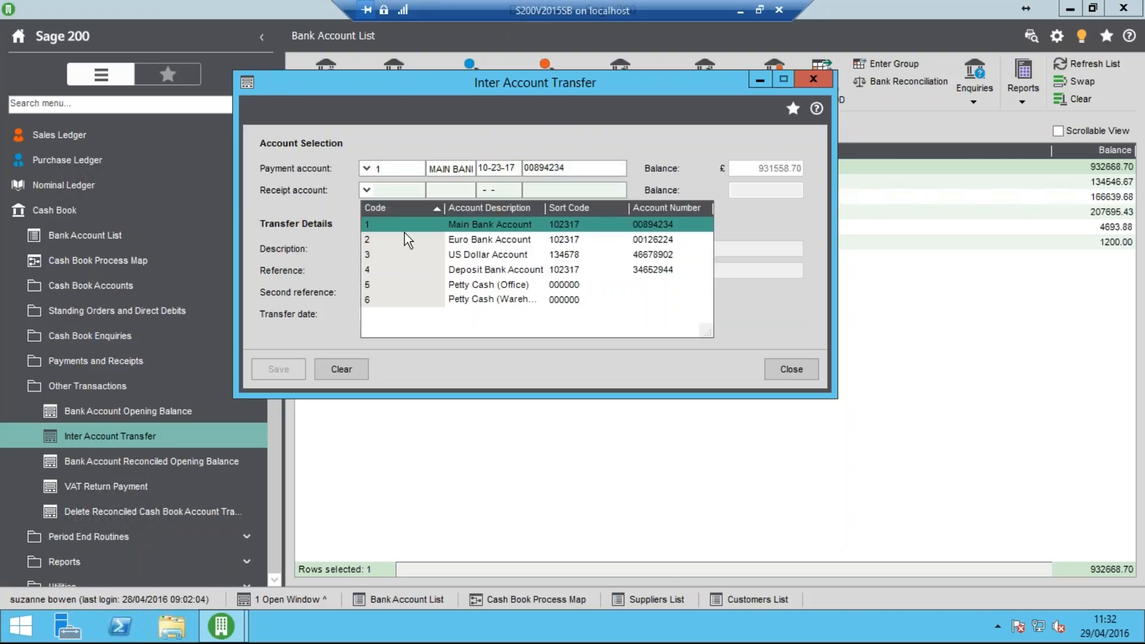
click(424, 253)
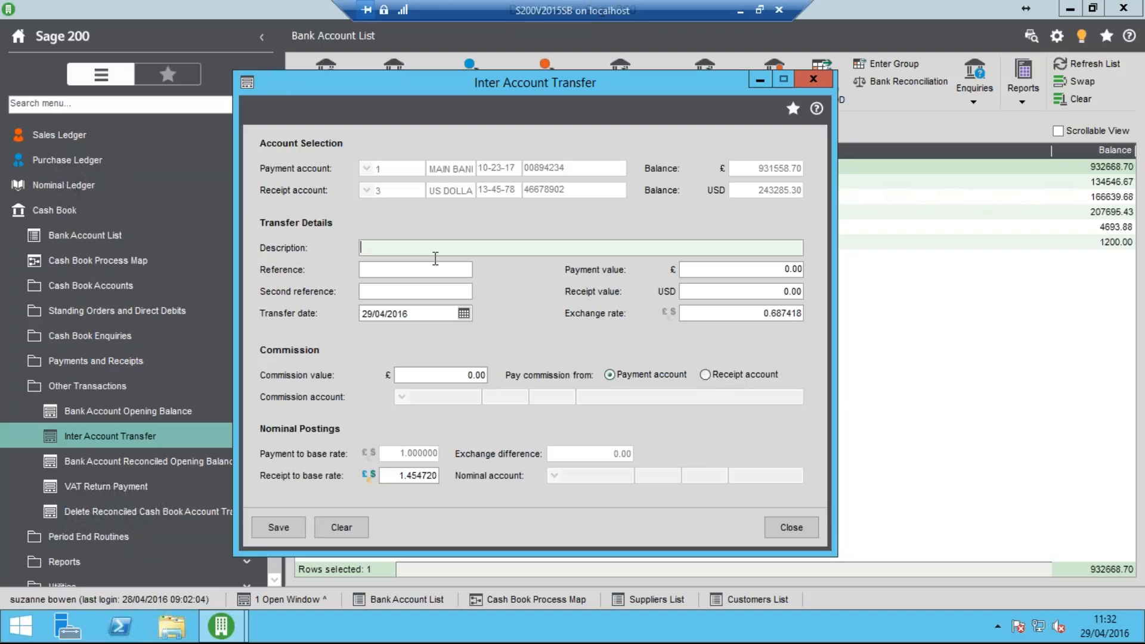
Fill in the second transfer's description "Transfer 2", reference "Tfr 2" and transfer date 01/04/2016
text(Transfer 2)
key(Tab)
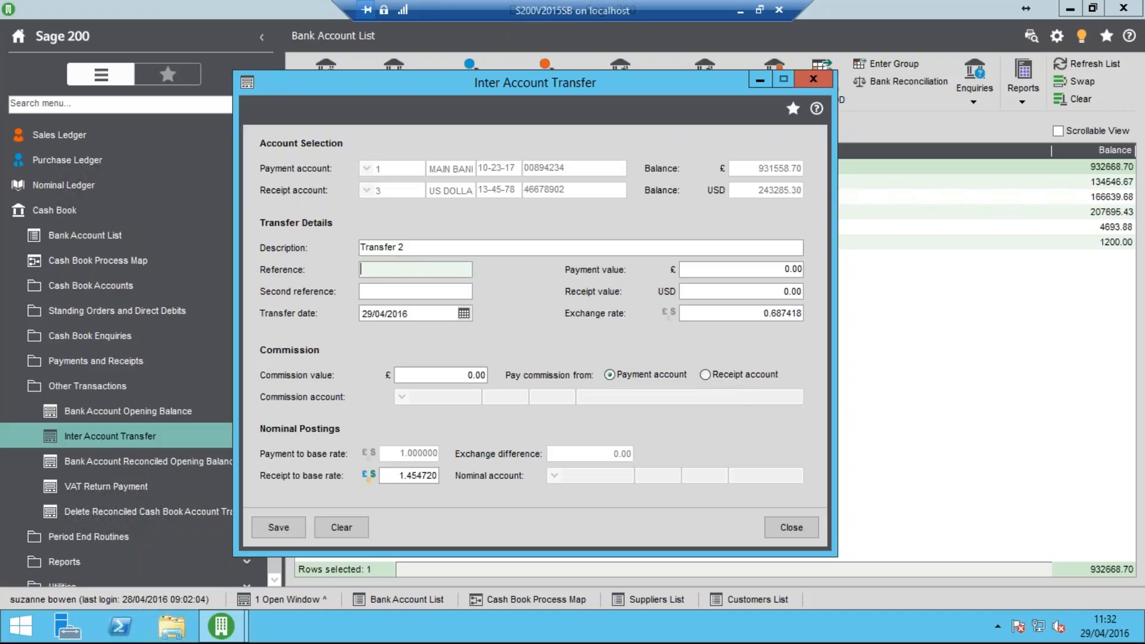
text(Tfr 2)
key(Tab)
key(Tab)
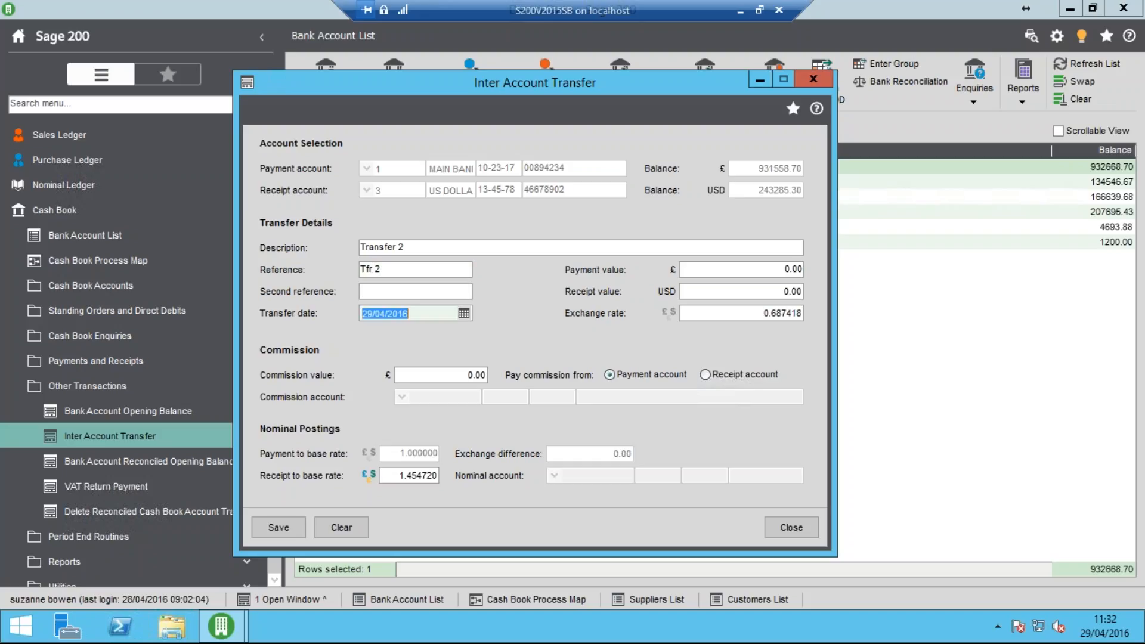
text(010416)
key(Tab)
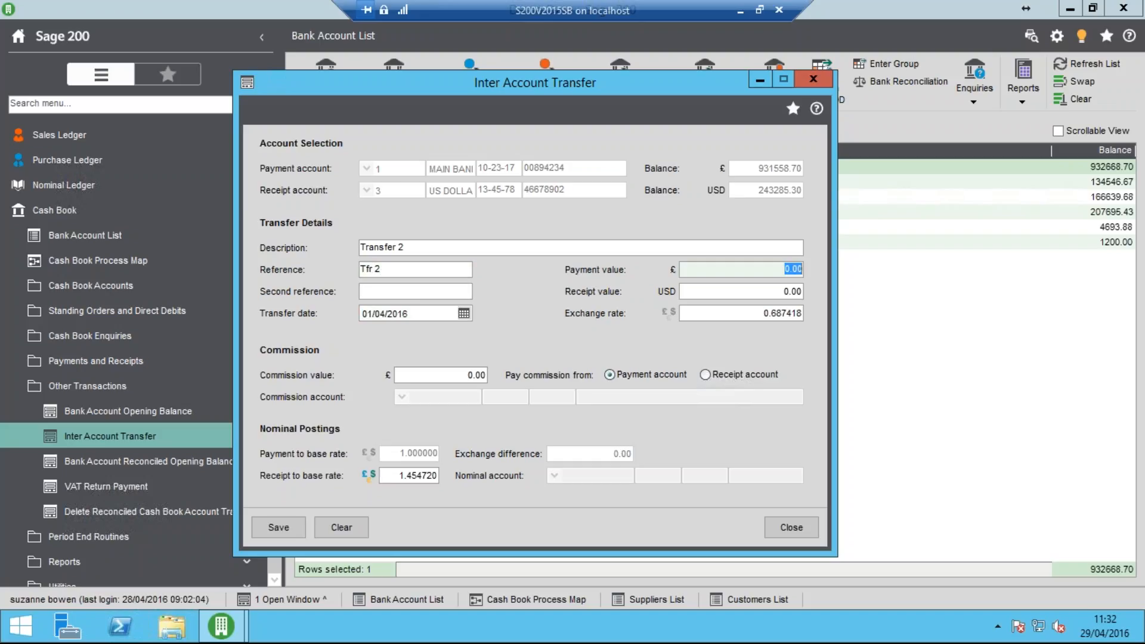
Set the second transfer's payment value to £1000 and its commission value to £10
text(1000)
key(Tab)
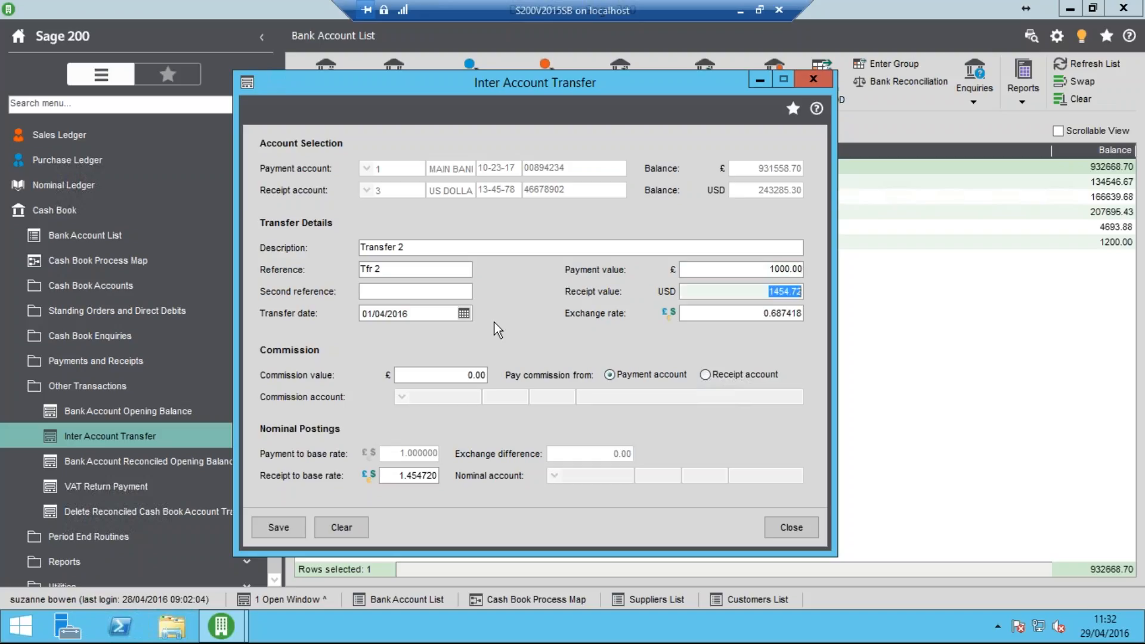
key(Tab)
text(10)
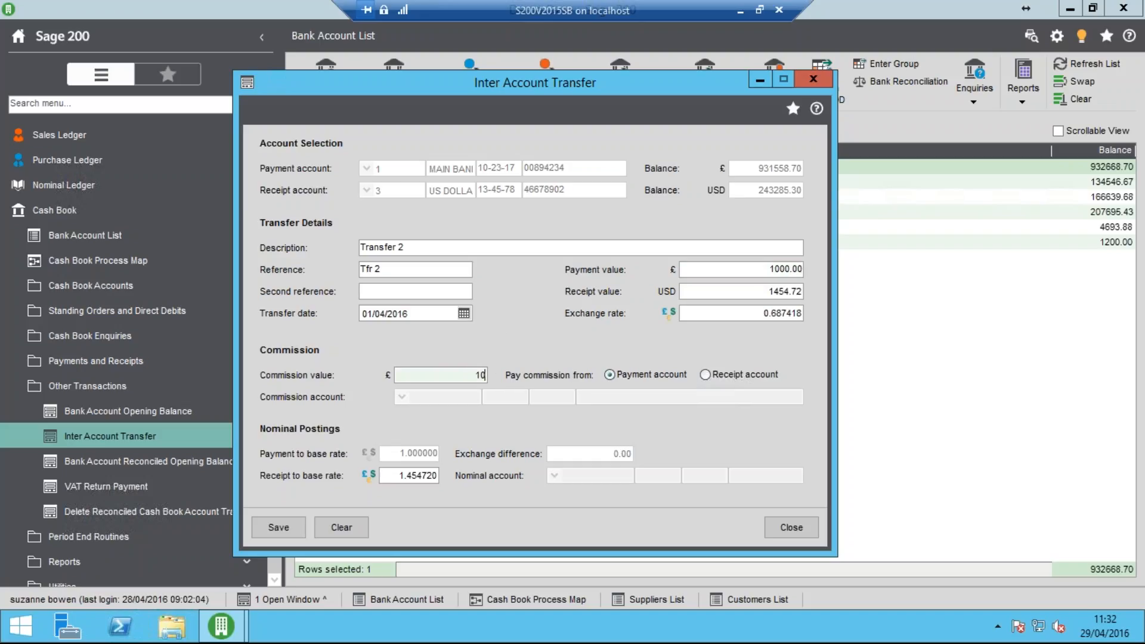
key(Tab)
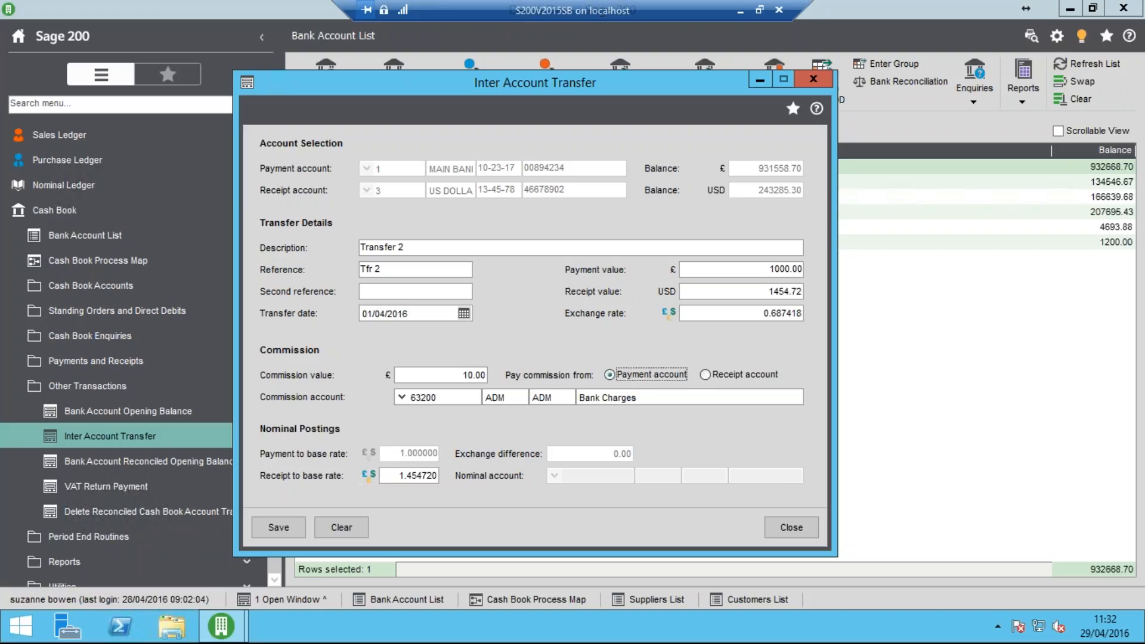
Amend the second transfer's receipt to base rate to 1.2 US dollars per pound
click(368, 476)
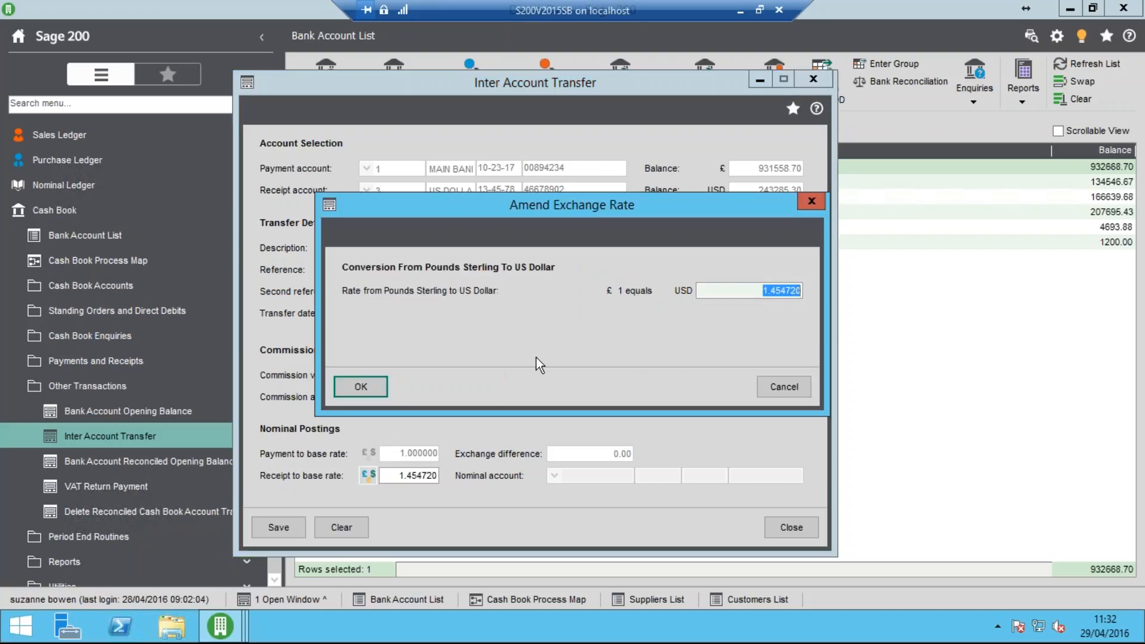
text(1.2)
key(Tab)
click(360, 388)
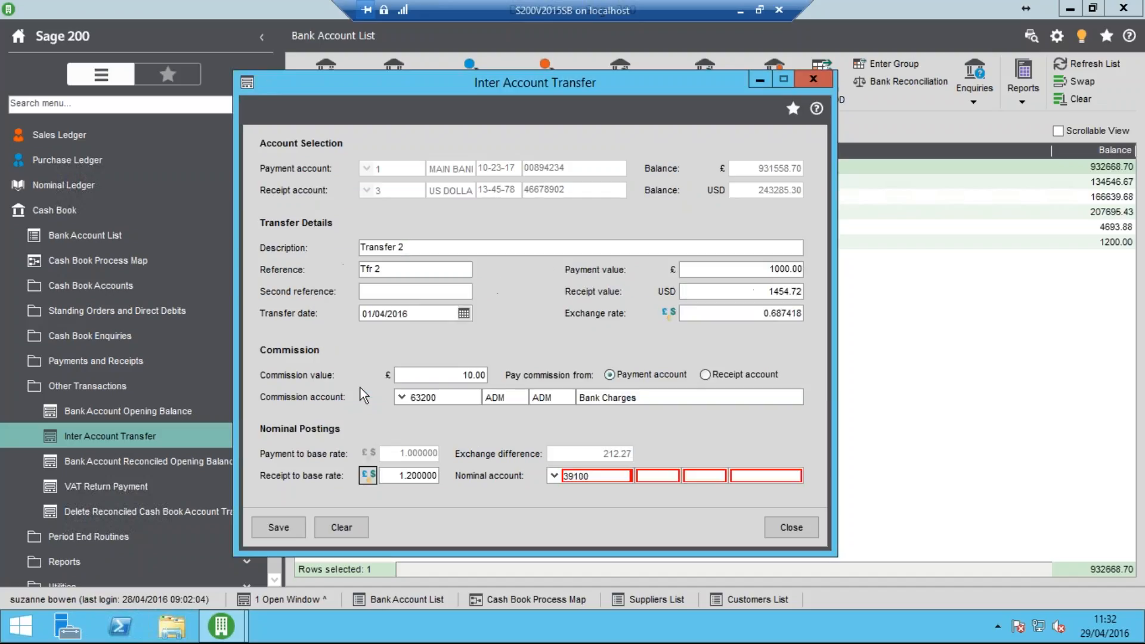
Assign cost centre ADM and department ADM to the exchange difference nominal account, and save the second transfer
click(658, 481)
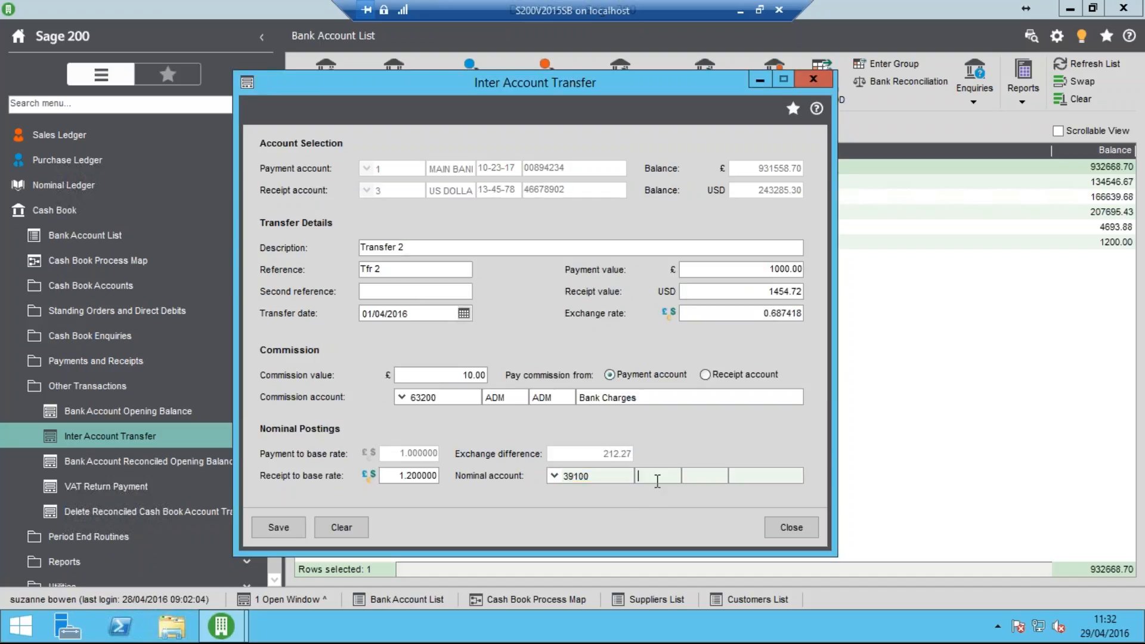
text(admadm)
key(Tab)
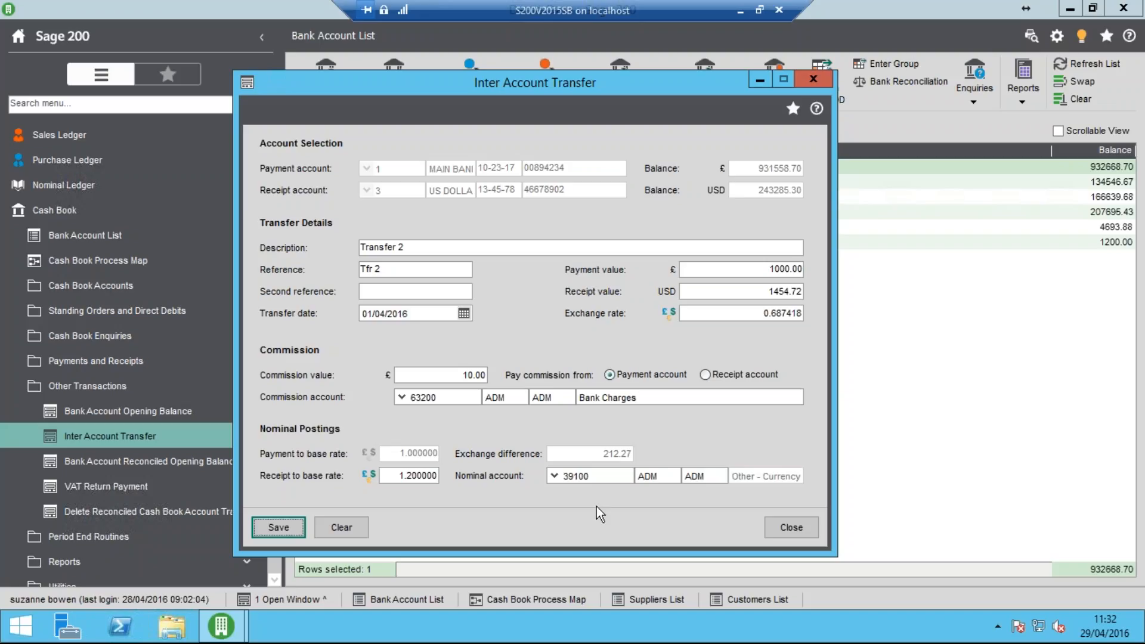
click(289, 525)
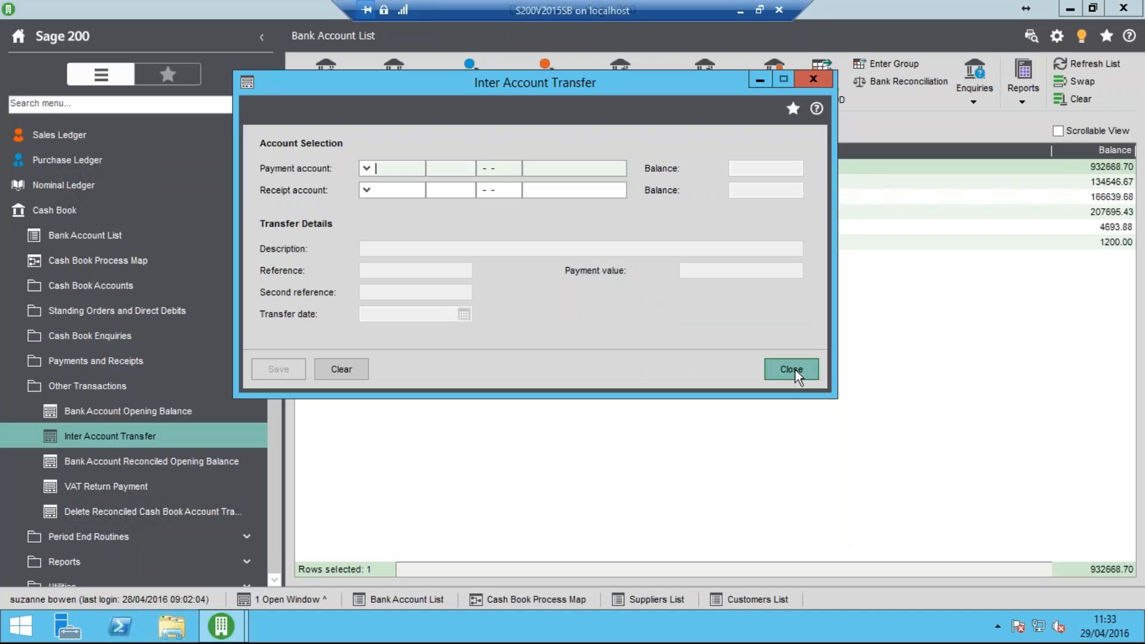
click(796, 369)
Refresh the bank account list and look up the Main Bank Account's latest transactions in the transaction enquiry
click(1071, 67)
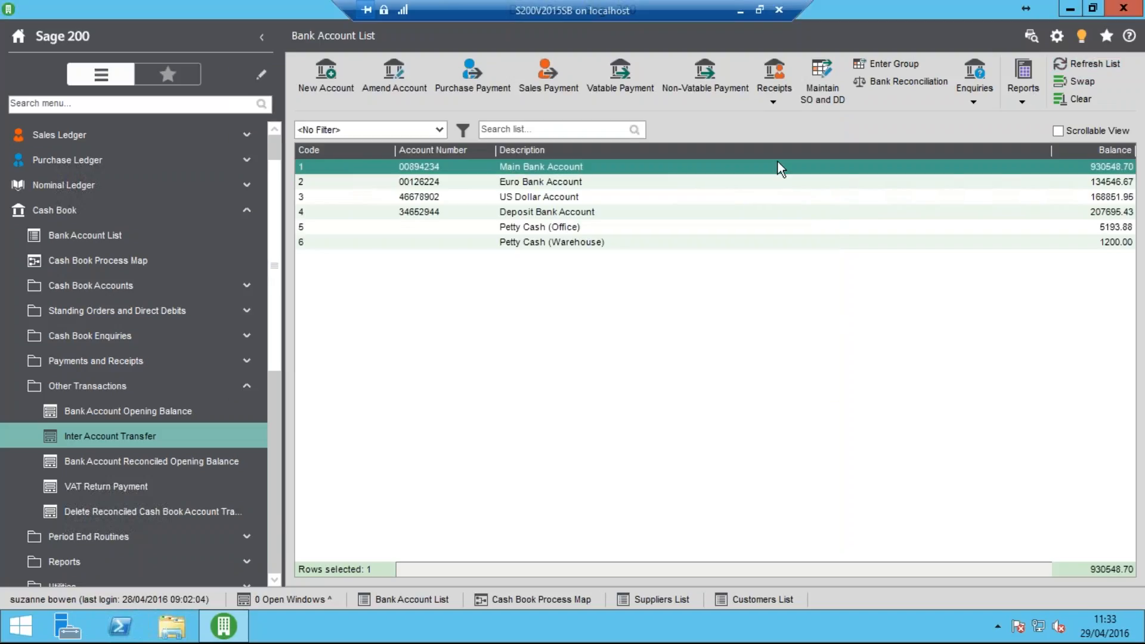
click(981, 95)
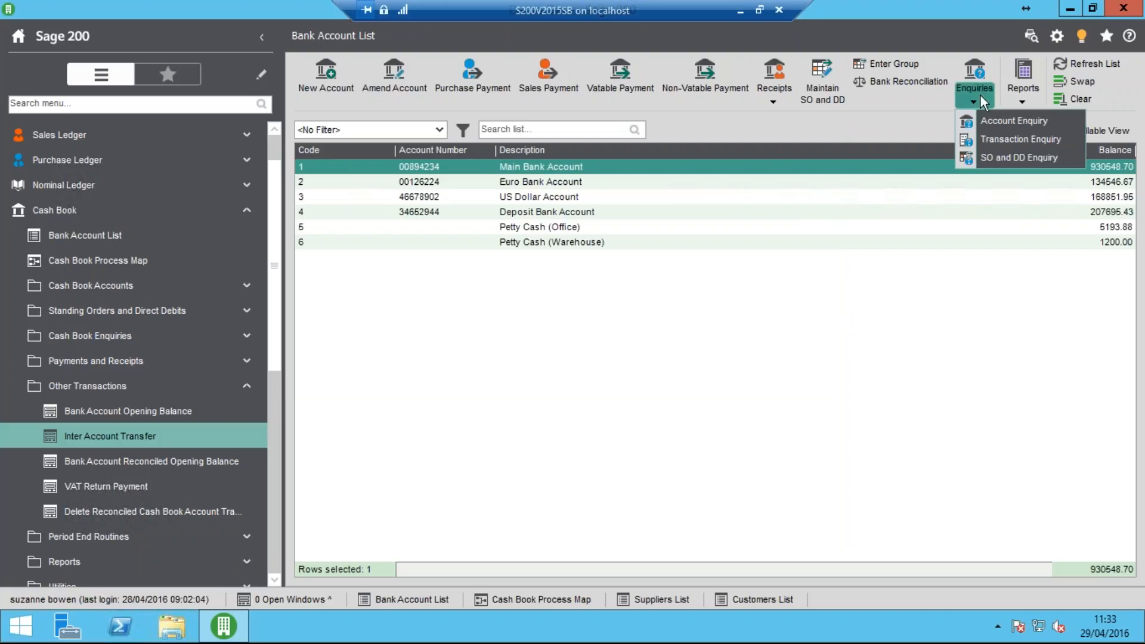
click(1000, 138)
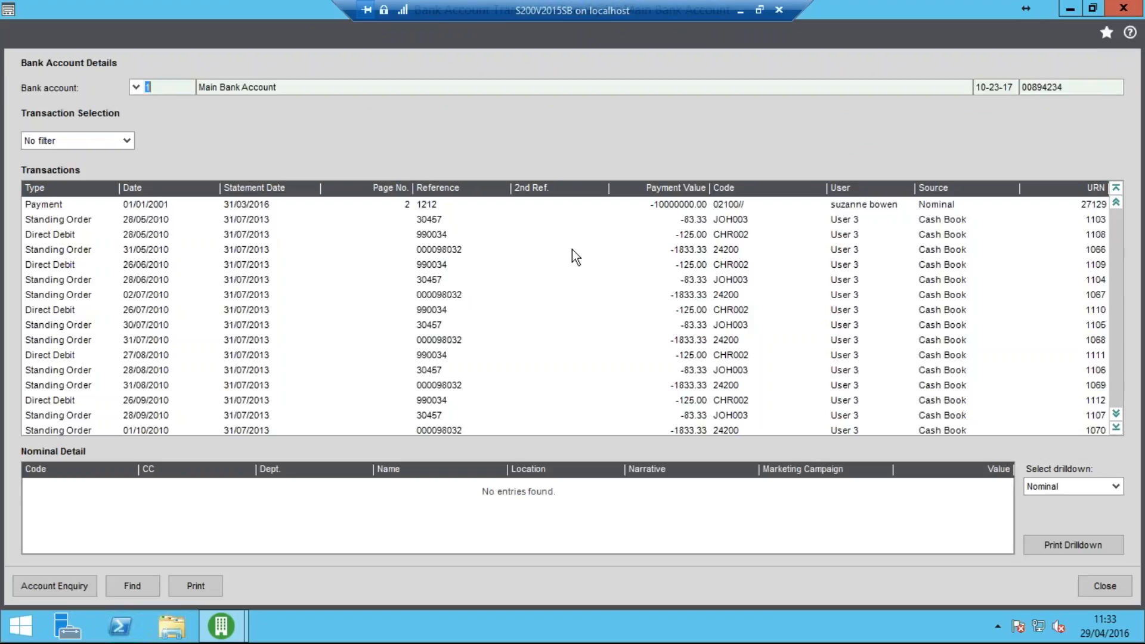
click(1116, 427)
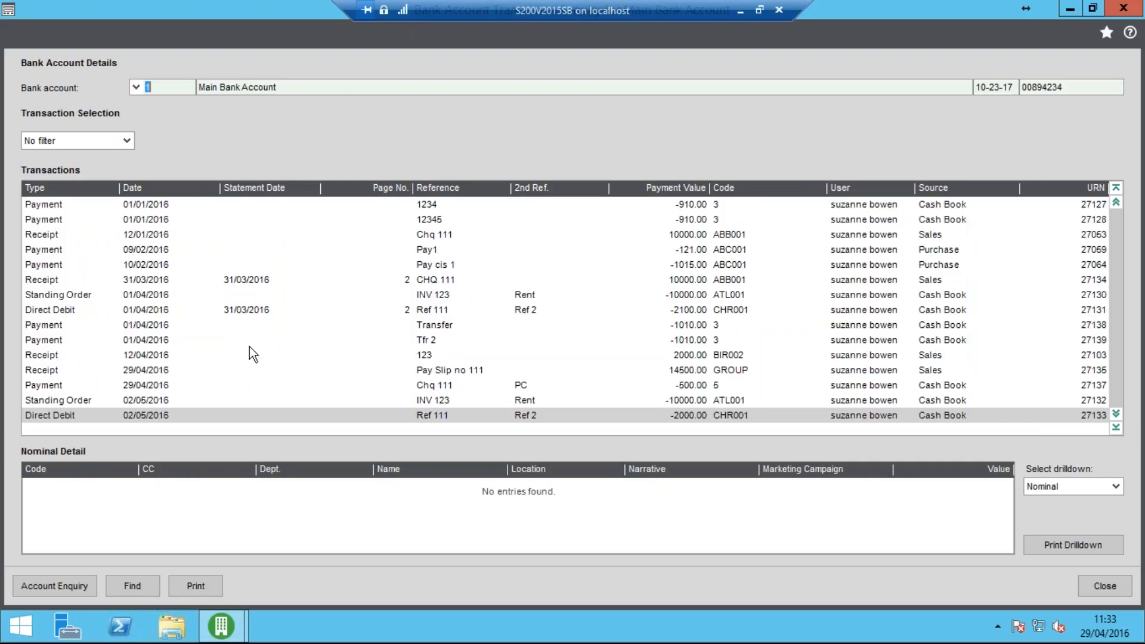
Examine the nominal drilldown of the "Transfer" payment and the "Tfr 2" payment entry, and close the enquiry
click(169, 326)
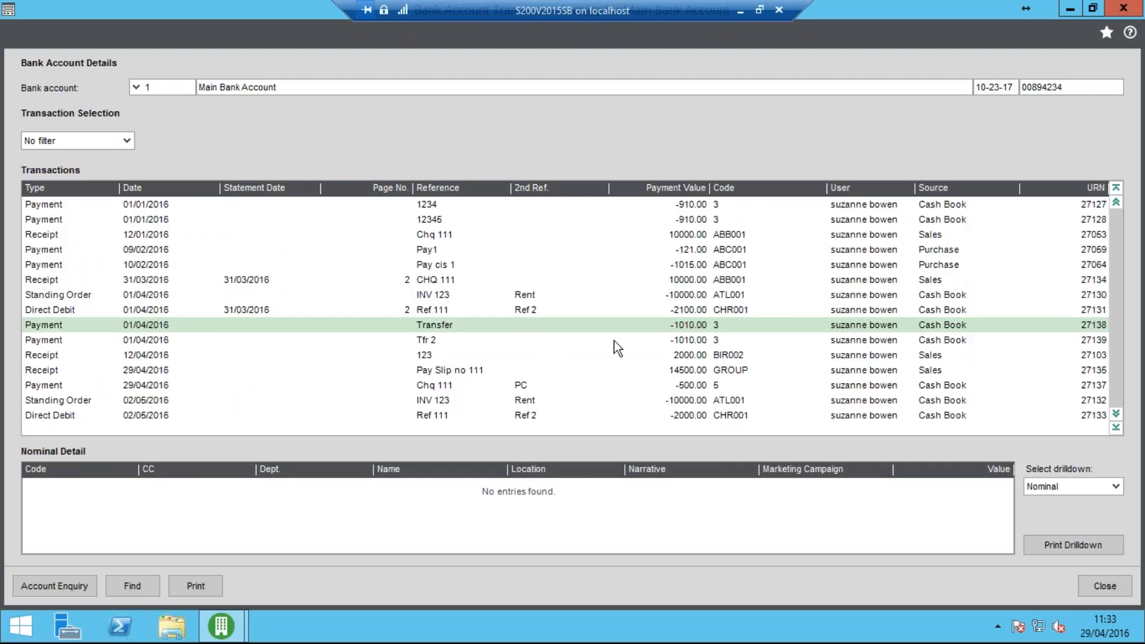
click(1087, 488)
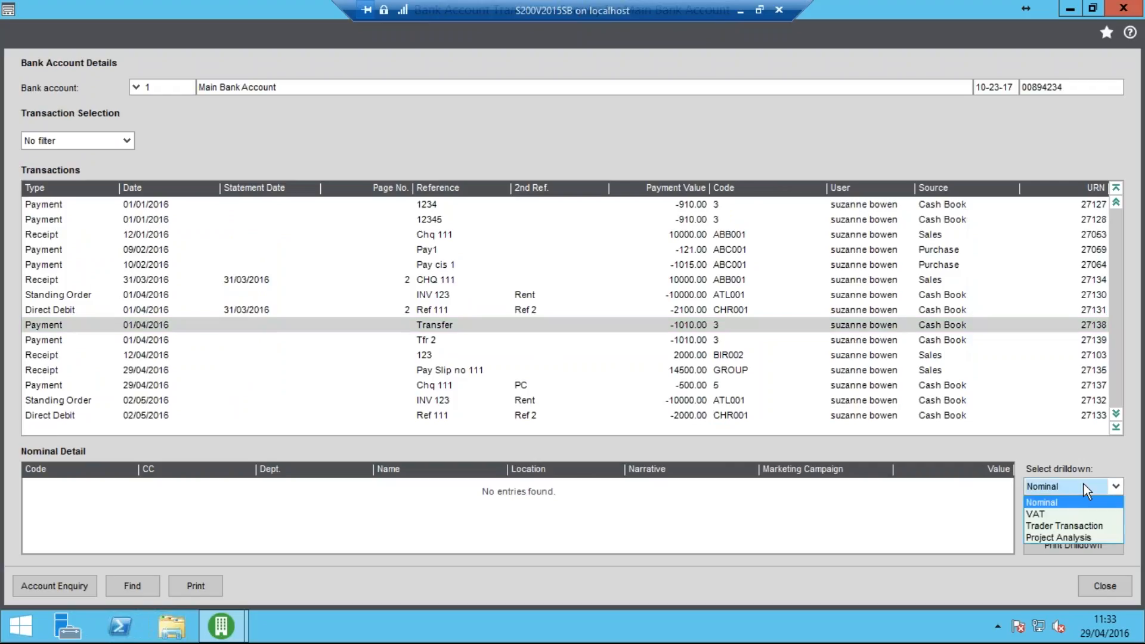
click(1058, 501)
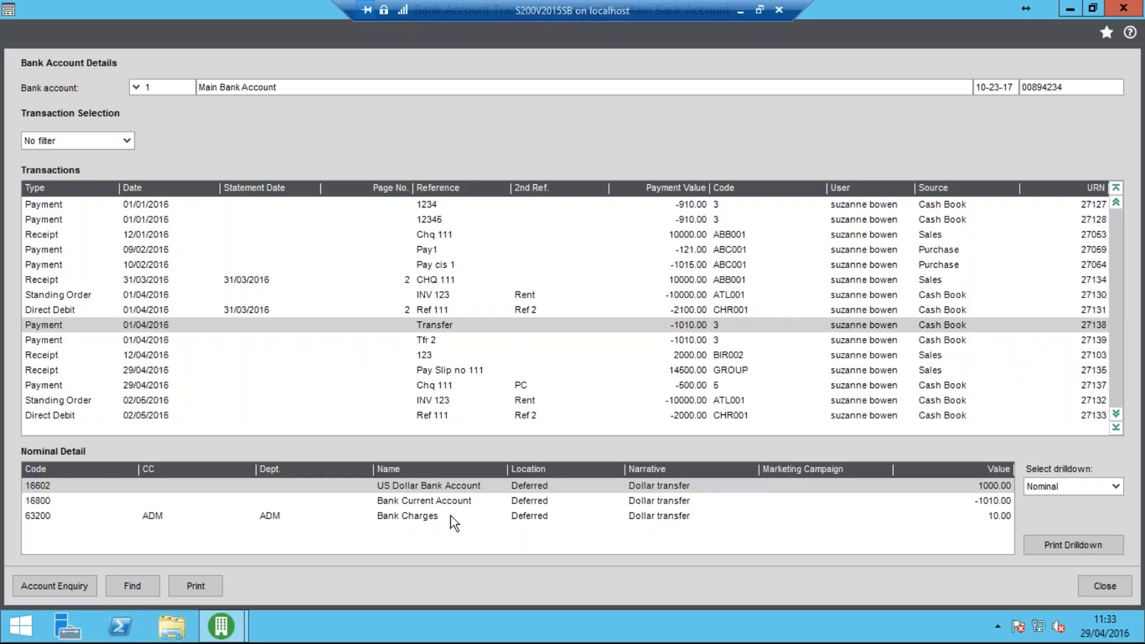
click(432, 341)
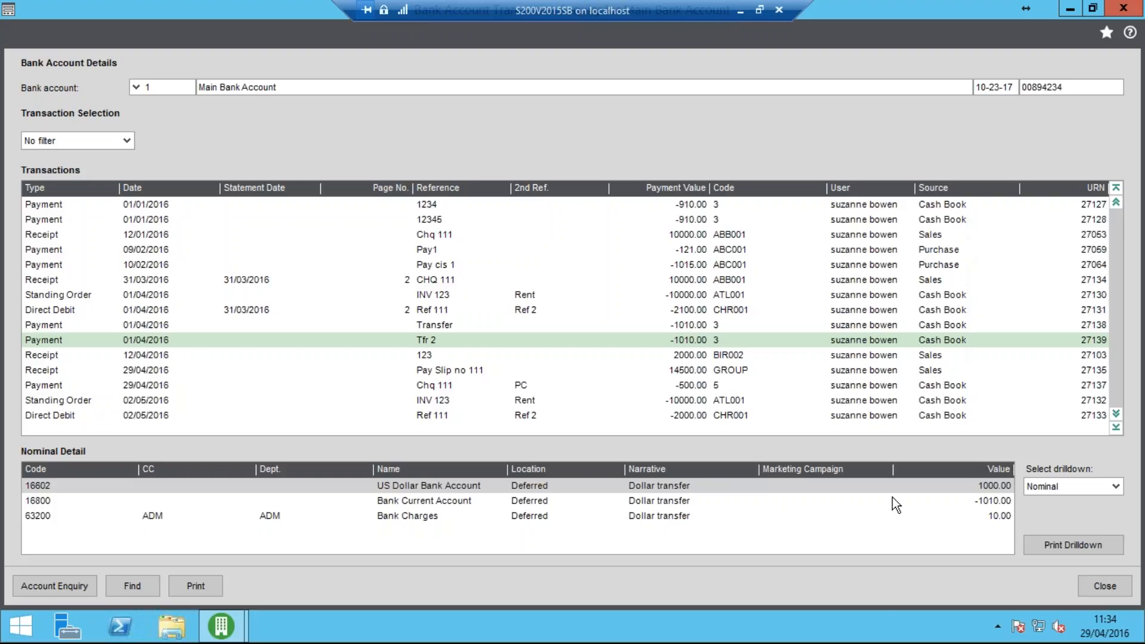
click(1101, 584)
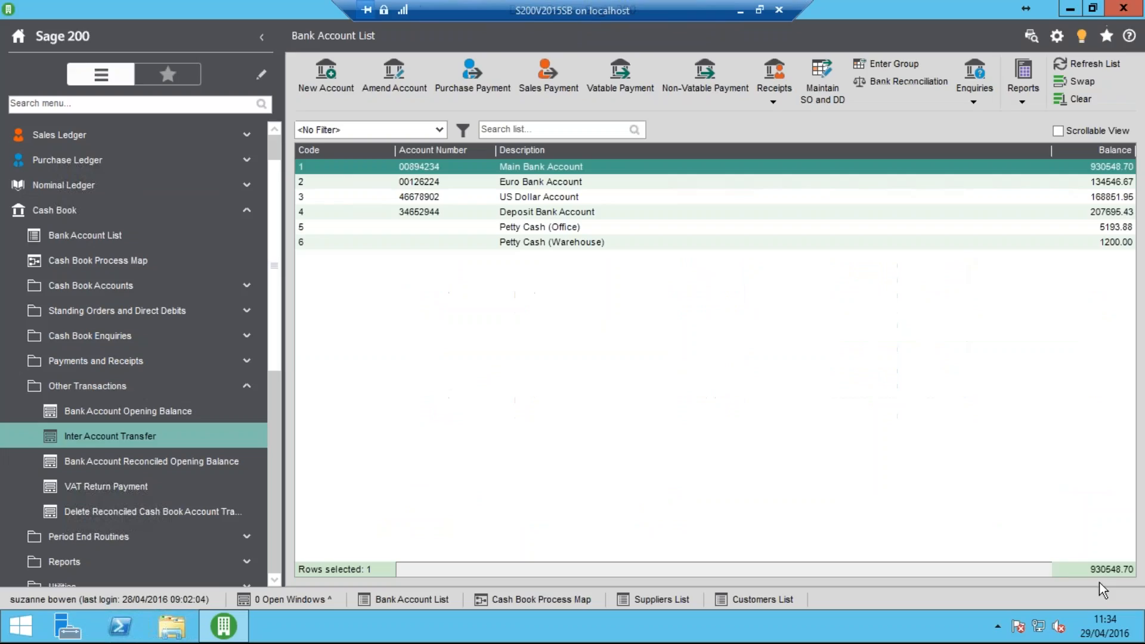
Look up the US Dollar Account's latest transactions and view the nominal drilldown of the "Transfer" receipt
click(682, 193)
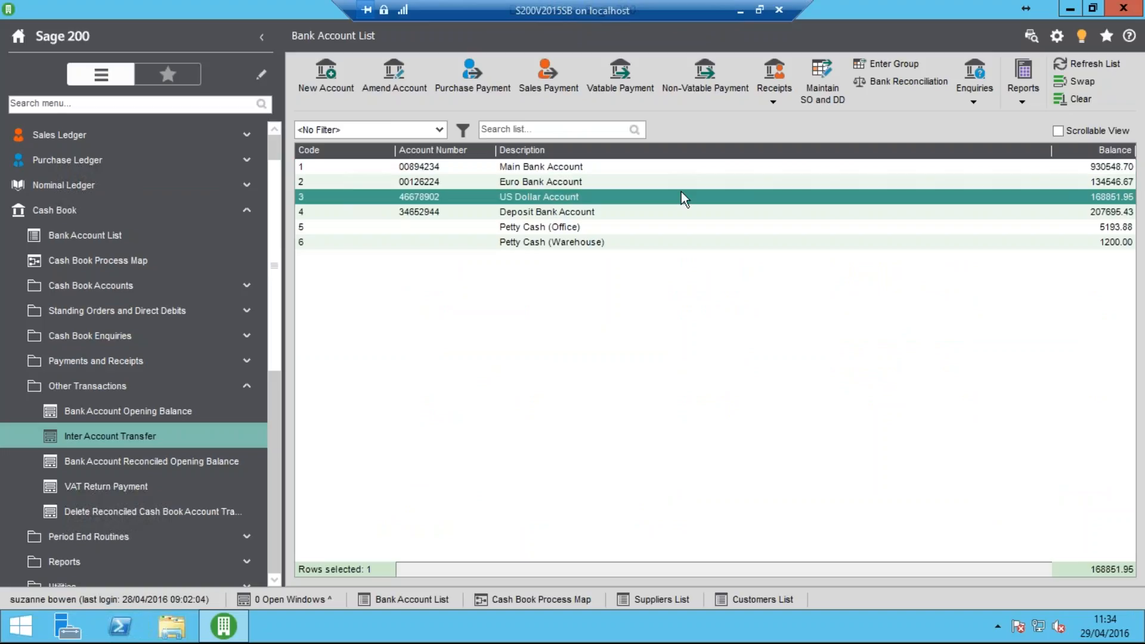
click(971, 100)
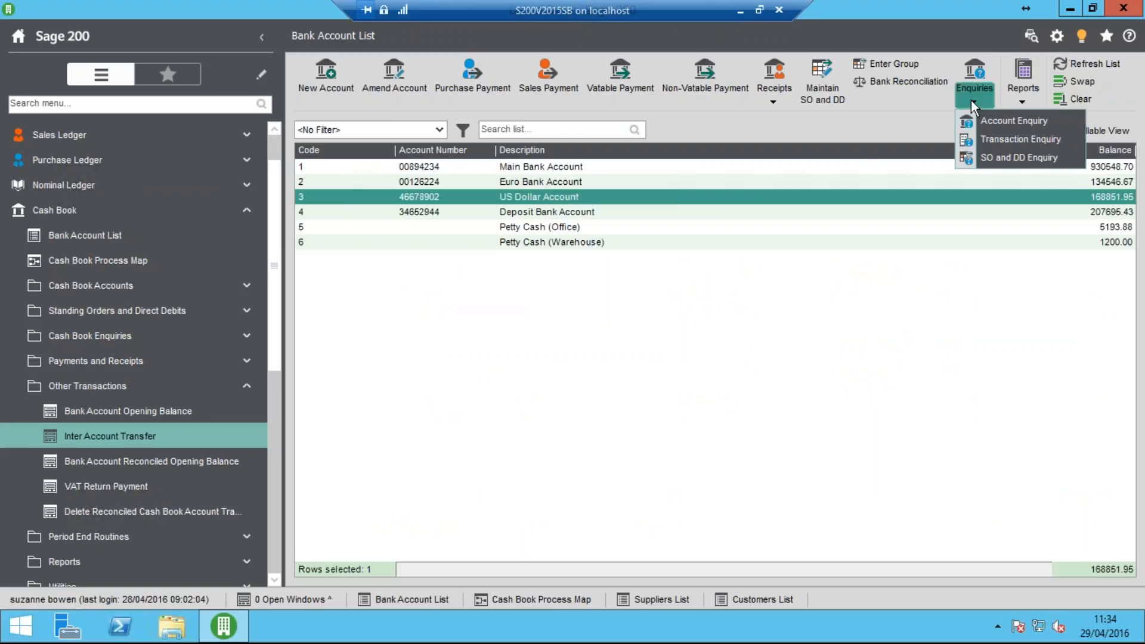
click(1001, 133)
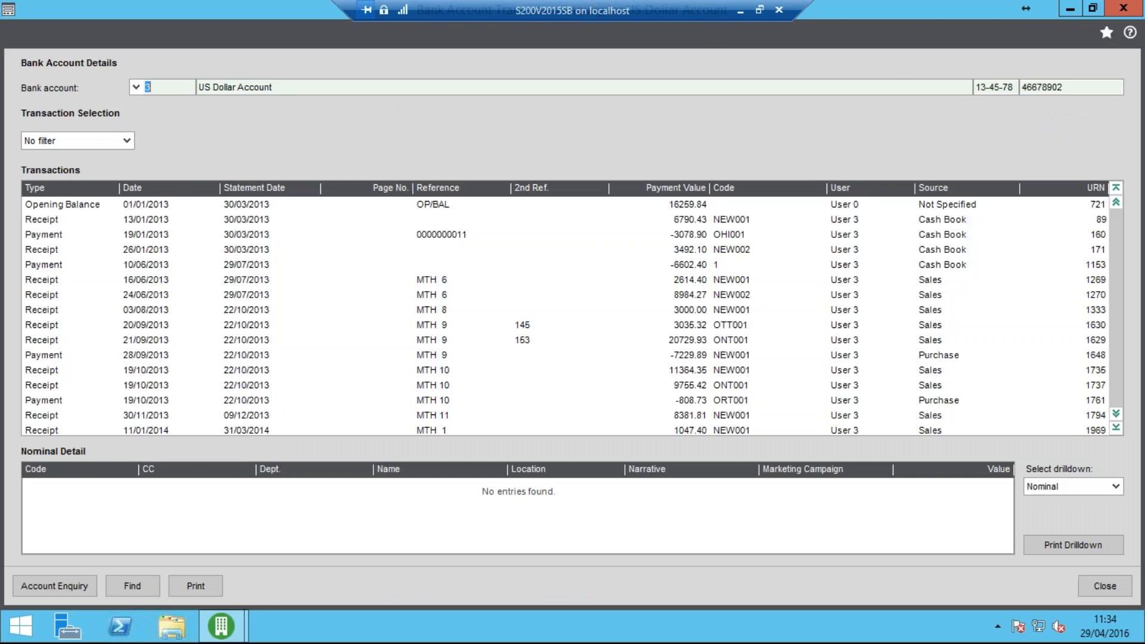
click(1115, 427)
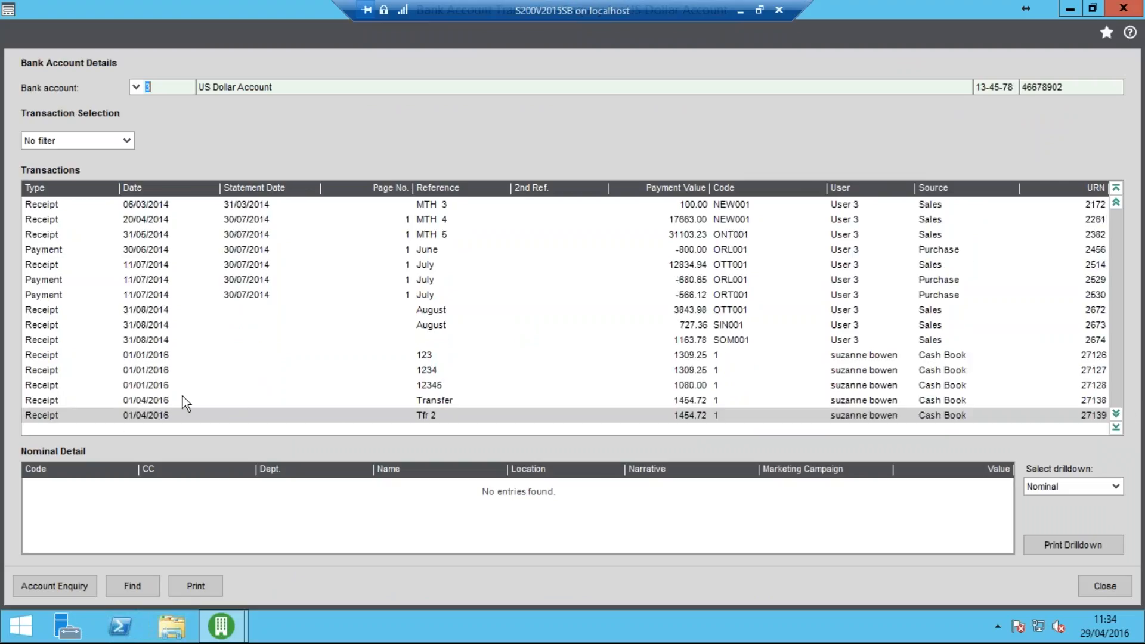
click(167, 399)
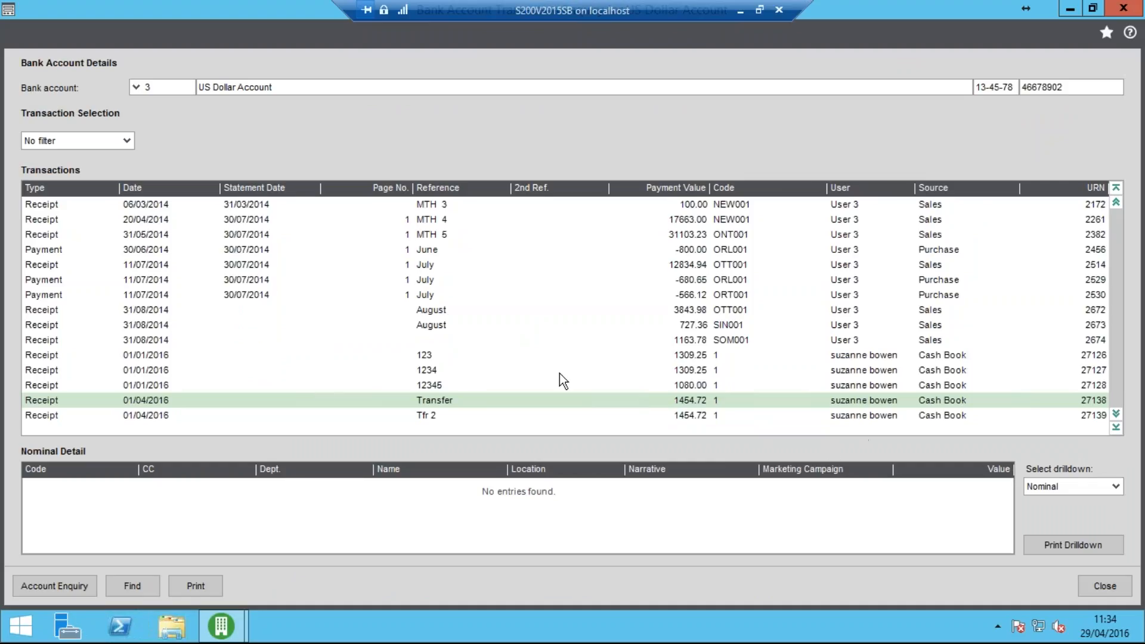
click(1047, 486)
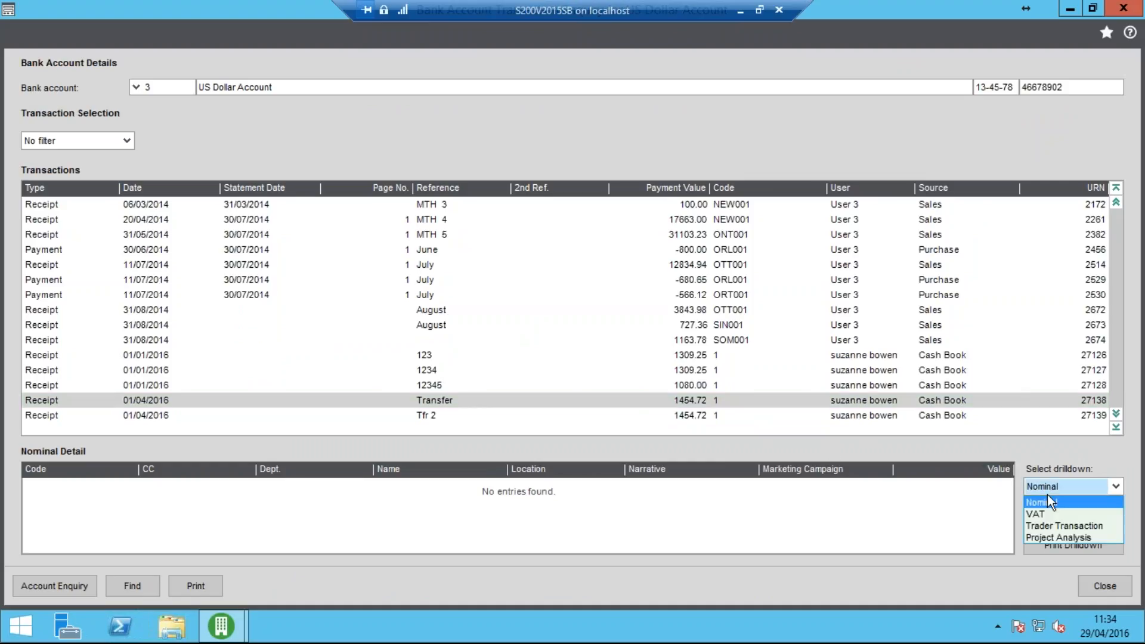
click(1057, 502)
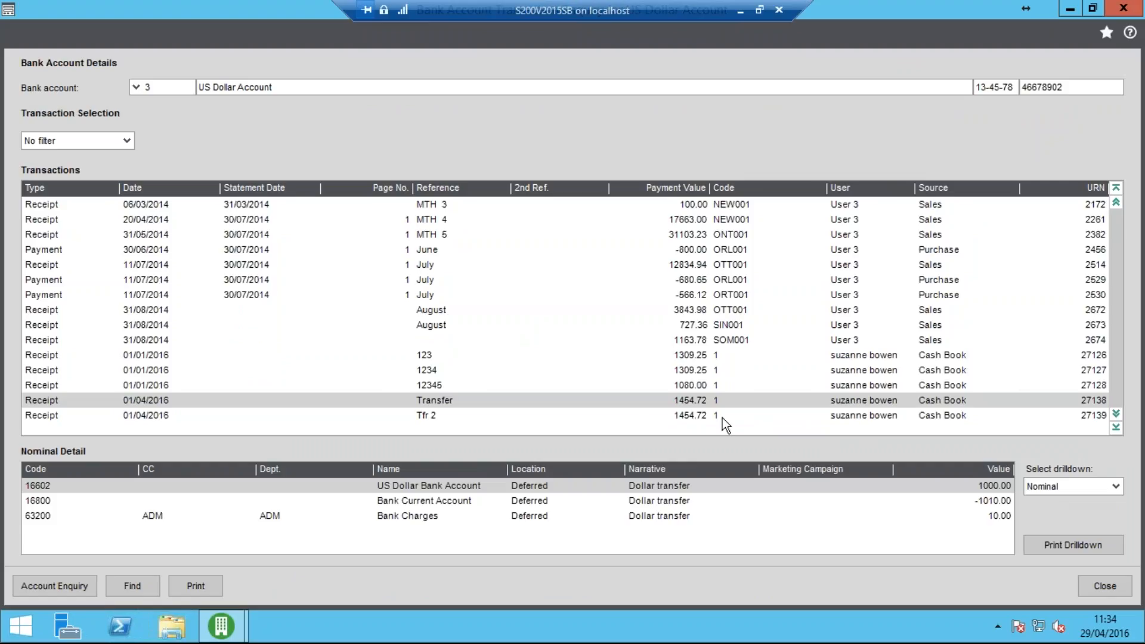
Compare the "Transfer" and "Tfr 2" receipts in the US Dollar Account, and close the enquiry
click(463, 417)
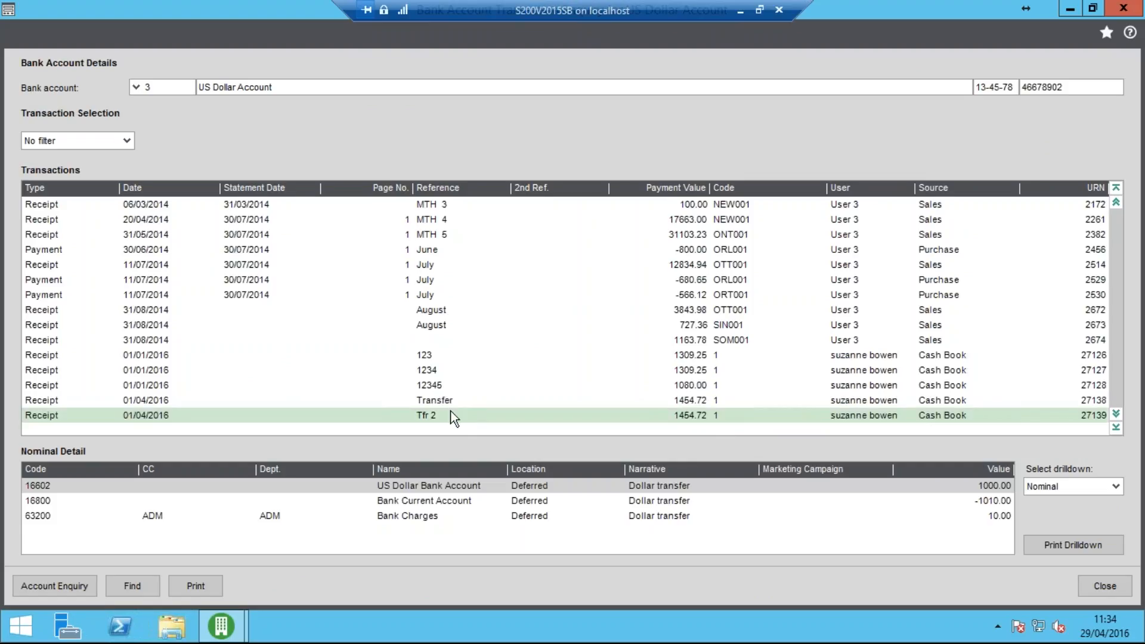
click(446, 404)
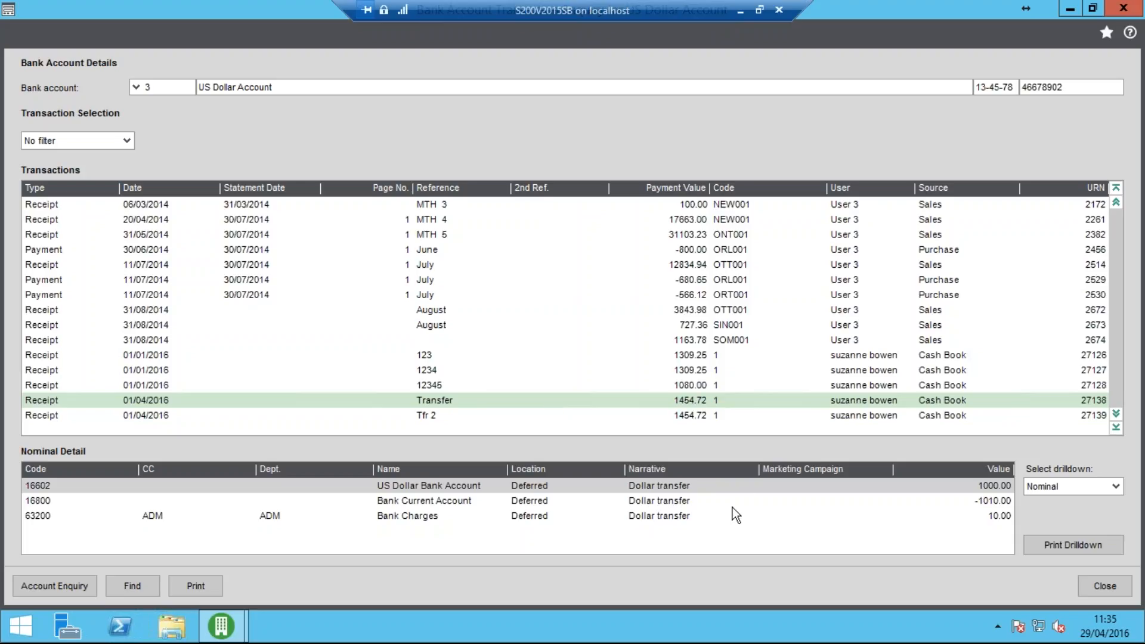
click(680, 501)
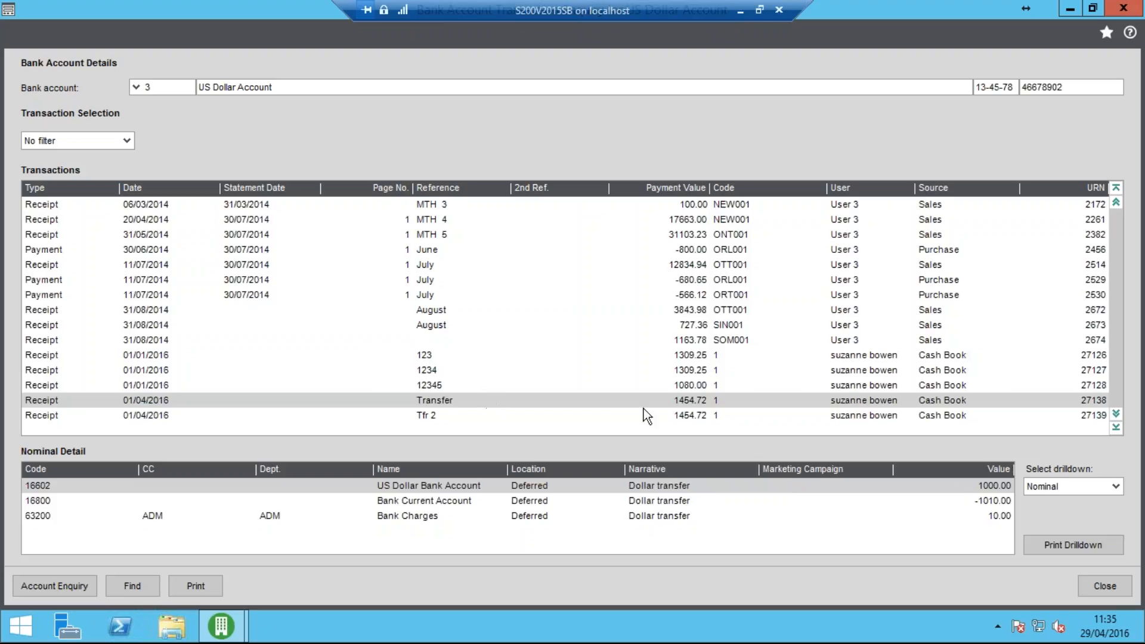
click(685, 404)
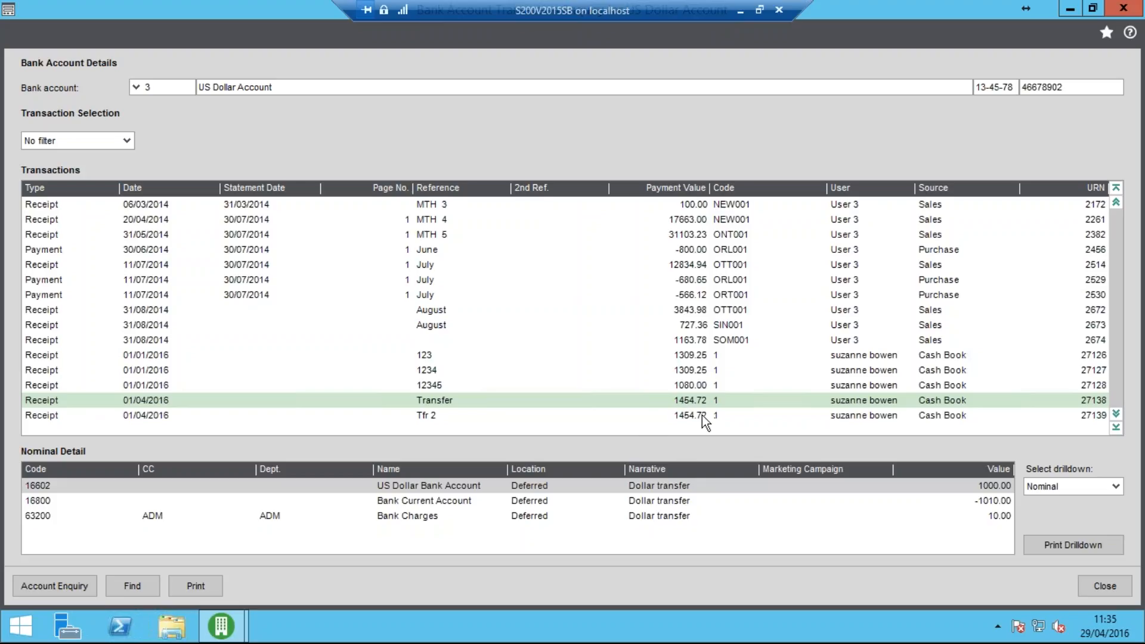
click(549, 418)
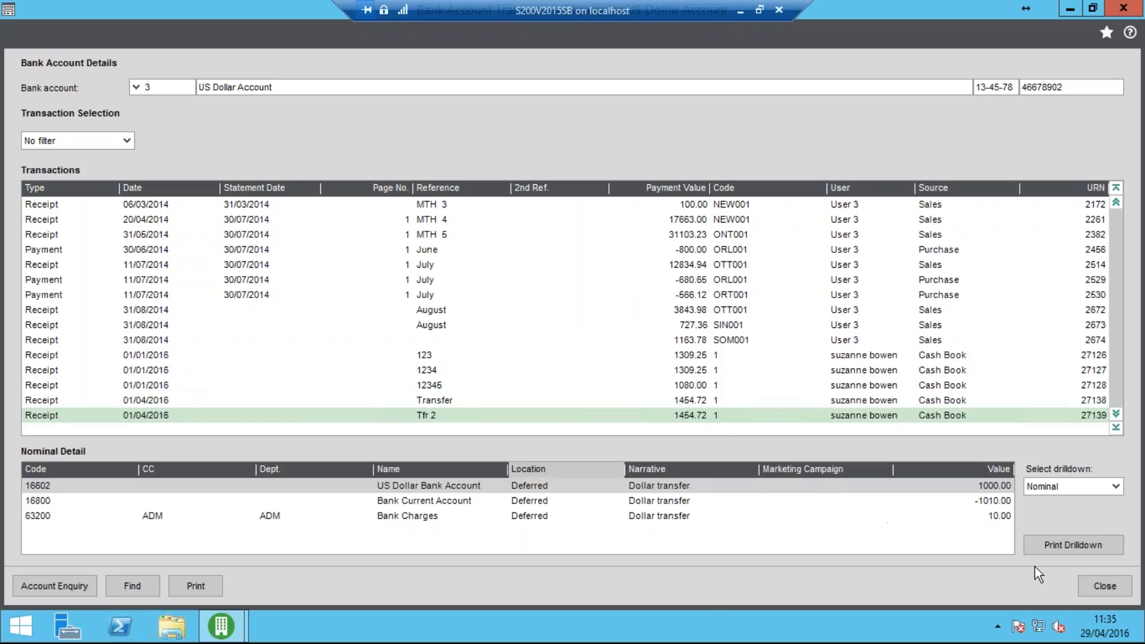
click(1107, 586)
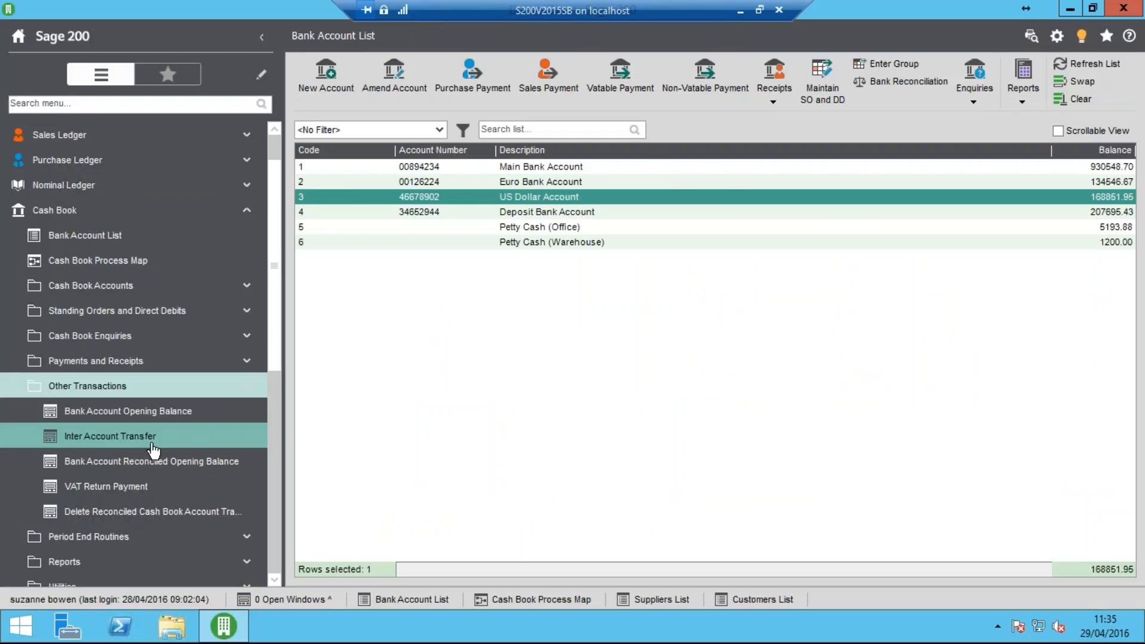
Set up a third inter account transfer from the Main Bank Account to the US Dollar Account
click(156, 447)
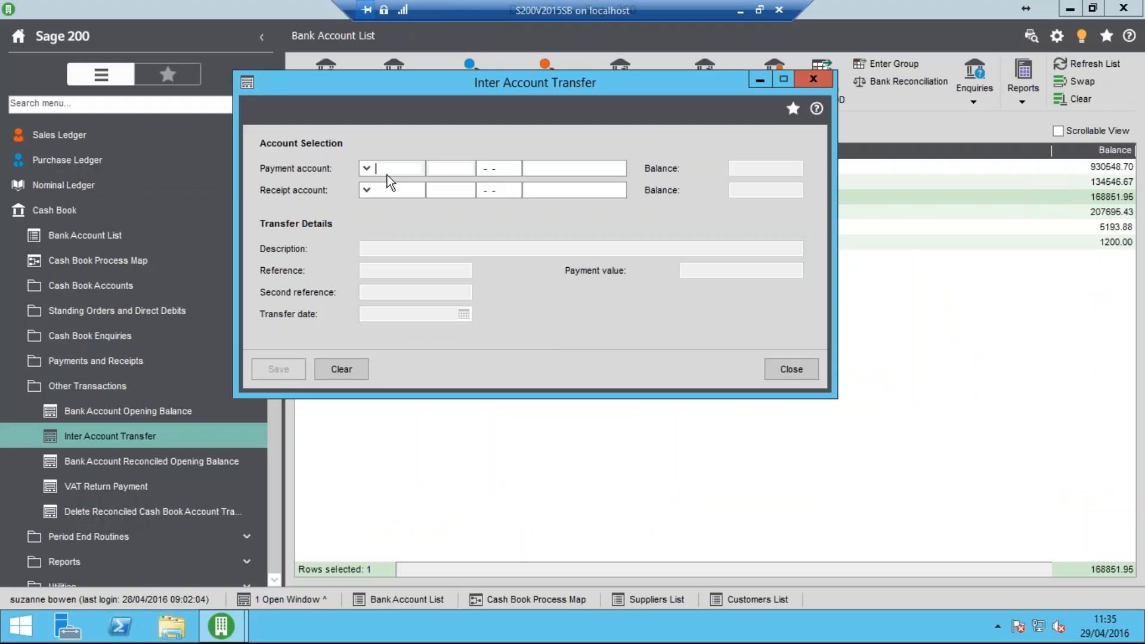
click(367, 169)
click(432, 205)
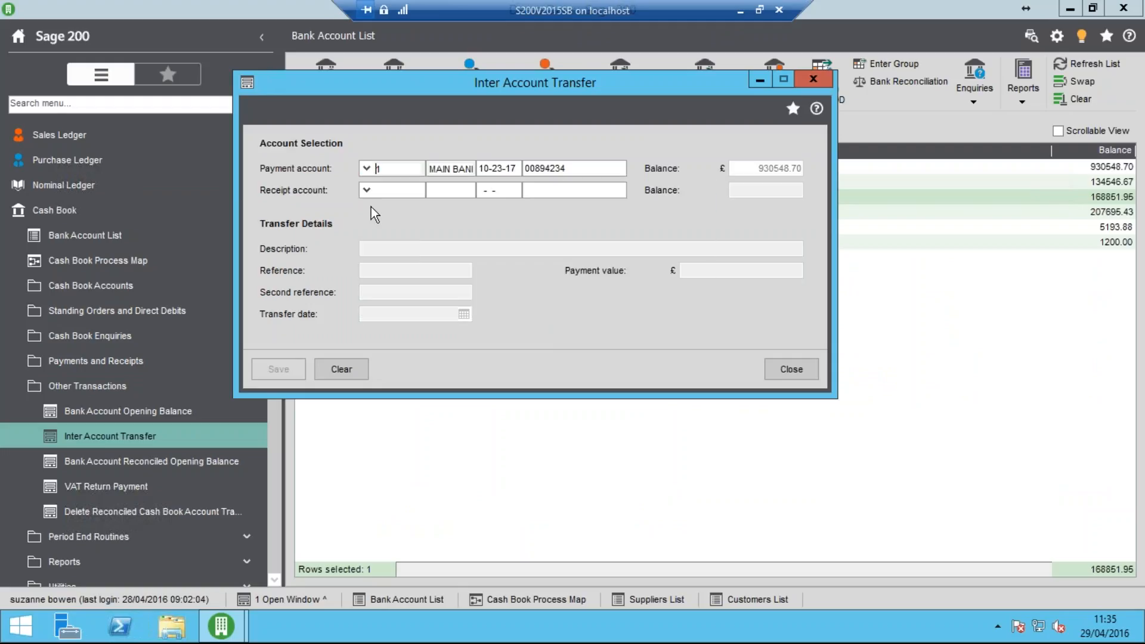
click(365, 191)
click(443, 252)
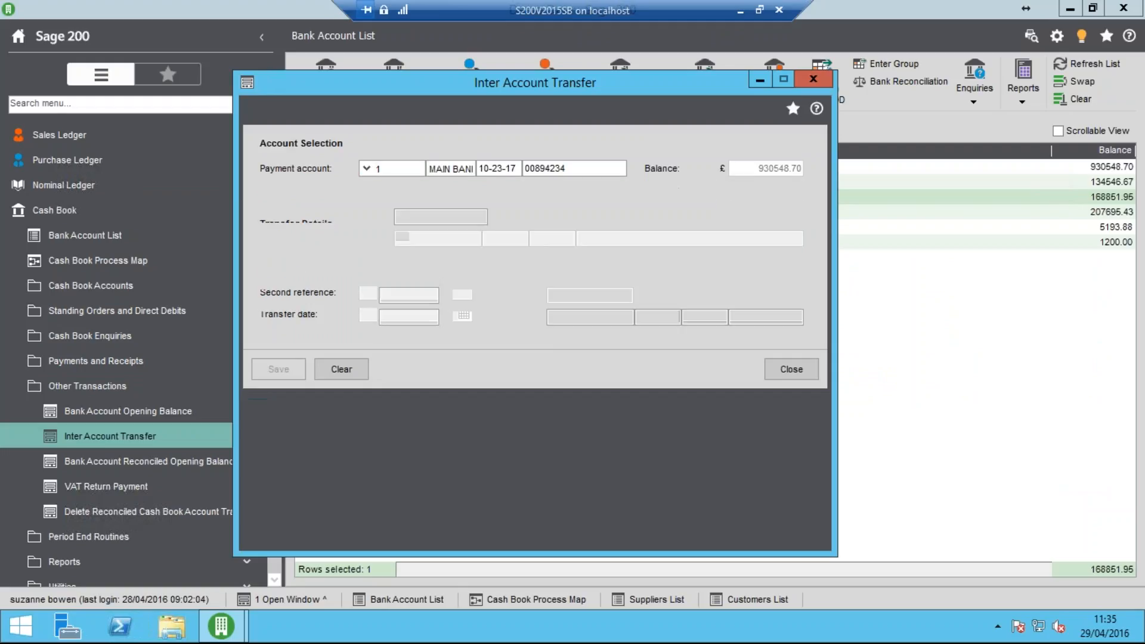
Fill in the third transfer's description "Transfr 3", reference "Tfr 3" and payment value £1000
text(Transfr 3)
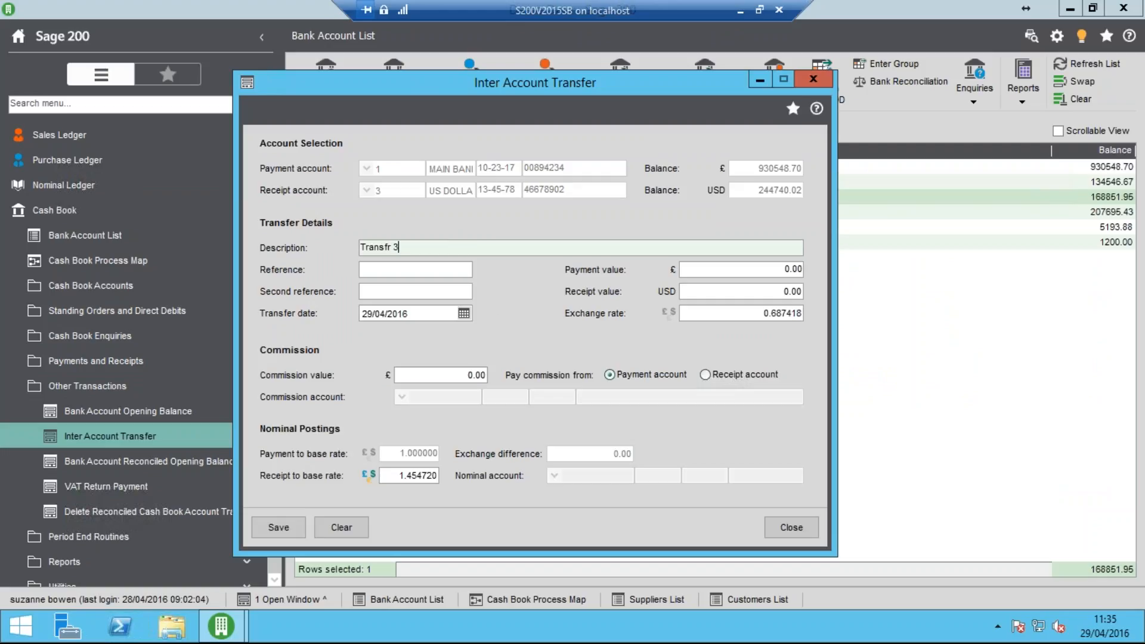
key(Tab)
text(Tf)
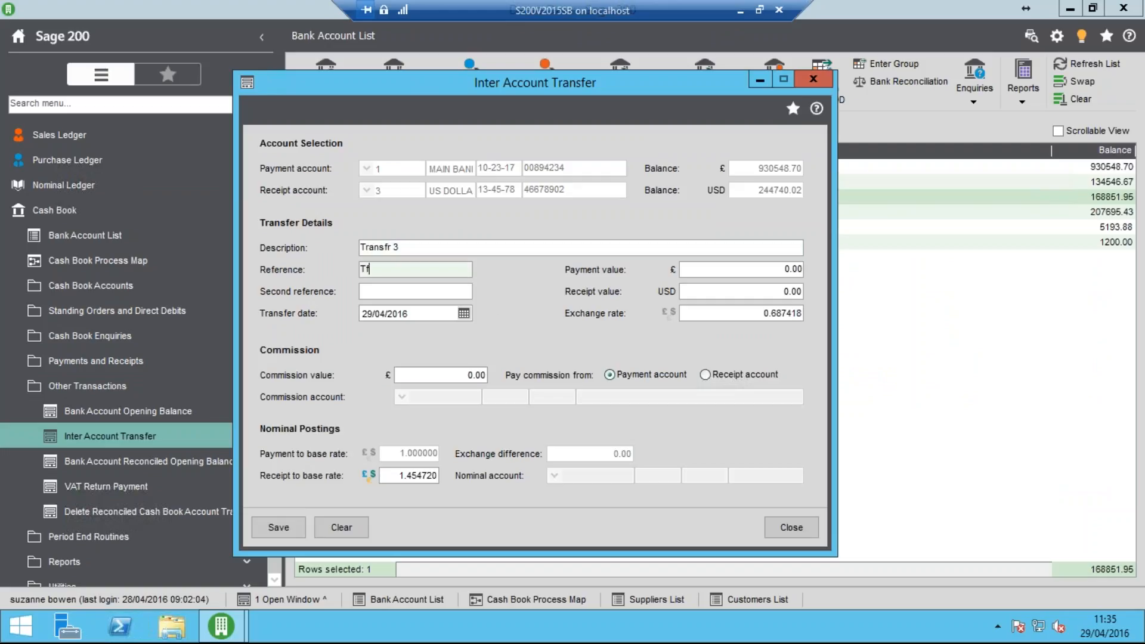
text(r 3)
key(Tab)
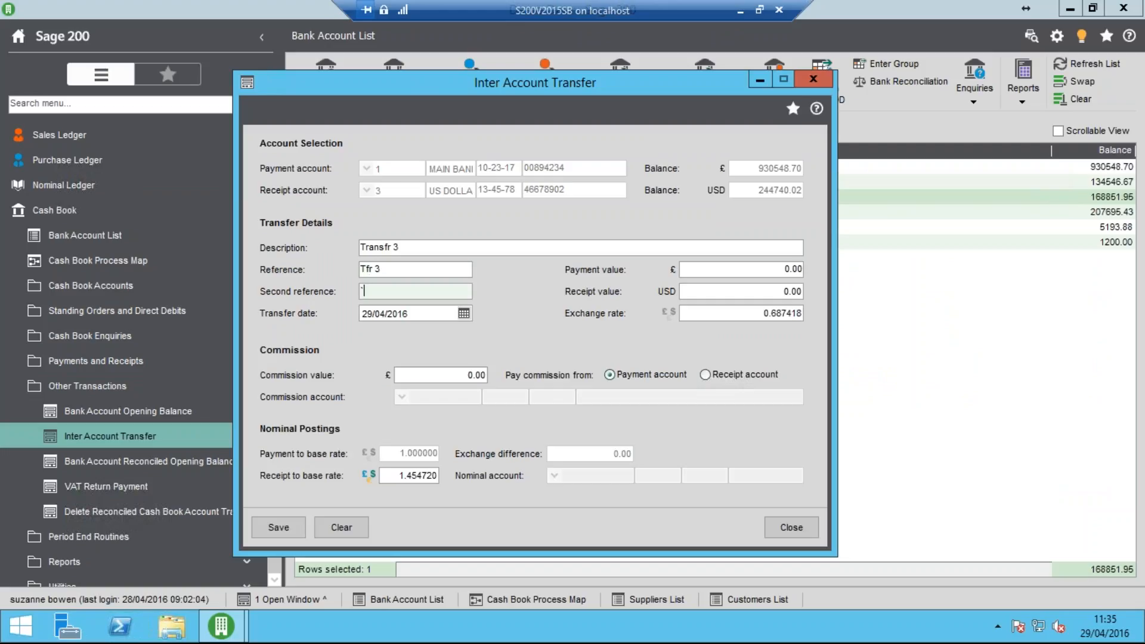
key(Tab)
key(Tab)
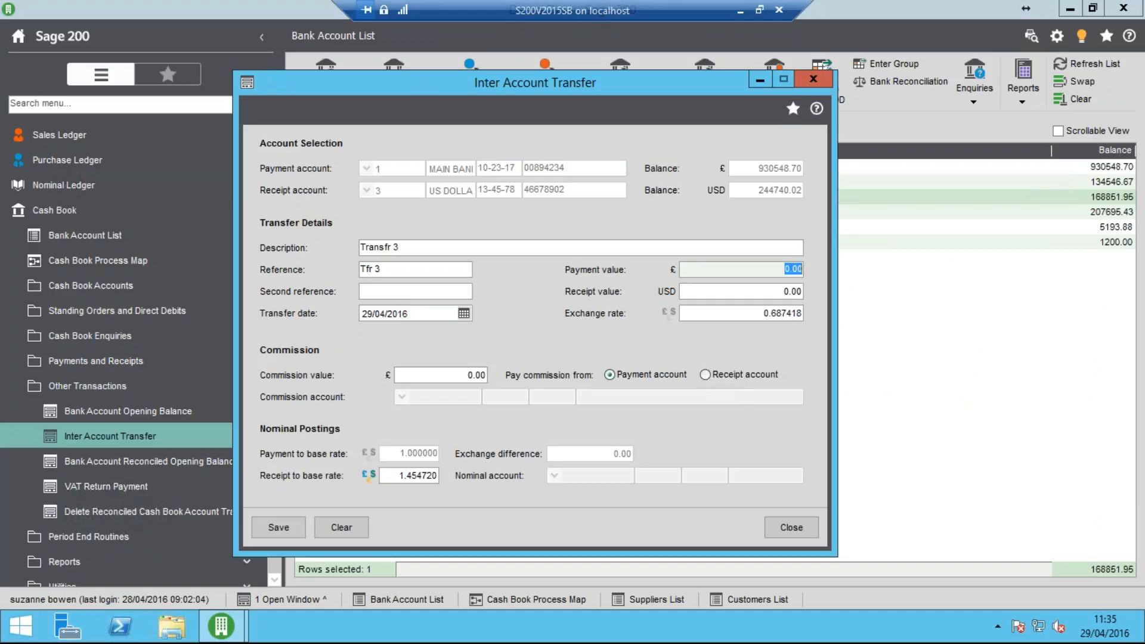
text(1000)
key(Tab)
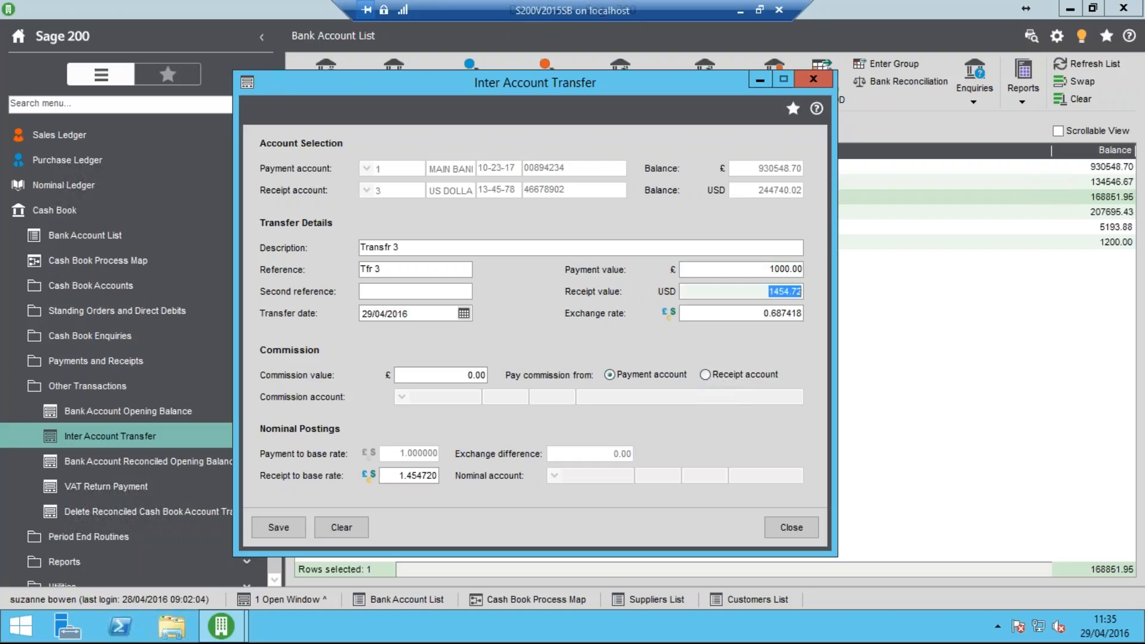
Amend the transfer's exchange rate from Pounds Sterling to US Dollar to 1.2
click(669, 312)
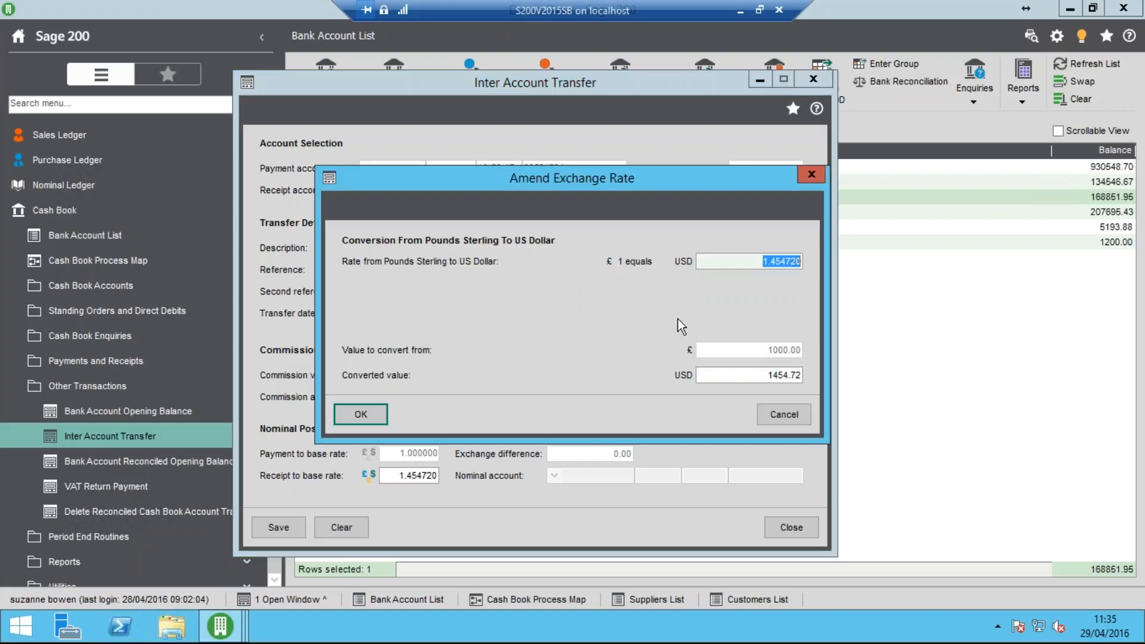
text(1.2)
key(Tab)
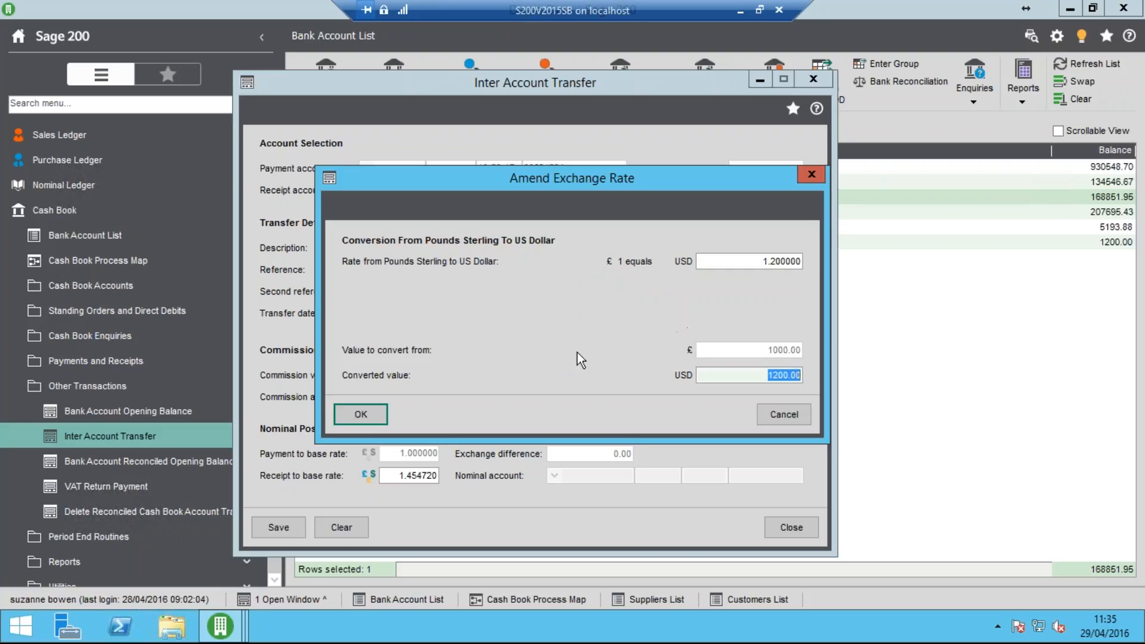
click(377, 413)
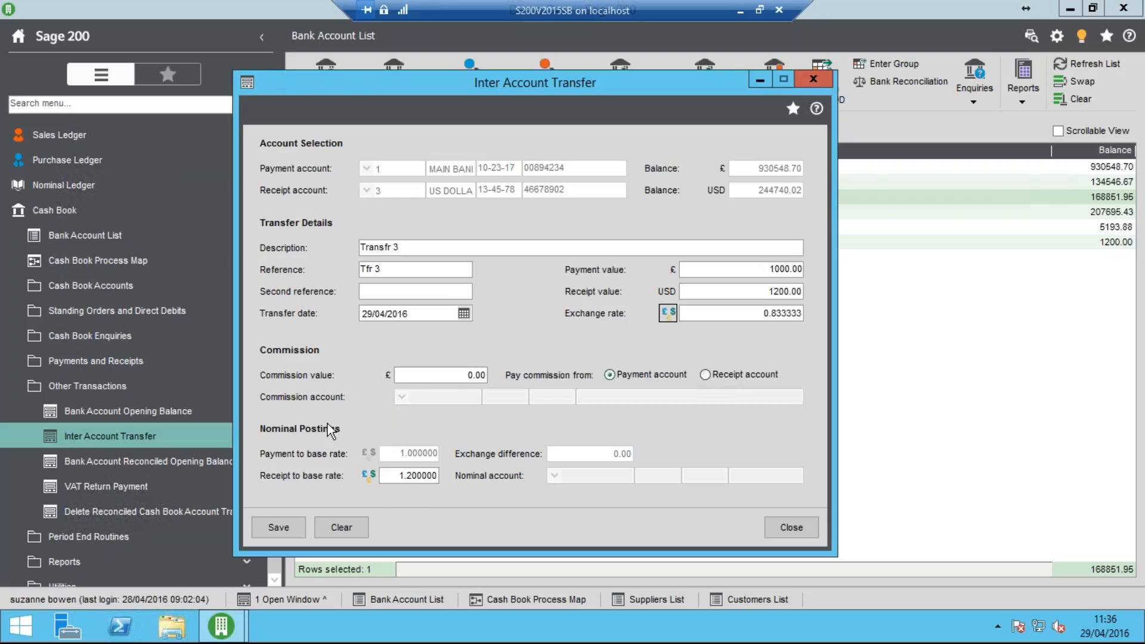
Add a £10 commission paid from the payment account, save the transfer, and close the transfer form
click(417, 378)
text(10)
key(Tab)
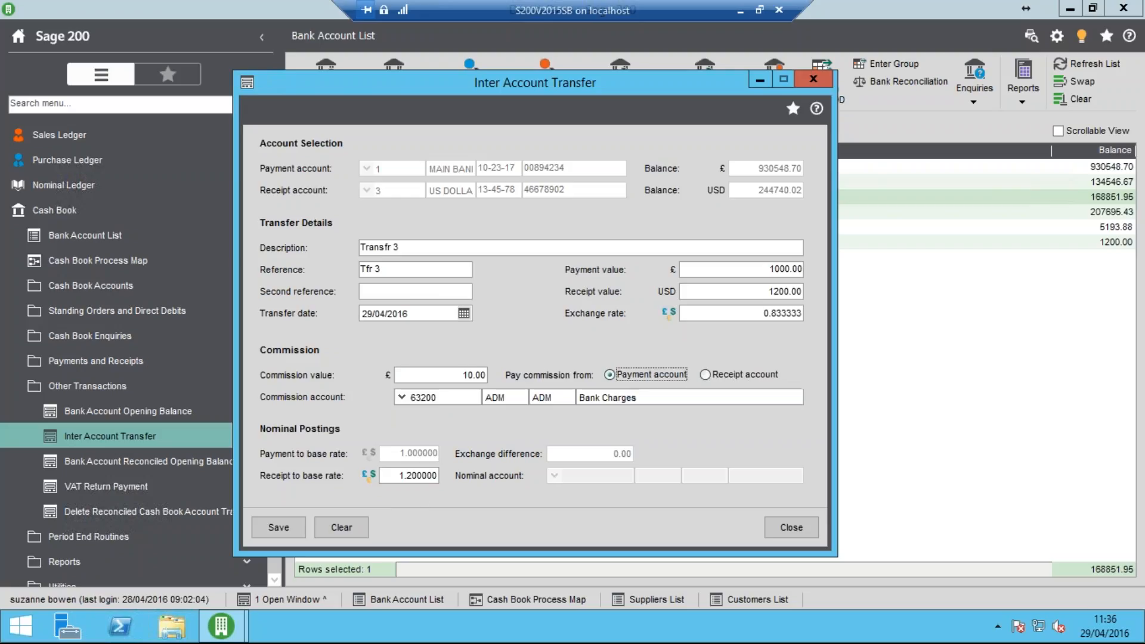
click(279, 528)
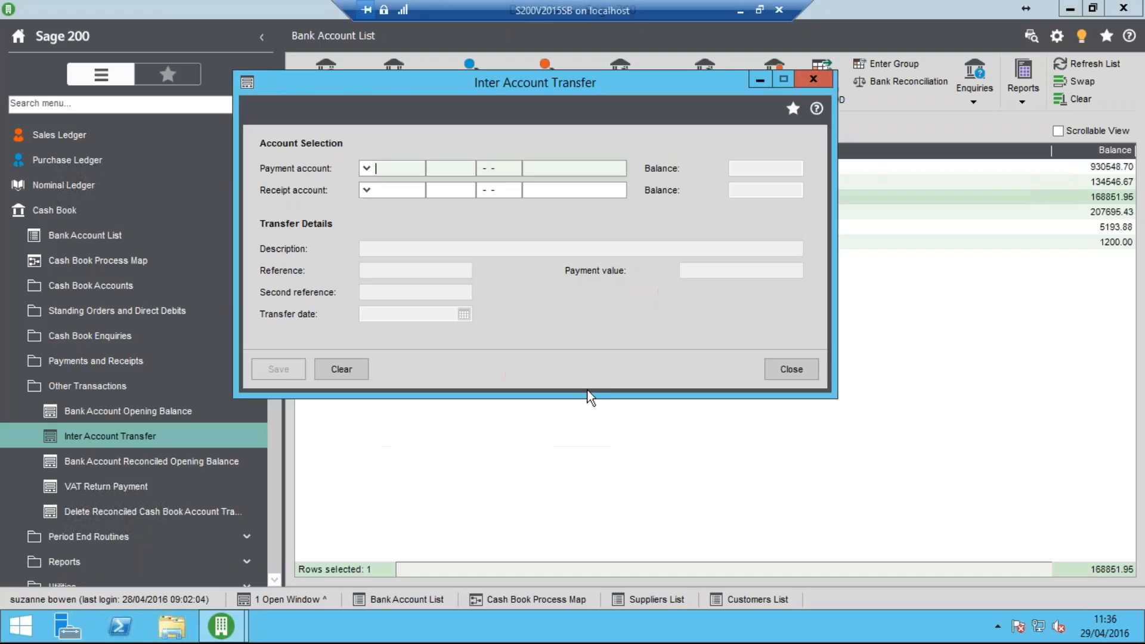
click(790, 370)
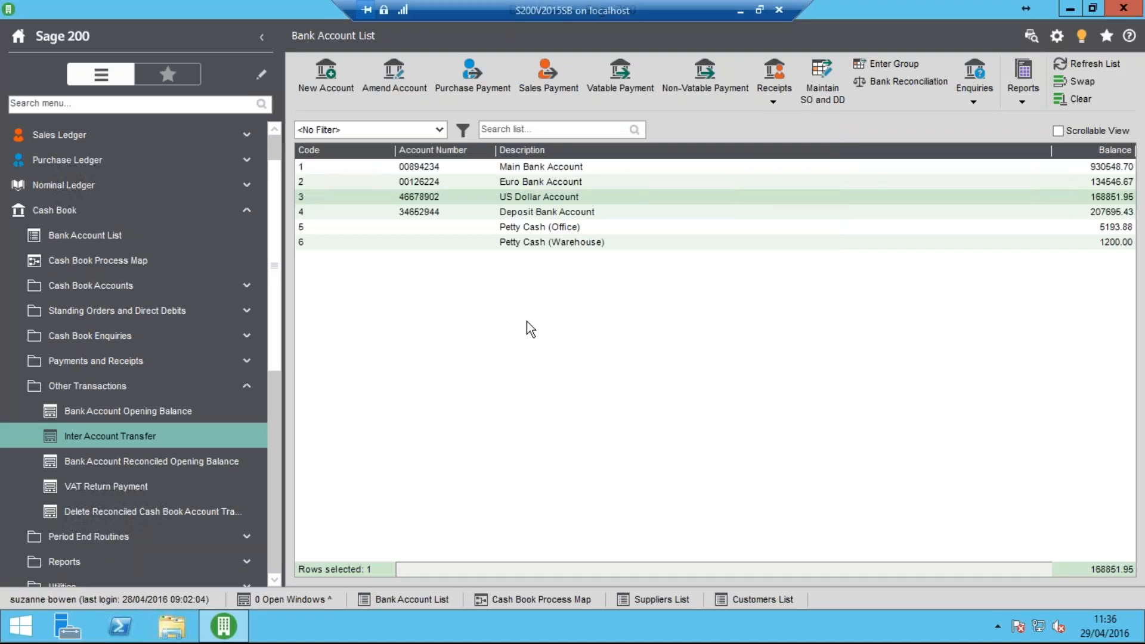
View the nominal drilldown of the "Tfr 3" receipt in the US Dollar Account's transaction enquiry, and close the enquiry
click(985, 95)
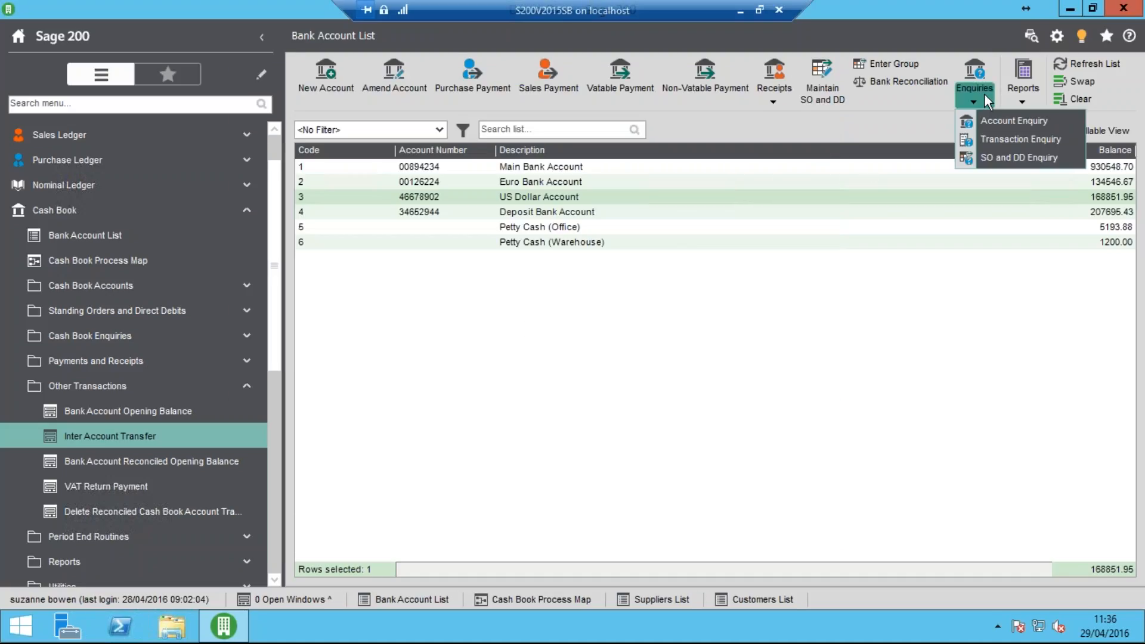
click(992, 137)
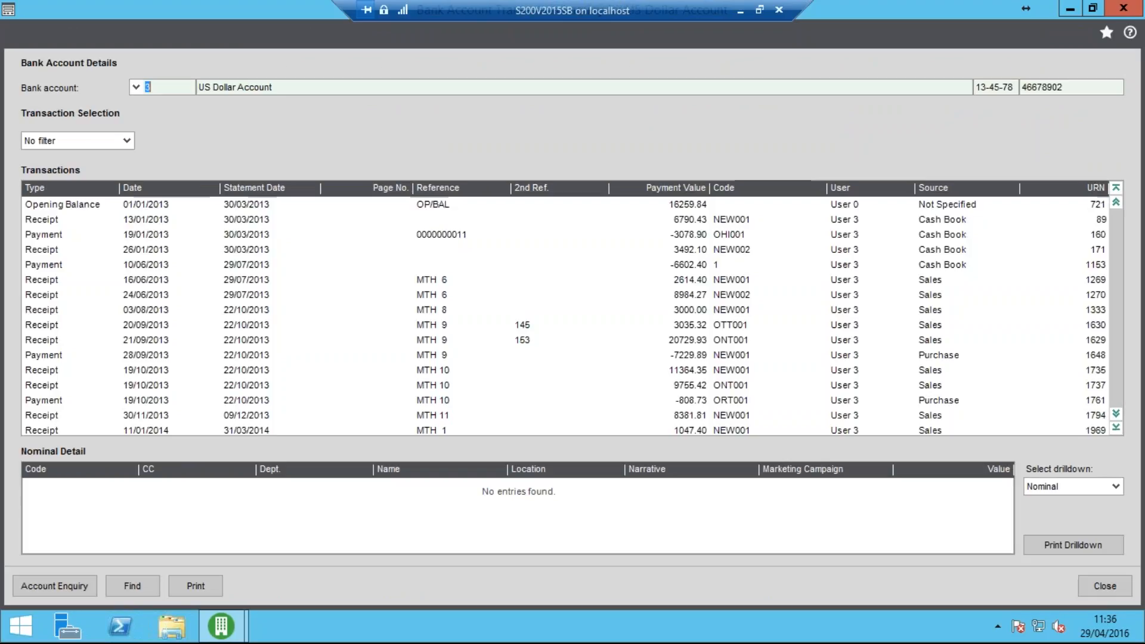
click(1116, 427)
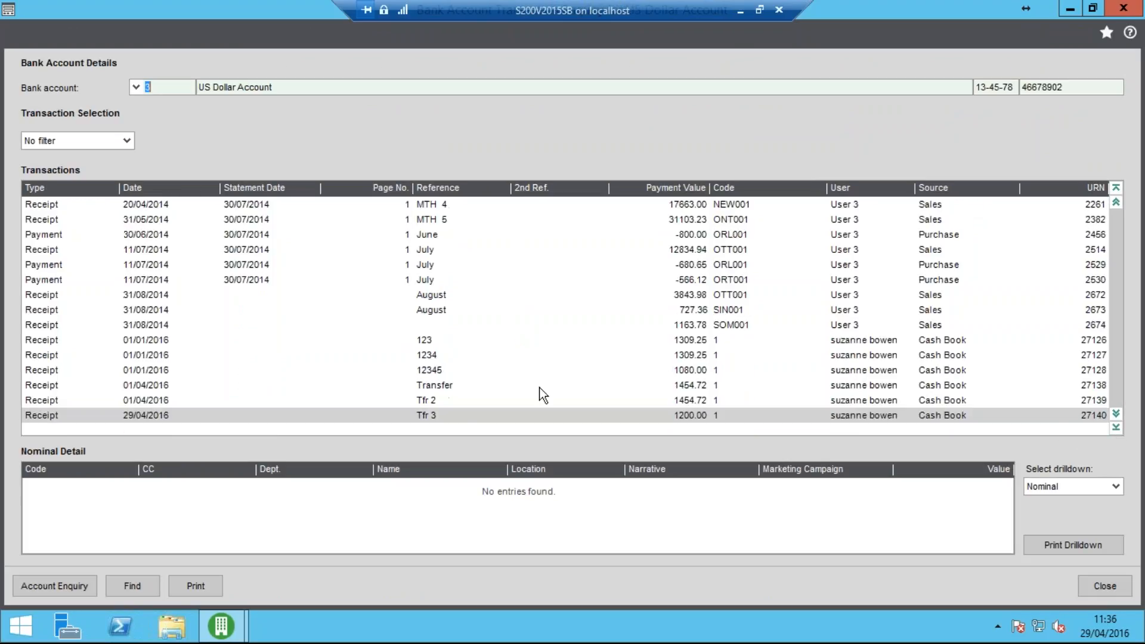
click(405, 416)
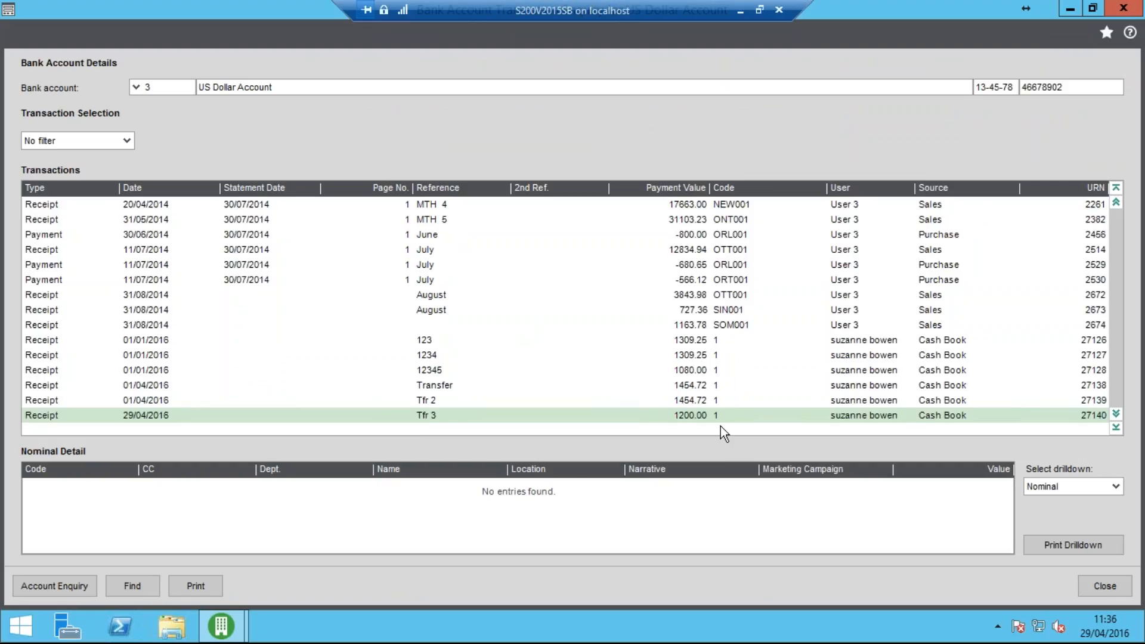
click(1071, 493)
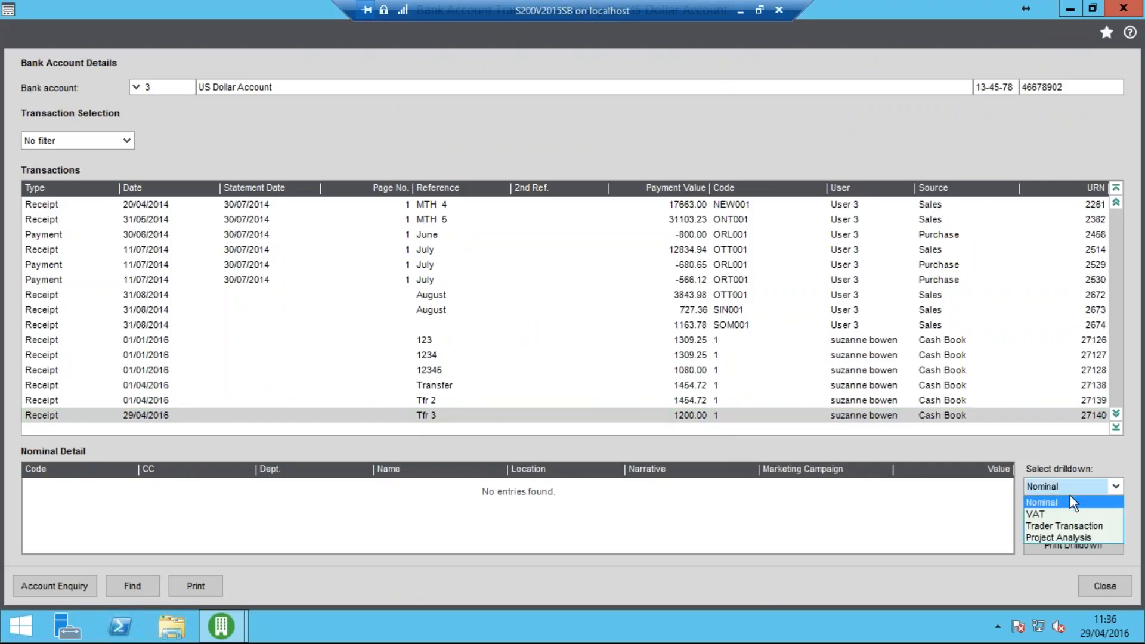
click(1070, 500)
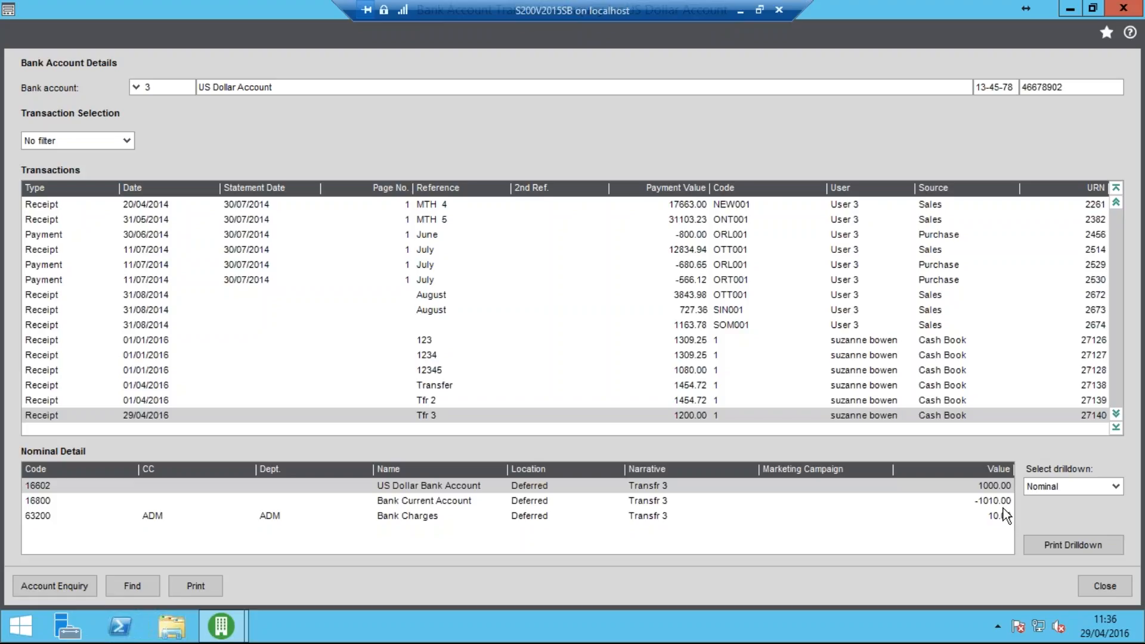
click(1095, 588)
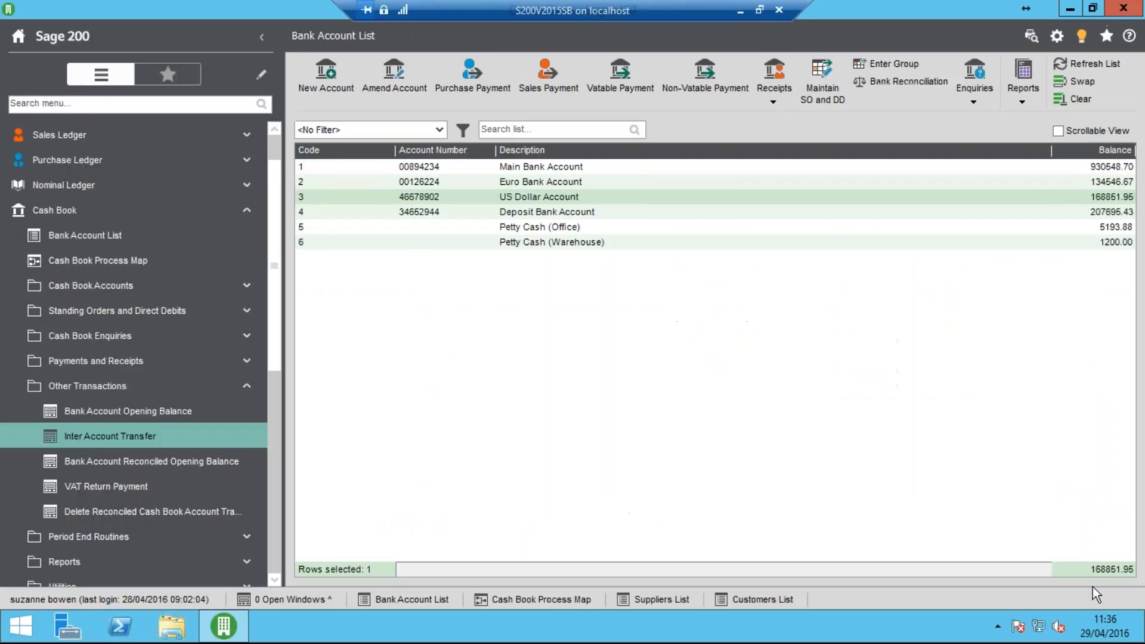
click(199, 386)
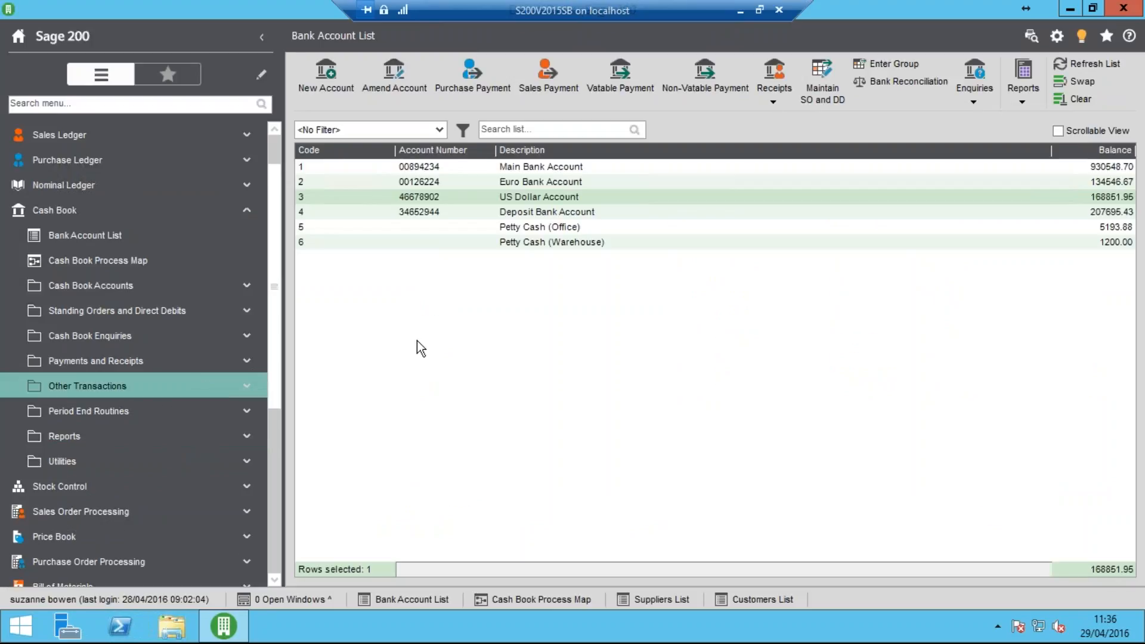